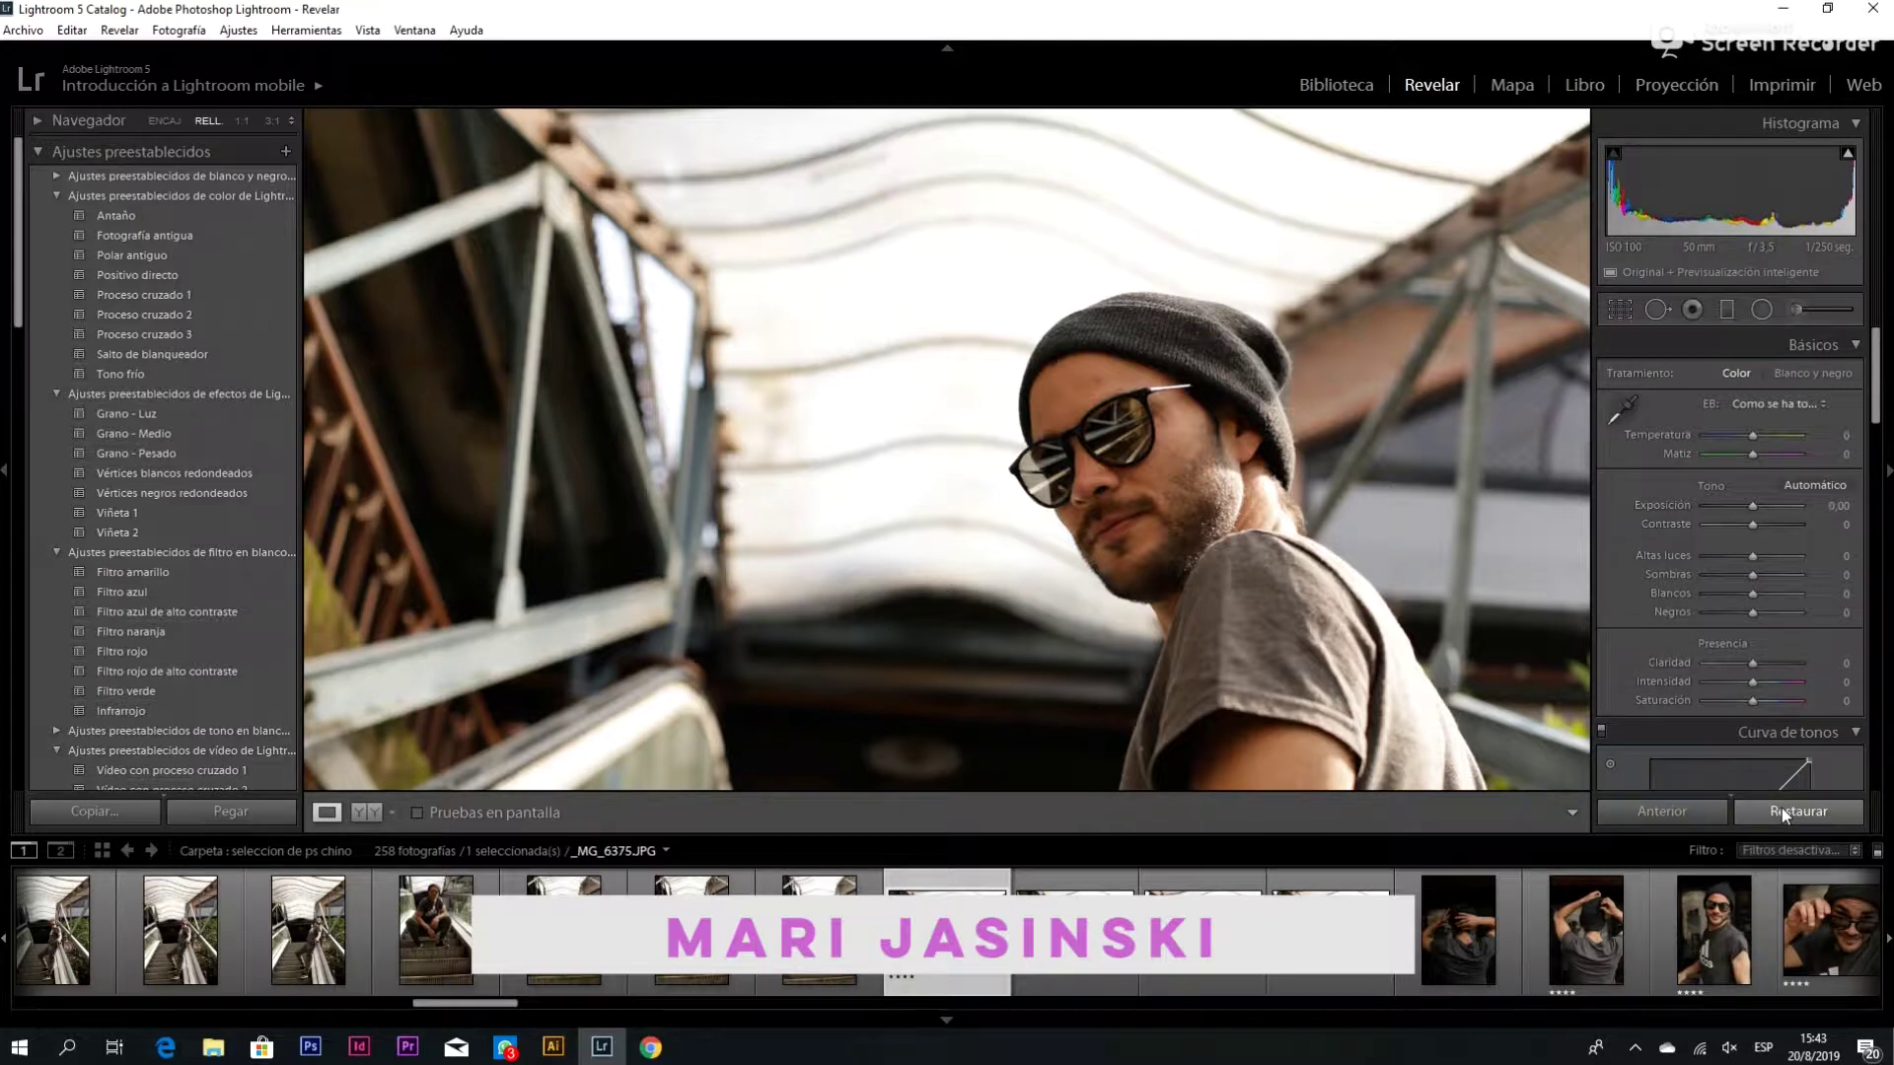
Fit the entire beanie-and-sunglasses portrait into the view using the Navigator's Fit option
click(160, 118)
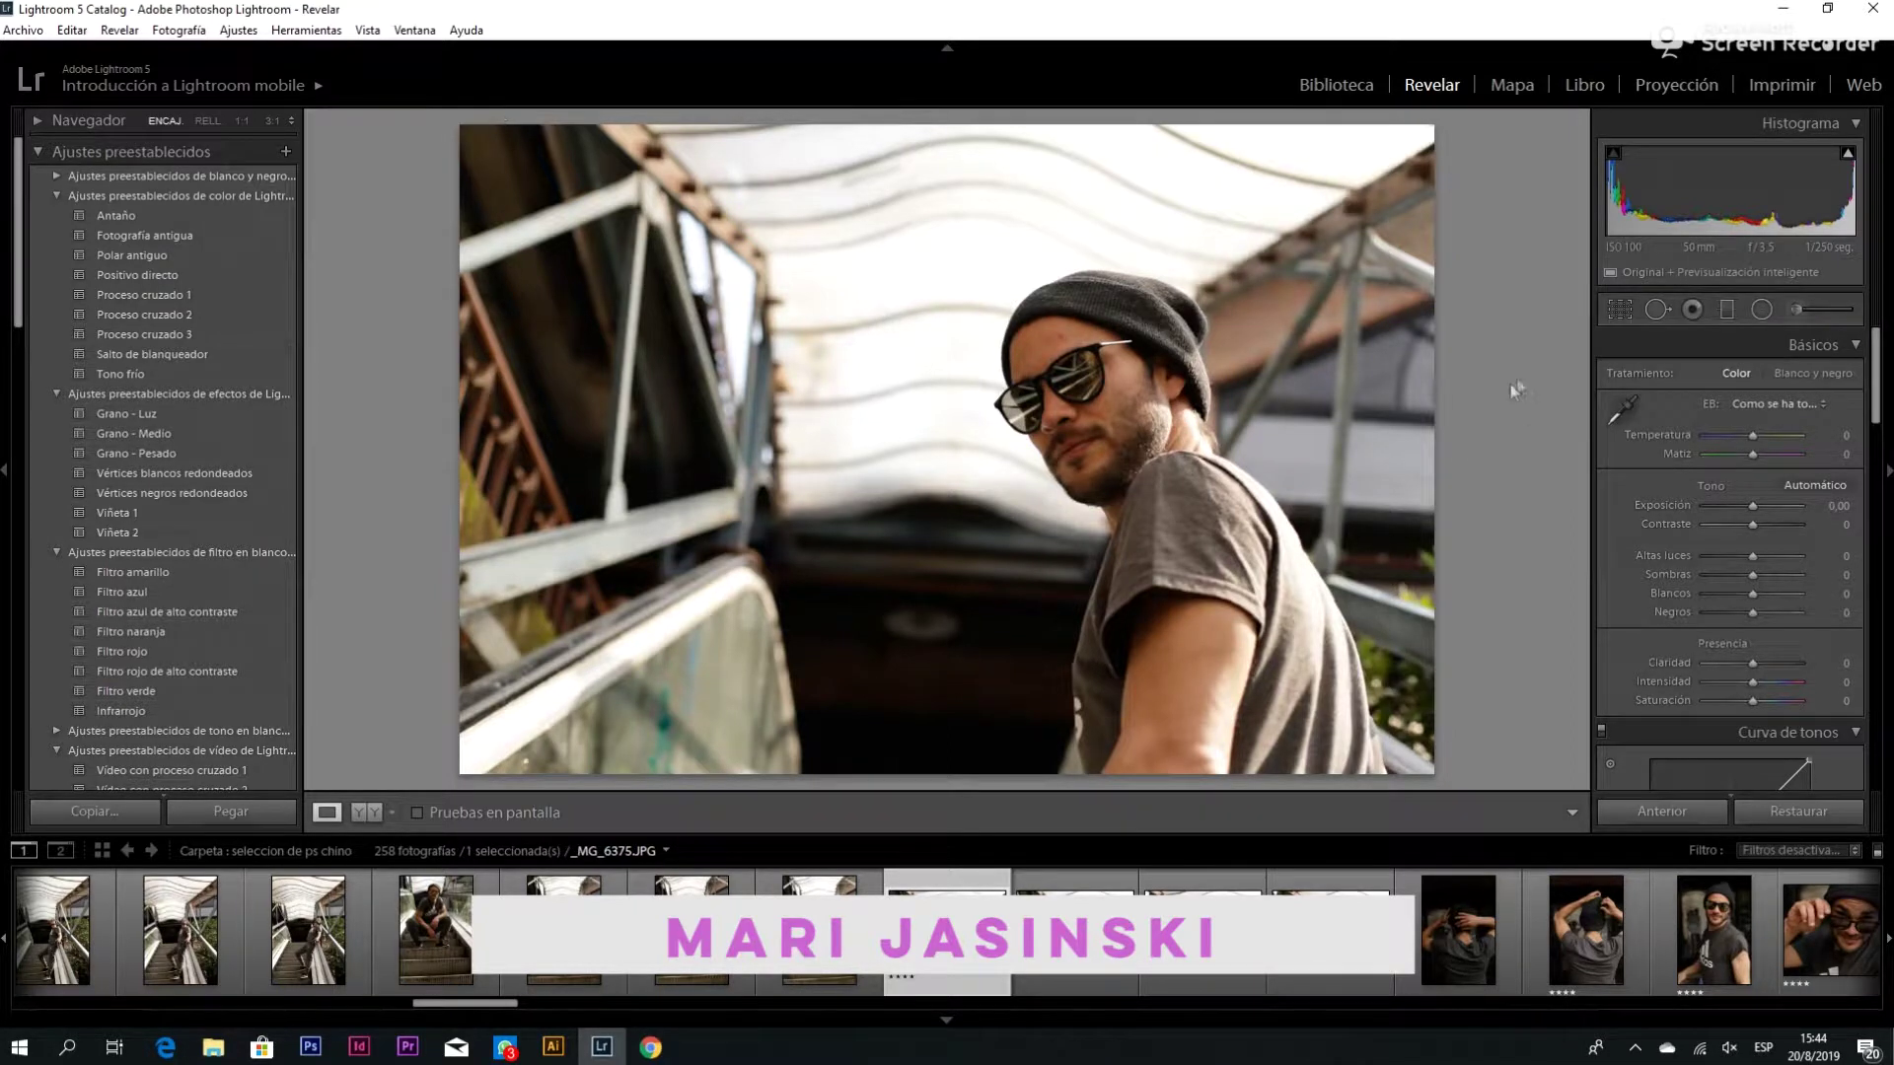
Rotate the portrait to about -2.55° in Crop & Straighten to level it
click(1619, 314)
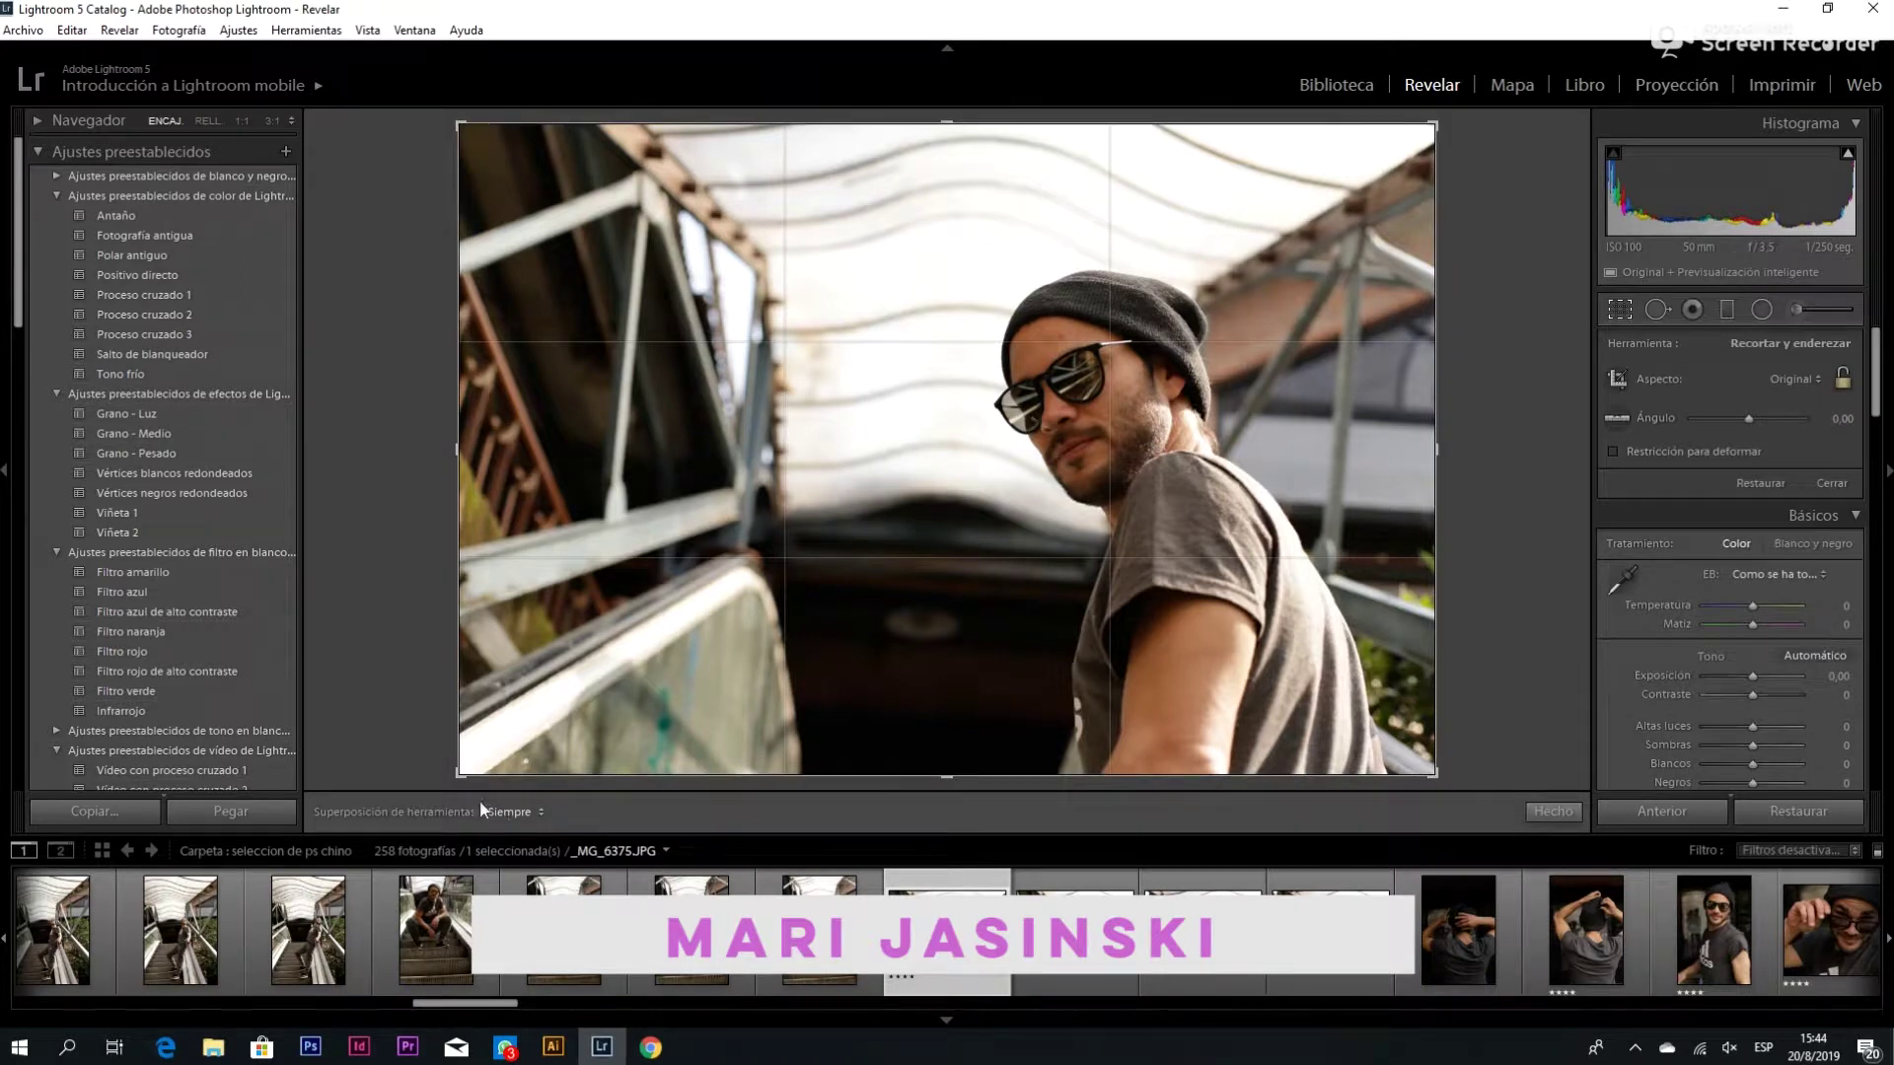
mouse_move(441, 782)
mouse_down()
mouse_move(427, 572)
mouse_move(524, 752)
mouse_up()
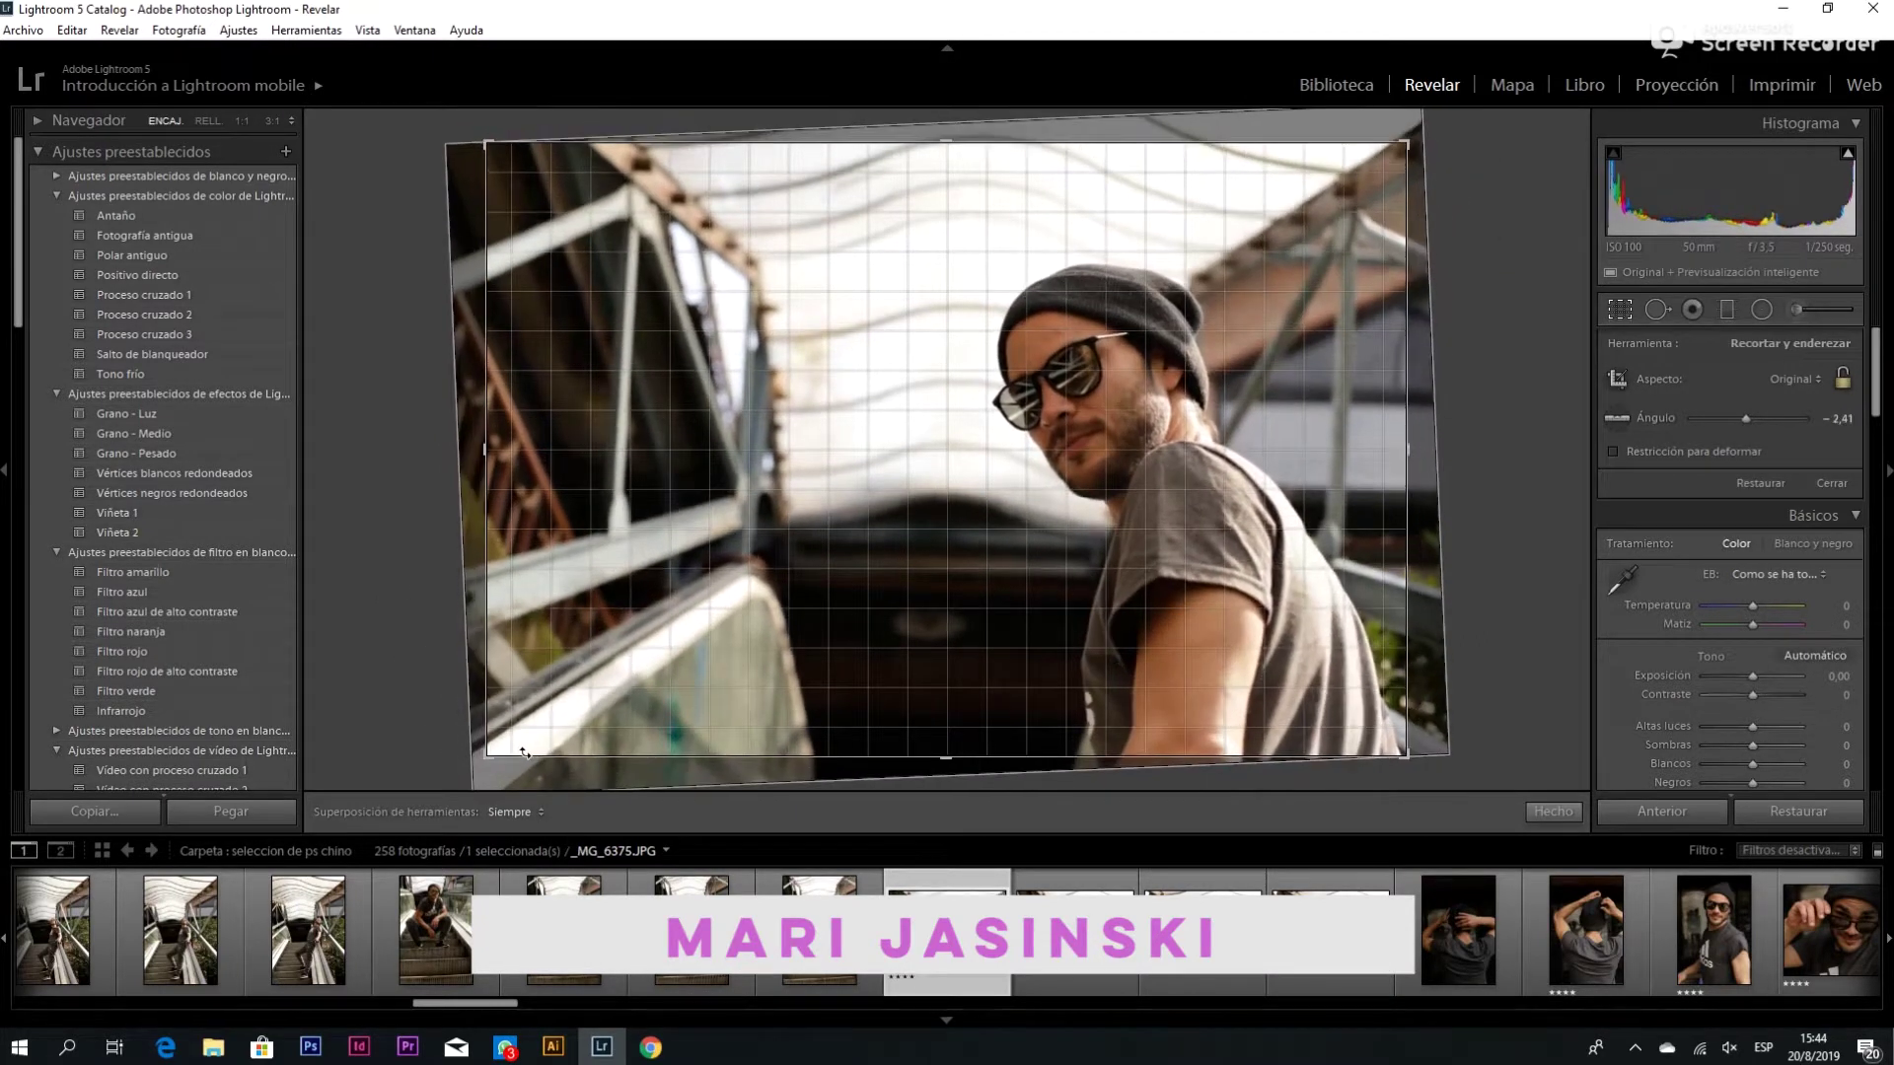
drag(524, 752, 525, 755)
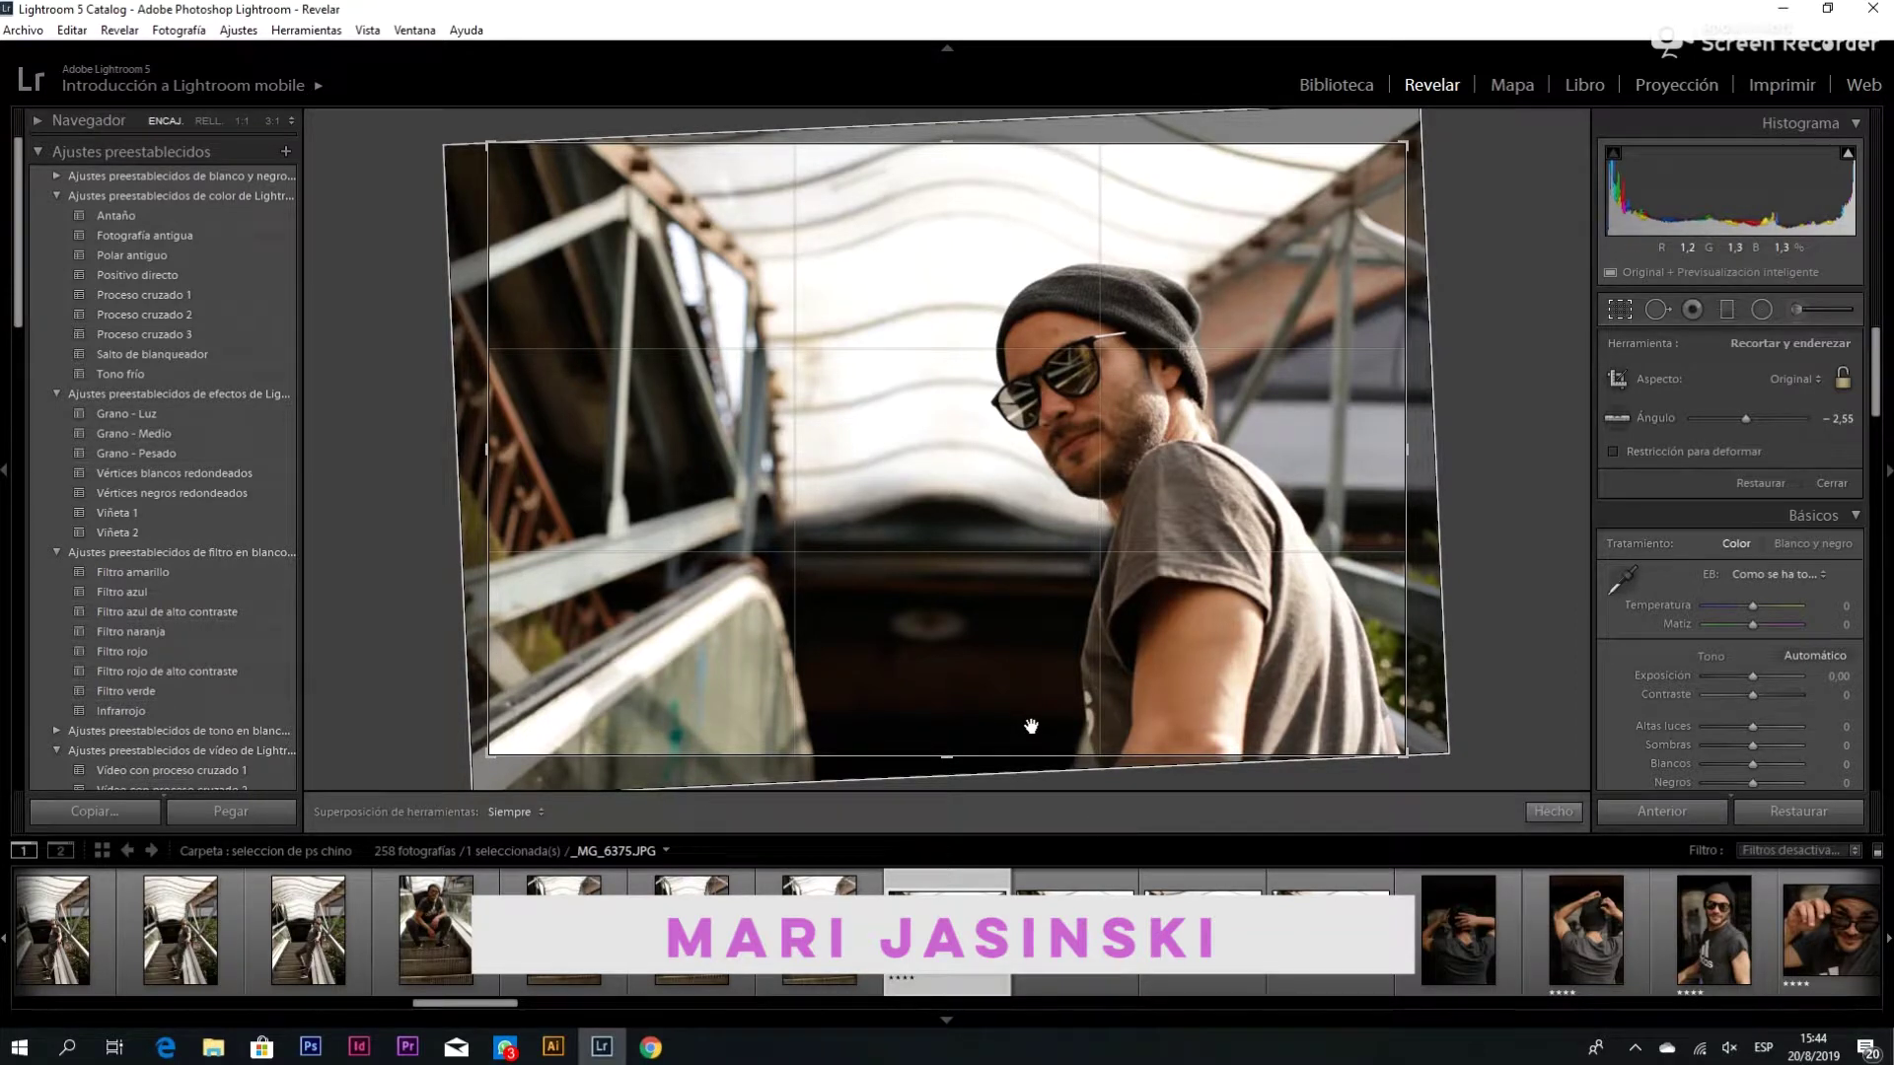
Cycle the crop overlays and trim the crop in from the right and top
key(o)
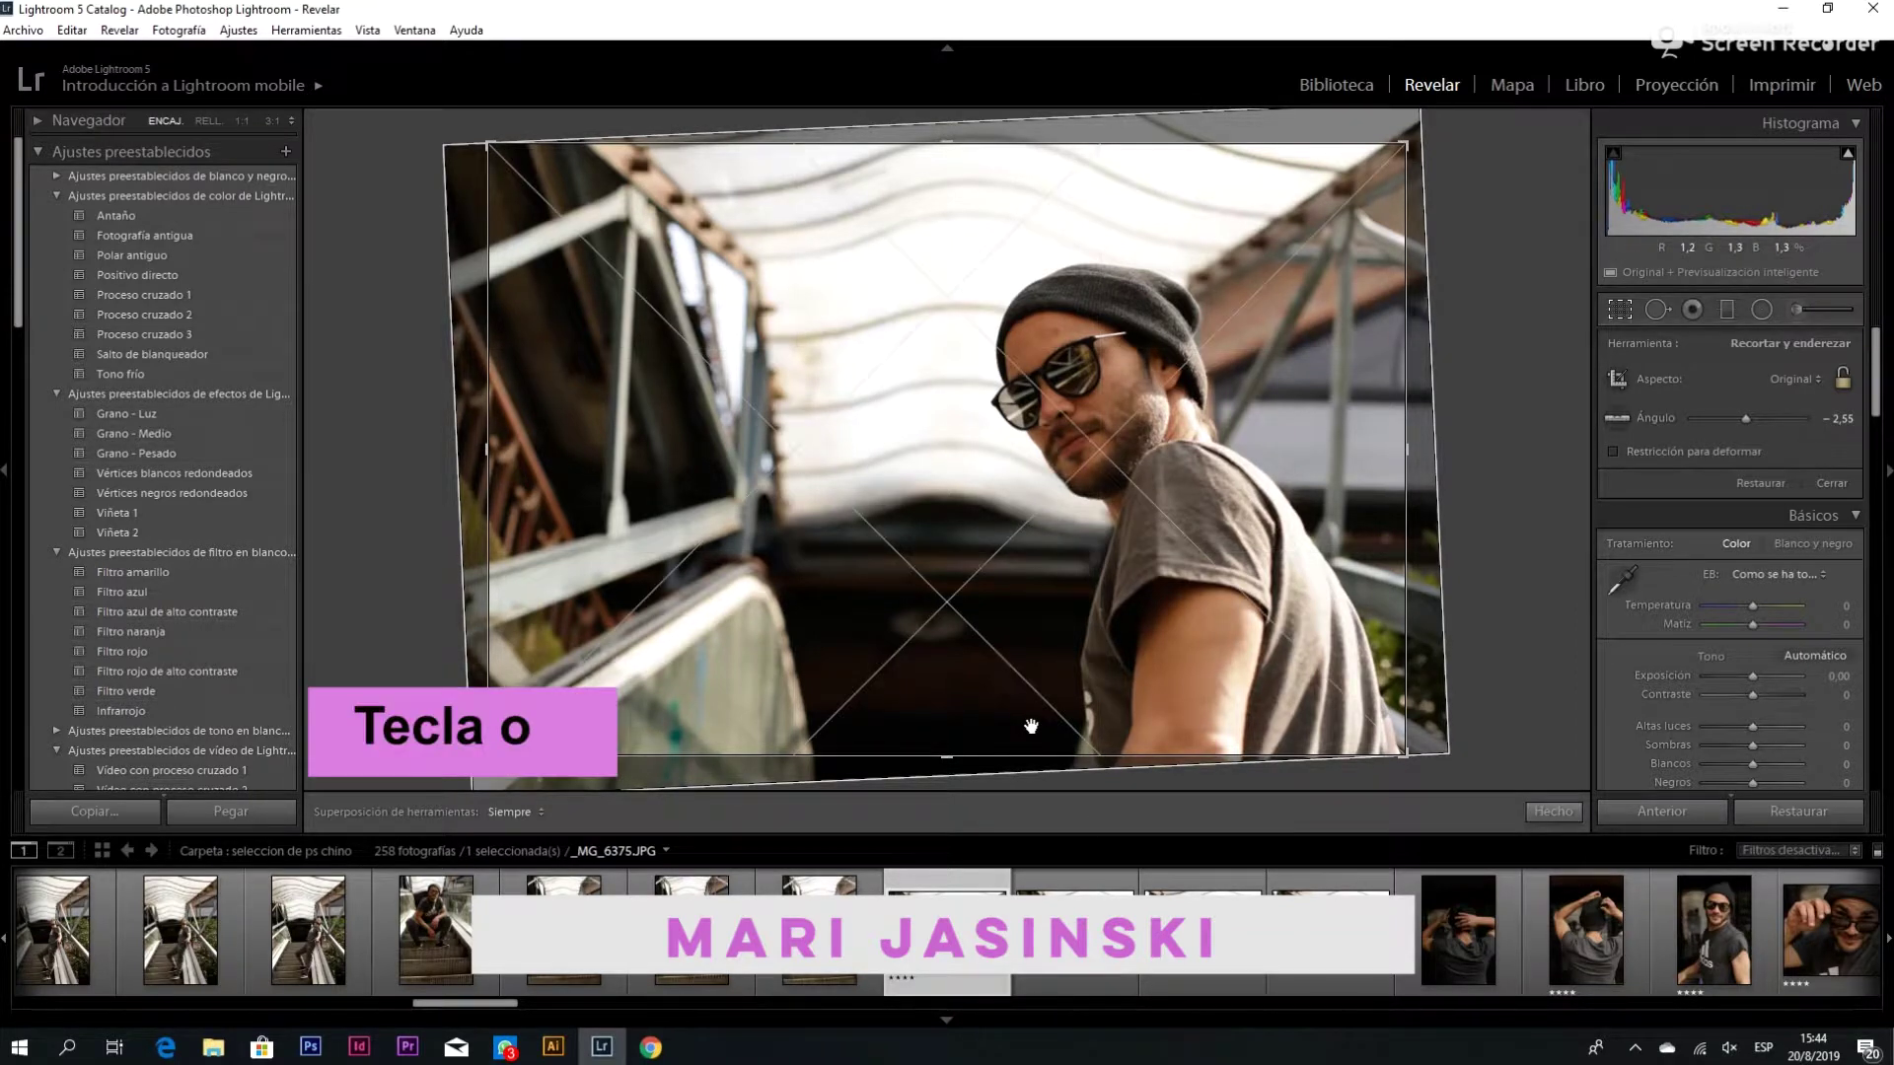
key(o)
key(o)
key(o)
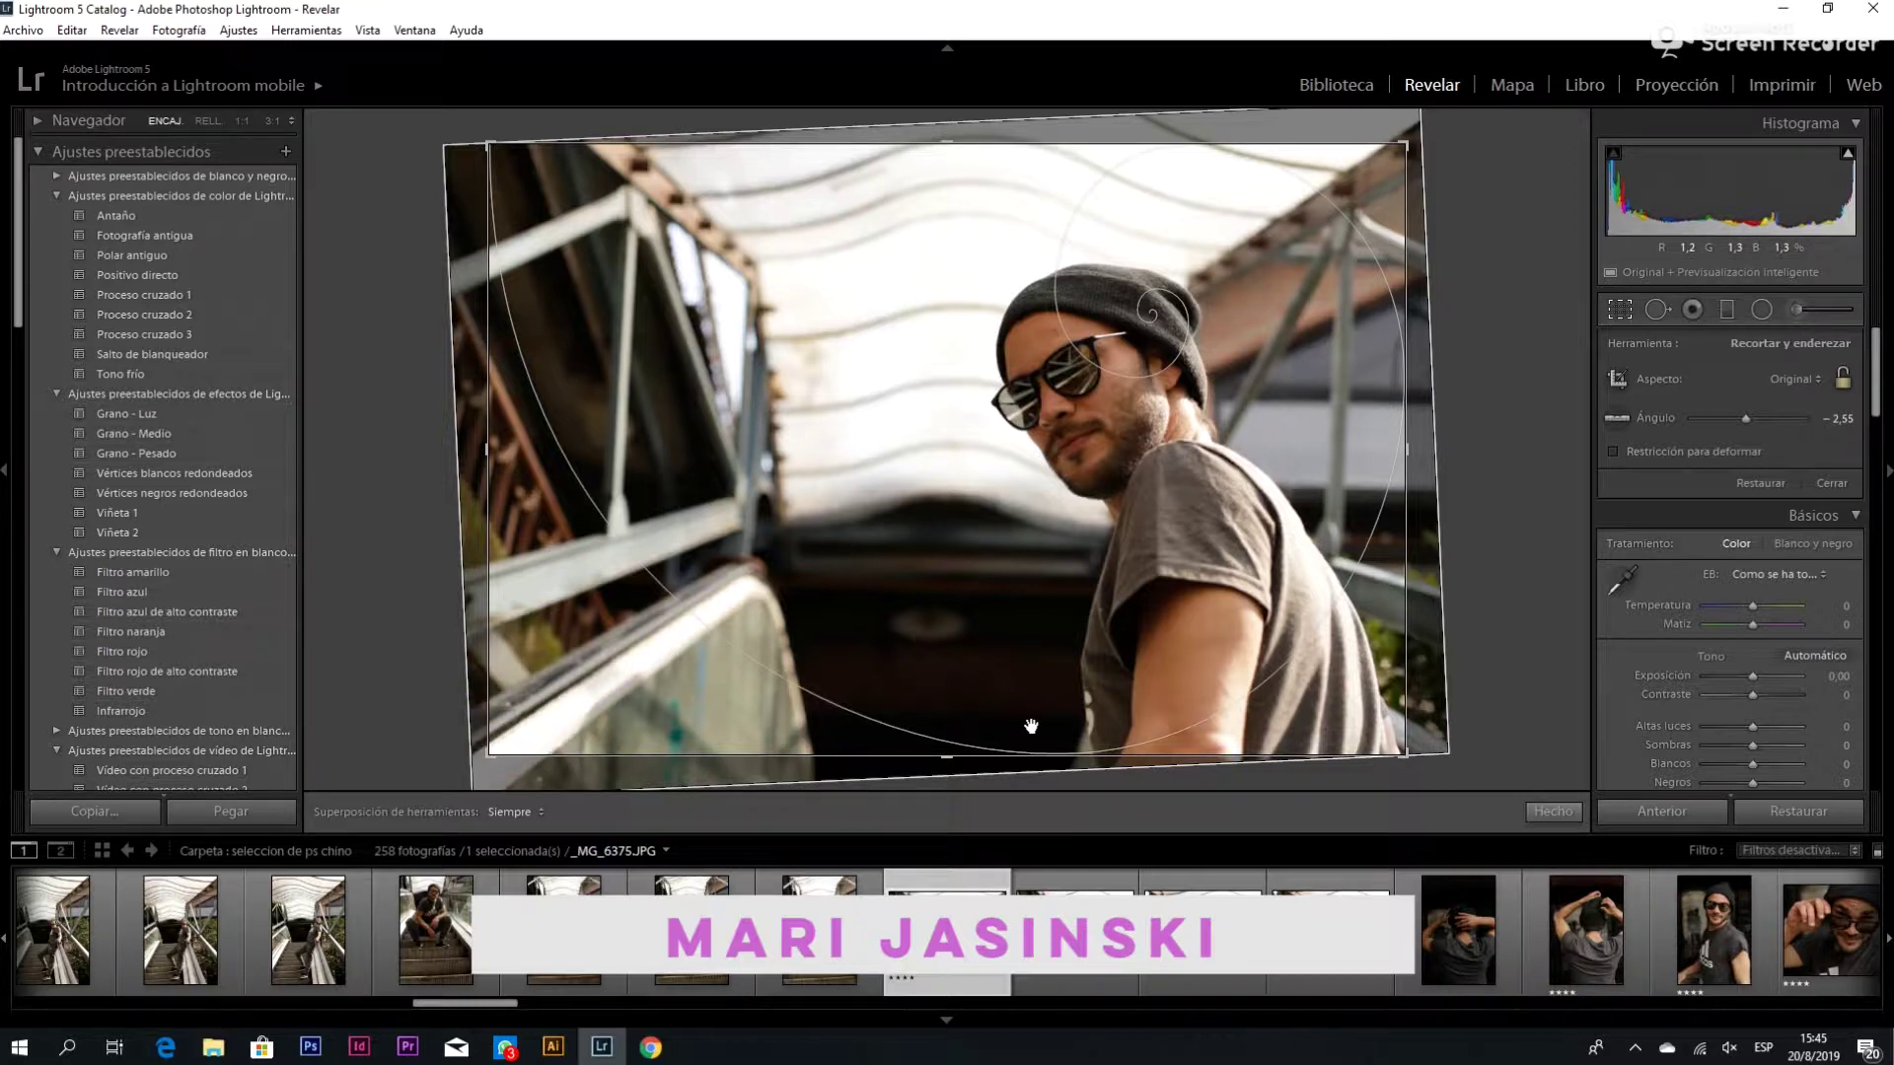
drag(488, 451, 621, 450)
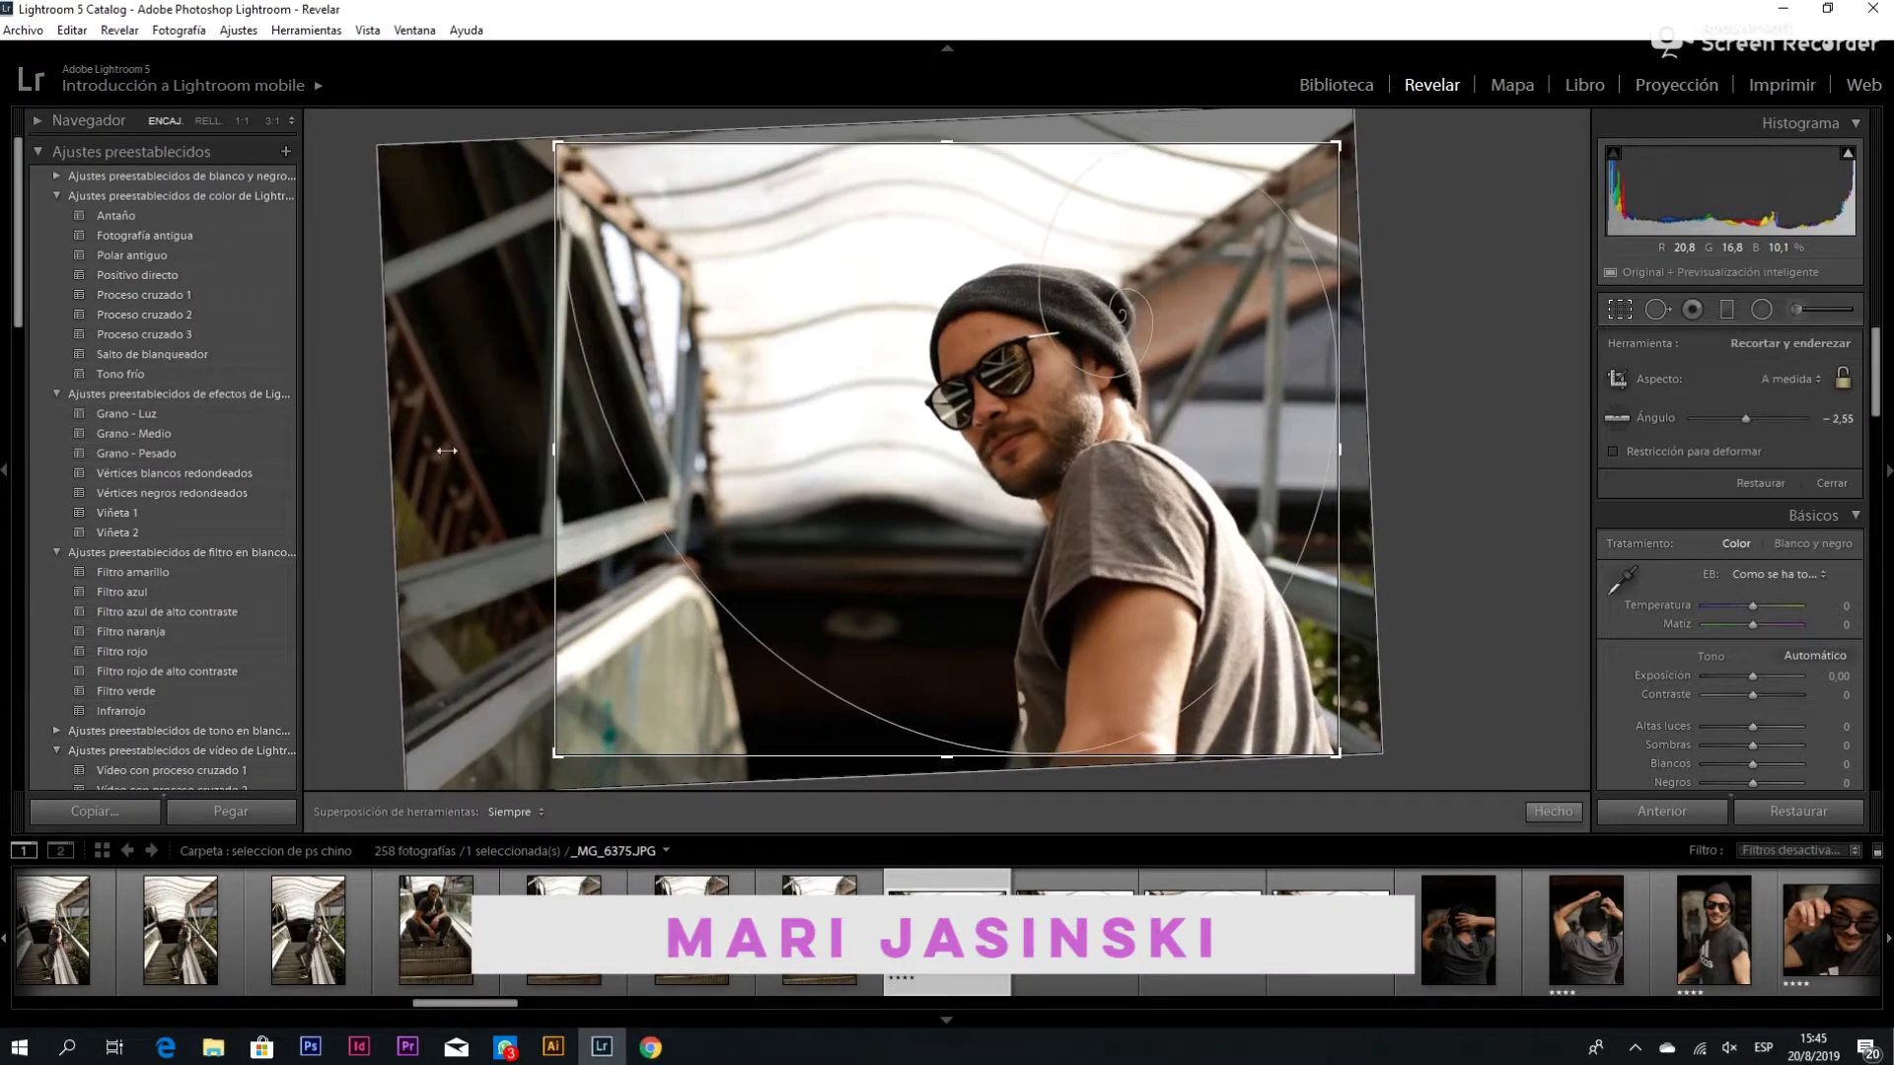
key(ctrl+z)
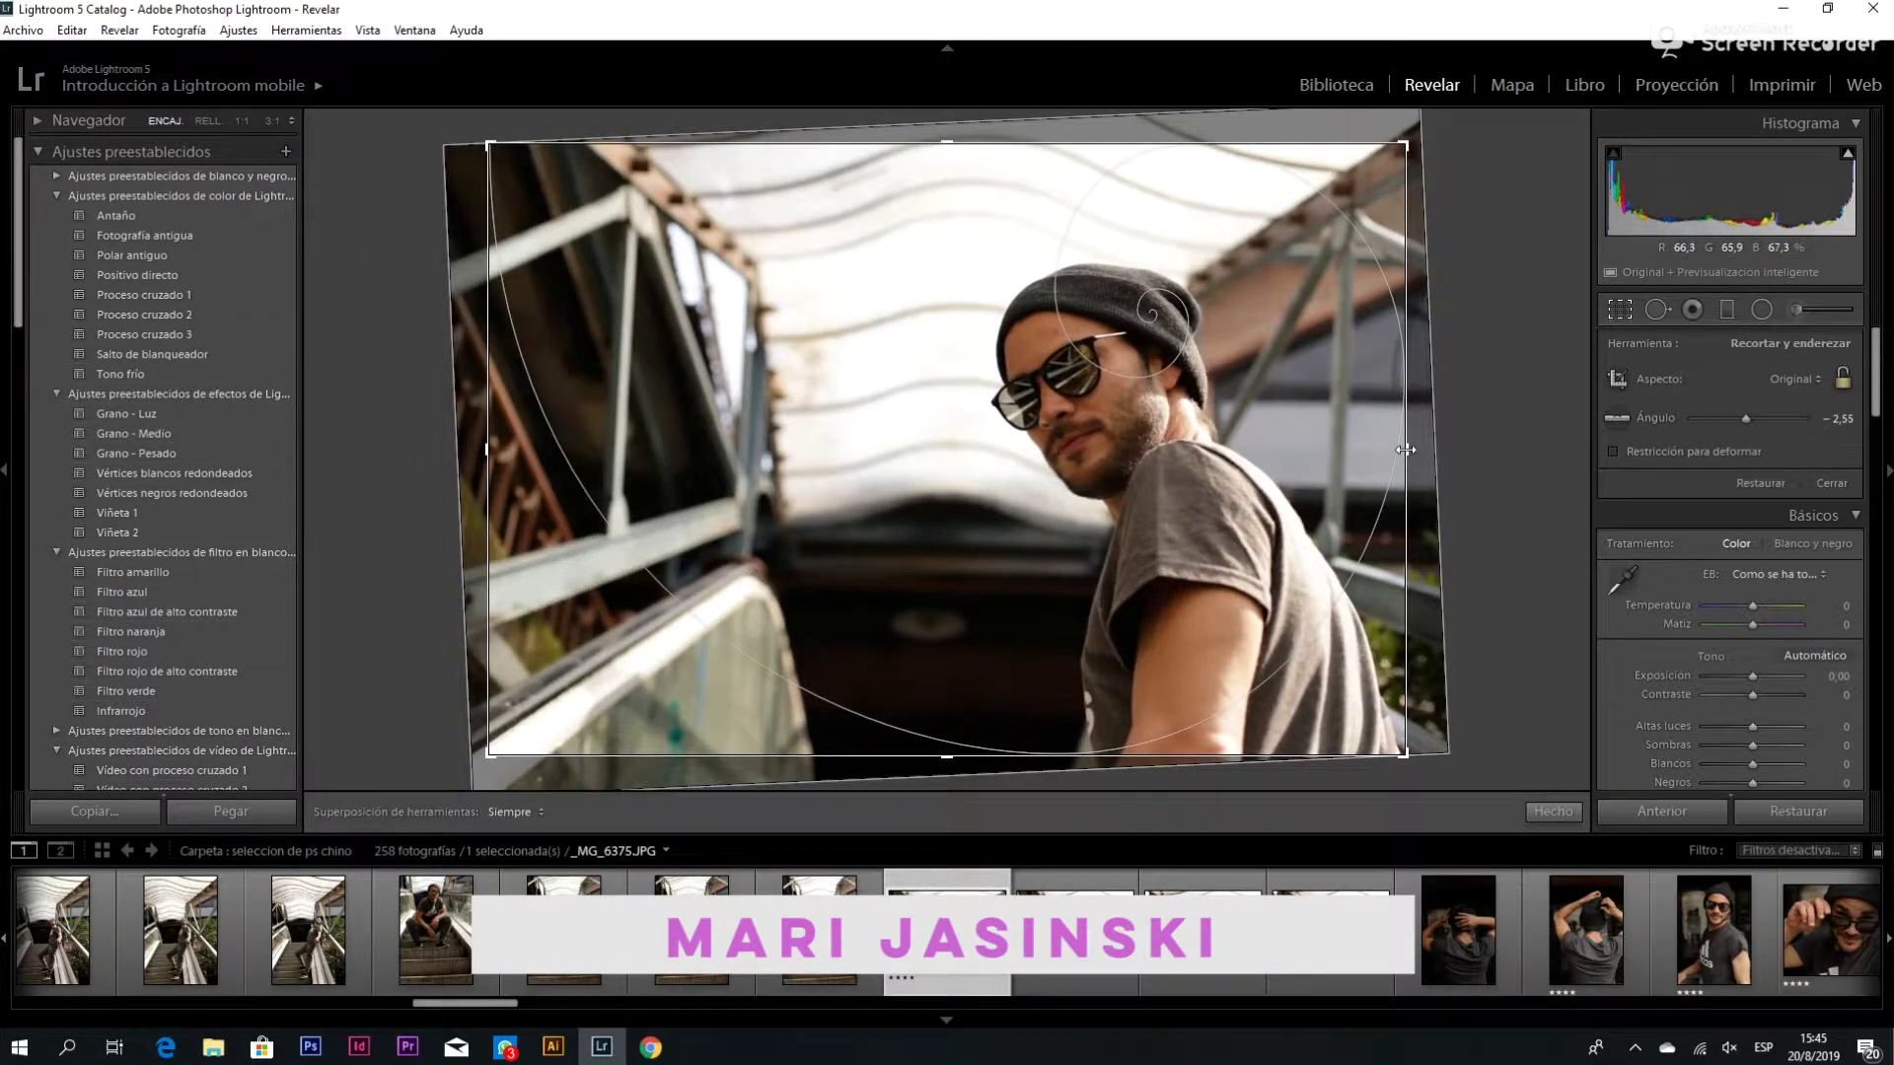
drag(1406, 451, 1291, 451)
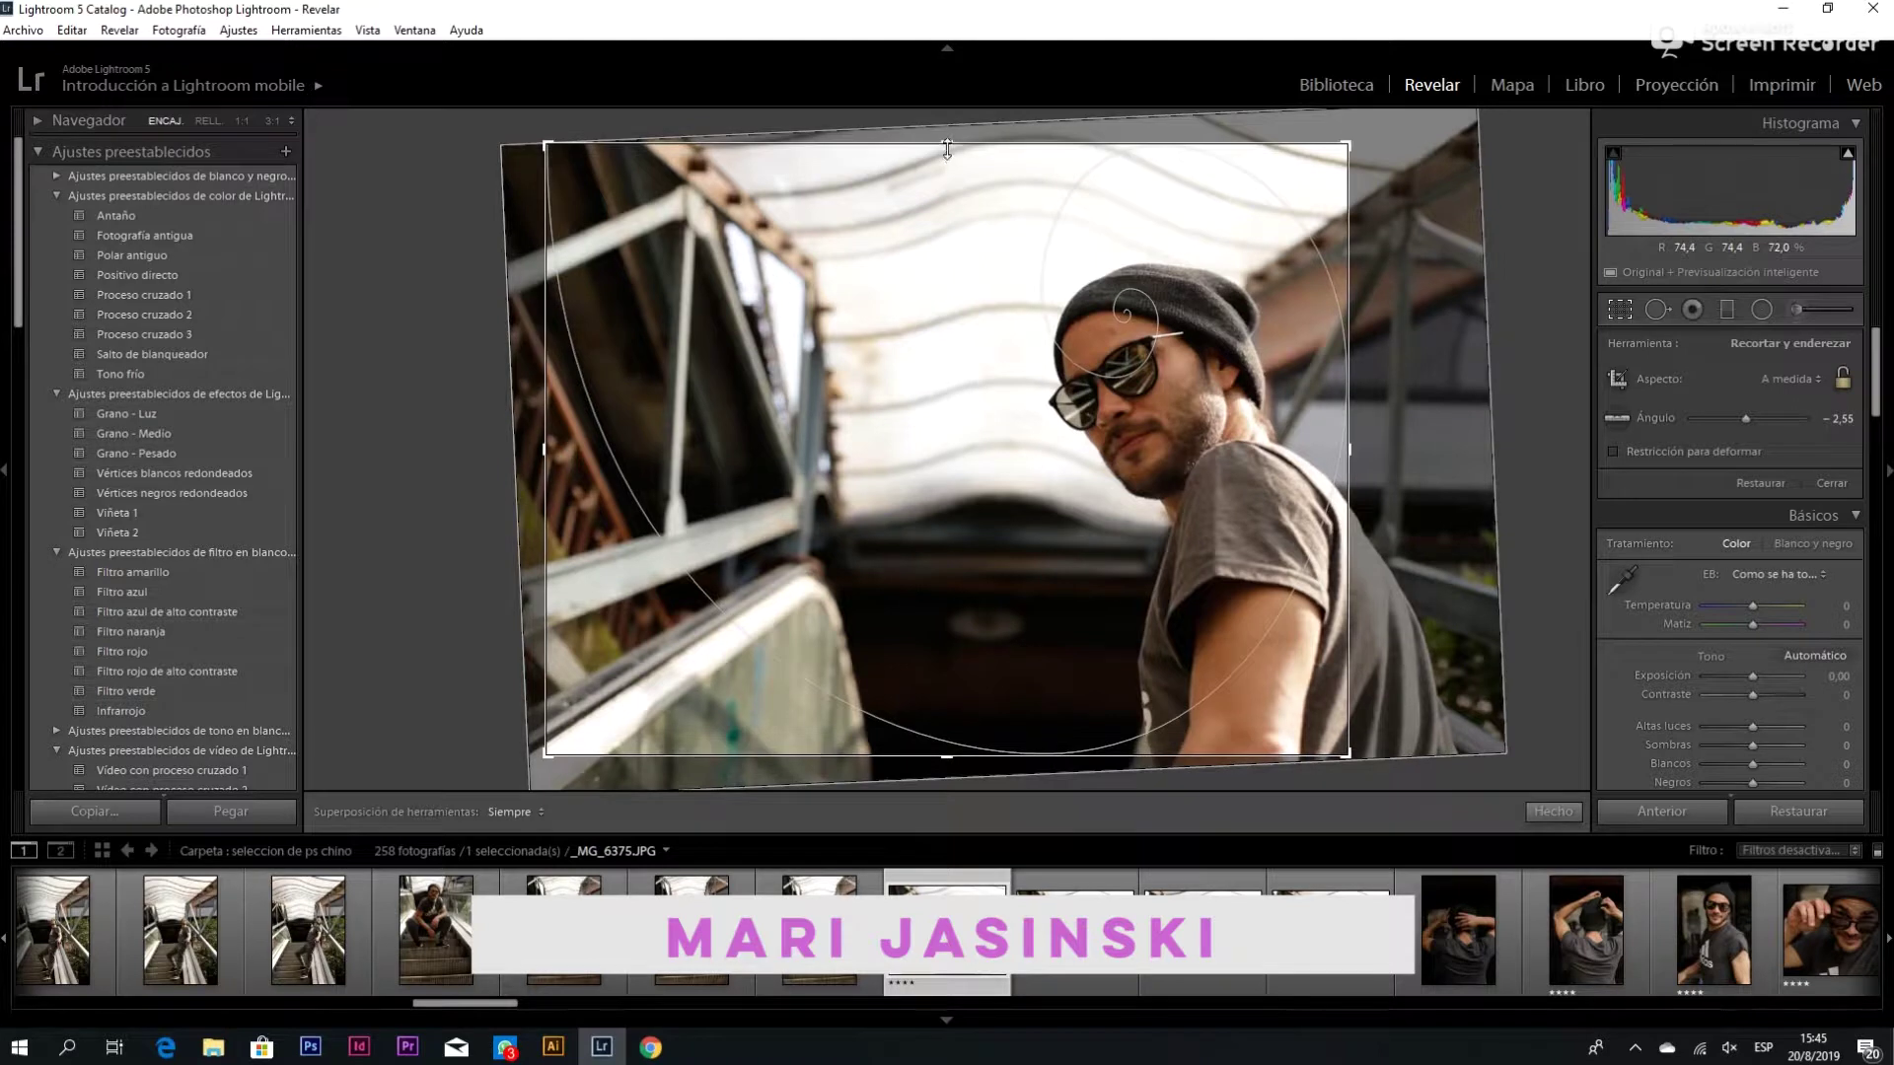
drag(947, 148, 952, 212)
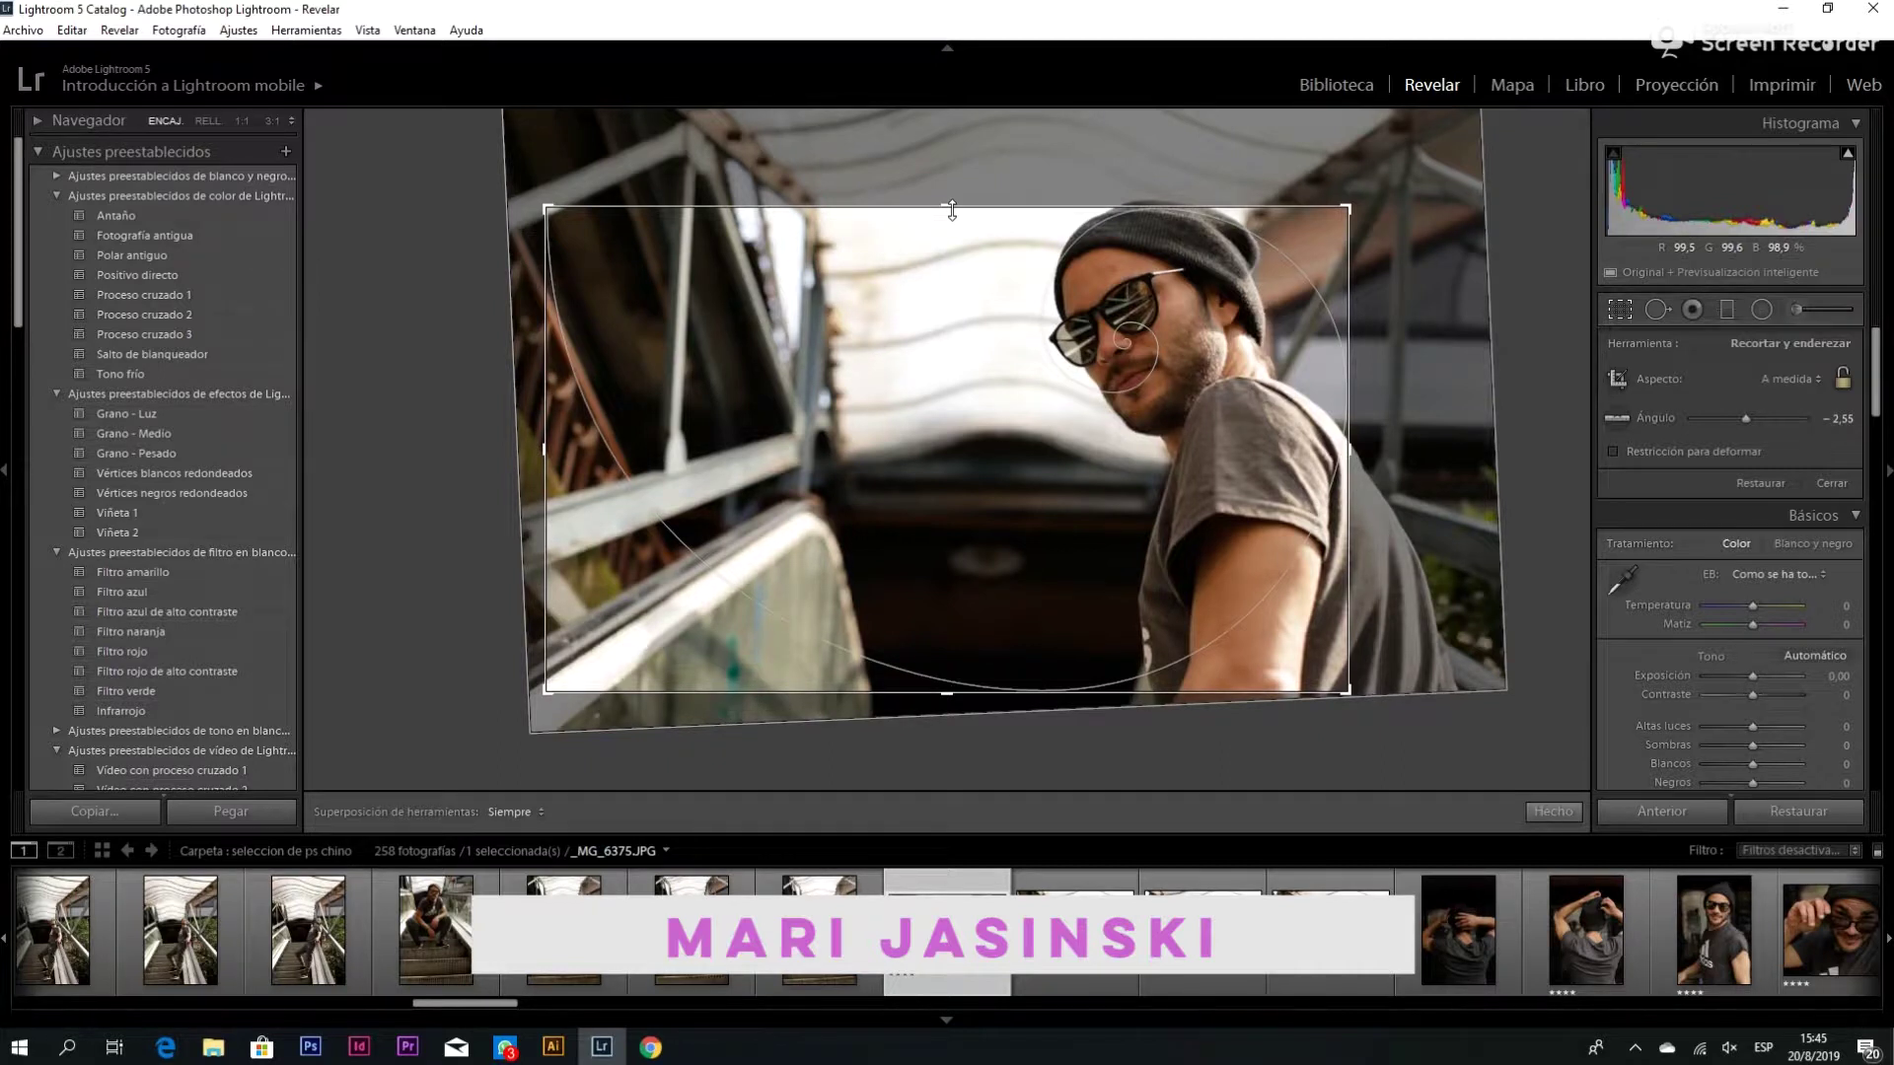
Refine the crop edges around the man using the thirds guide, then apply it
key(o)
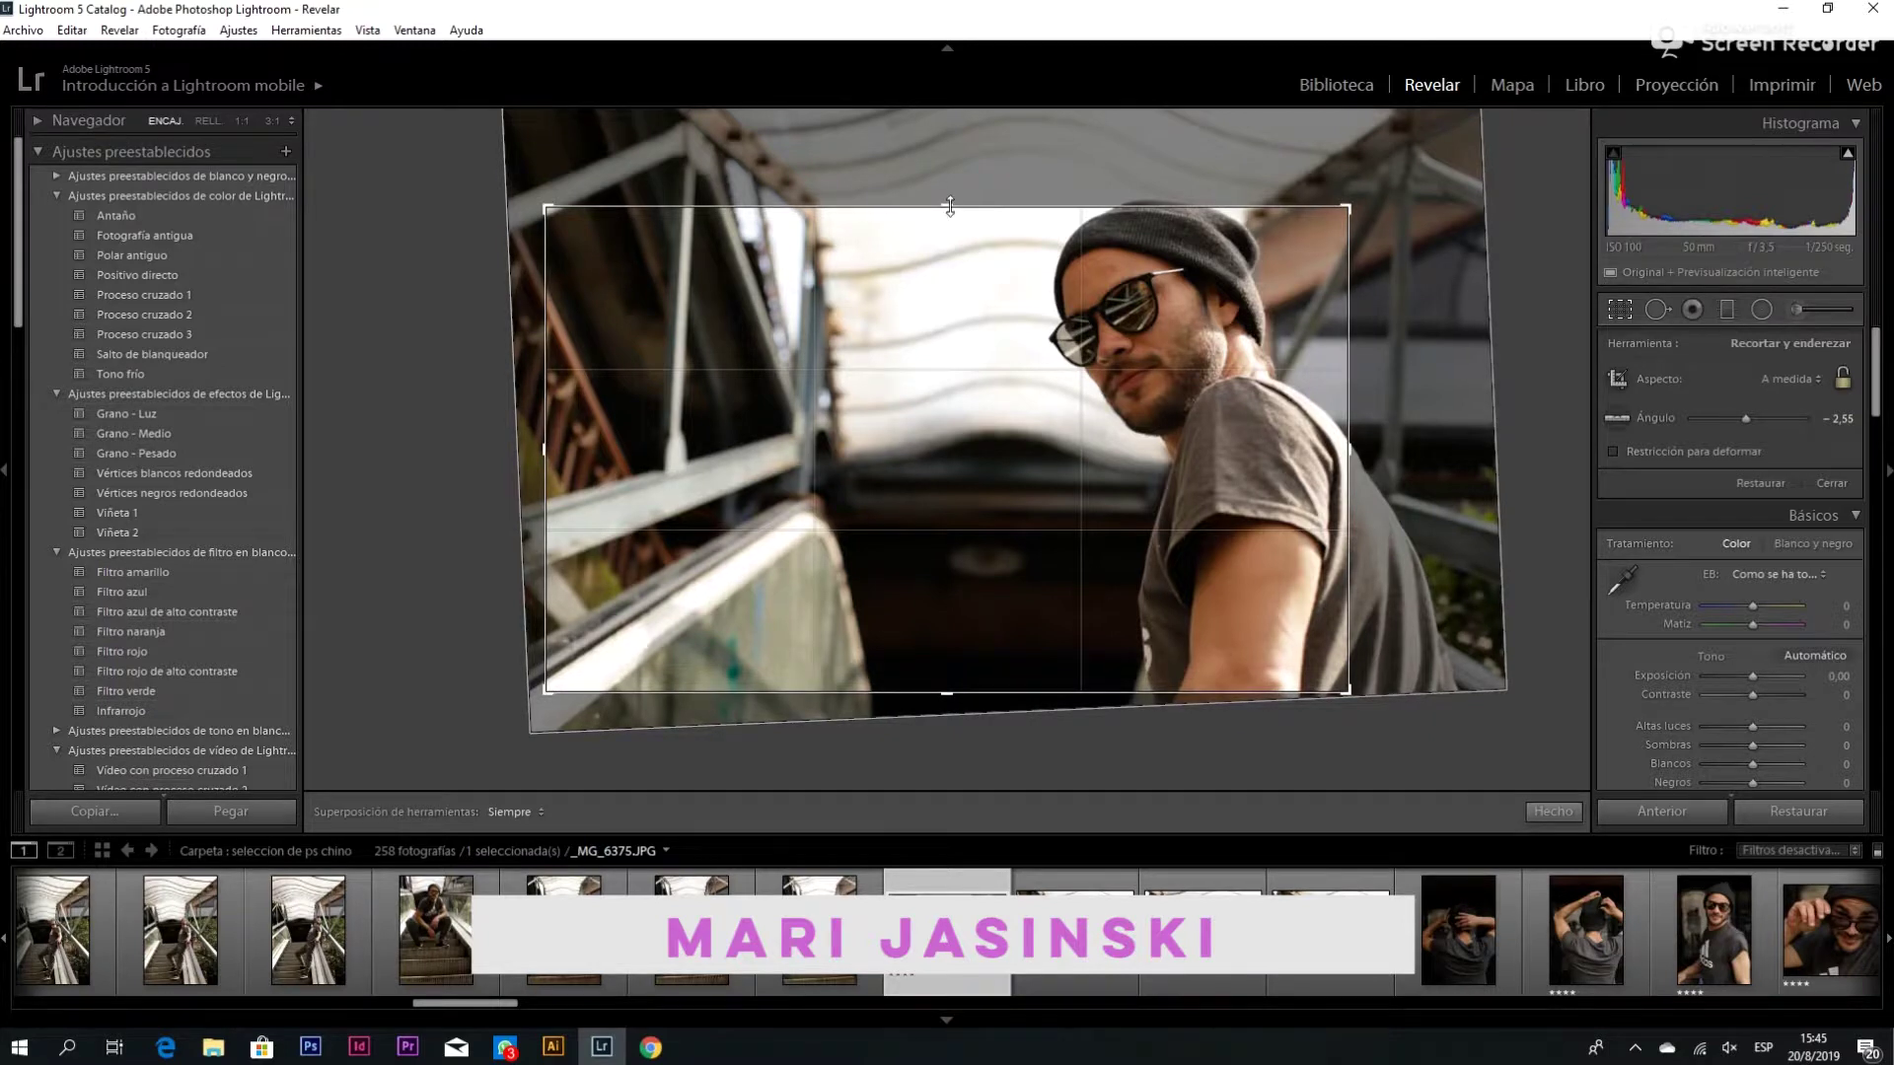
drag(950, 206, 950, 145)
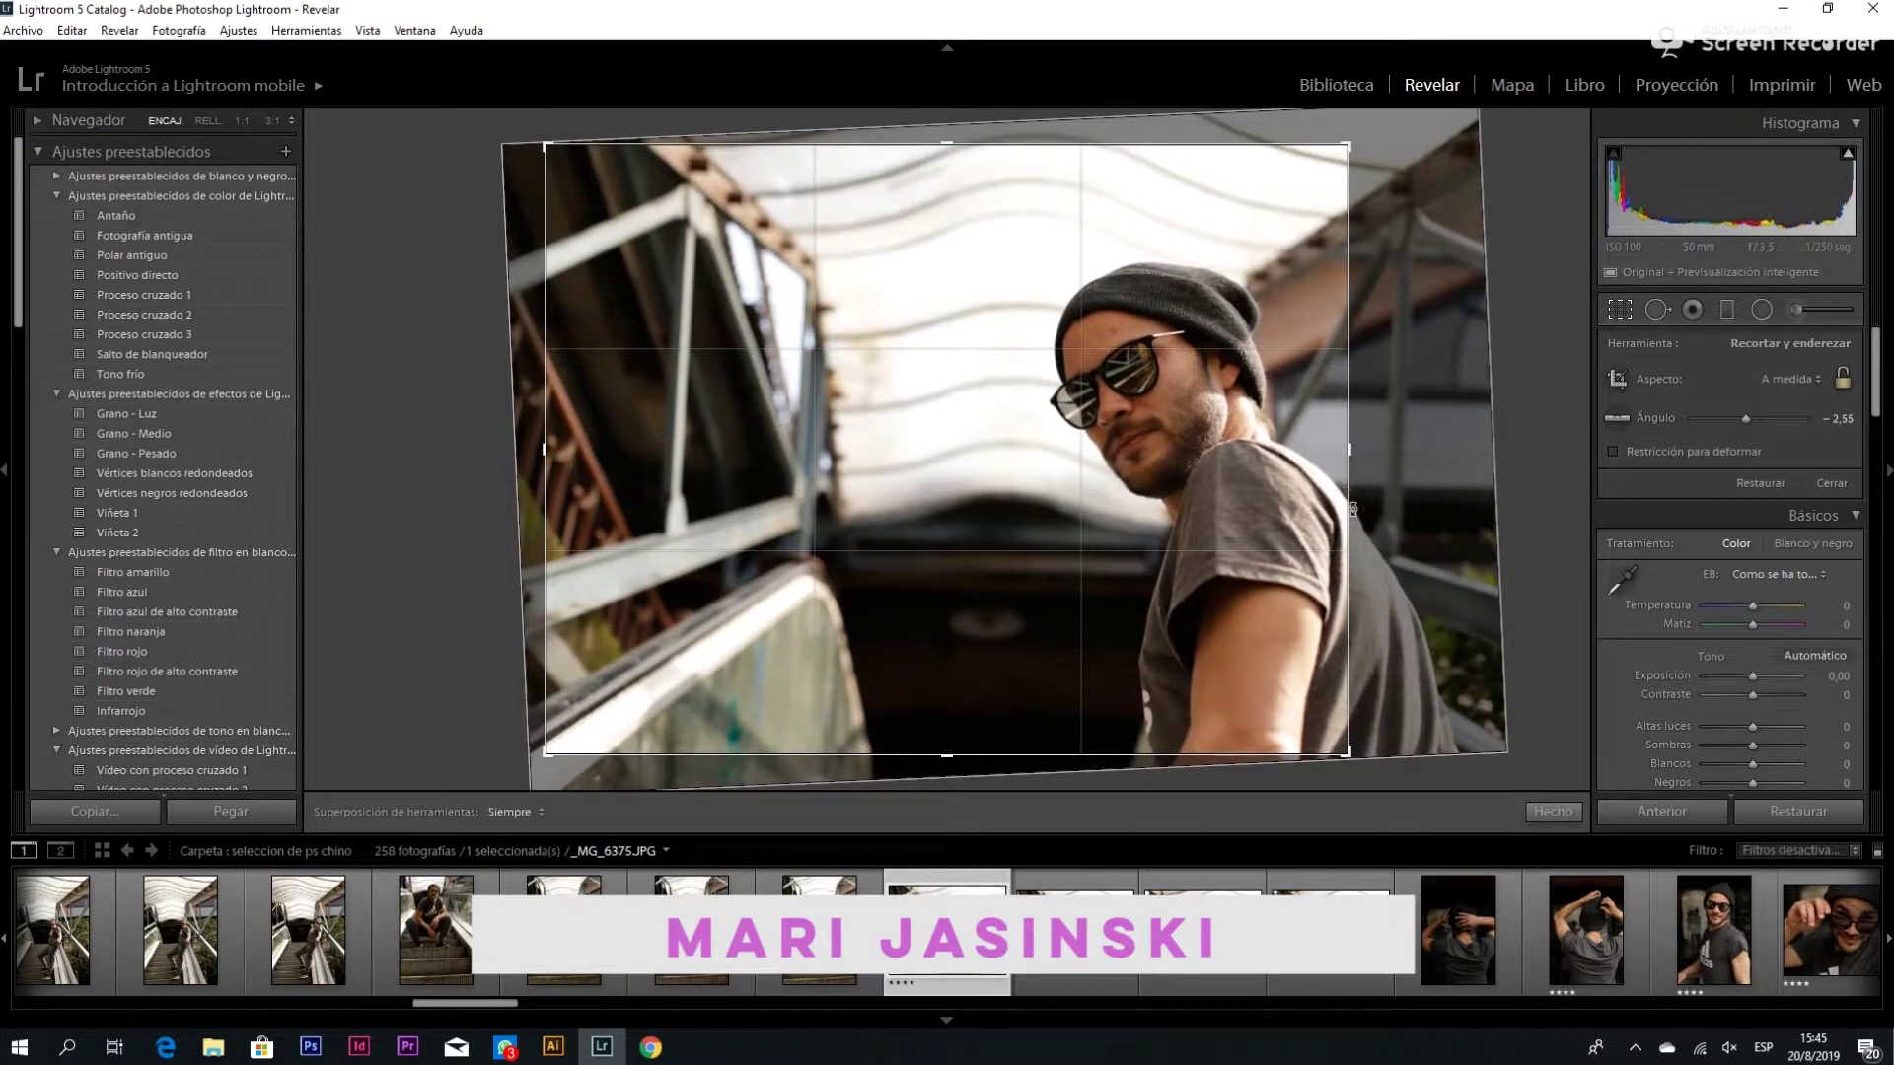
drag(1352, 508, 1412, 445)
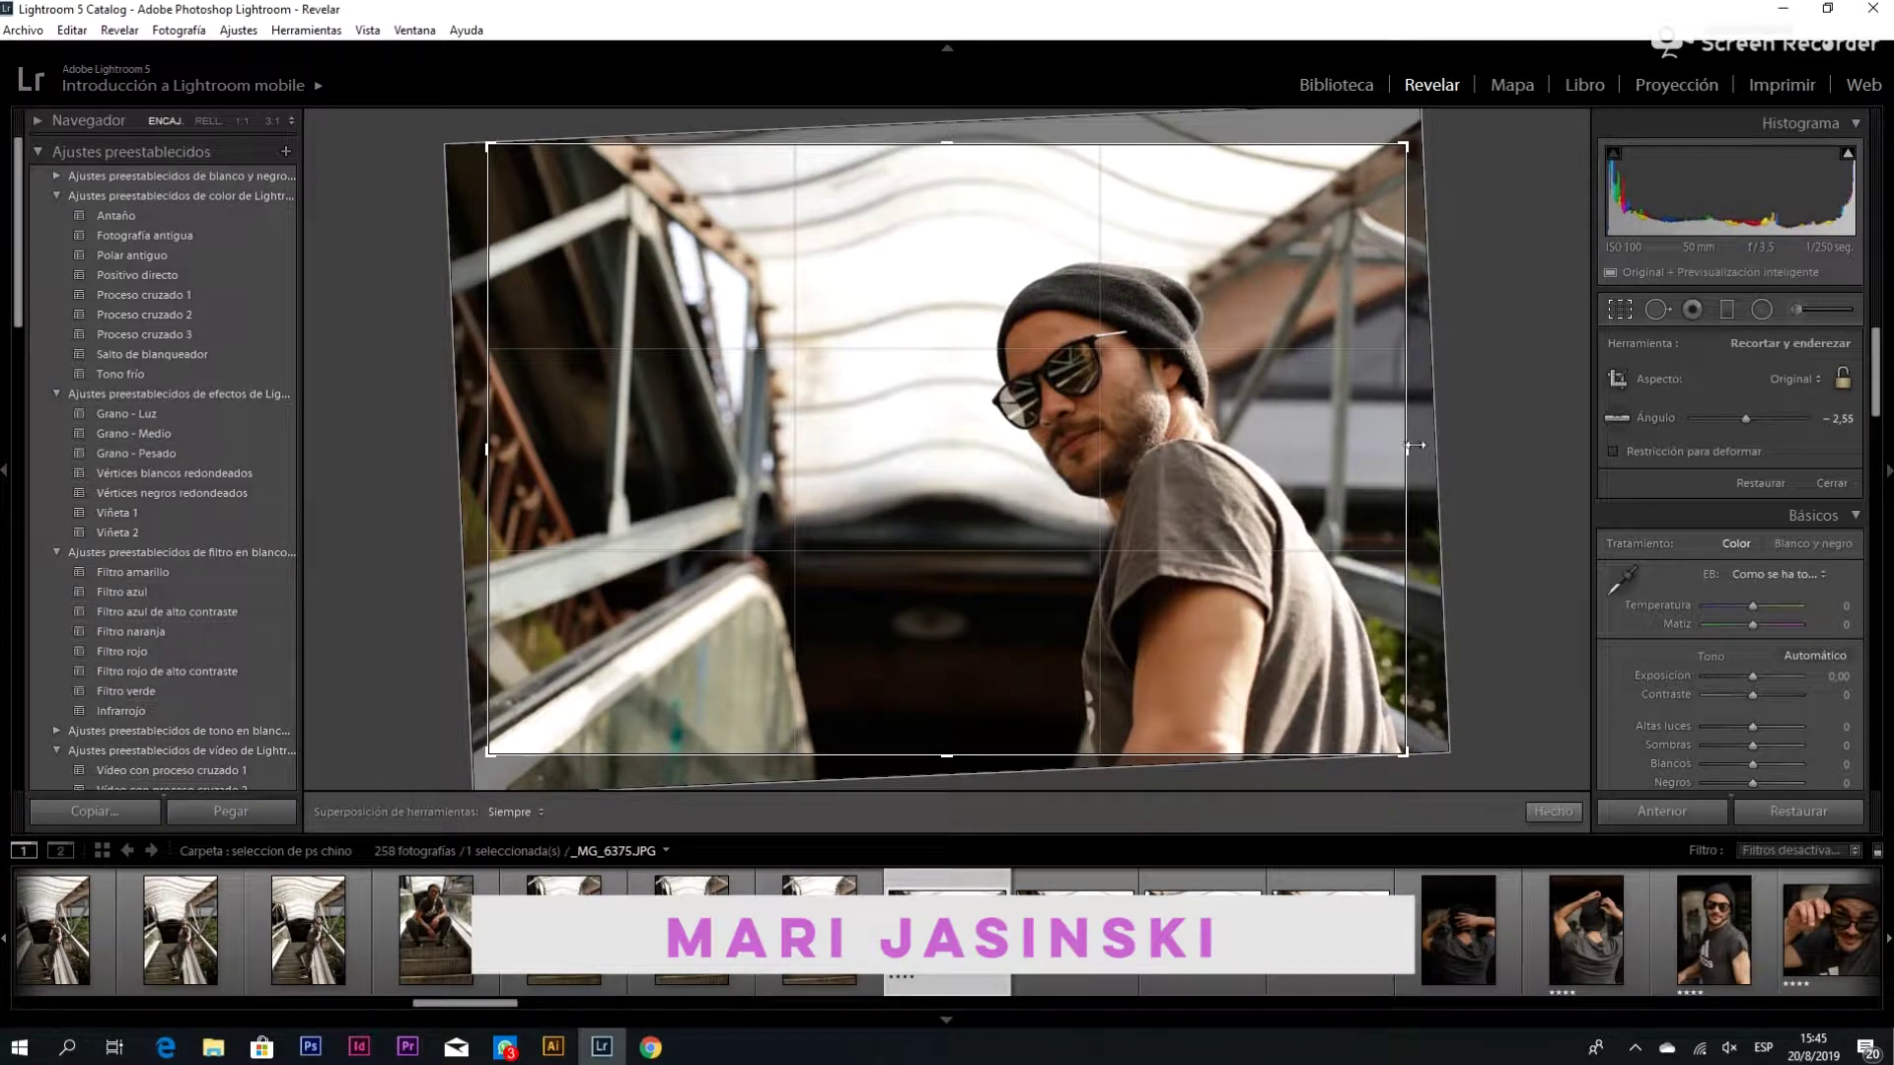
drag(1415, 446, 1412, 446)
drag(951, 153, 951, 180)
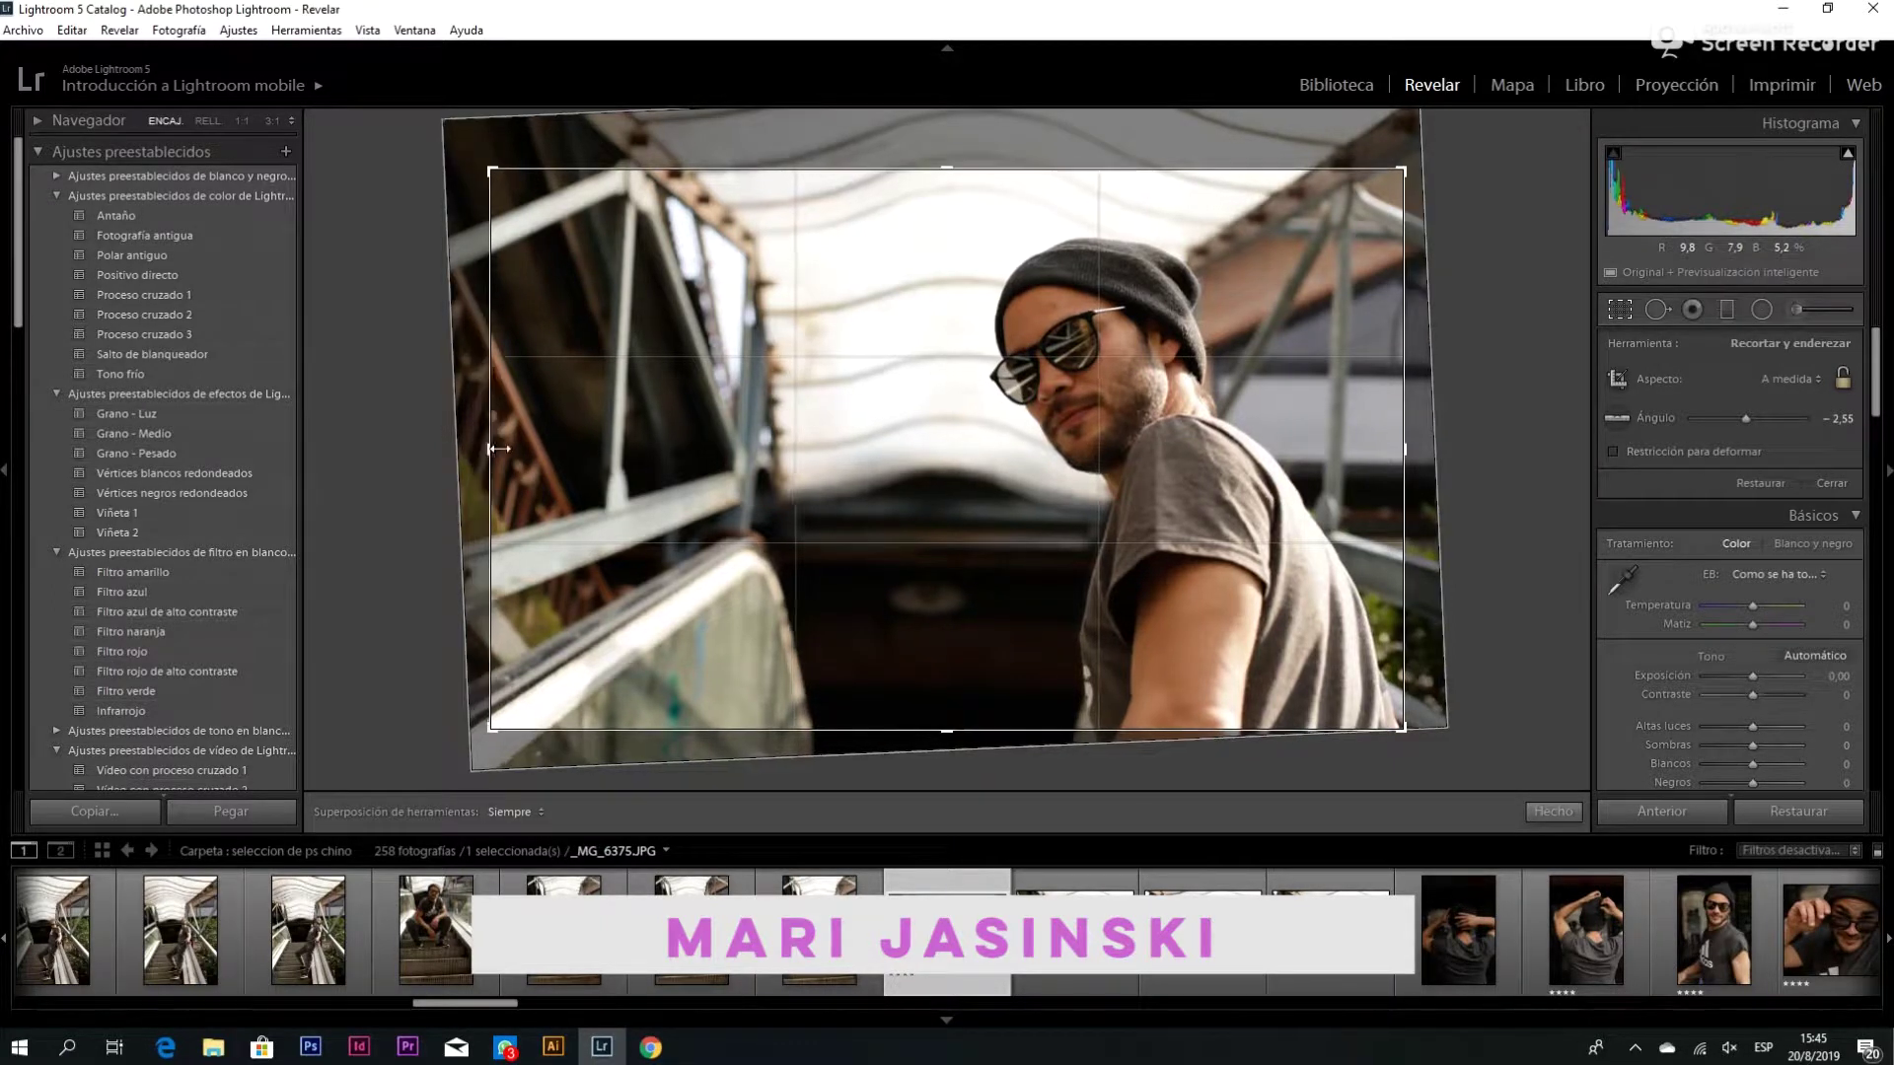
drag(498, 449, 508, 449)
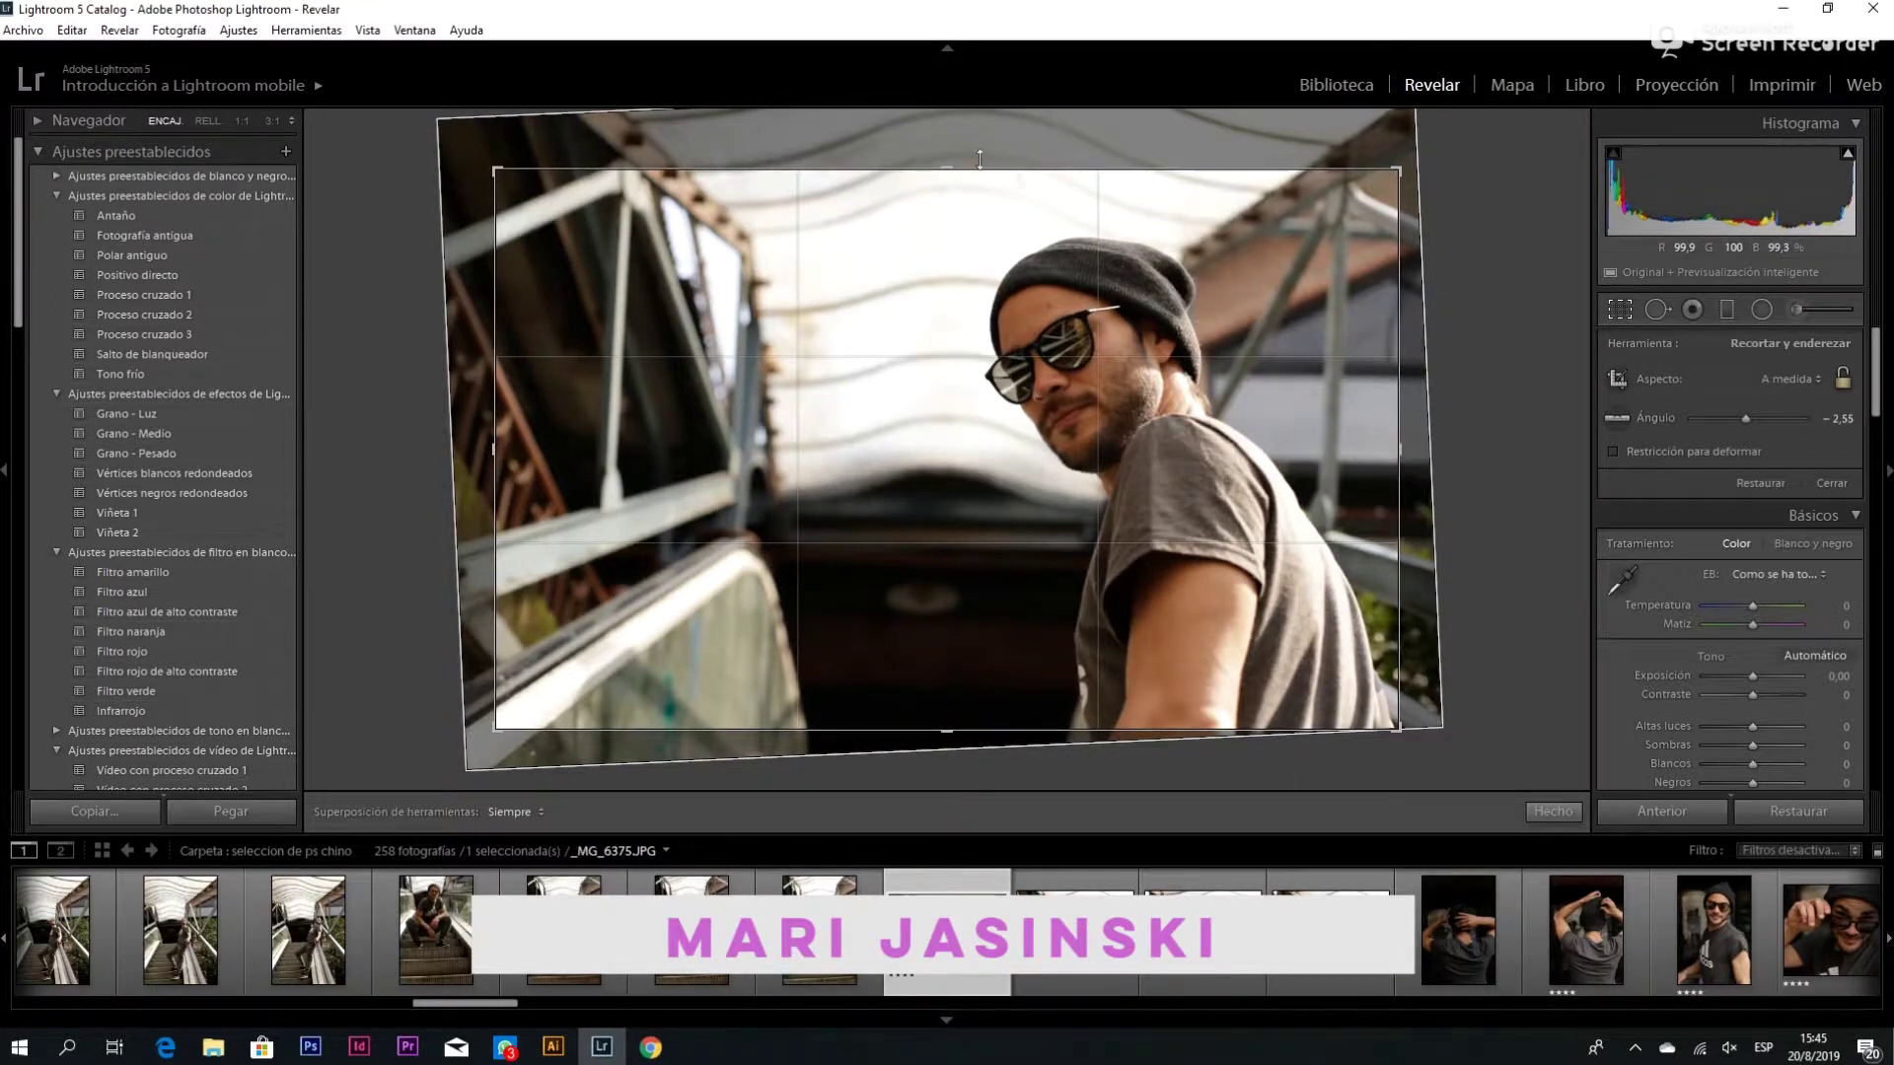
drag(942, 170, 944, 145)
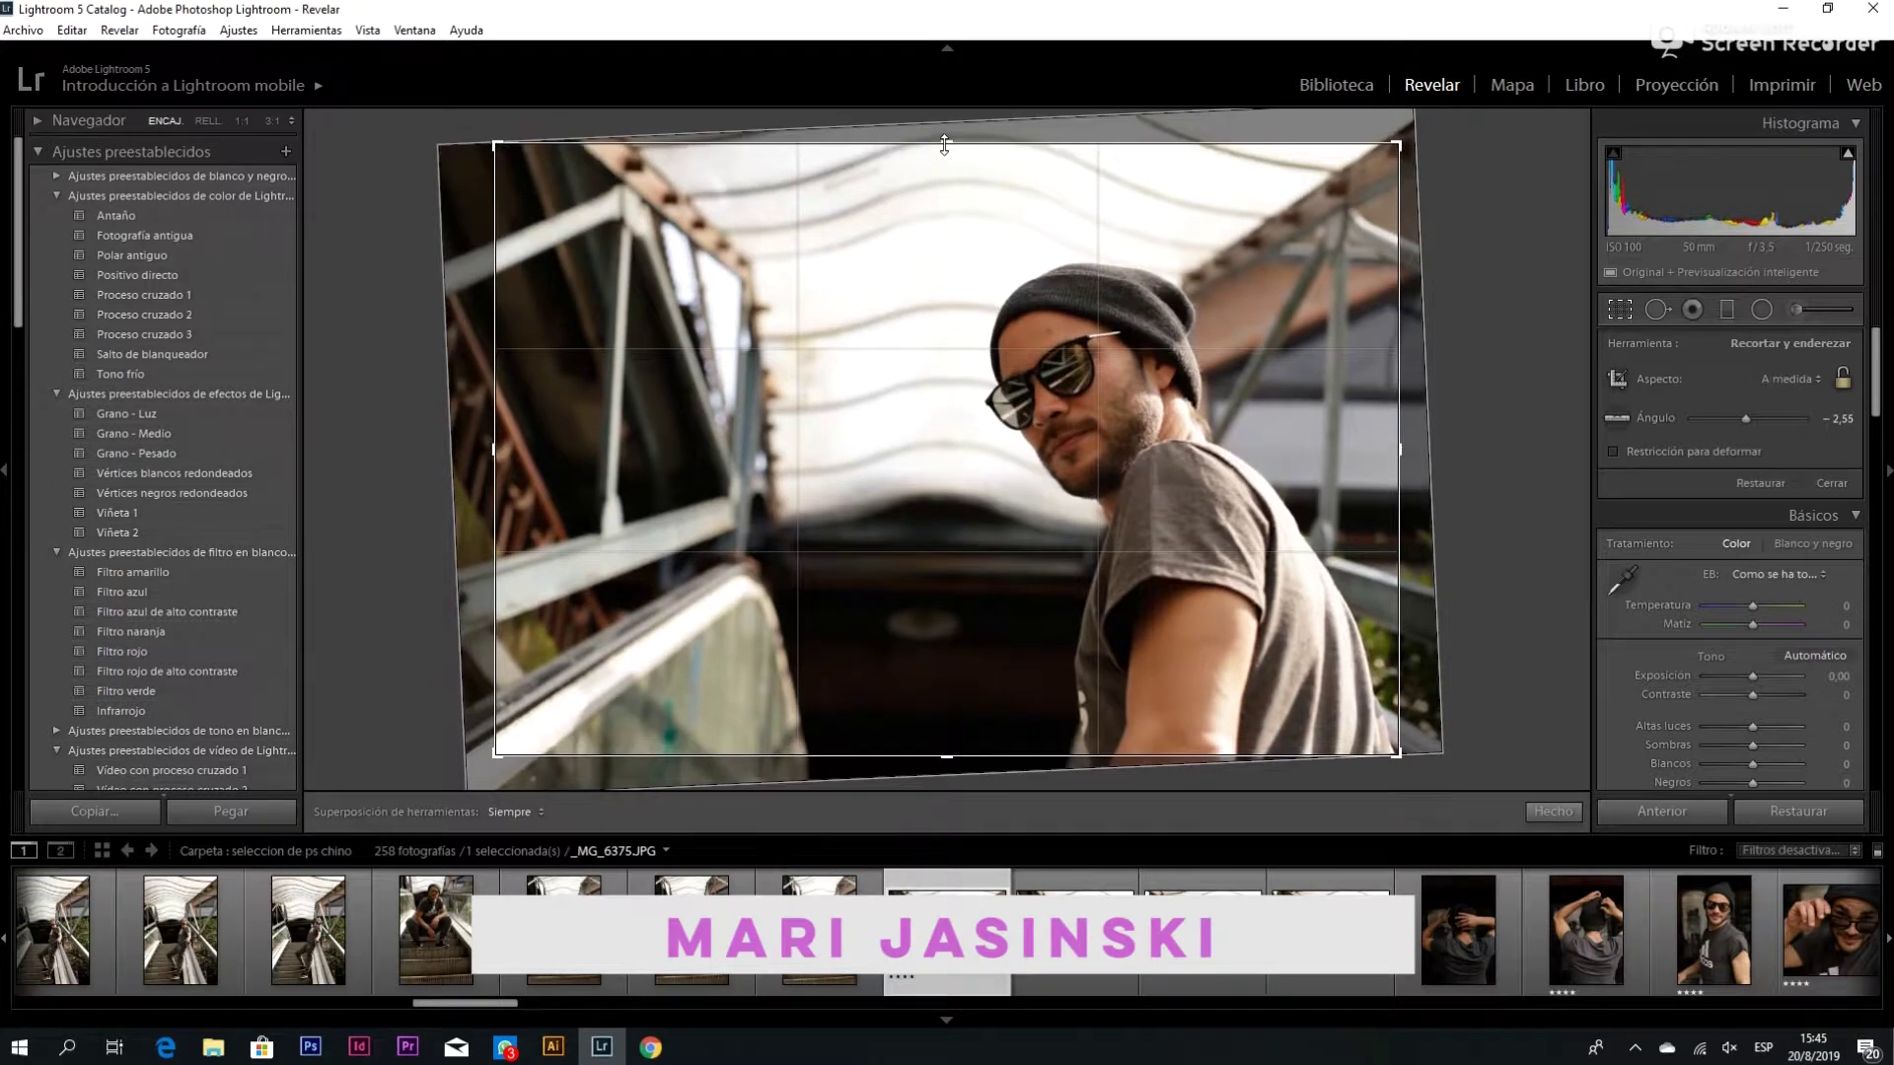
click(1558, 810)
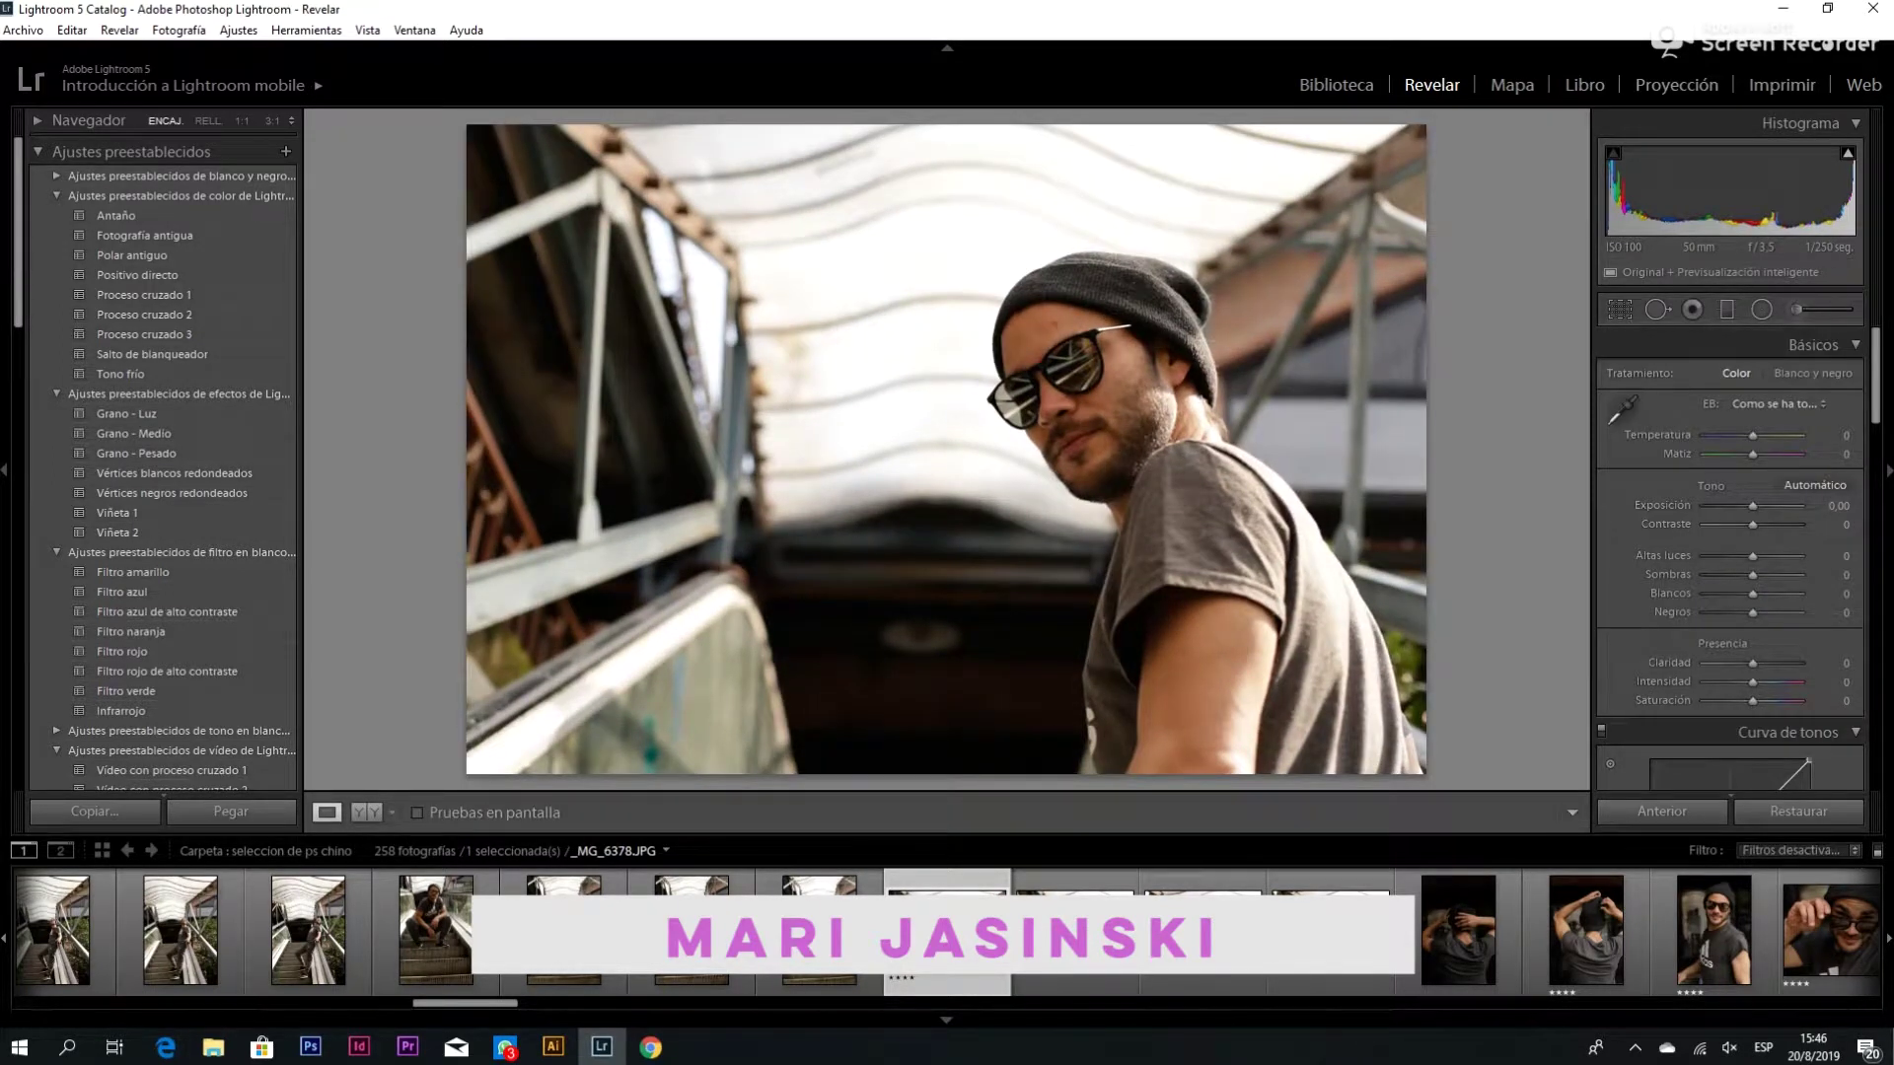
Set exposure to +0.42, contrast to +35 and clarity to +100 in the Basic panel
drag(1752, 512, 1756, 516)
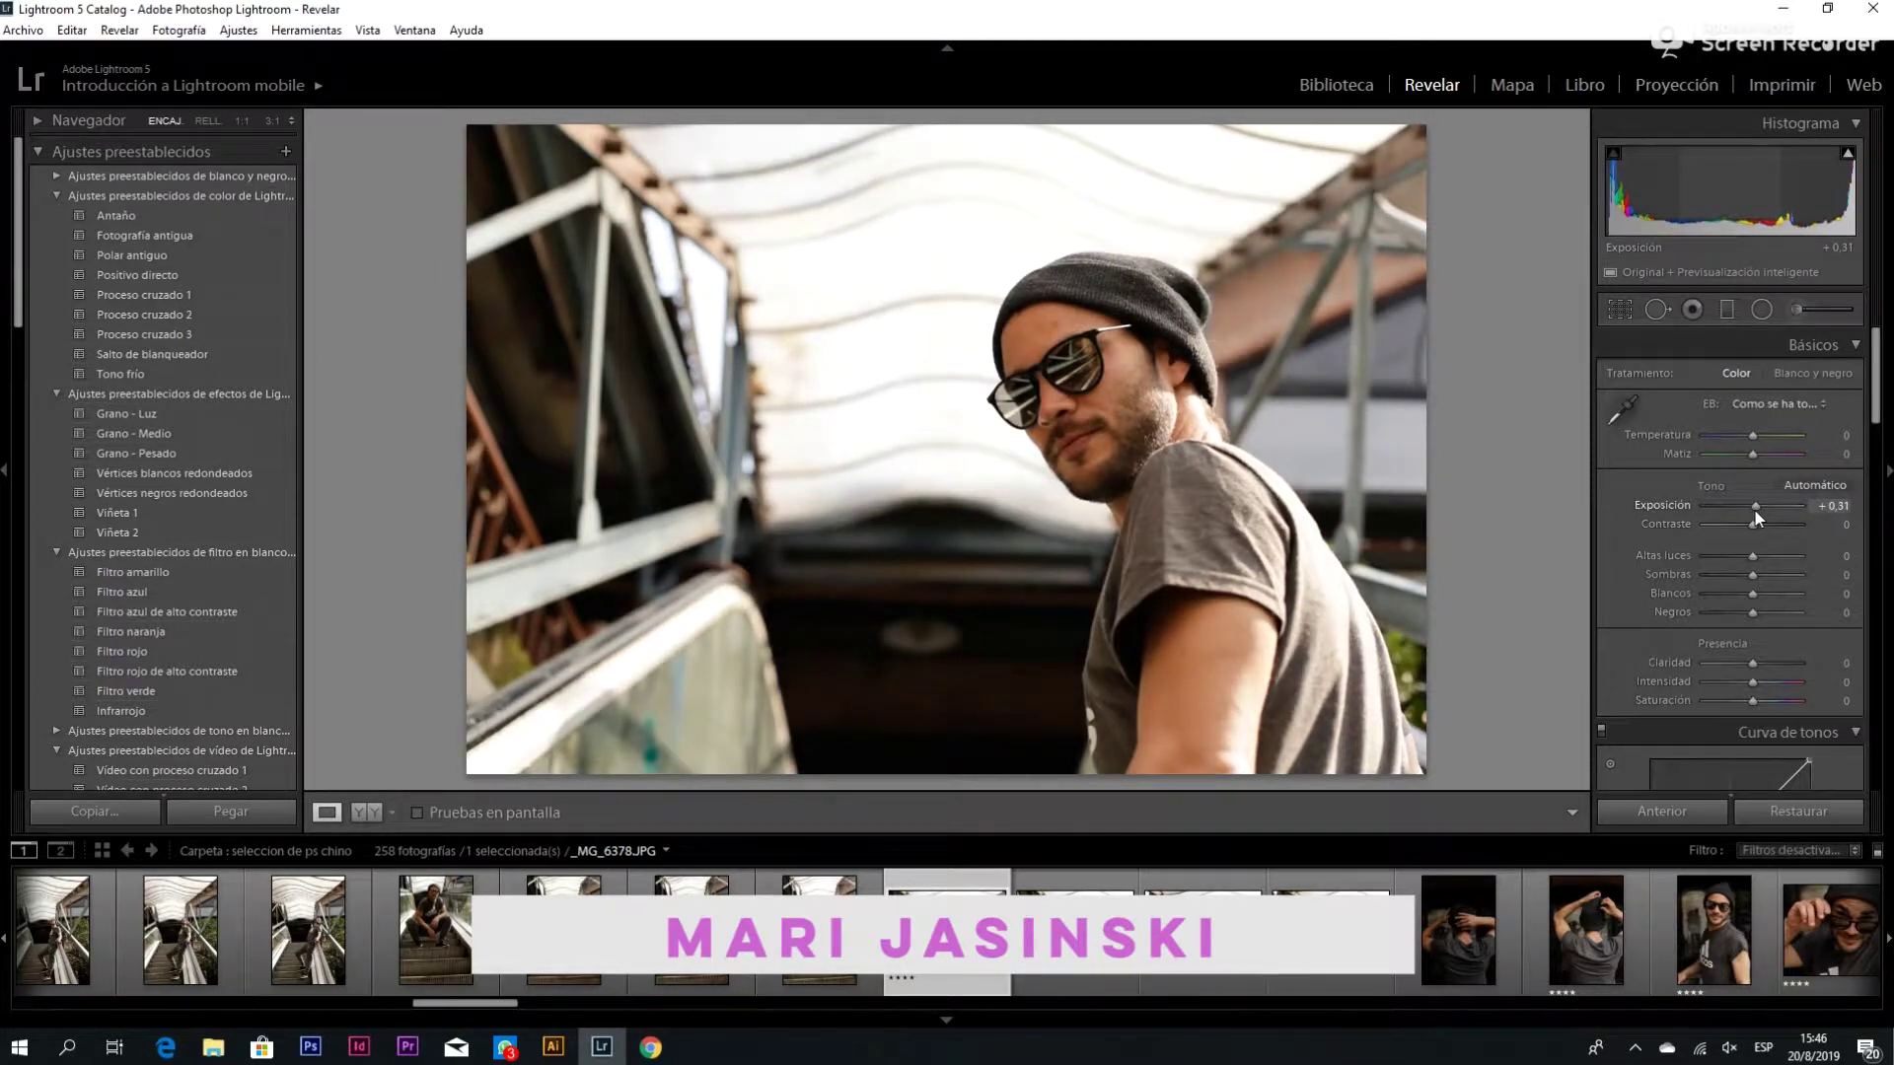
drag(1757, 516, 1772, 534)
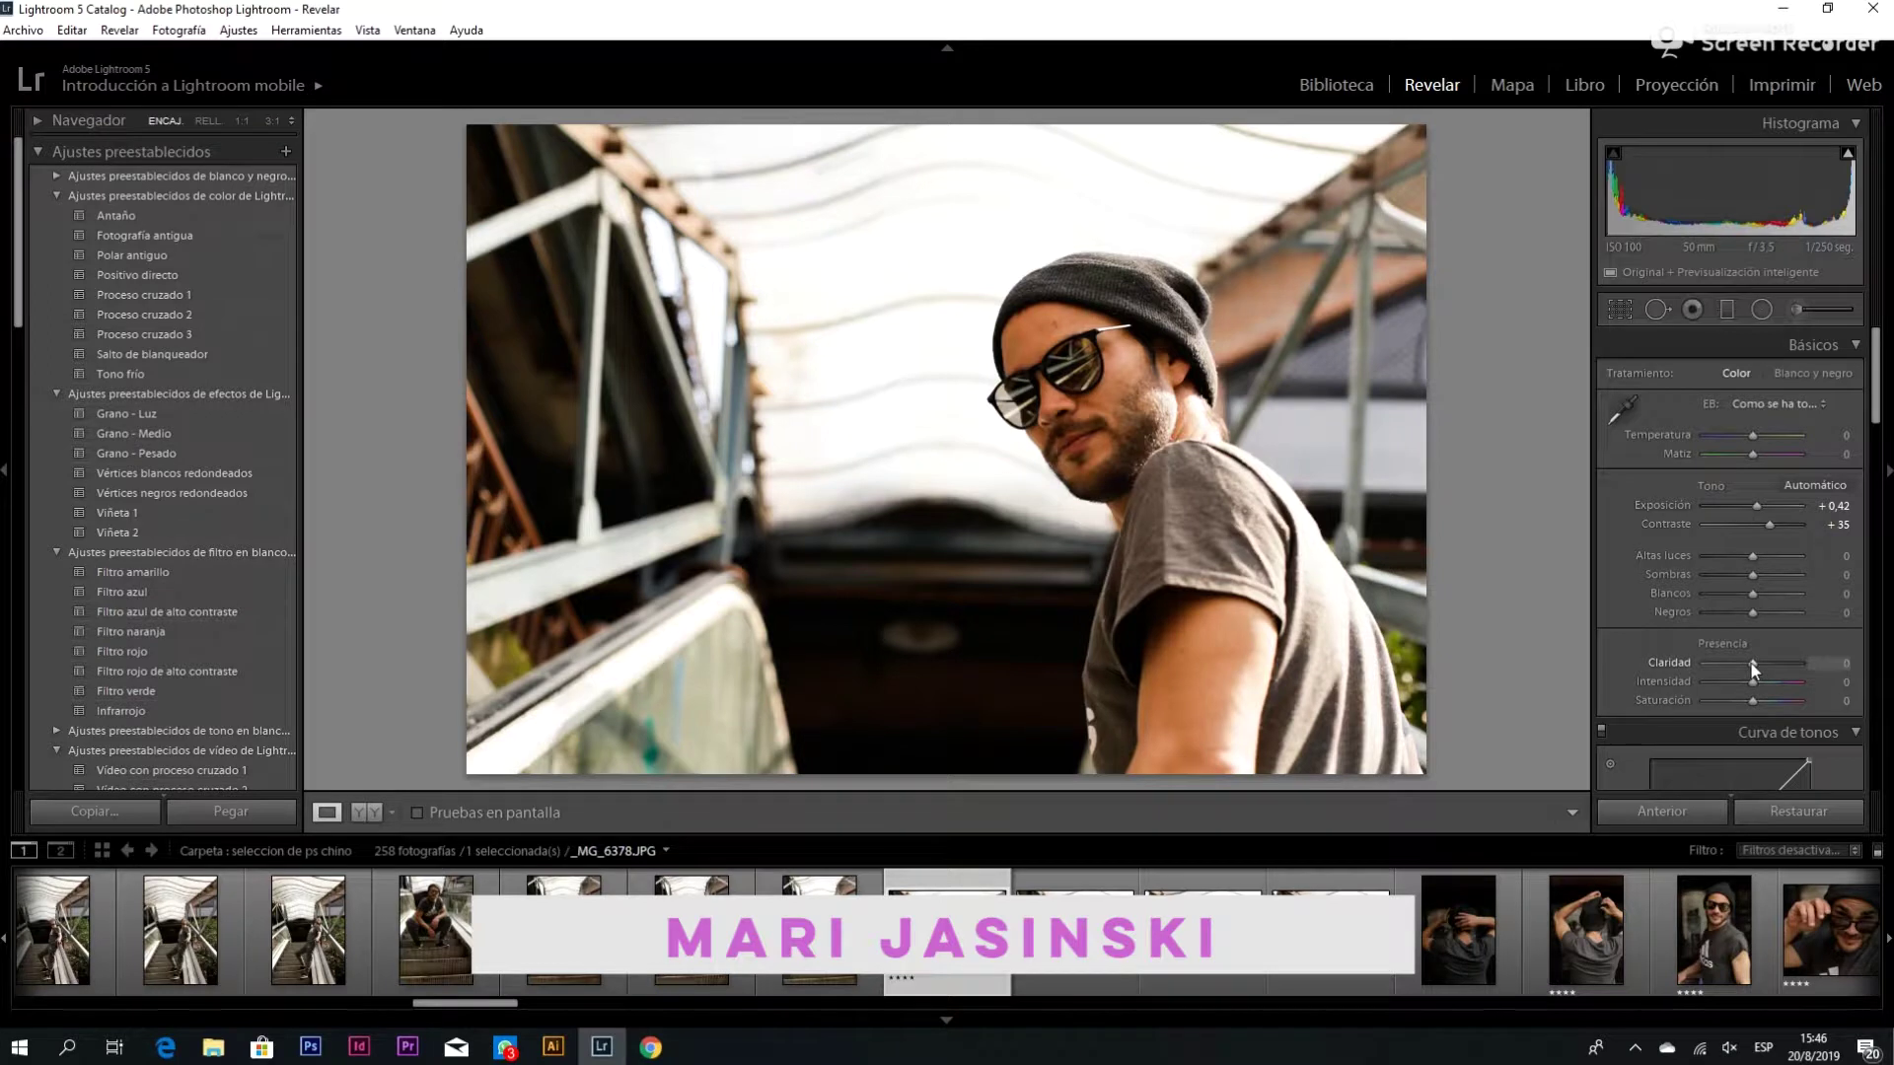
drag(1752, 663, 1801, 662)
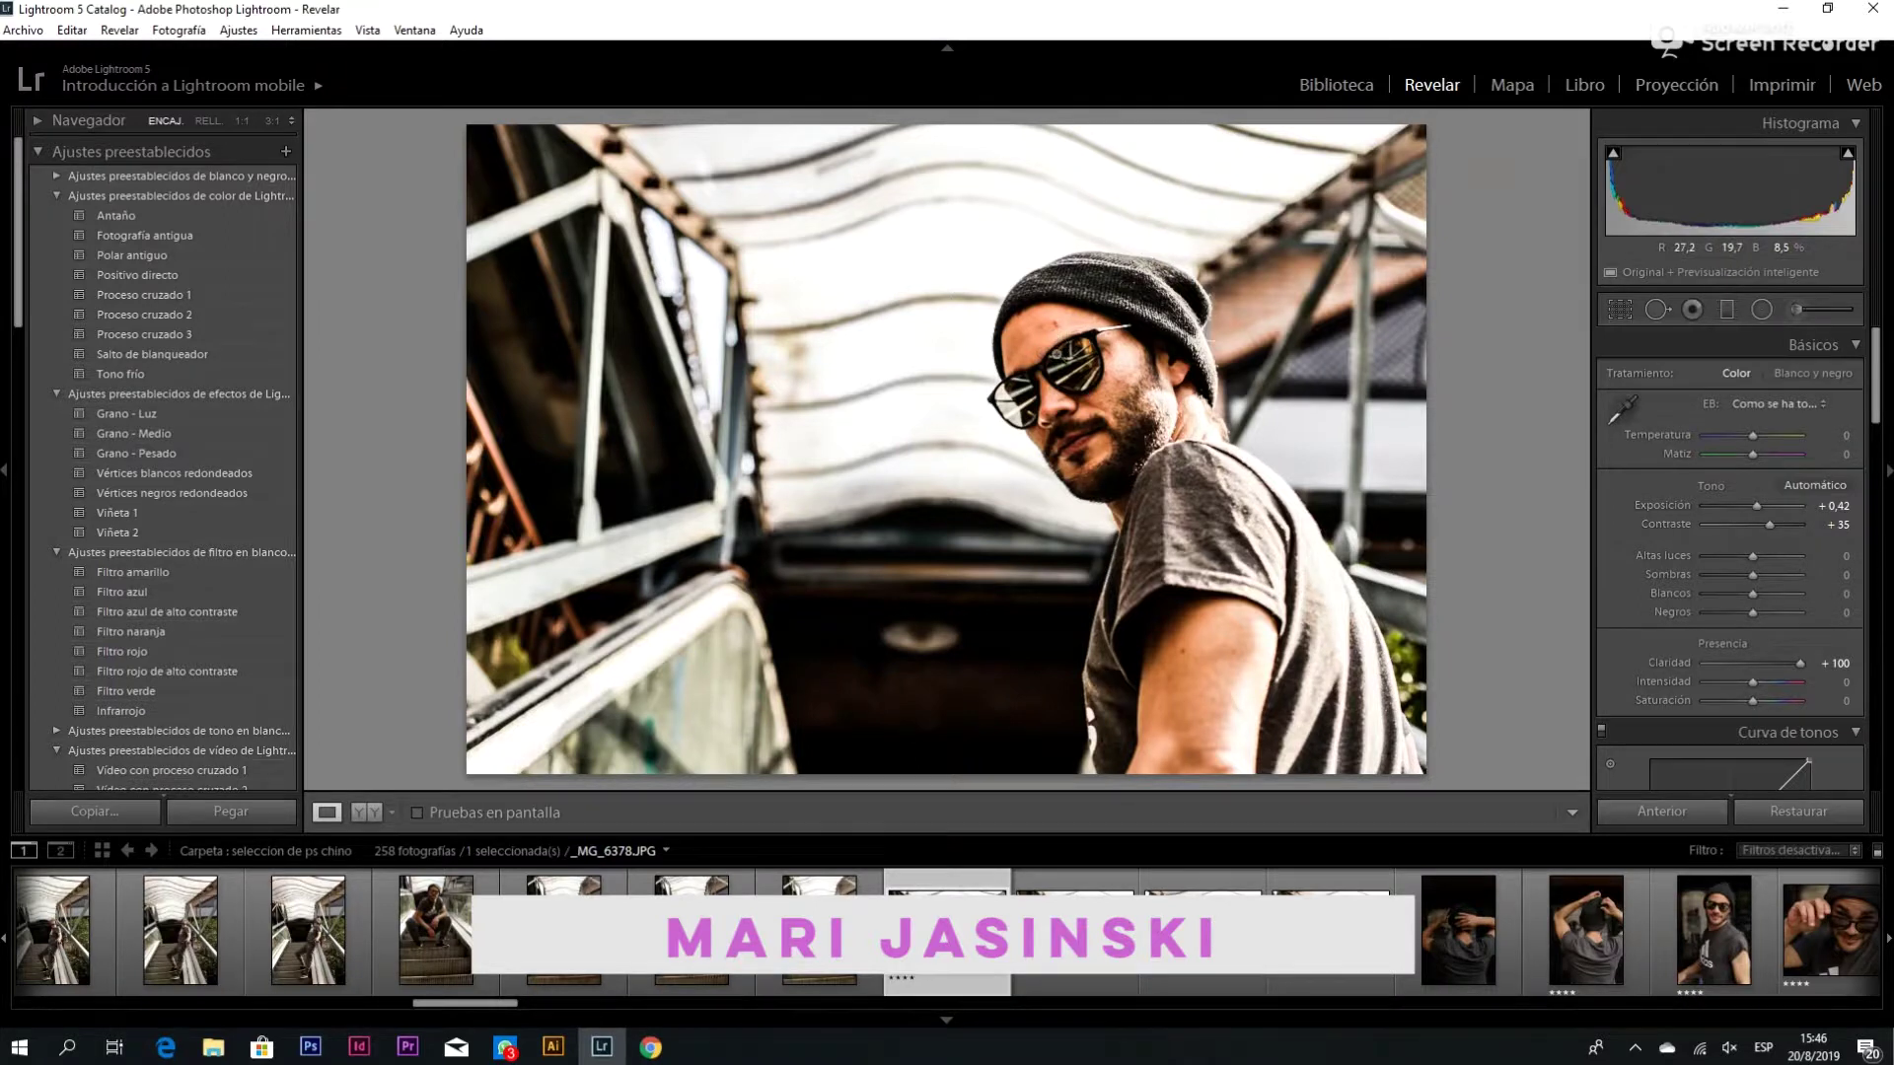
click(1056, 350)
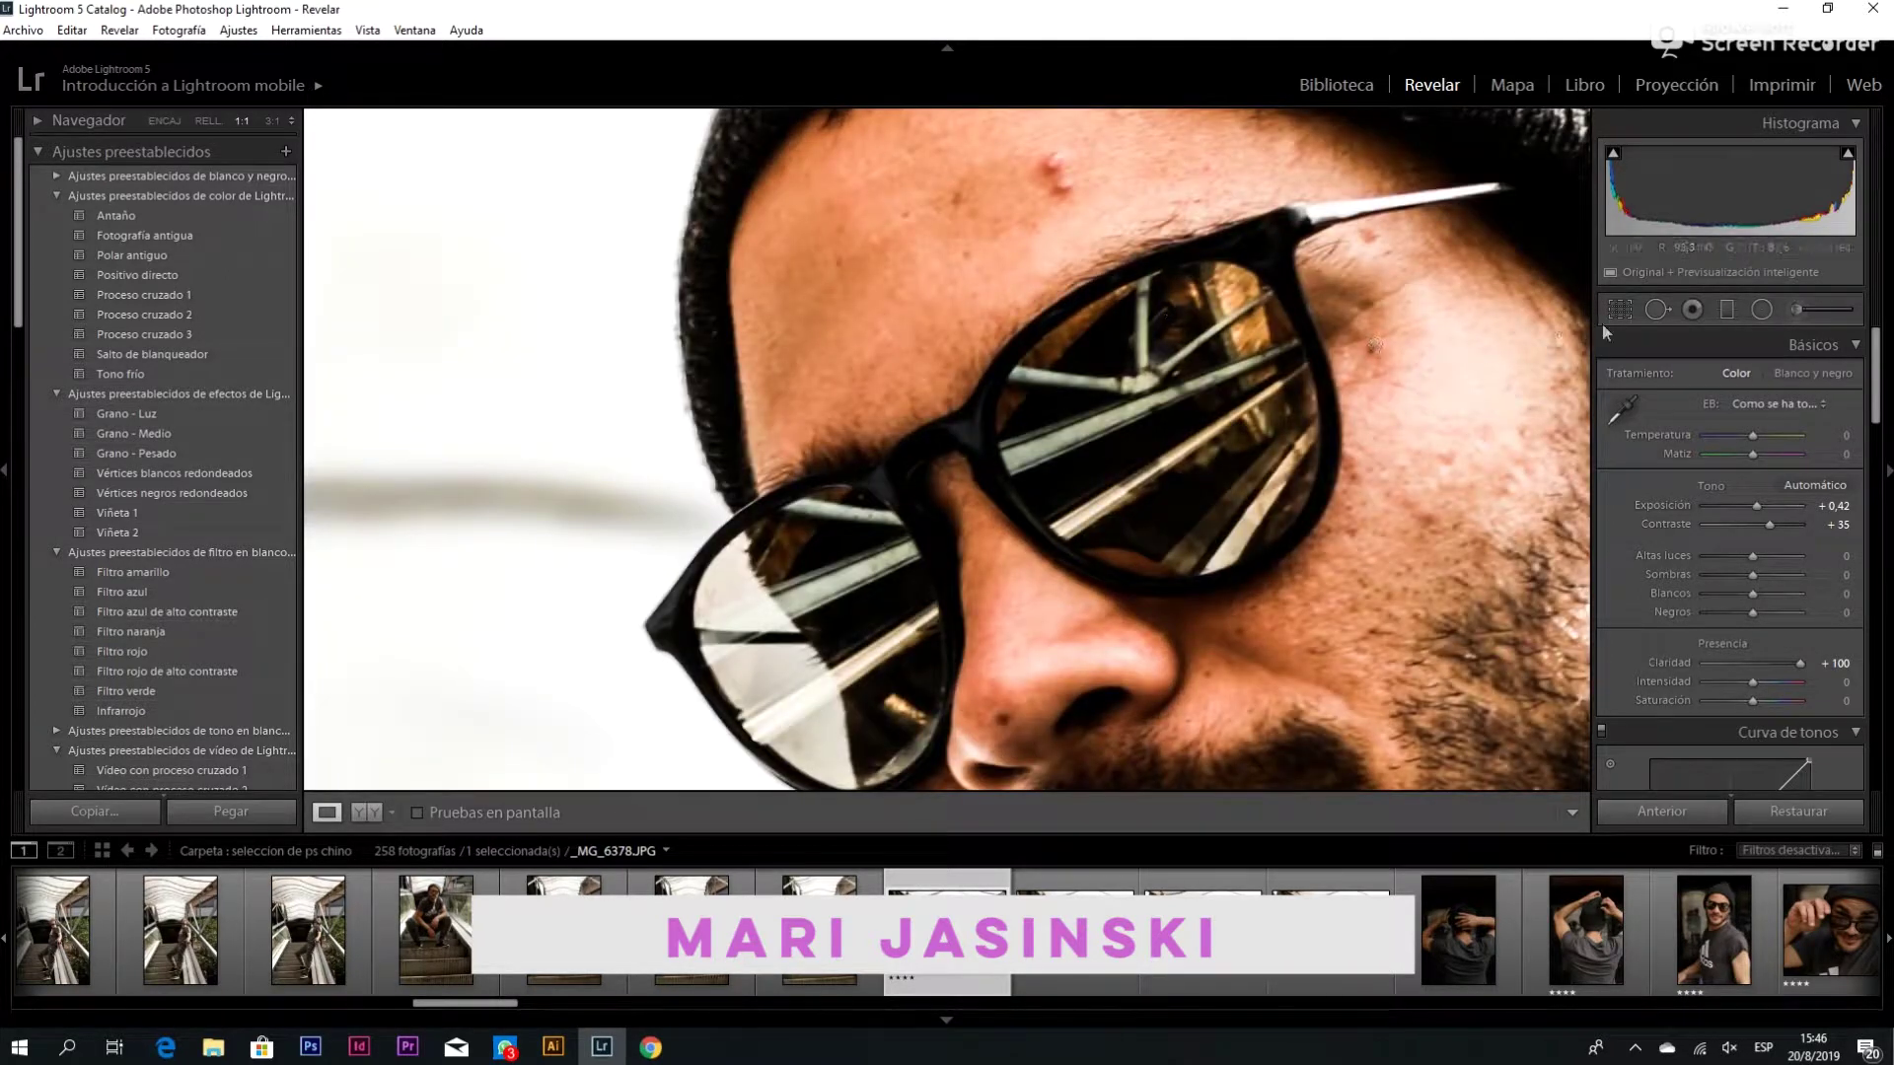
Heal two forehead blemishes and one cheek blemish with Spot Removal in Heal mode
click(1656, 310)
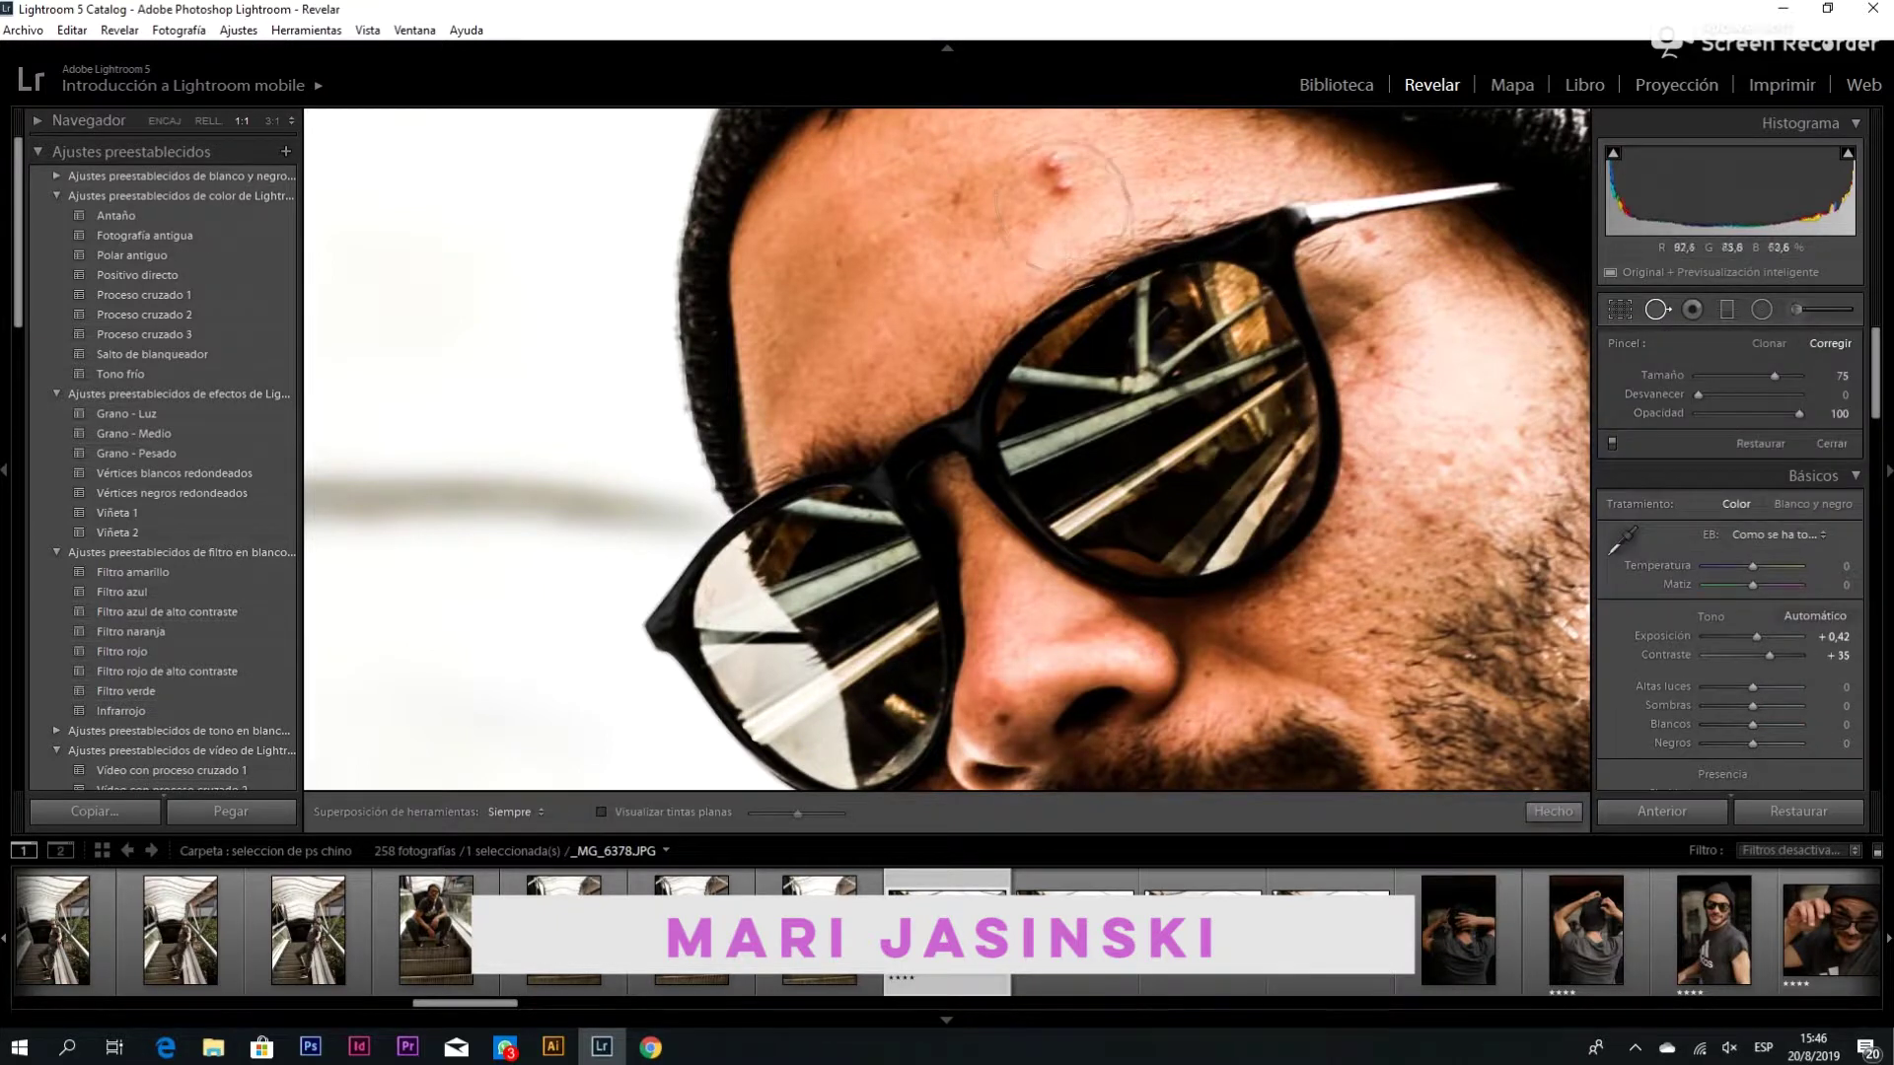
scroll(1026, 197, down, 2)
scroll(946, 237, down, 2)
scroll(947, 238, down, 1)
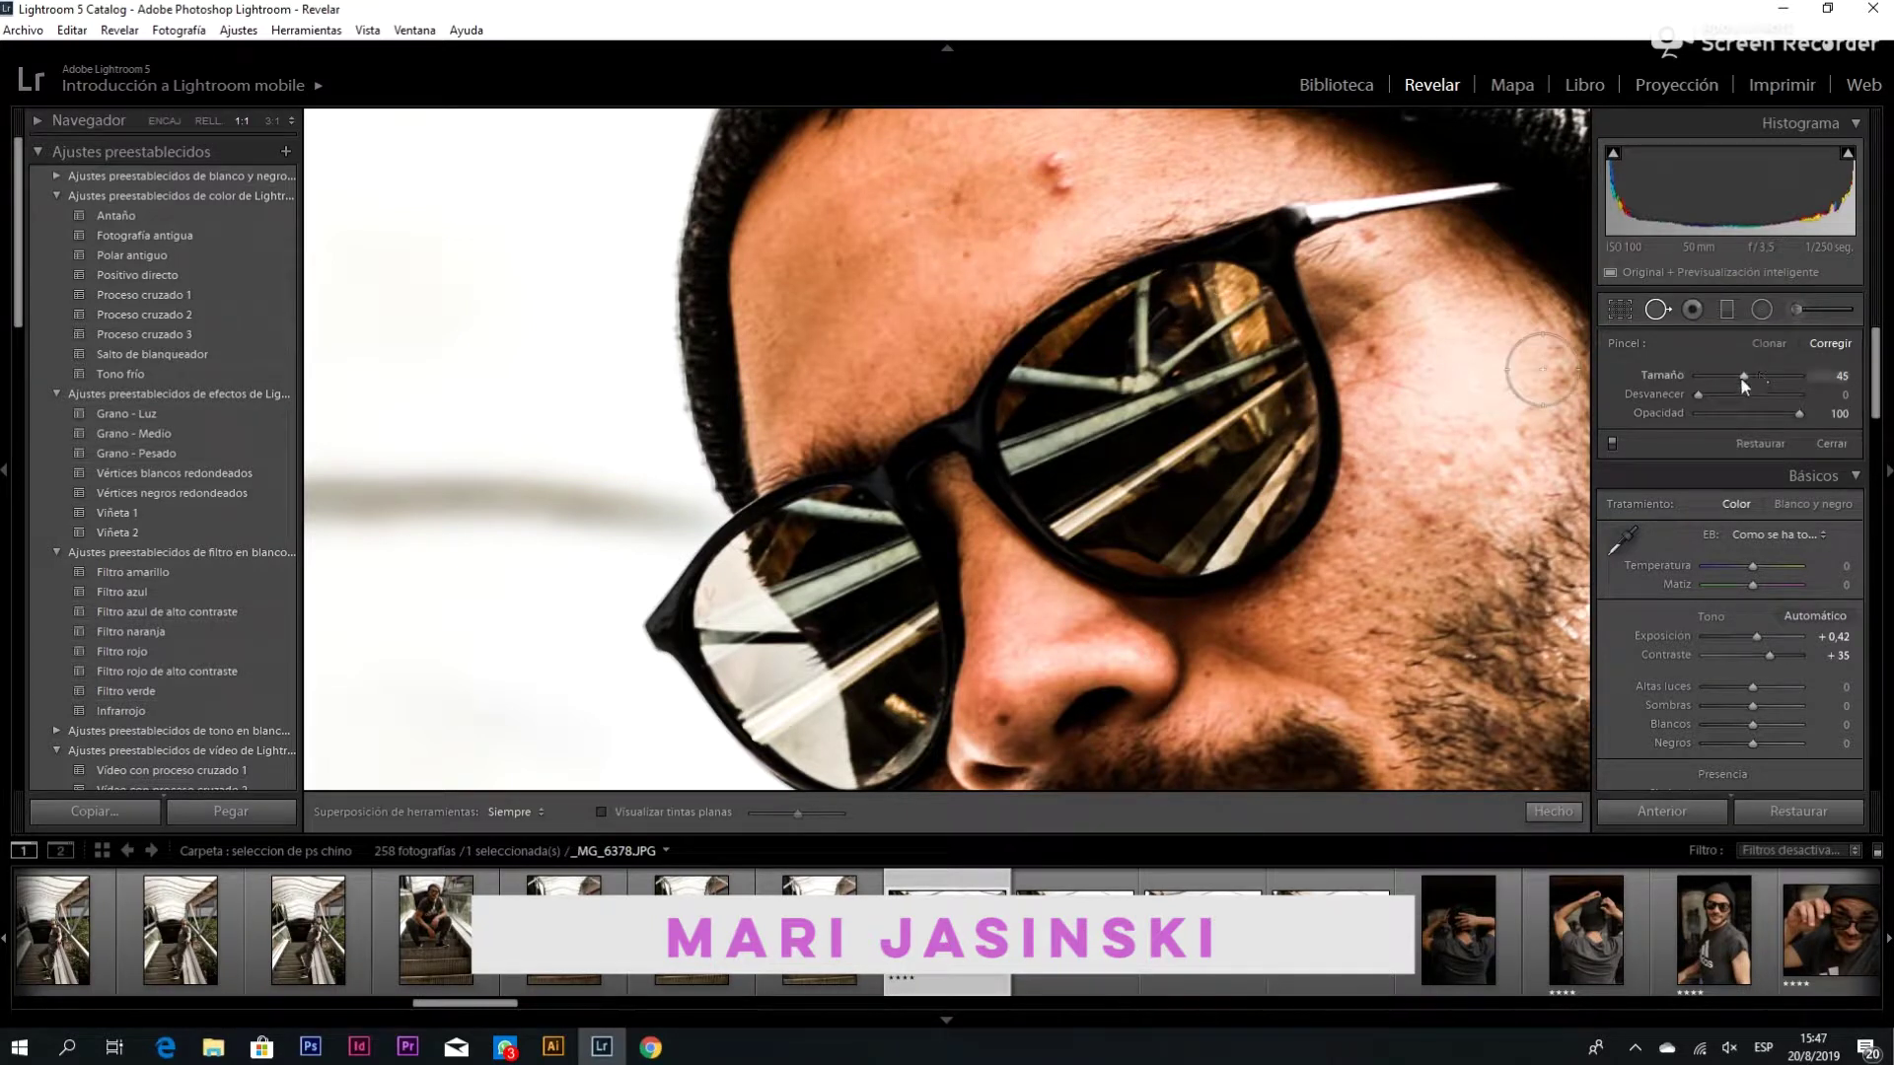
scroll(1075, 192, down, 3)
scroll(1071, 194, down, 2)
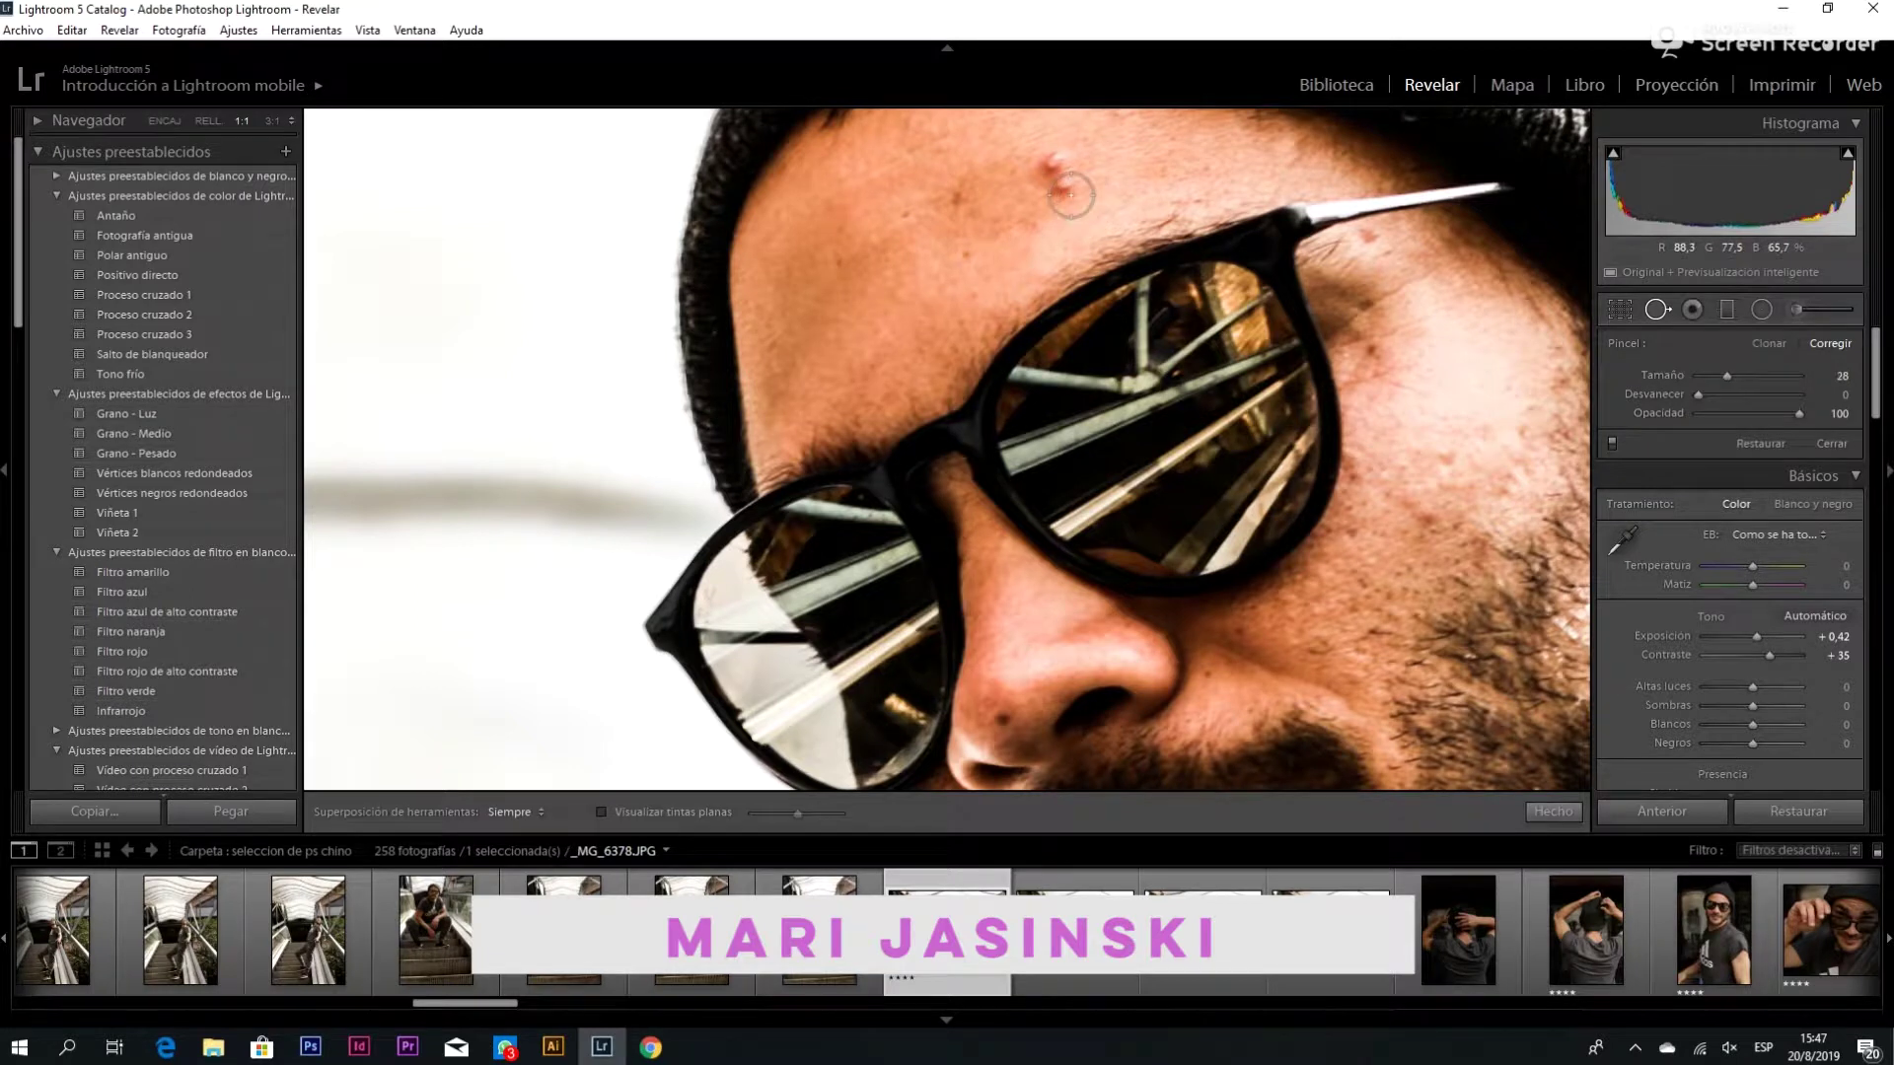
scroll(1053, 170, down, 1)
scroll(1054, 170, up, 4)
click(1056, 175)
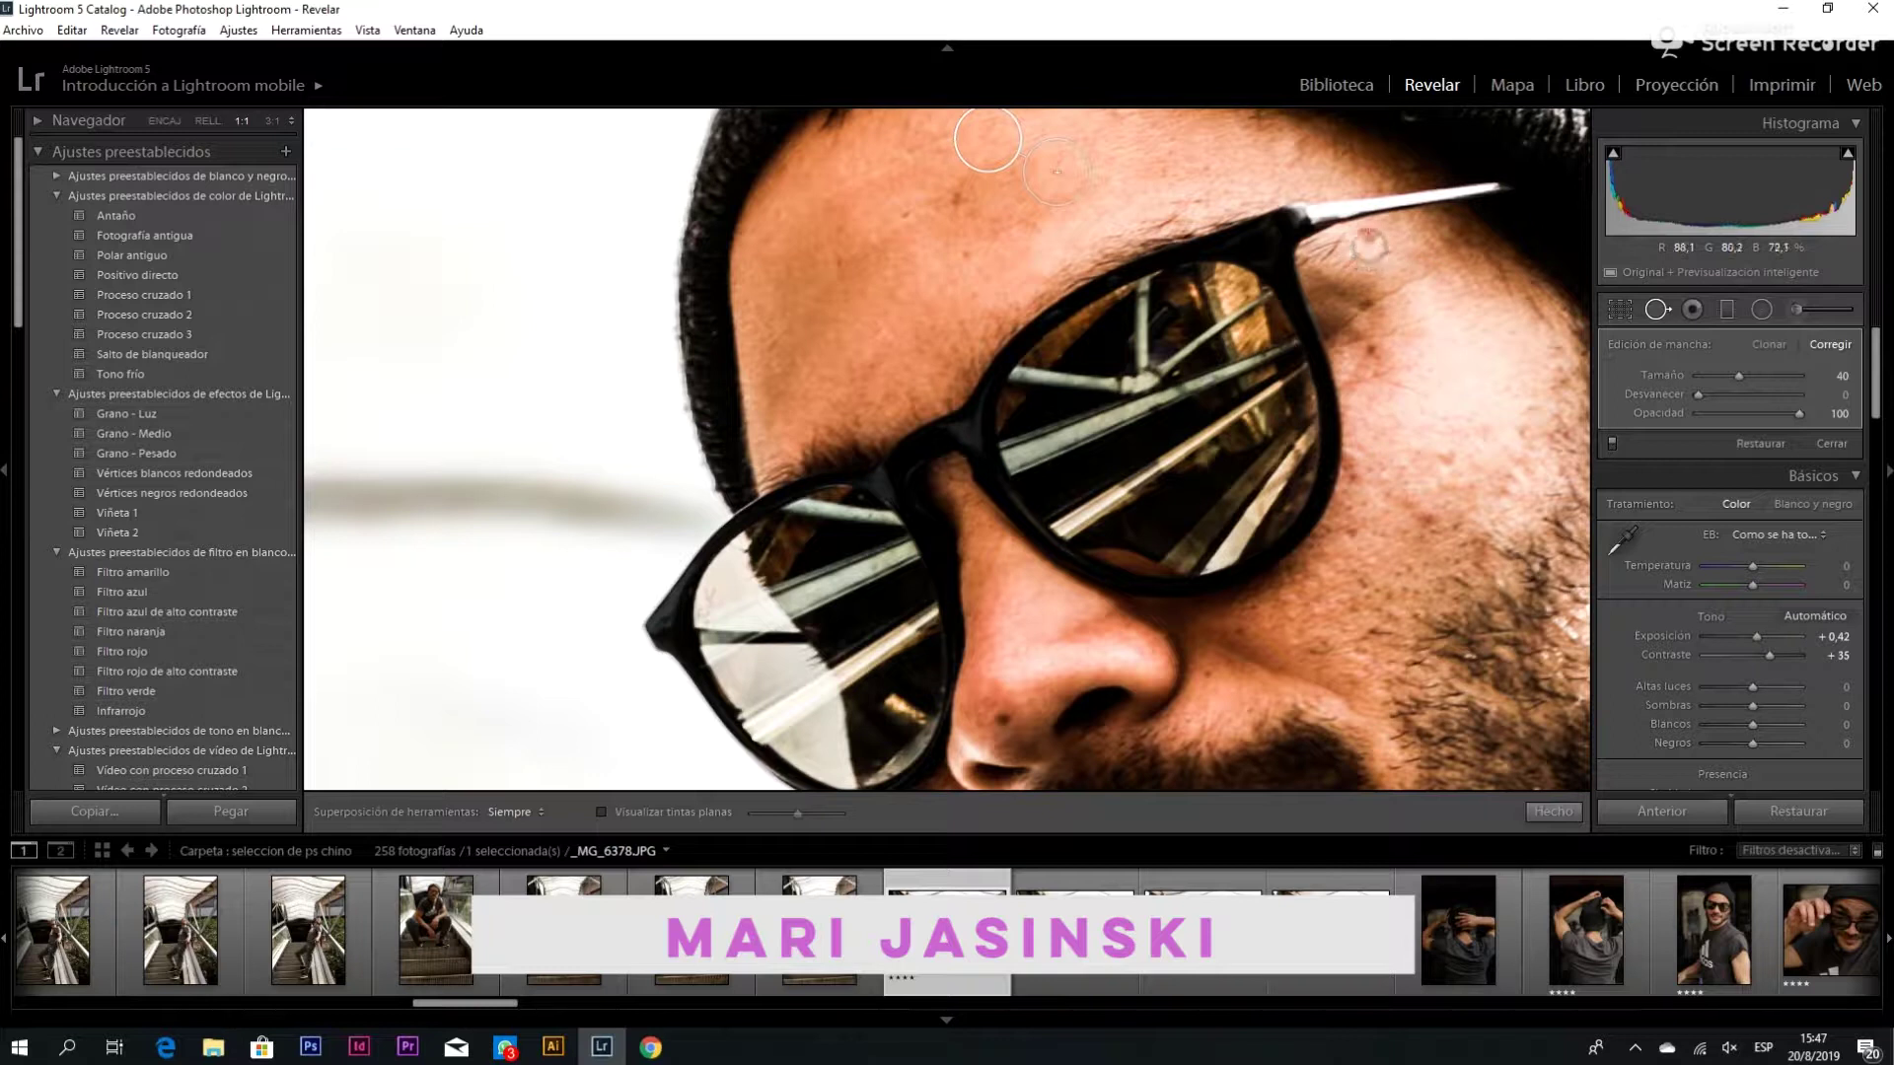
click(1369, 237)
click(1426, 518)
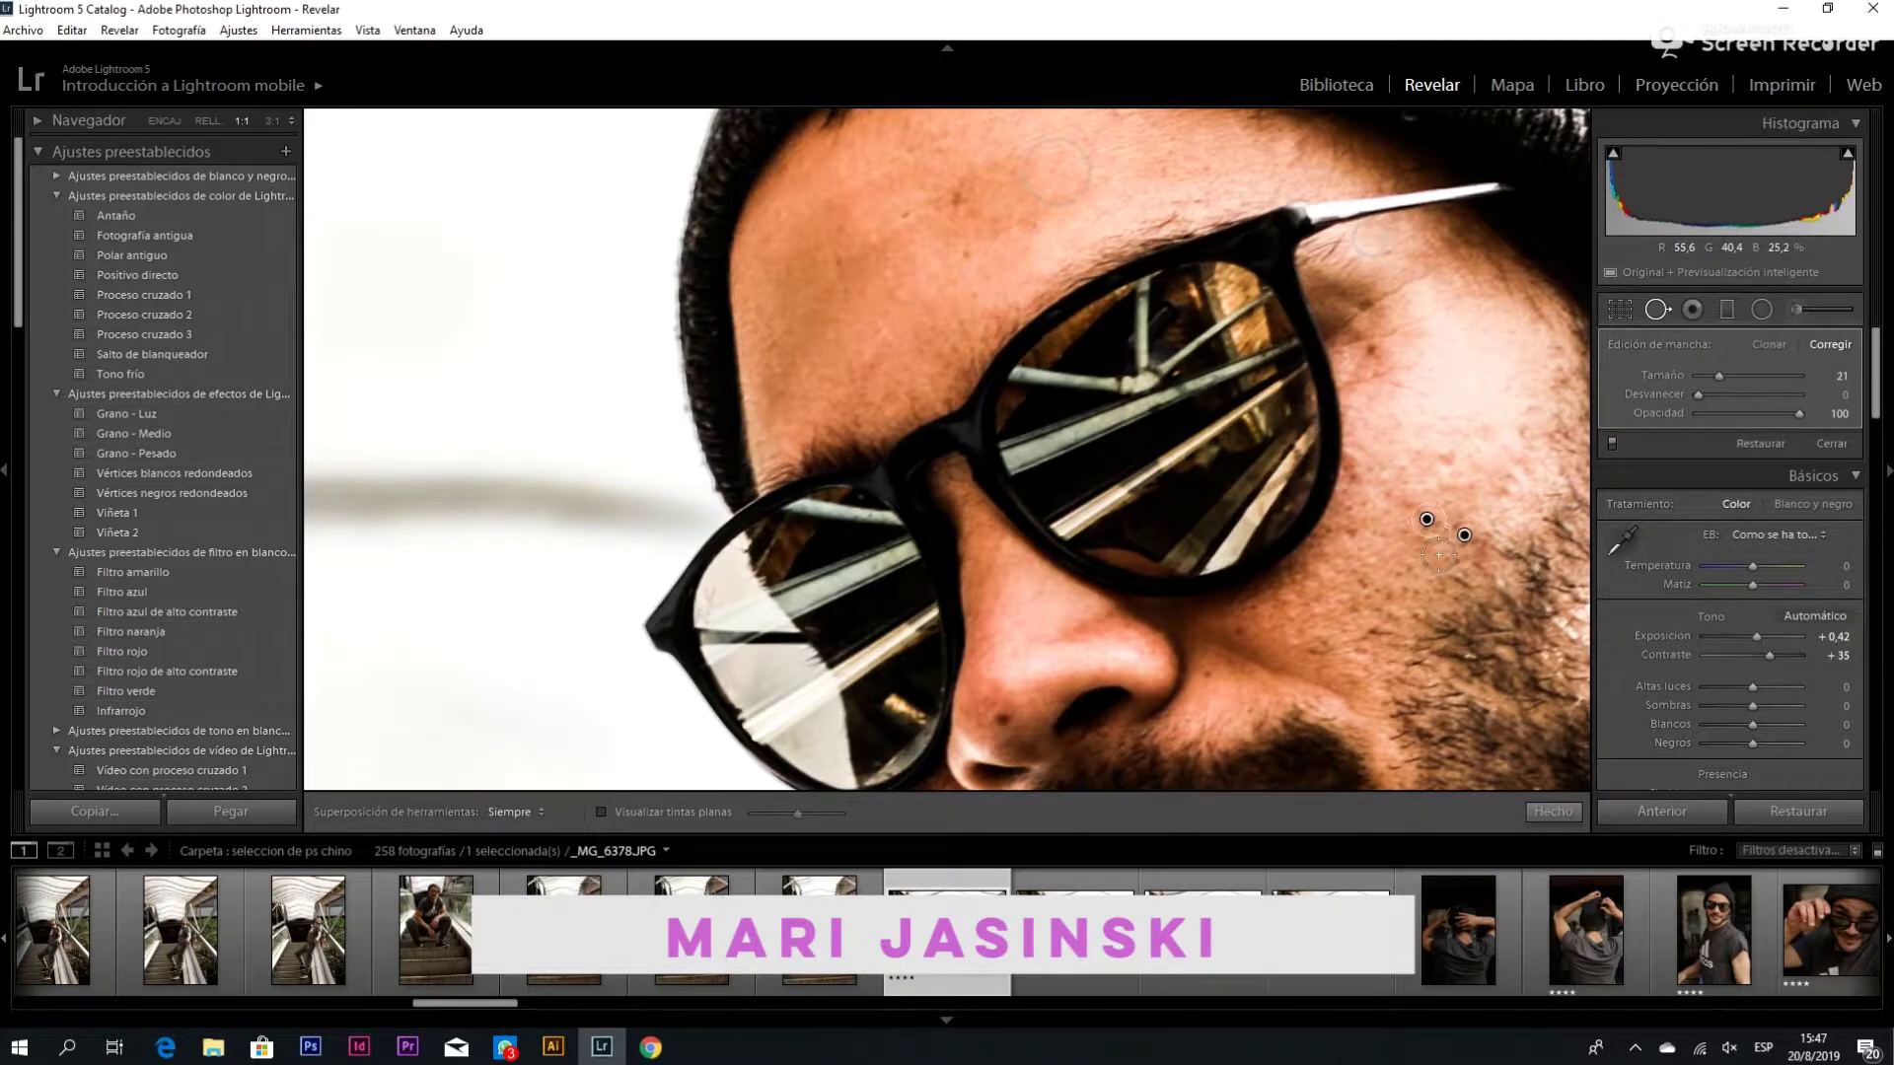
drag(1463, 536, 1415, 461)
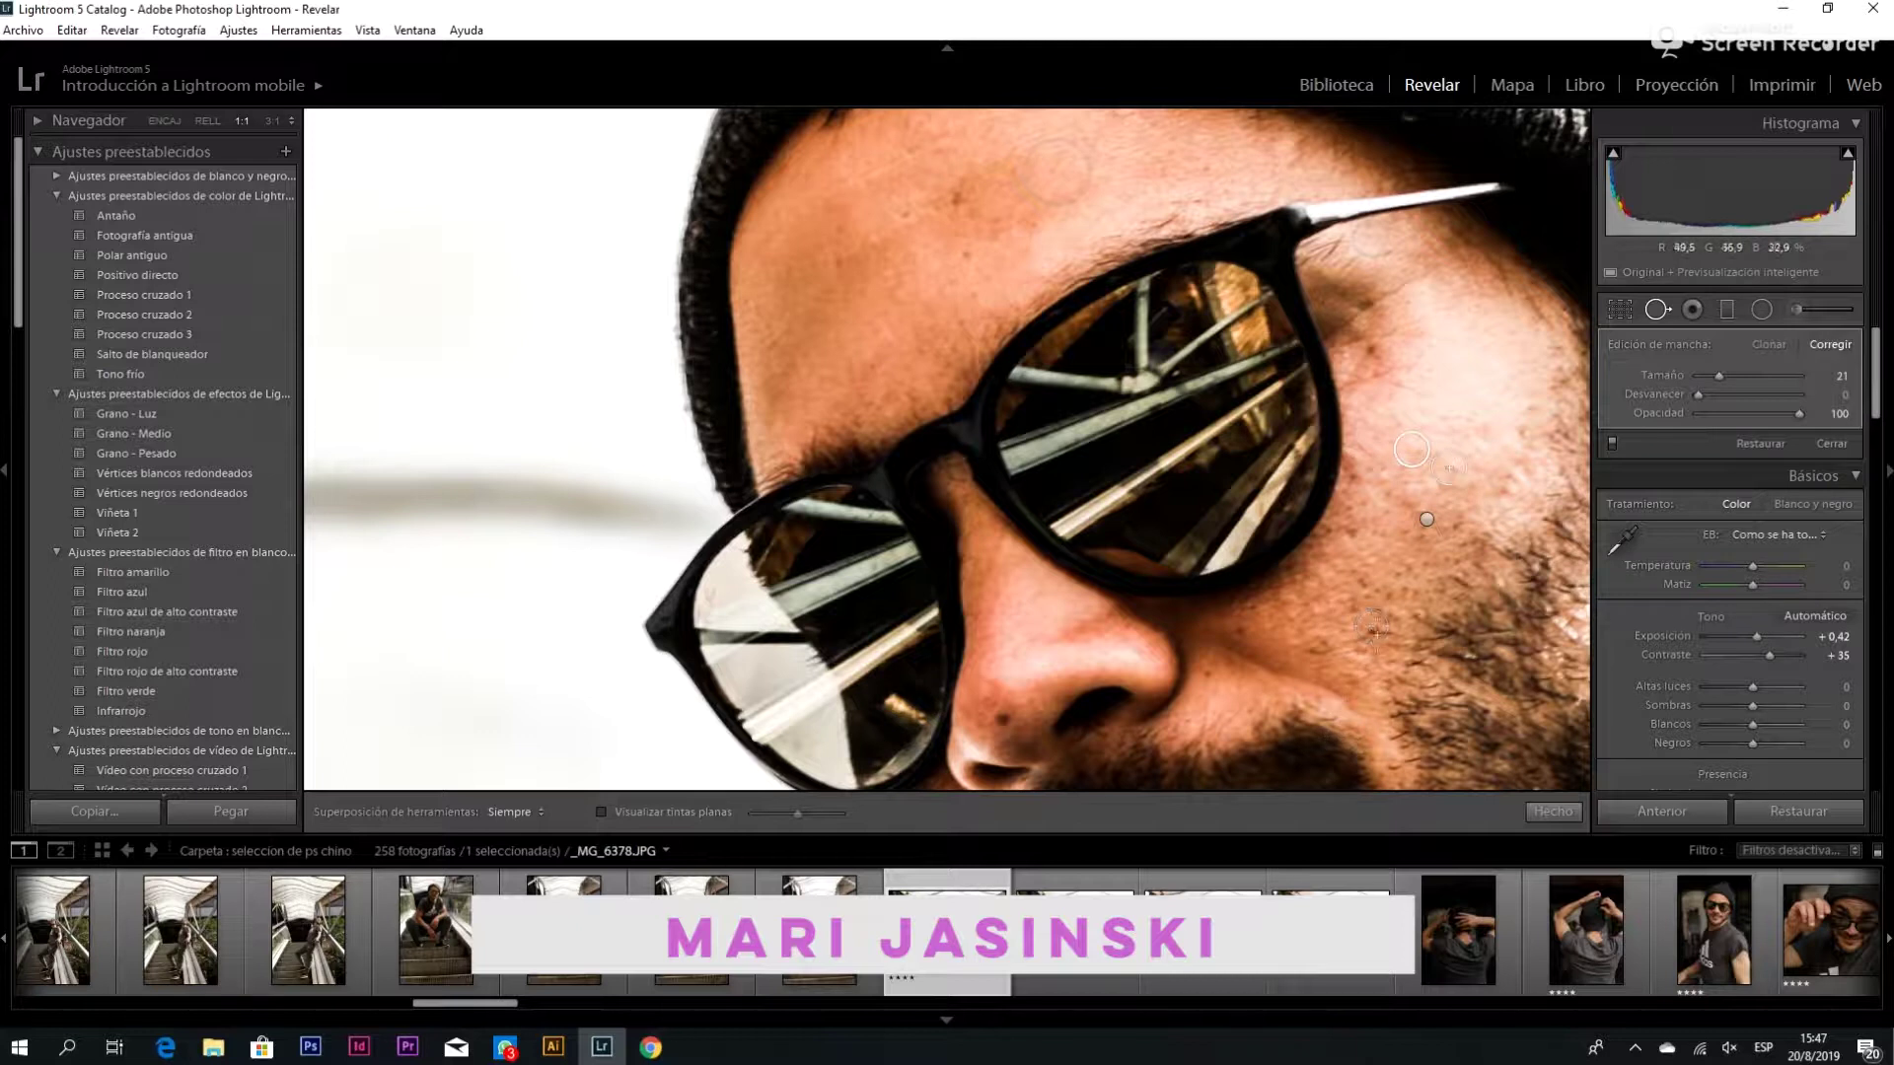
Heal the lower-cheek and beard-line blemishes, taking cleaner skin as the source
scroll(1372, 634, down, 4)
click(1379, 633)
drag(1384, 669, 1340, 623)
scroll(1360, 585, up, 2)
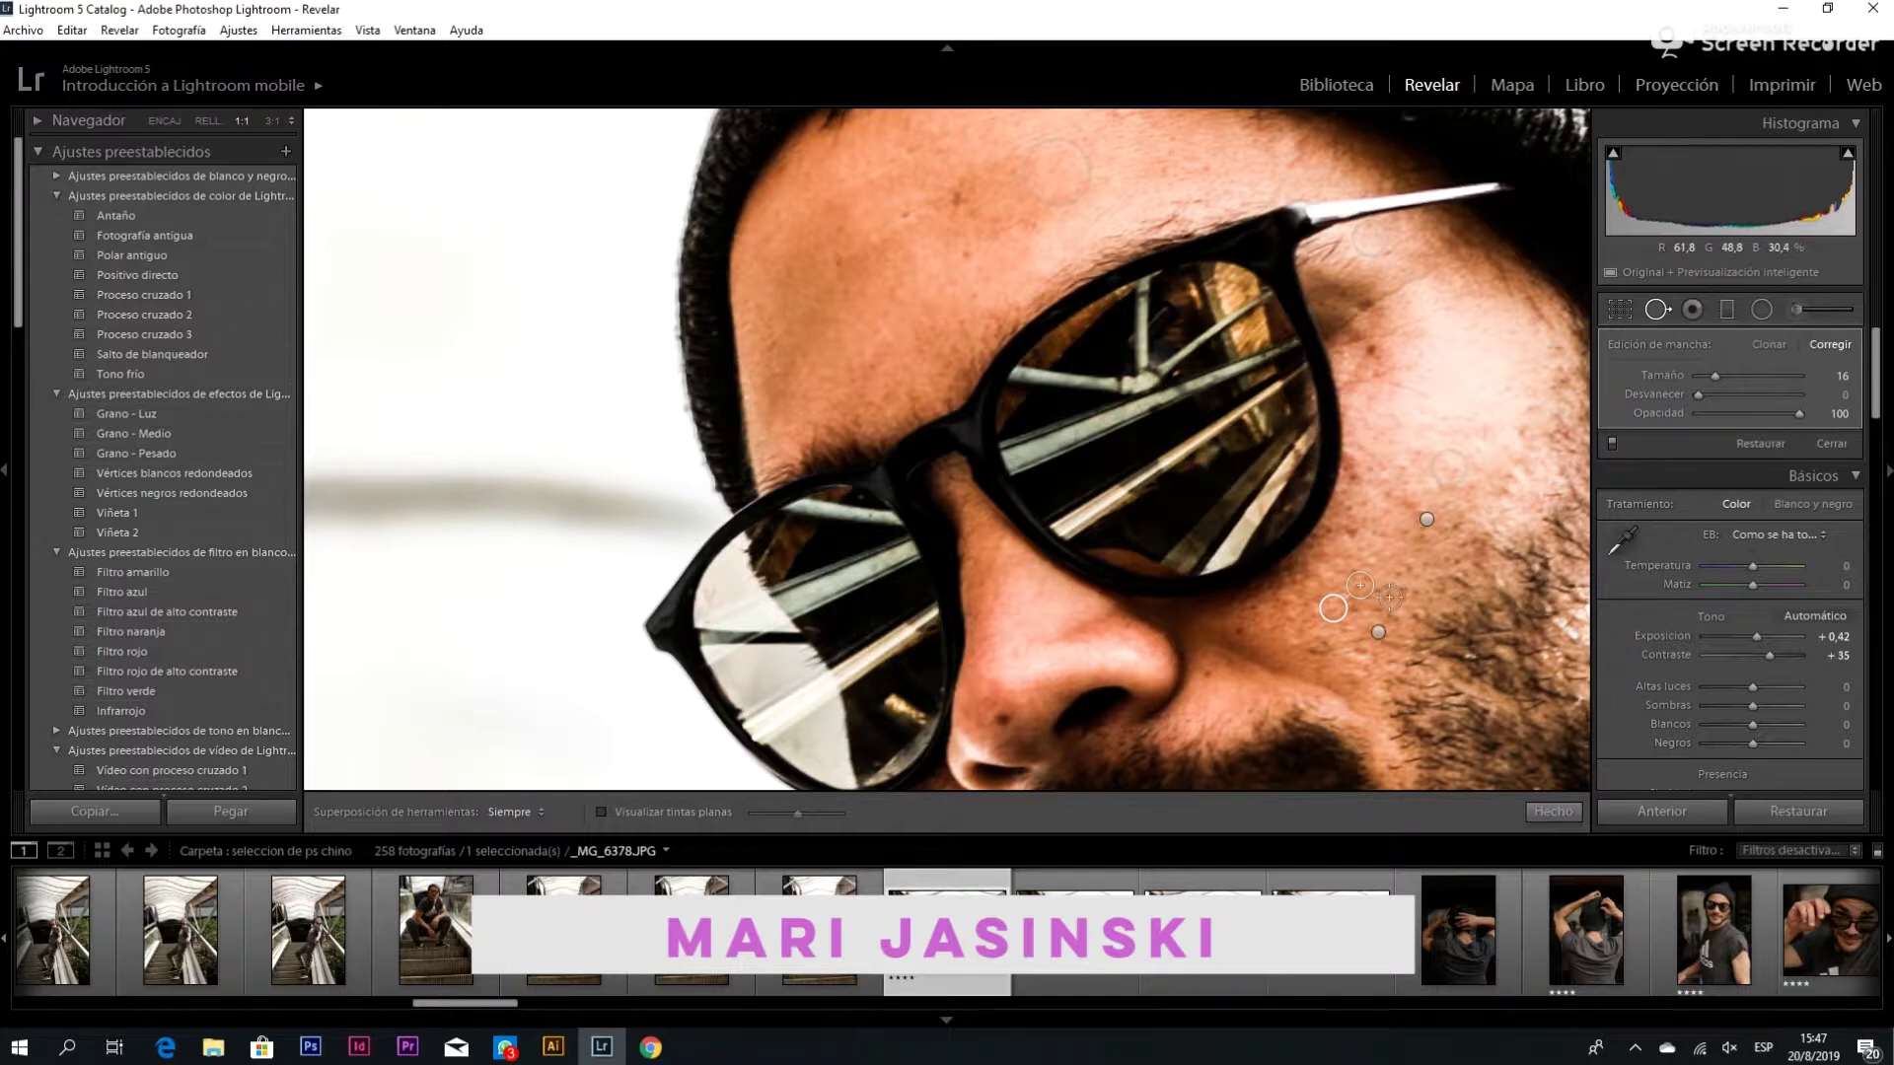
click(1356, 477)
click(1243, 630)
click(1319, 647)
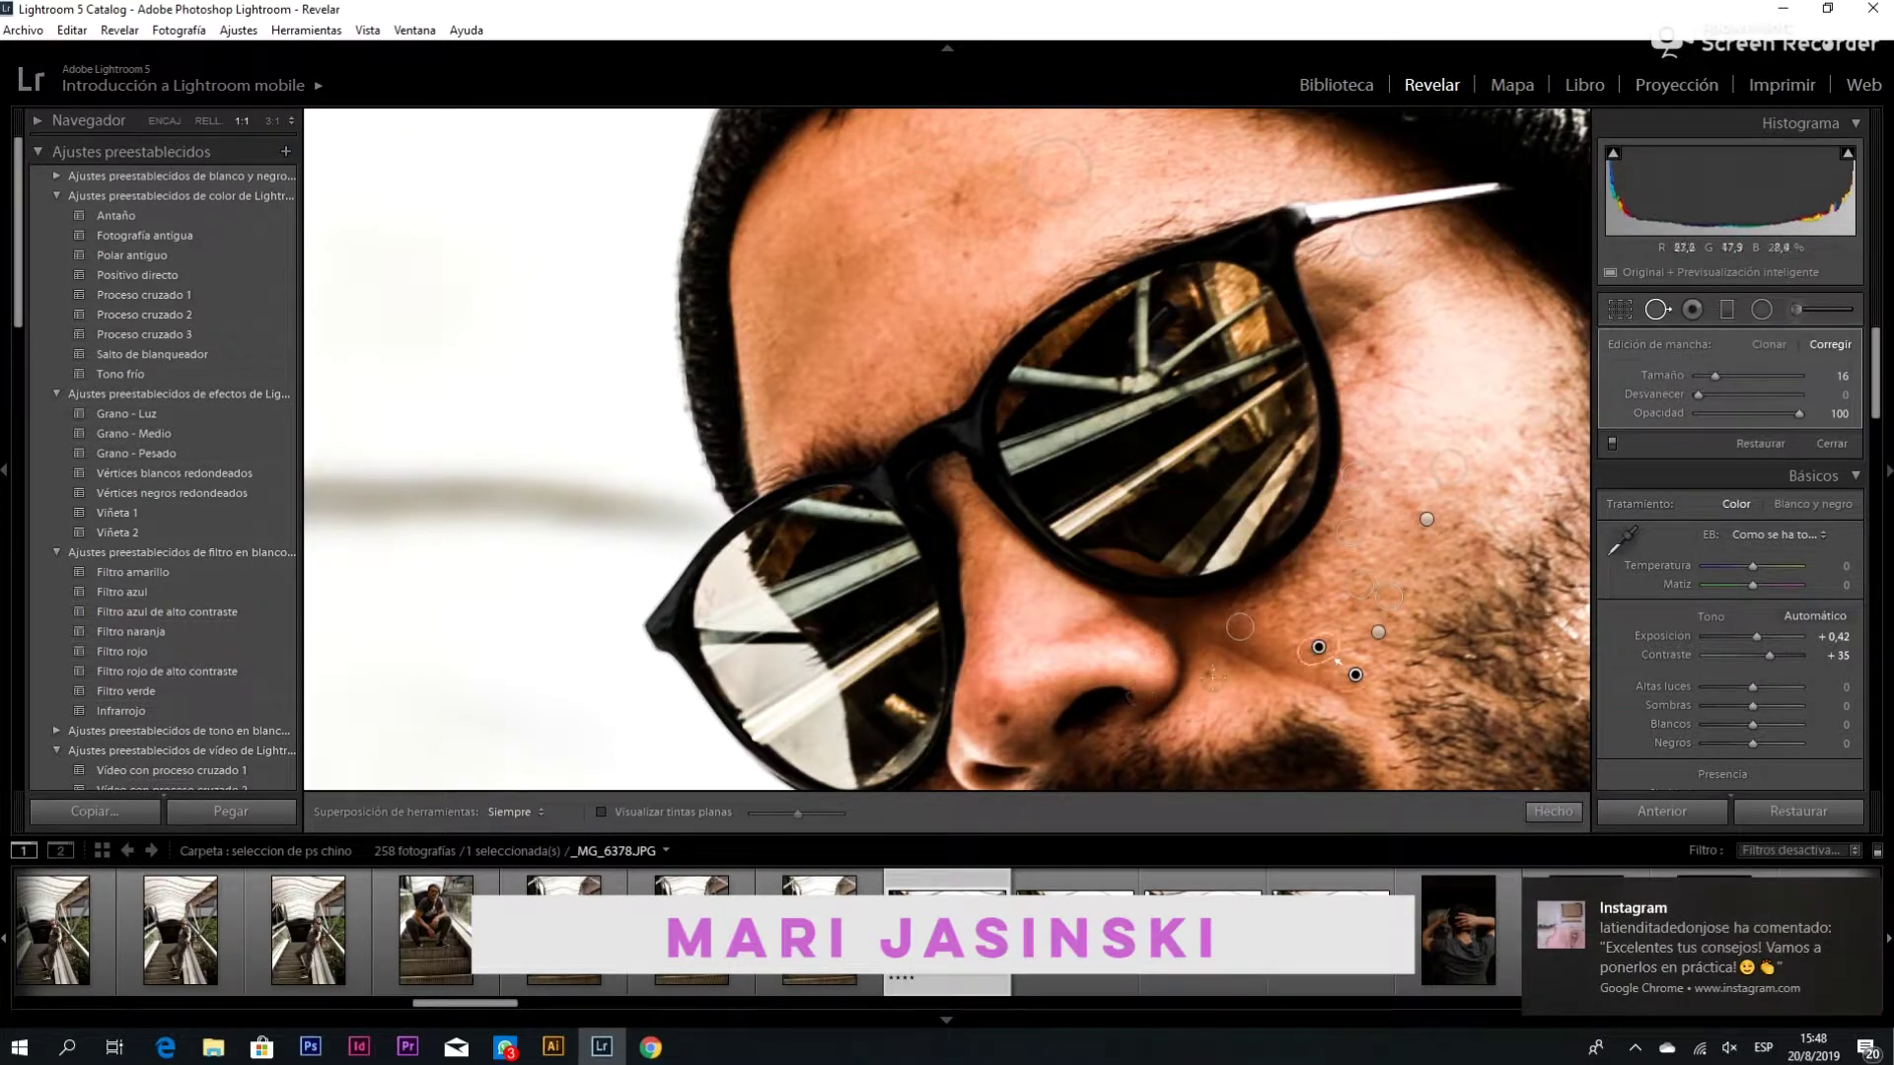
drag(1090, 348, 1179, 525)
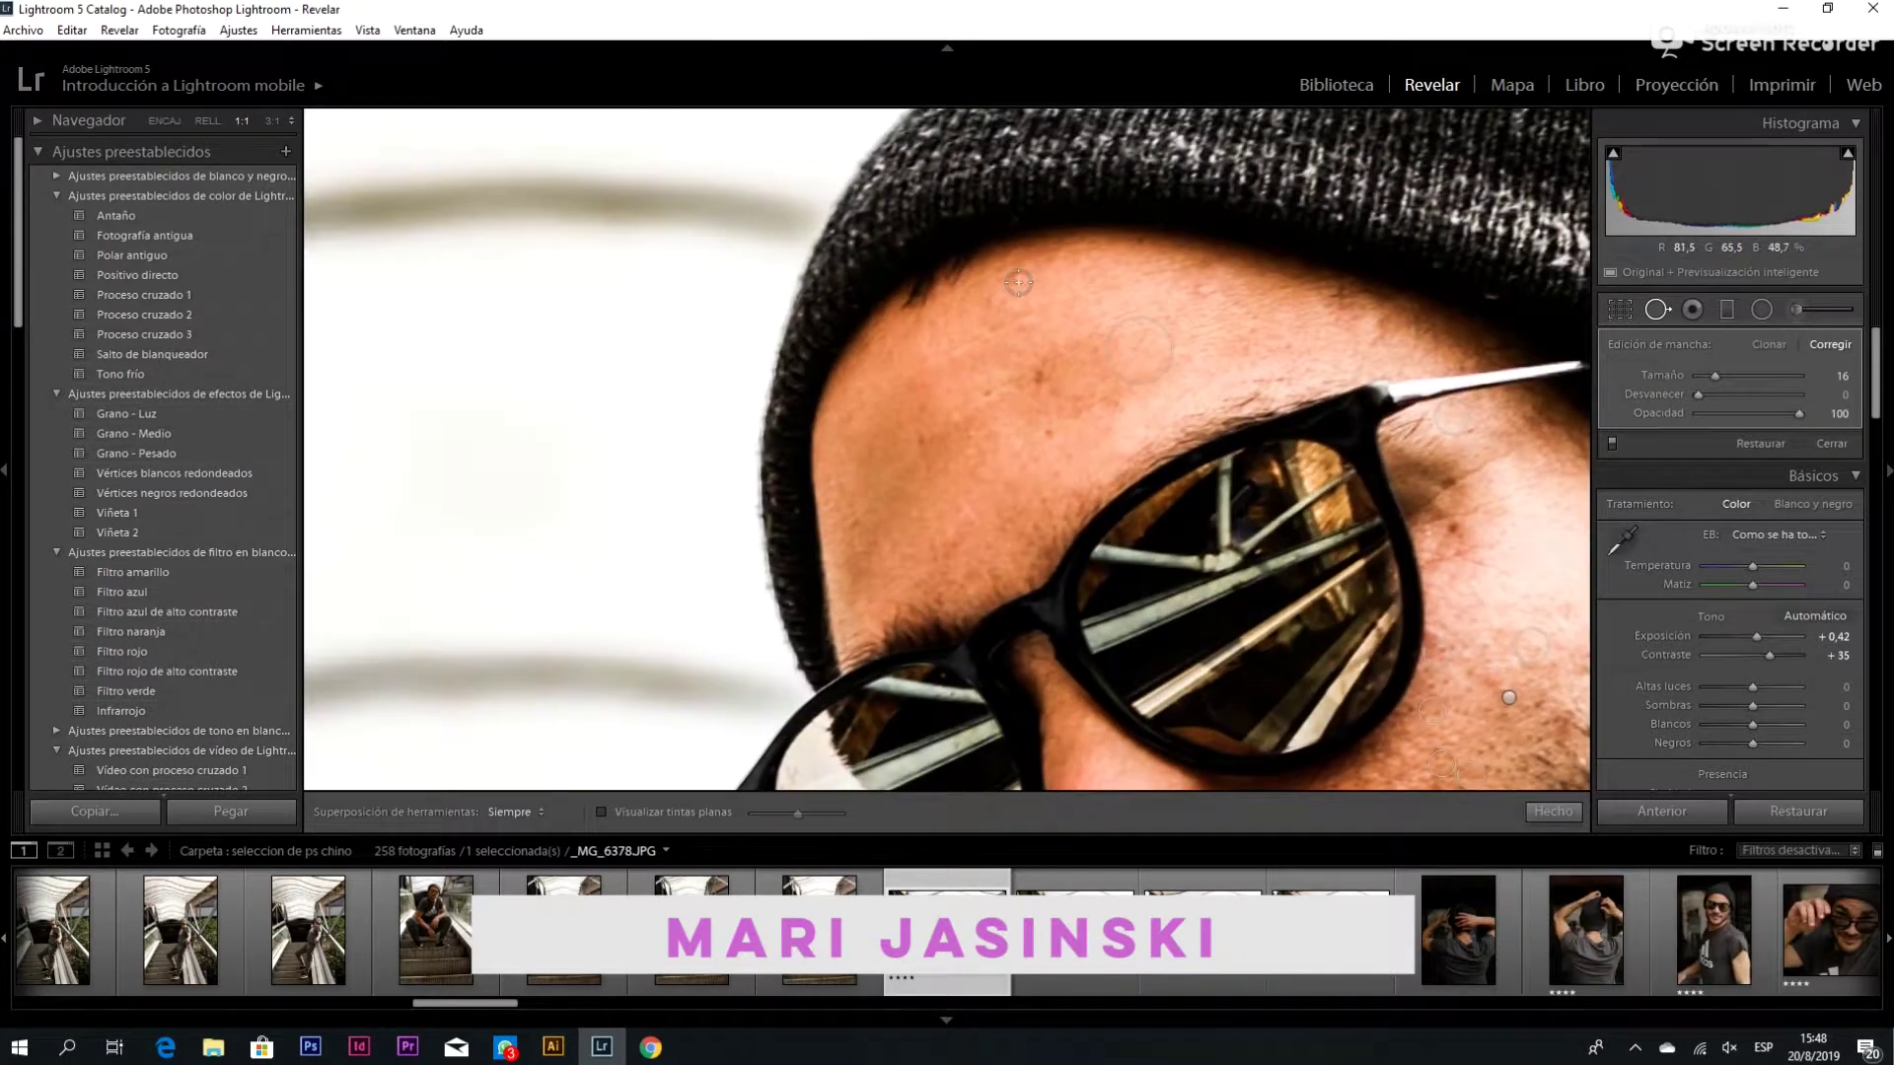
drag(934, 481, 1012, 572)
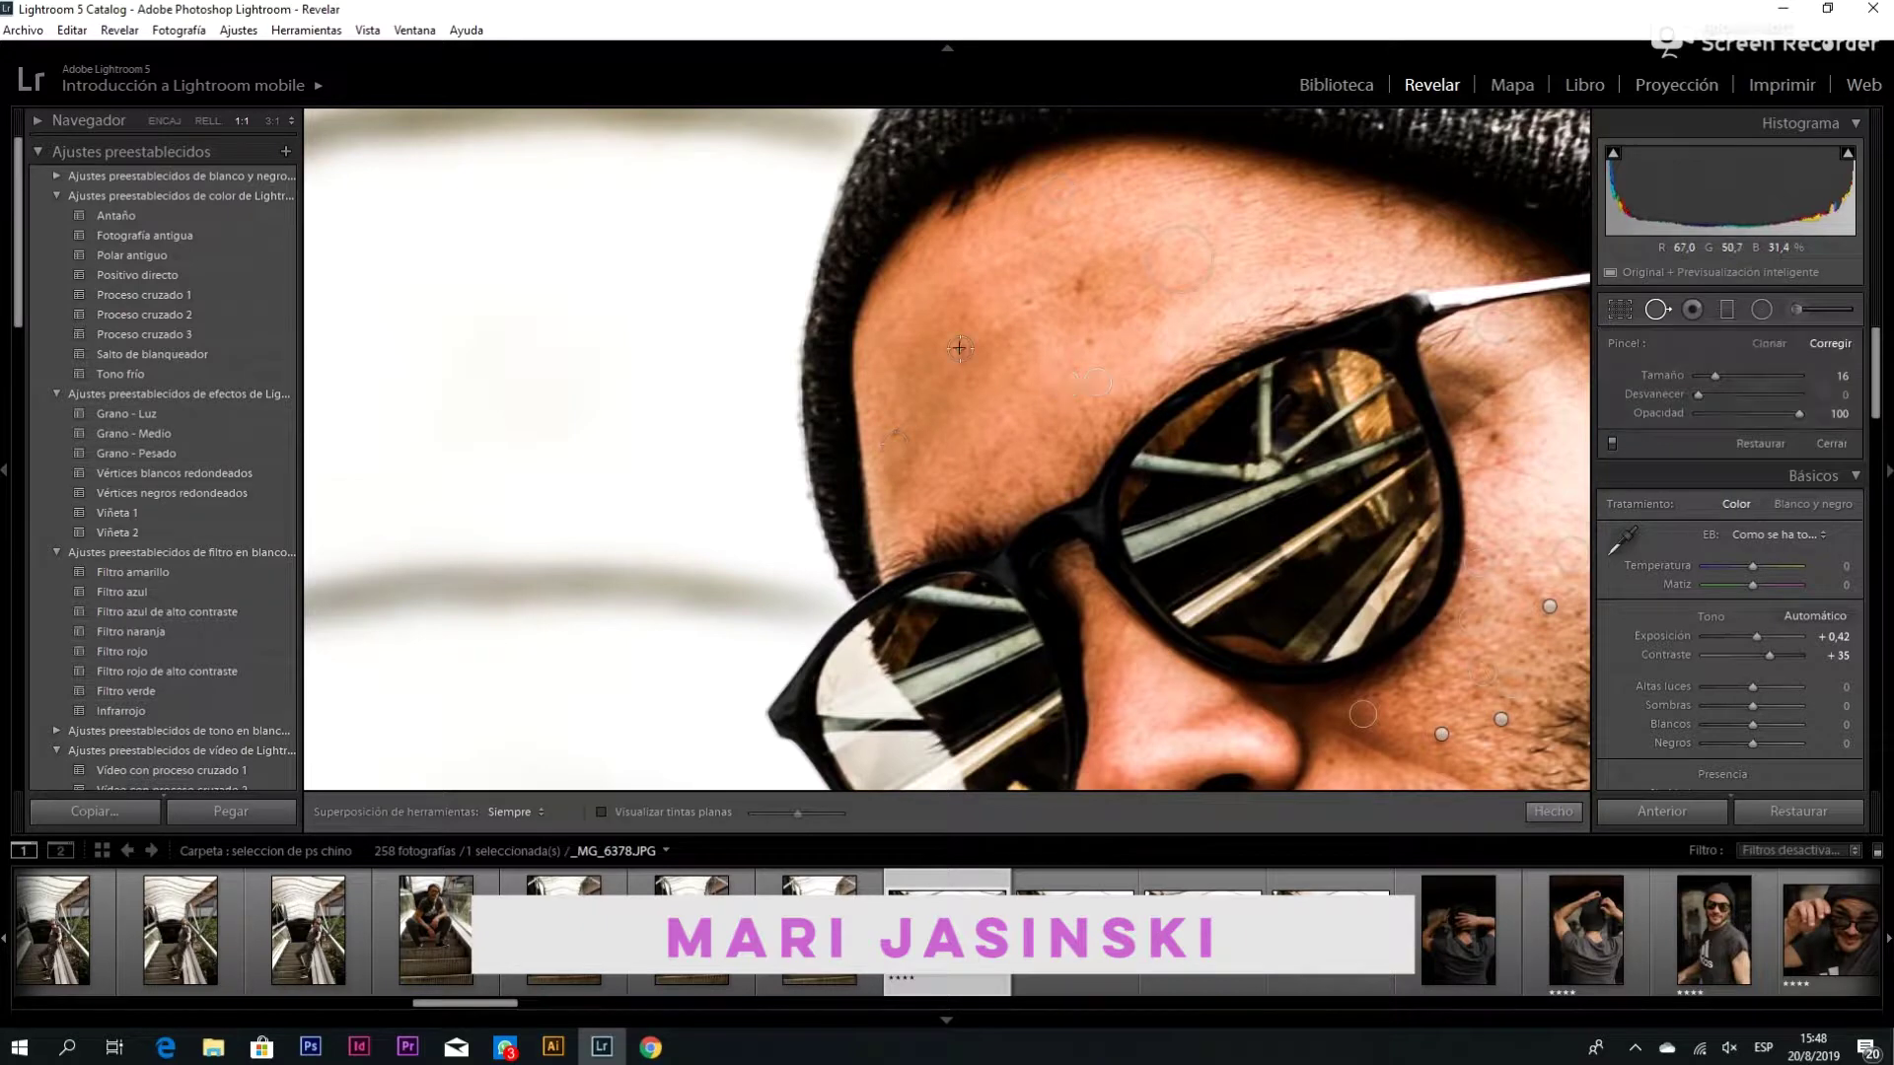
mouse_move(947, 317)
mouse_down()
mouse_move(899, 604)
mouse_move(1077, 436)
mouse_up()
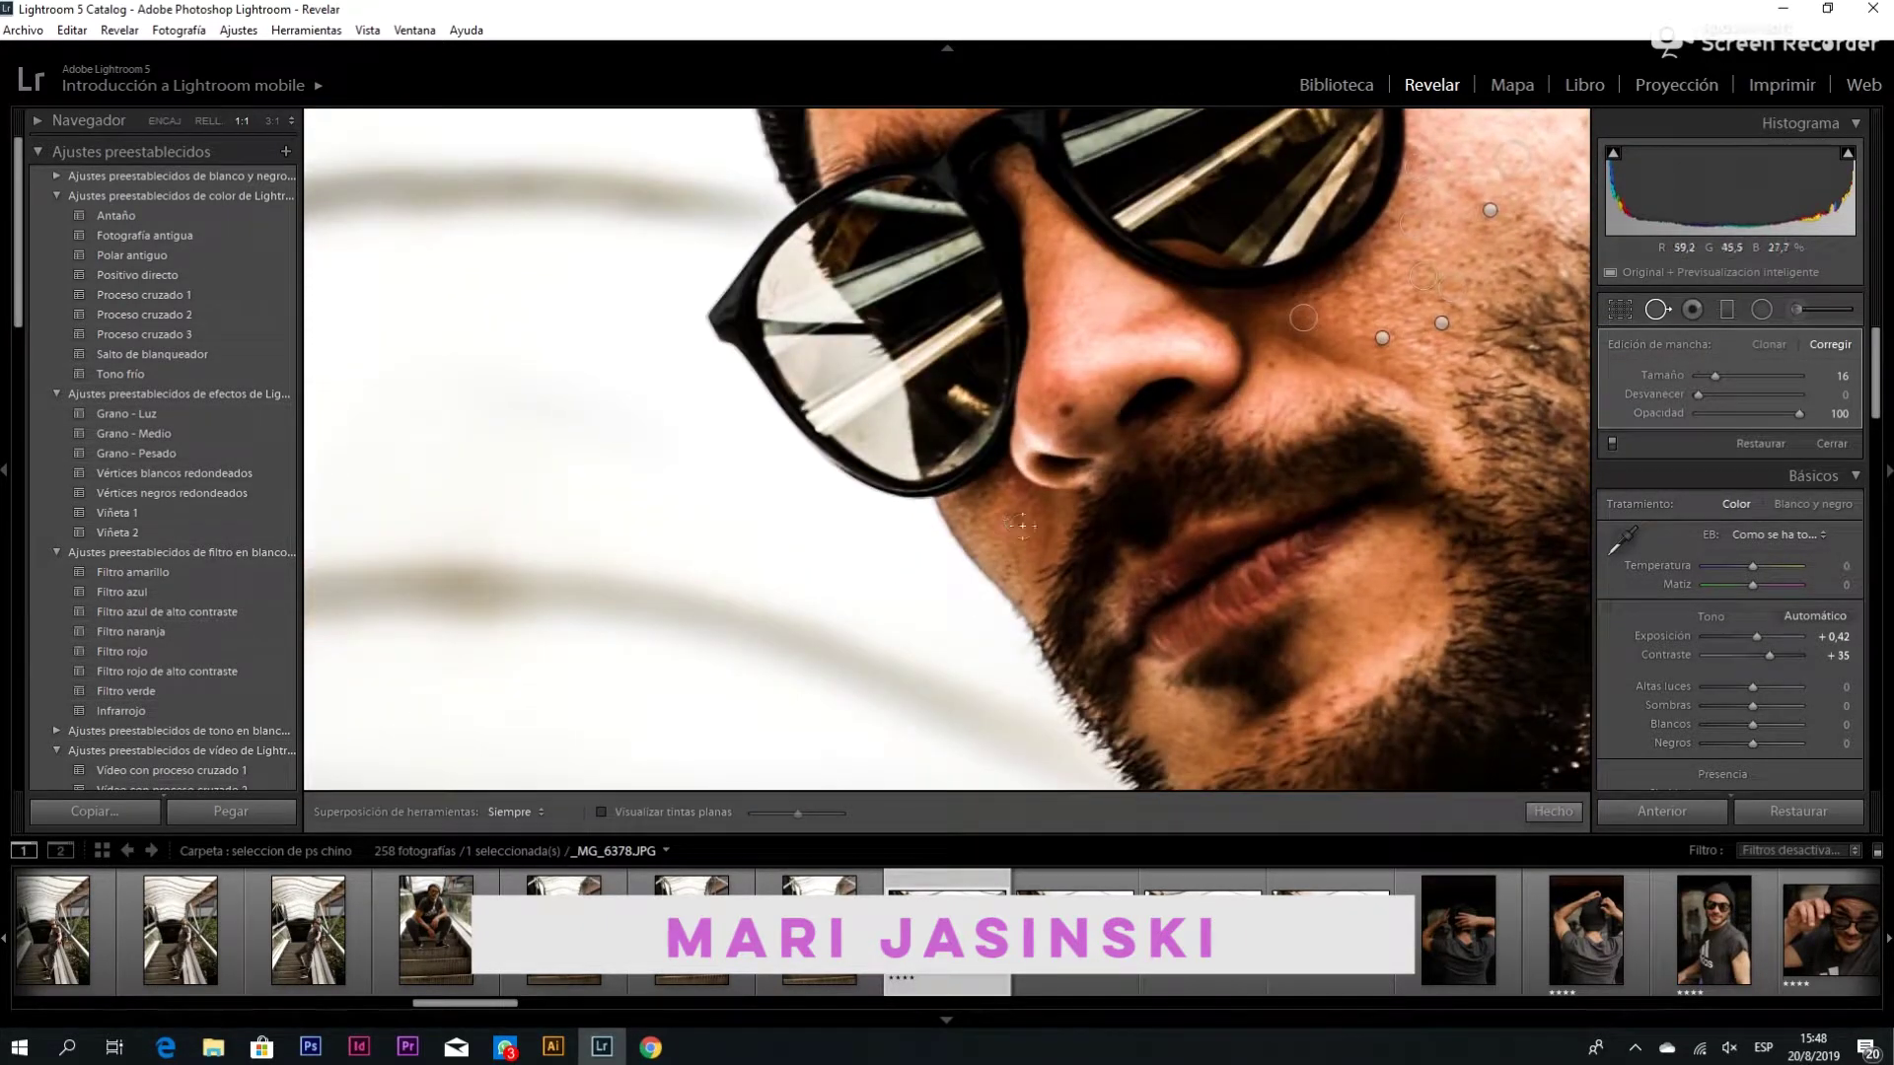
Heal blemishes beside the sunglasses and a larger cheek spot, deleting one bad heal
click(1194, 704)
key(Delete)
drag(1417, 577, 1283, 751)
click(1387, 387)
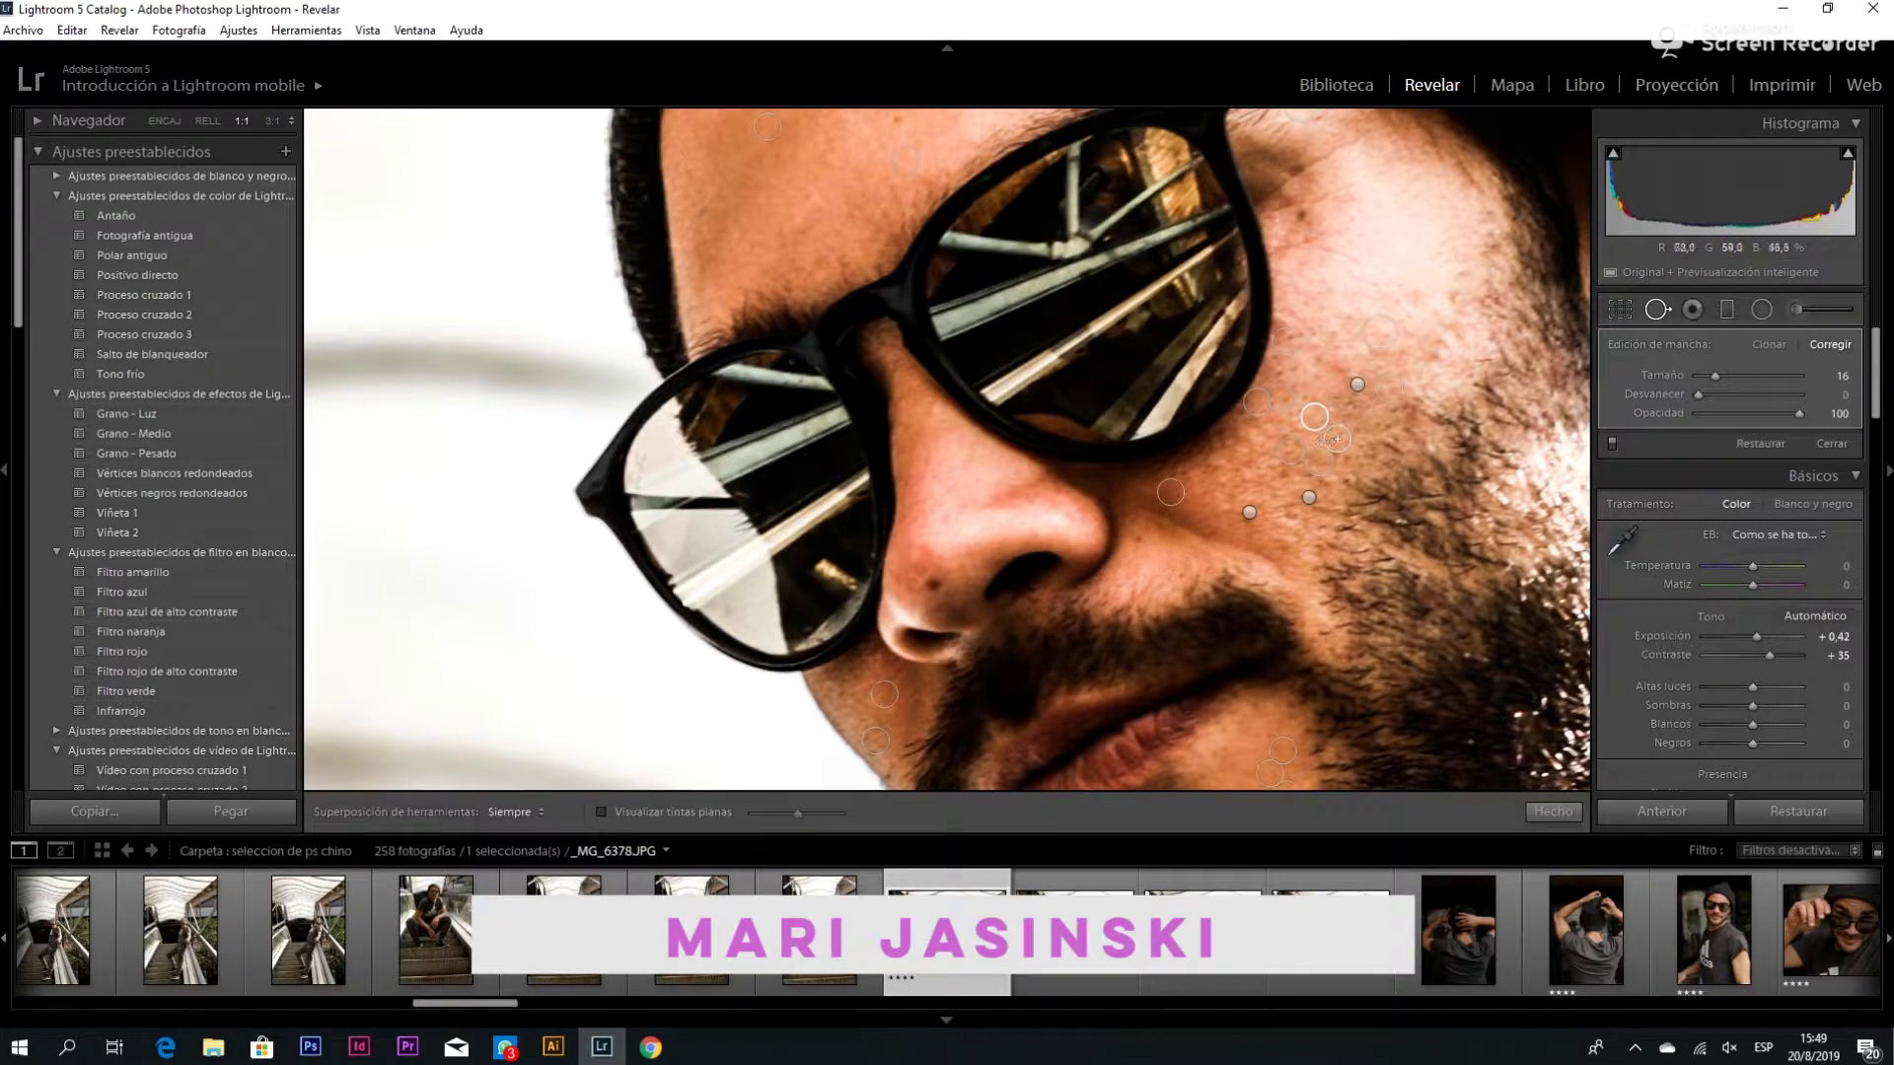
drag(1336, 438, 1354, 403)
click(1445, 351)
drag(1442, 353, 1312, 296)
click(1281, 532)
mouse_move(1382, 542)
mouse_down()
mouse_move(1410, 571)
mouse_move(1167, 598)
mouse_up()
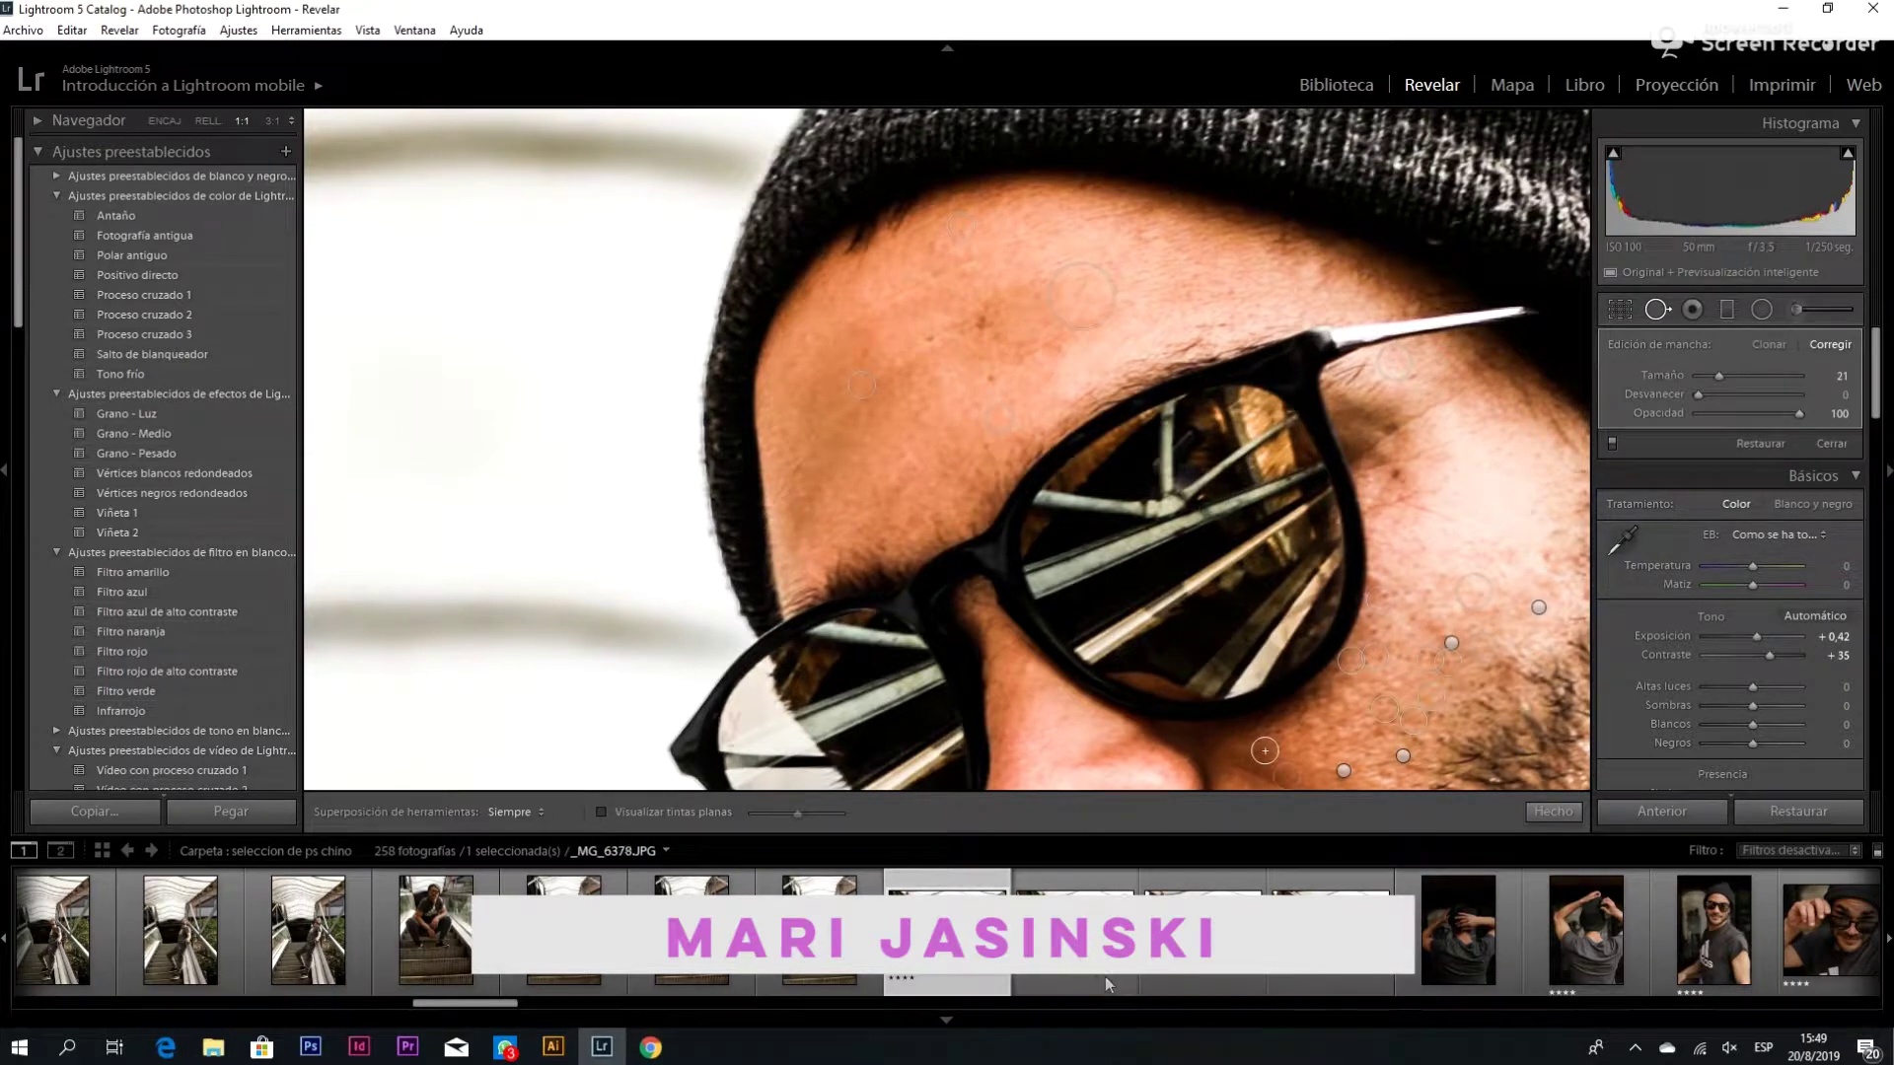
click(1553, 810)
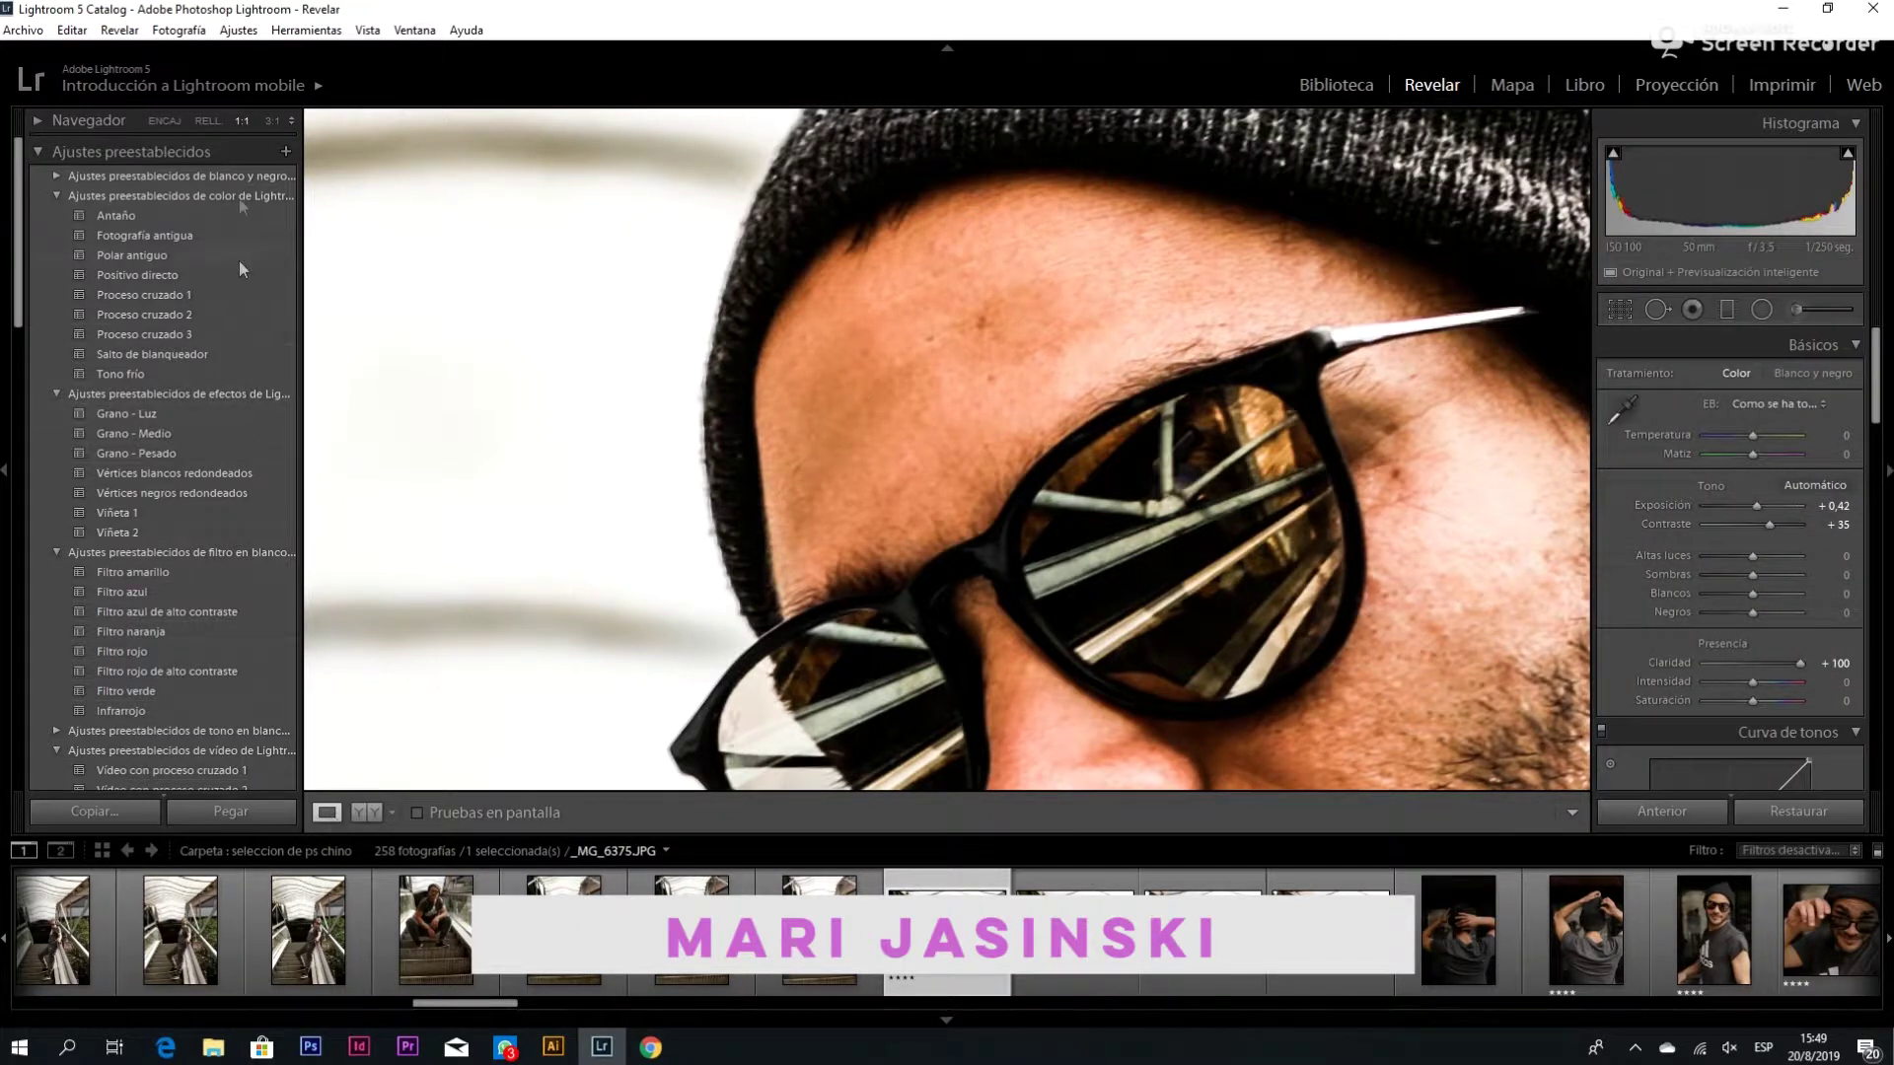
Fit the photo in the view and reset clarity from +100 to 0
click(205, 120)
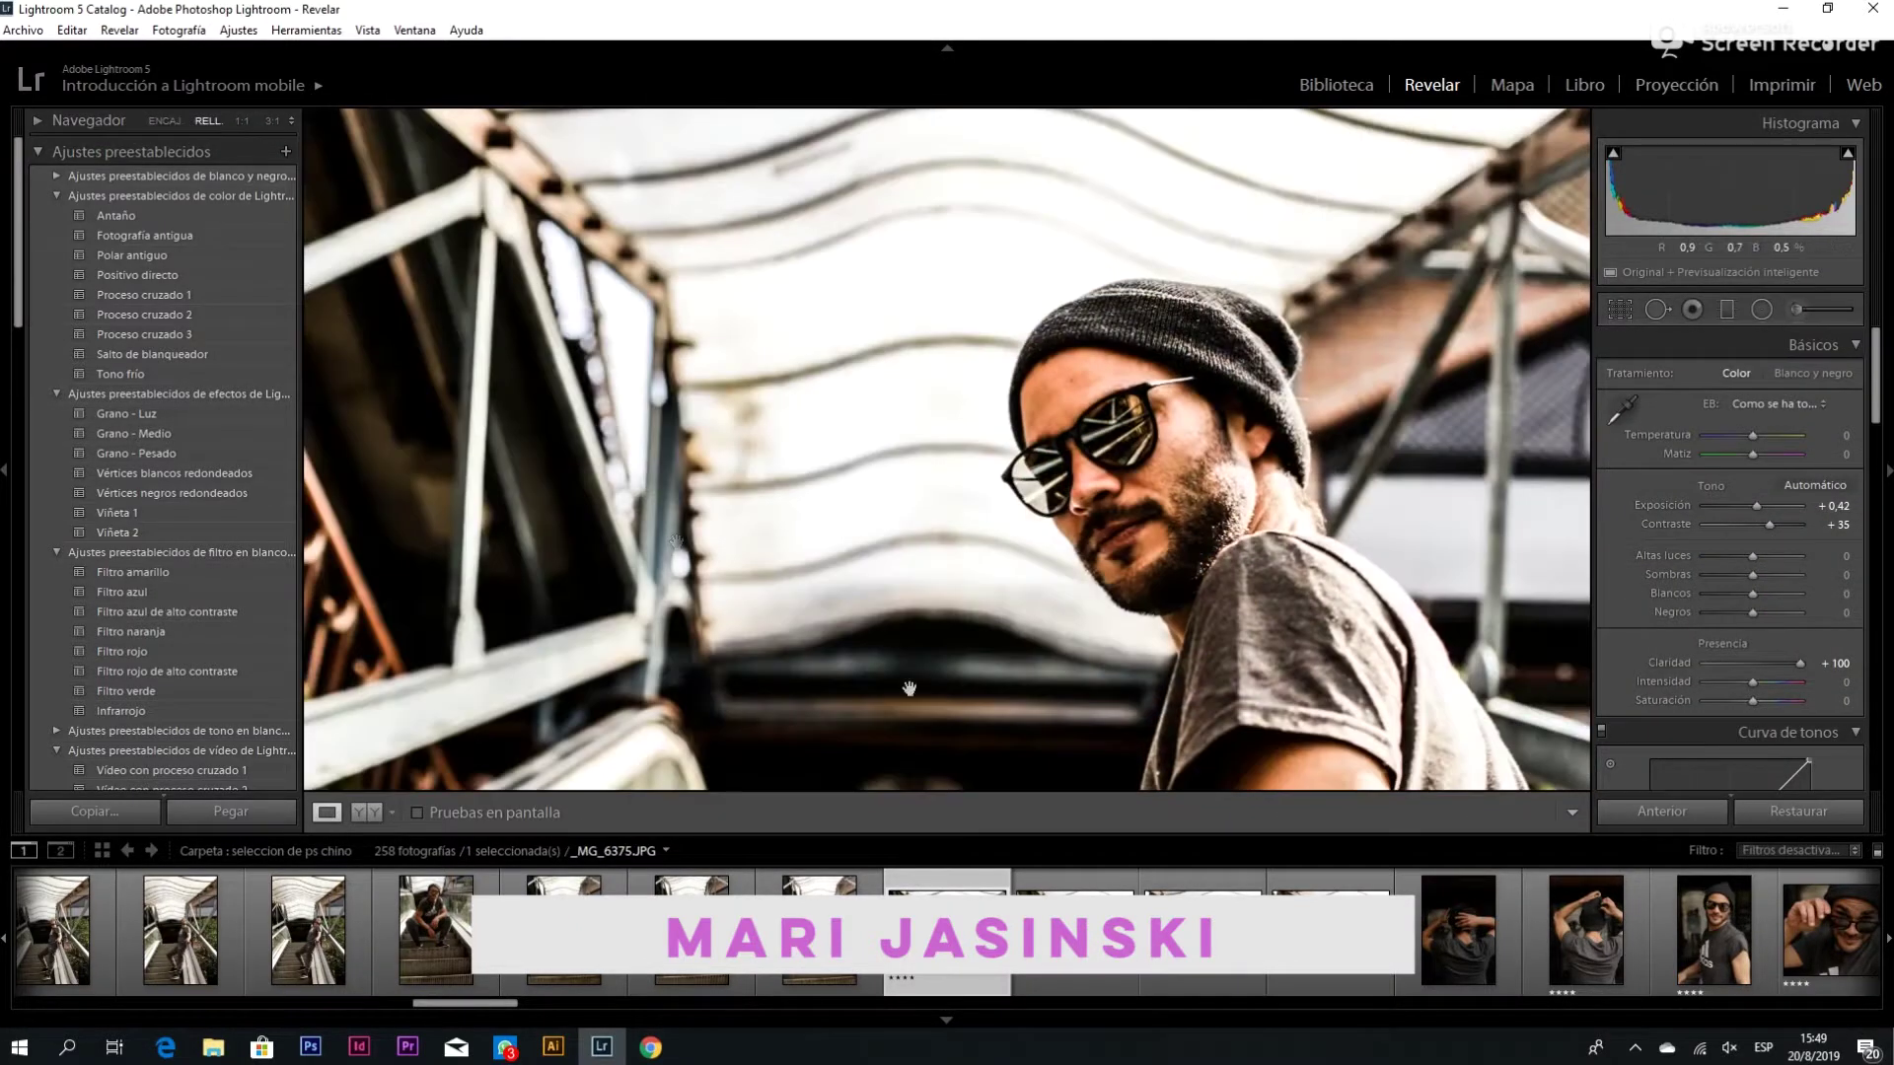
click(145, 119)
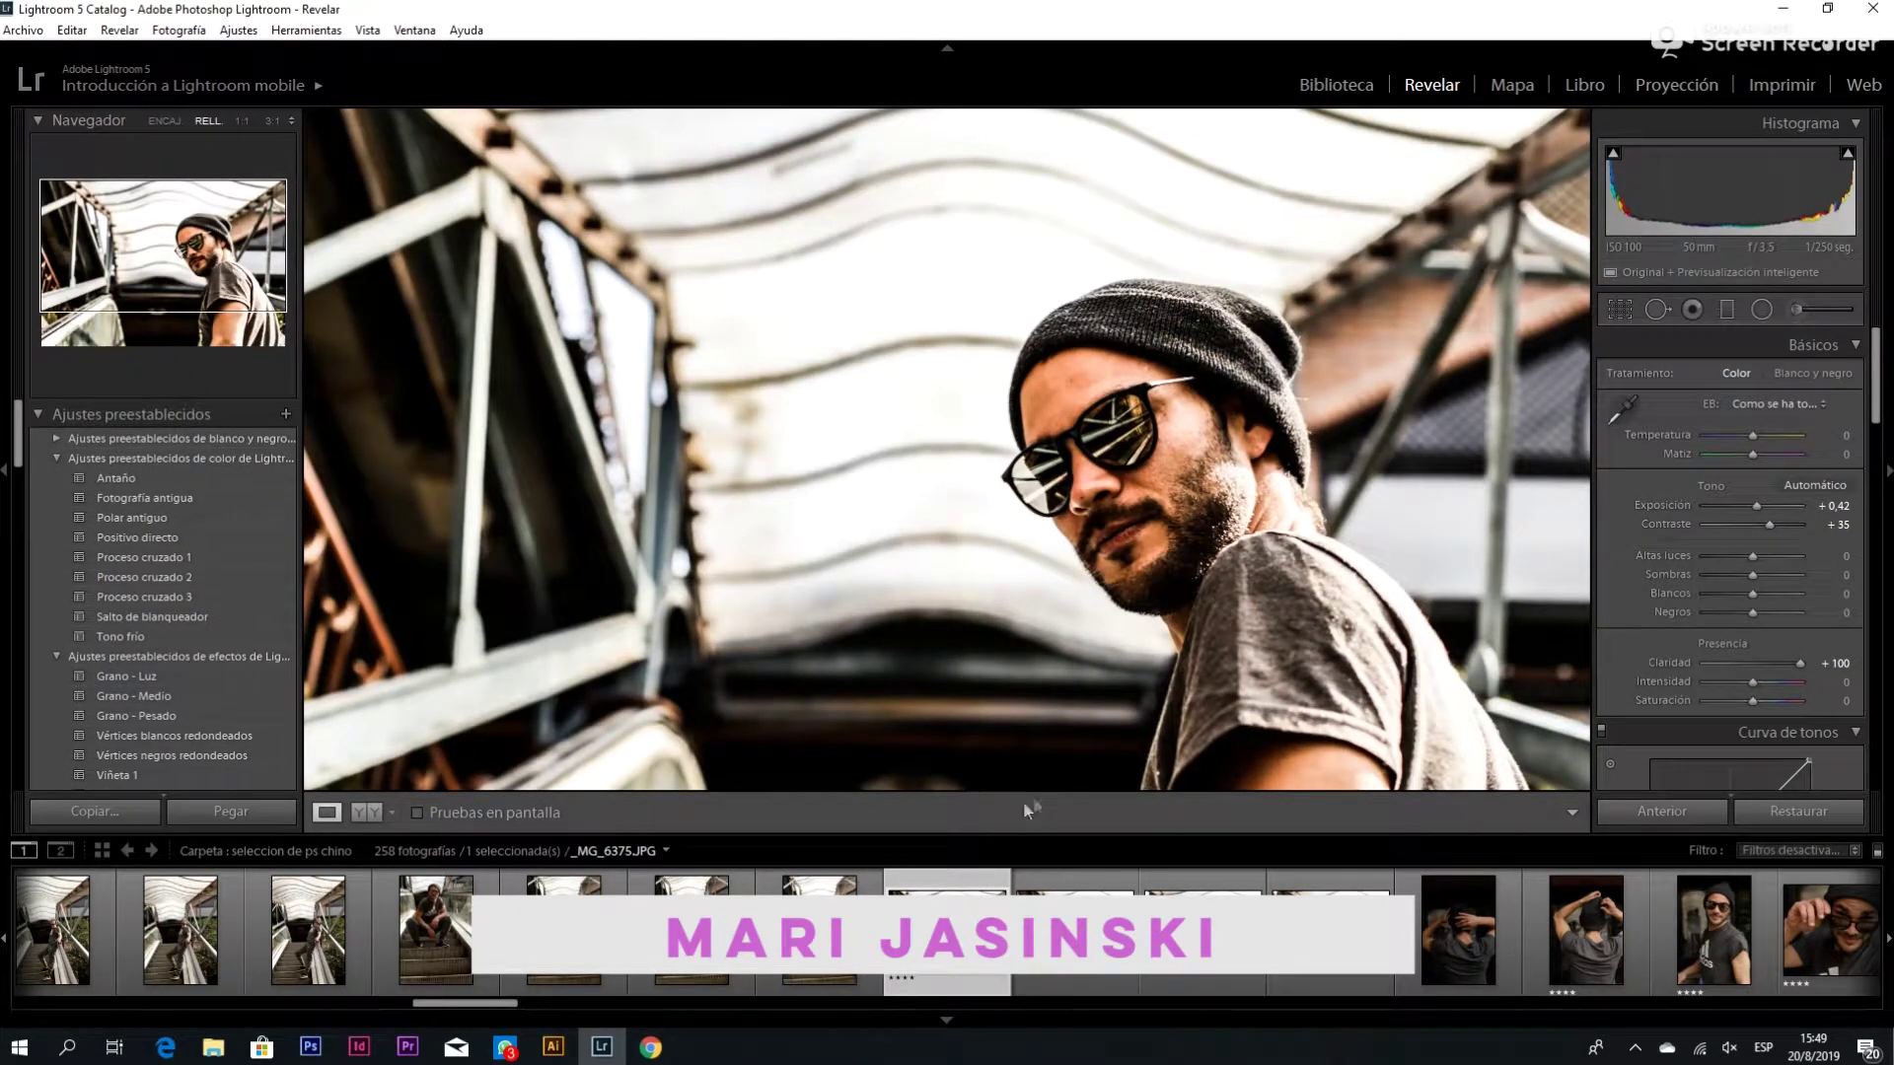
click(164, 120)
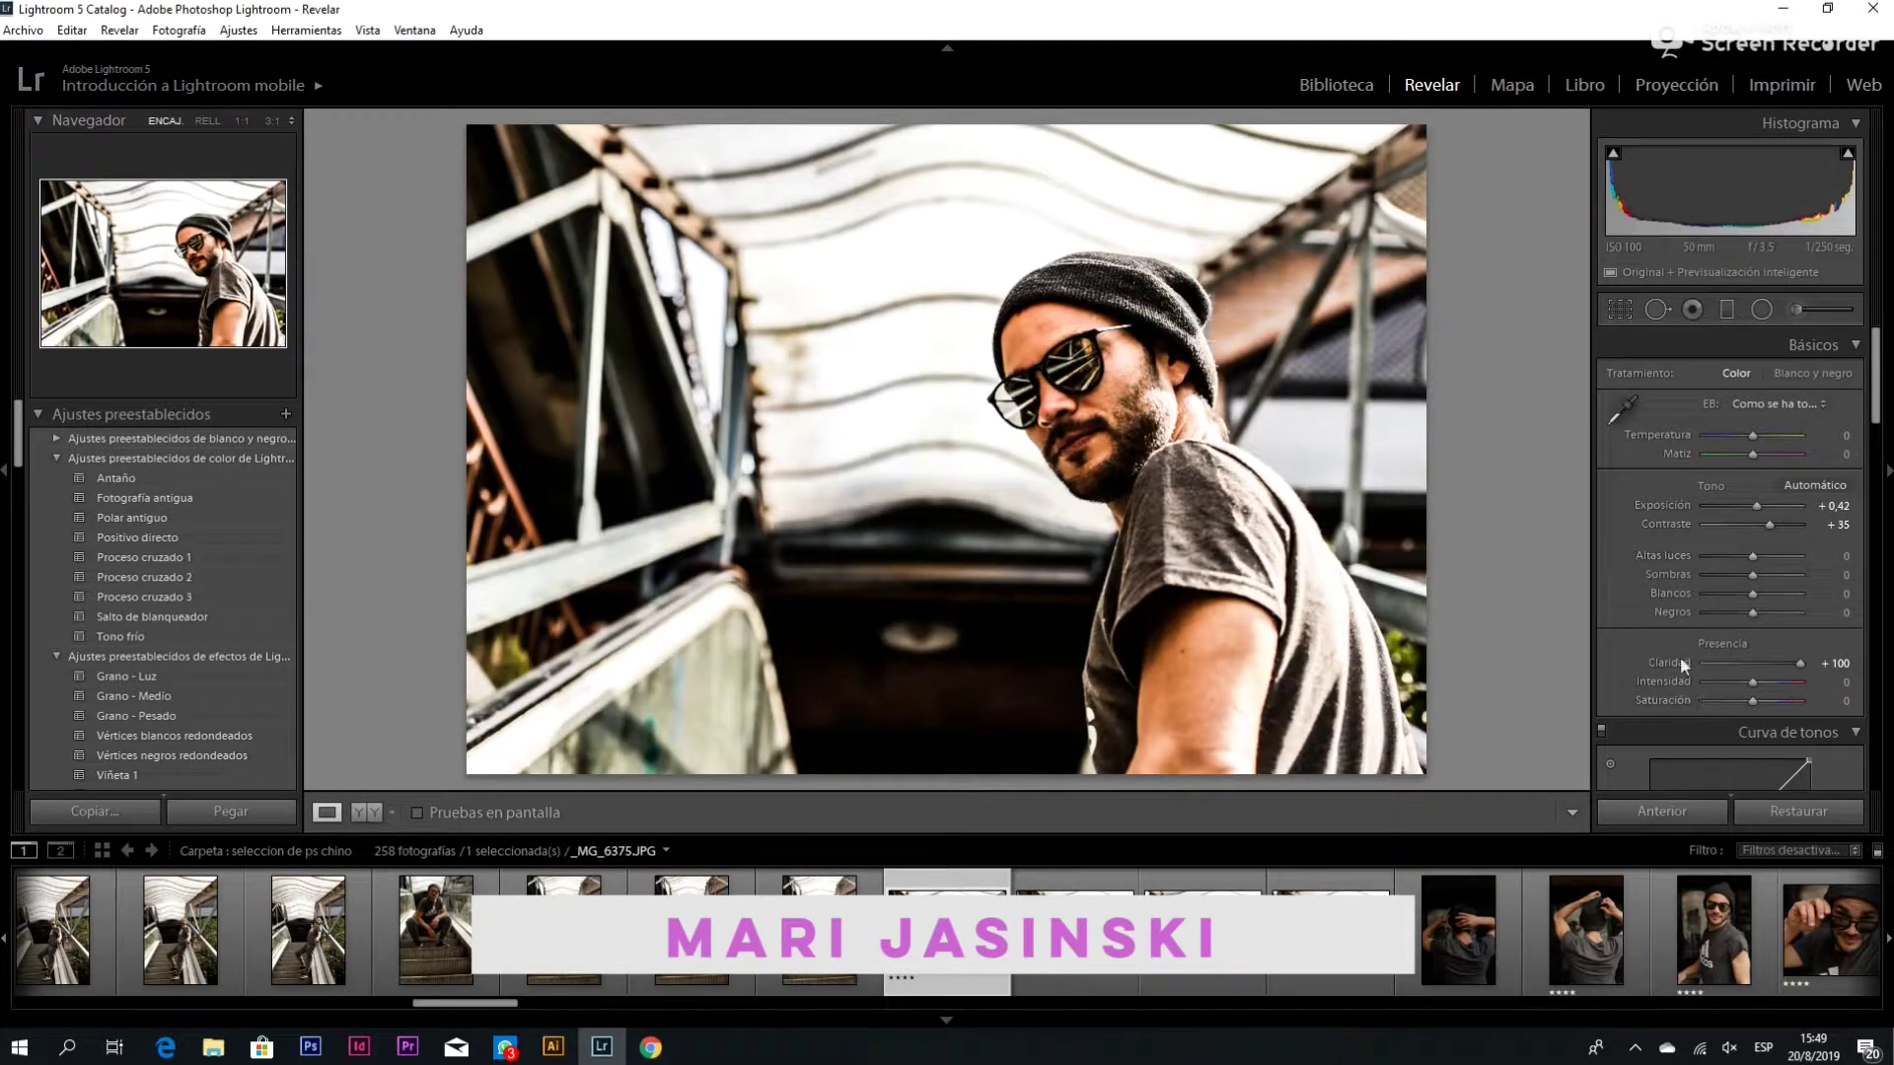
double_click(1667, 661)
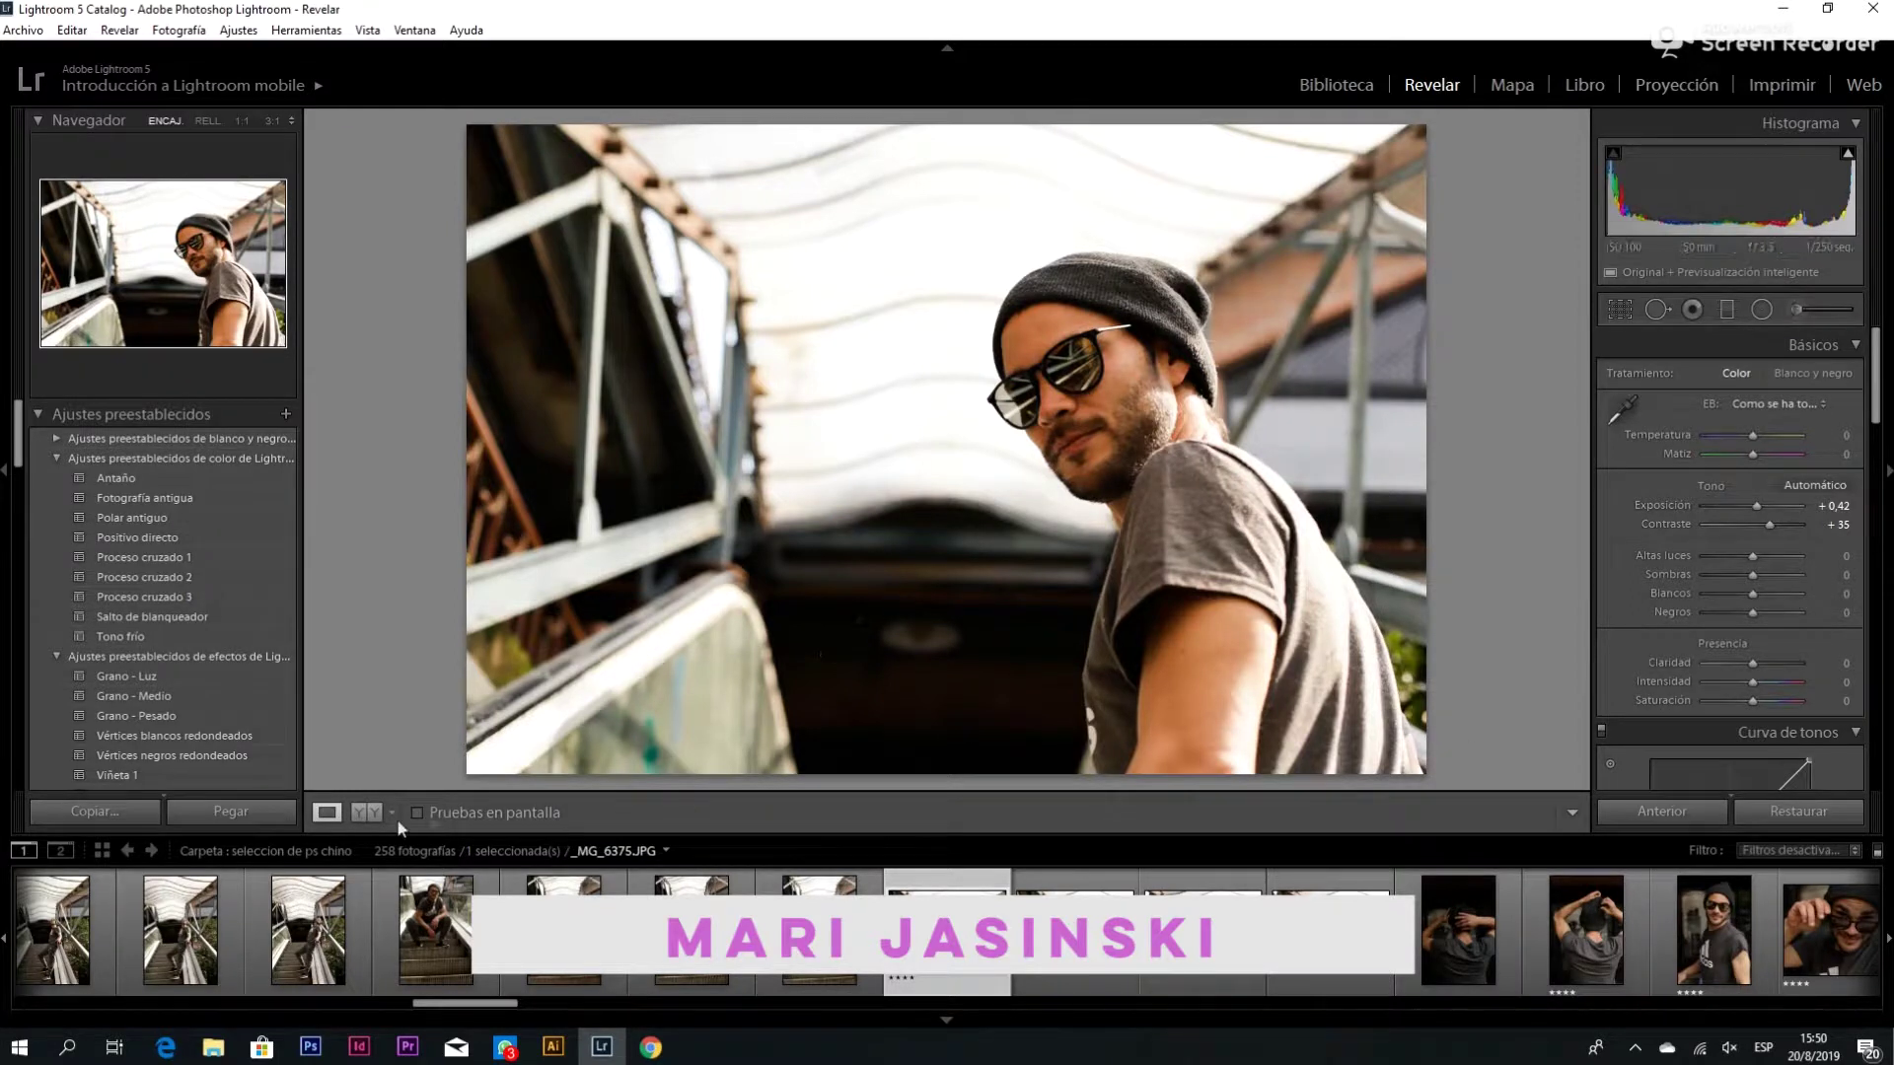
Compare the edit with the original in Before/After at 1:1, then return to Loupe
click(366, 811)
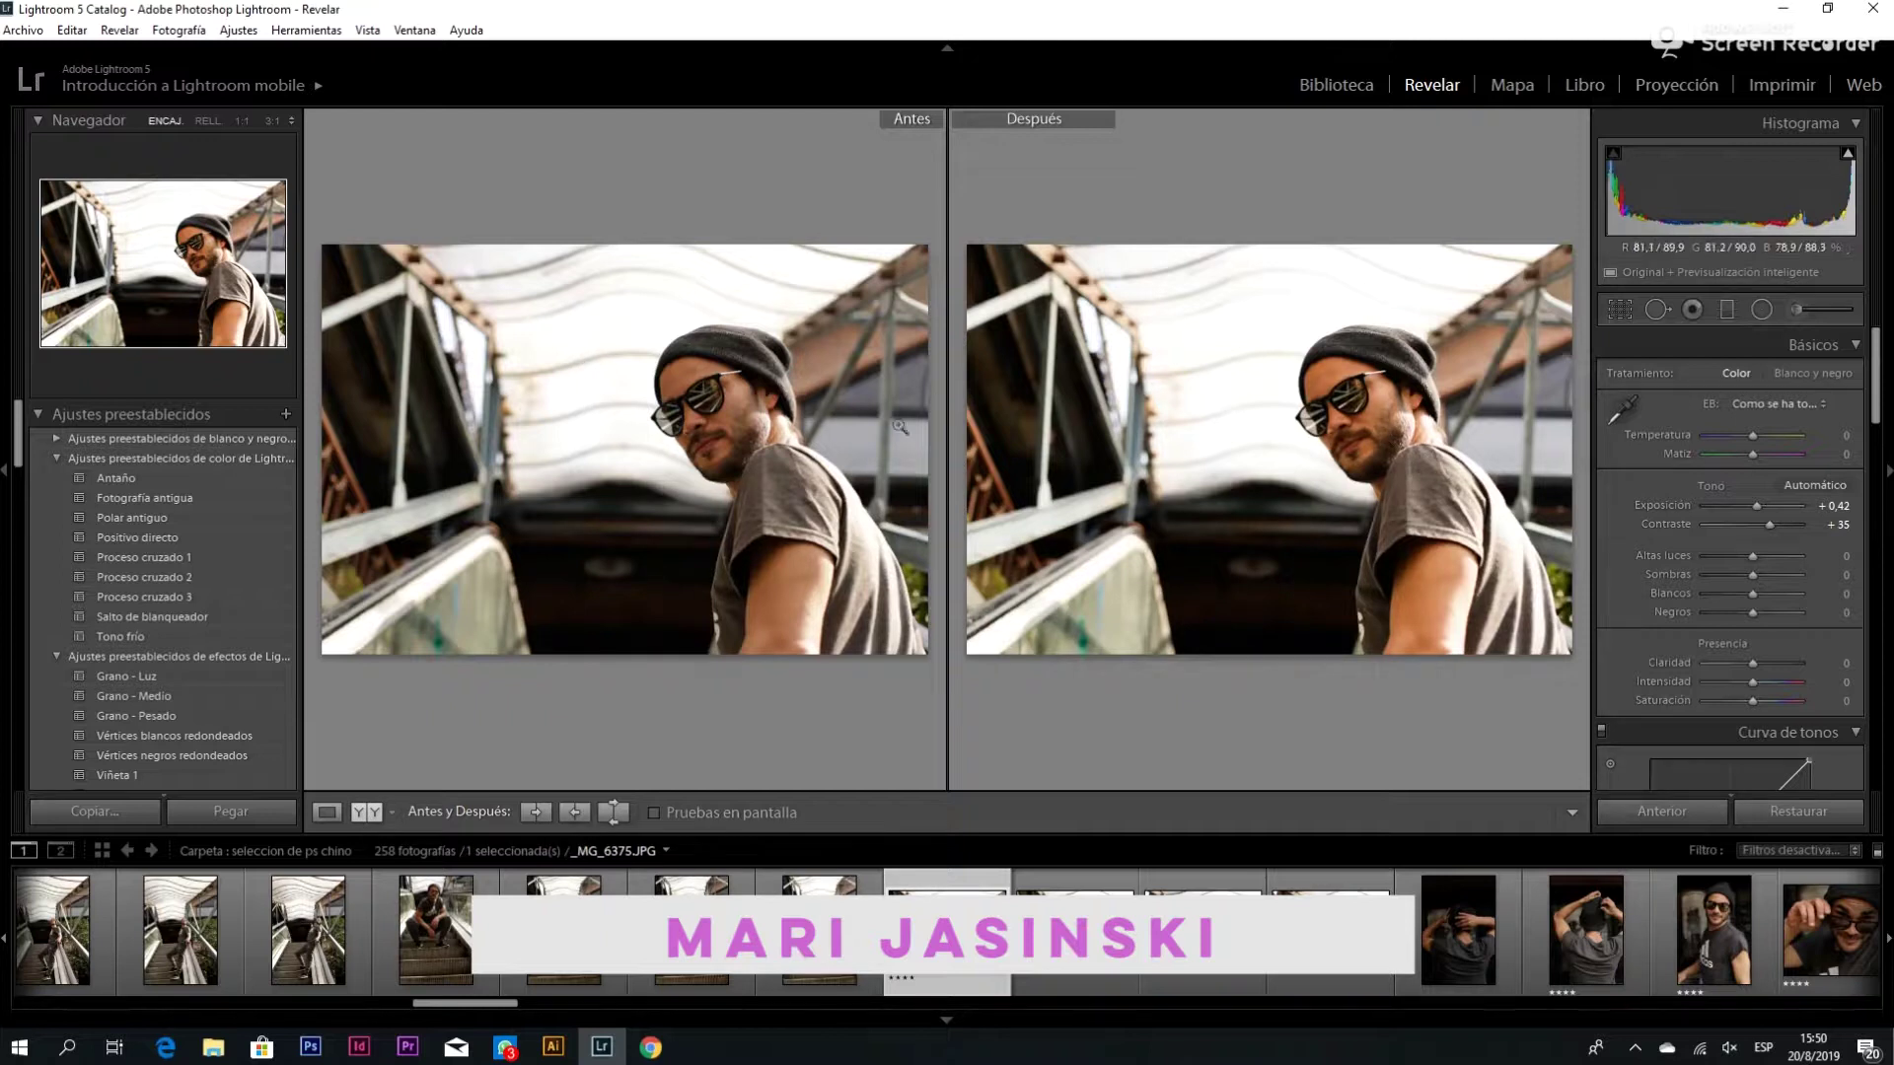
click(1371, 412)
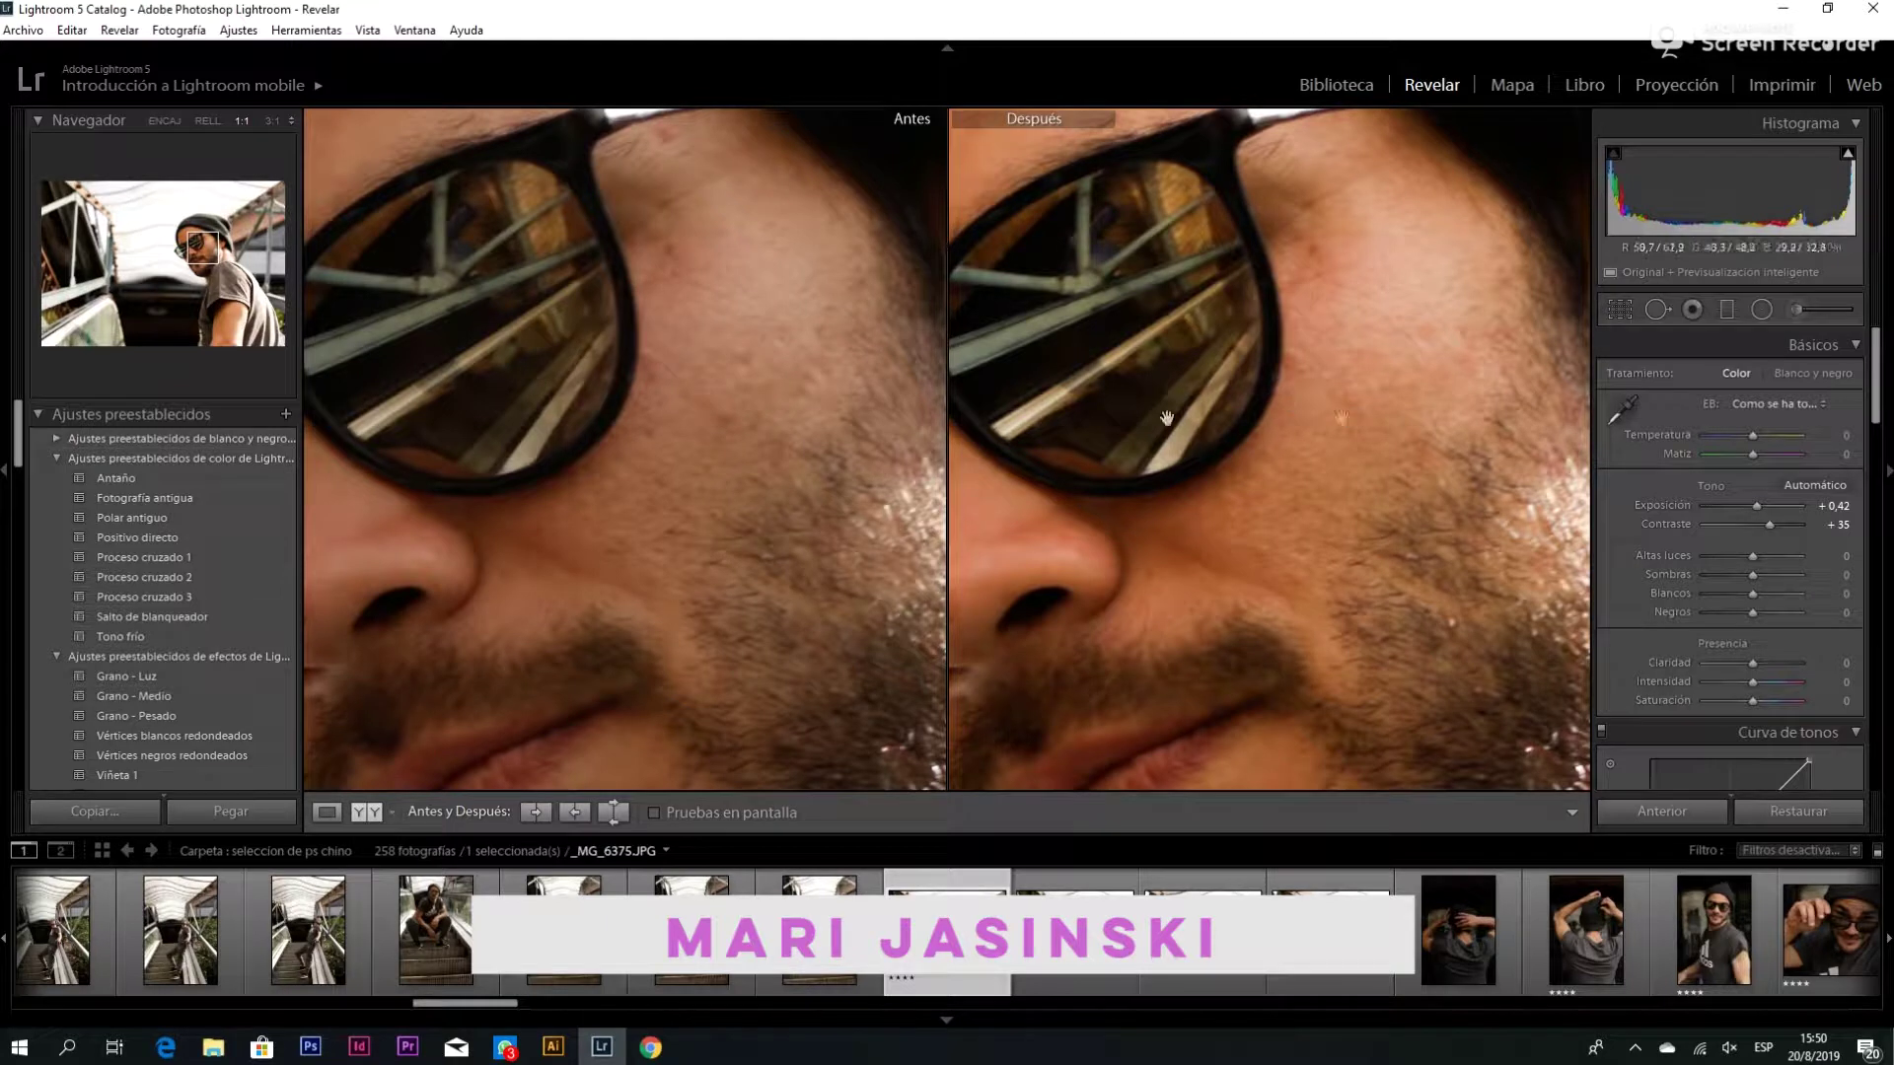
click(323, 812)
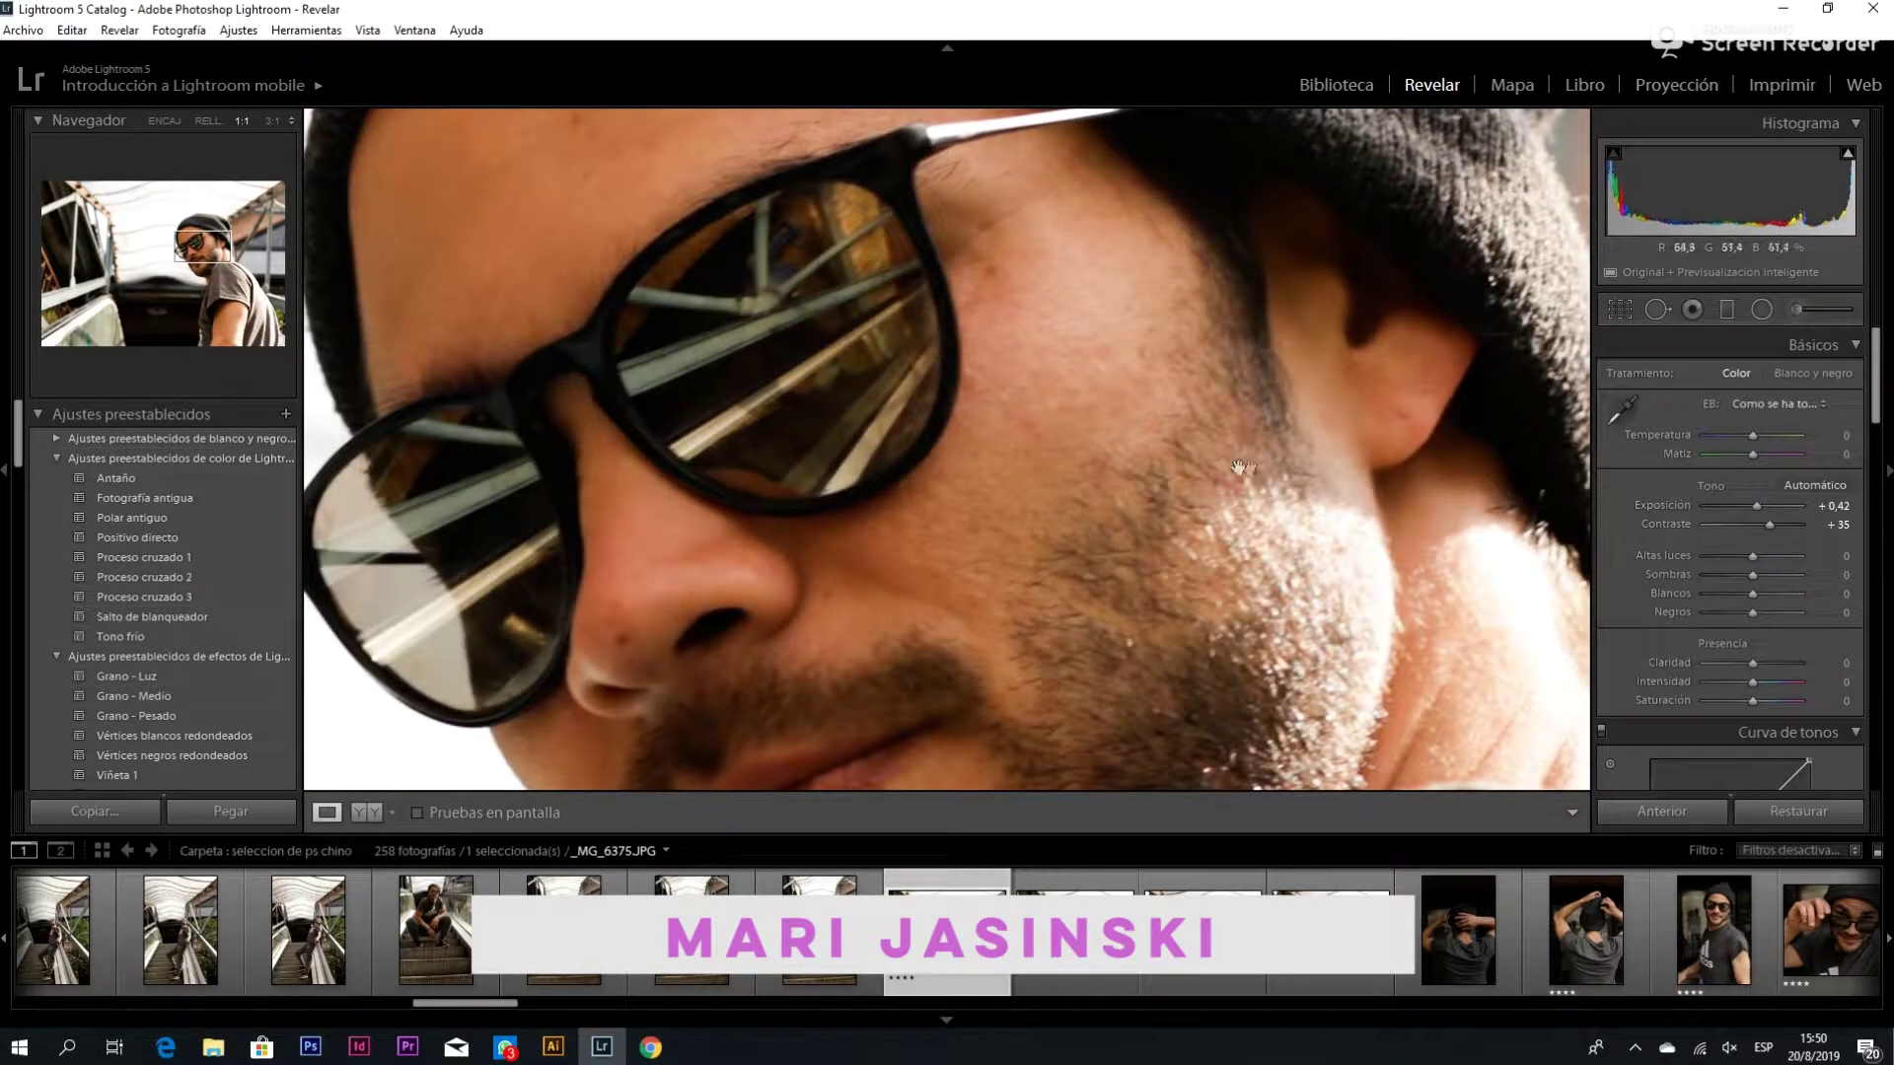
Heal two cheek blemishes beside the sunglasses, sourcing each from adjacent clean skin
click(1658, 307)
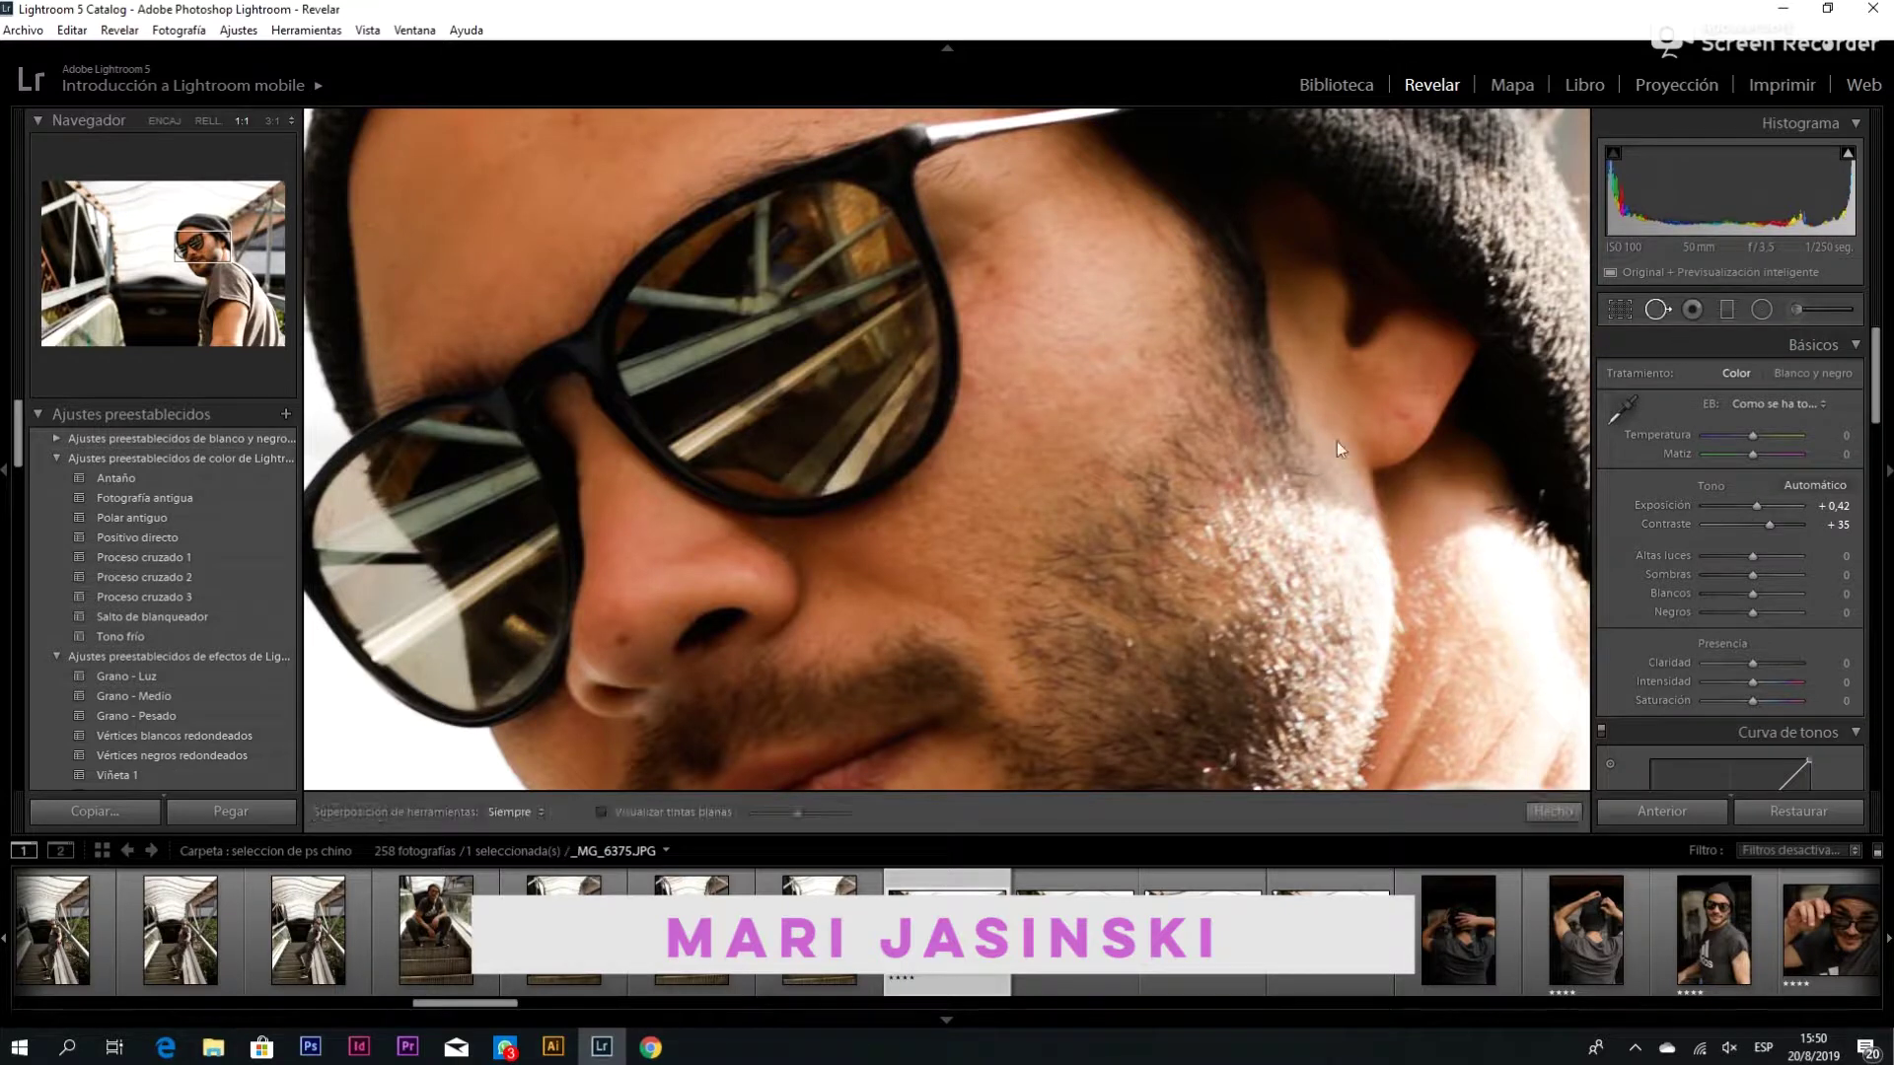
click(1242, 432)
drag(1323, 386, 1211, 394)
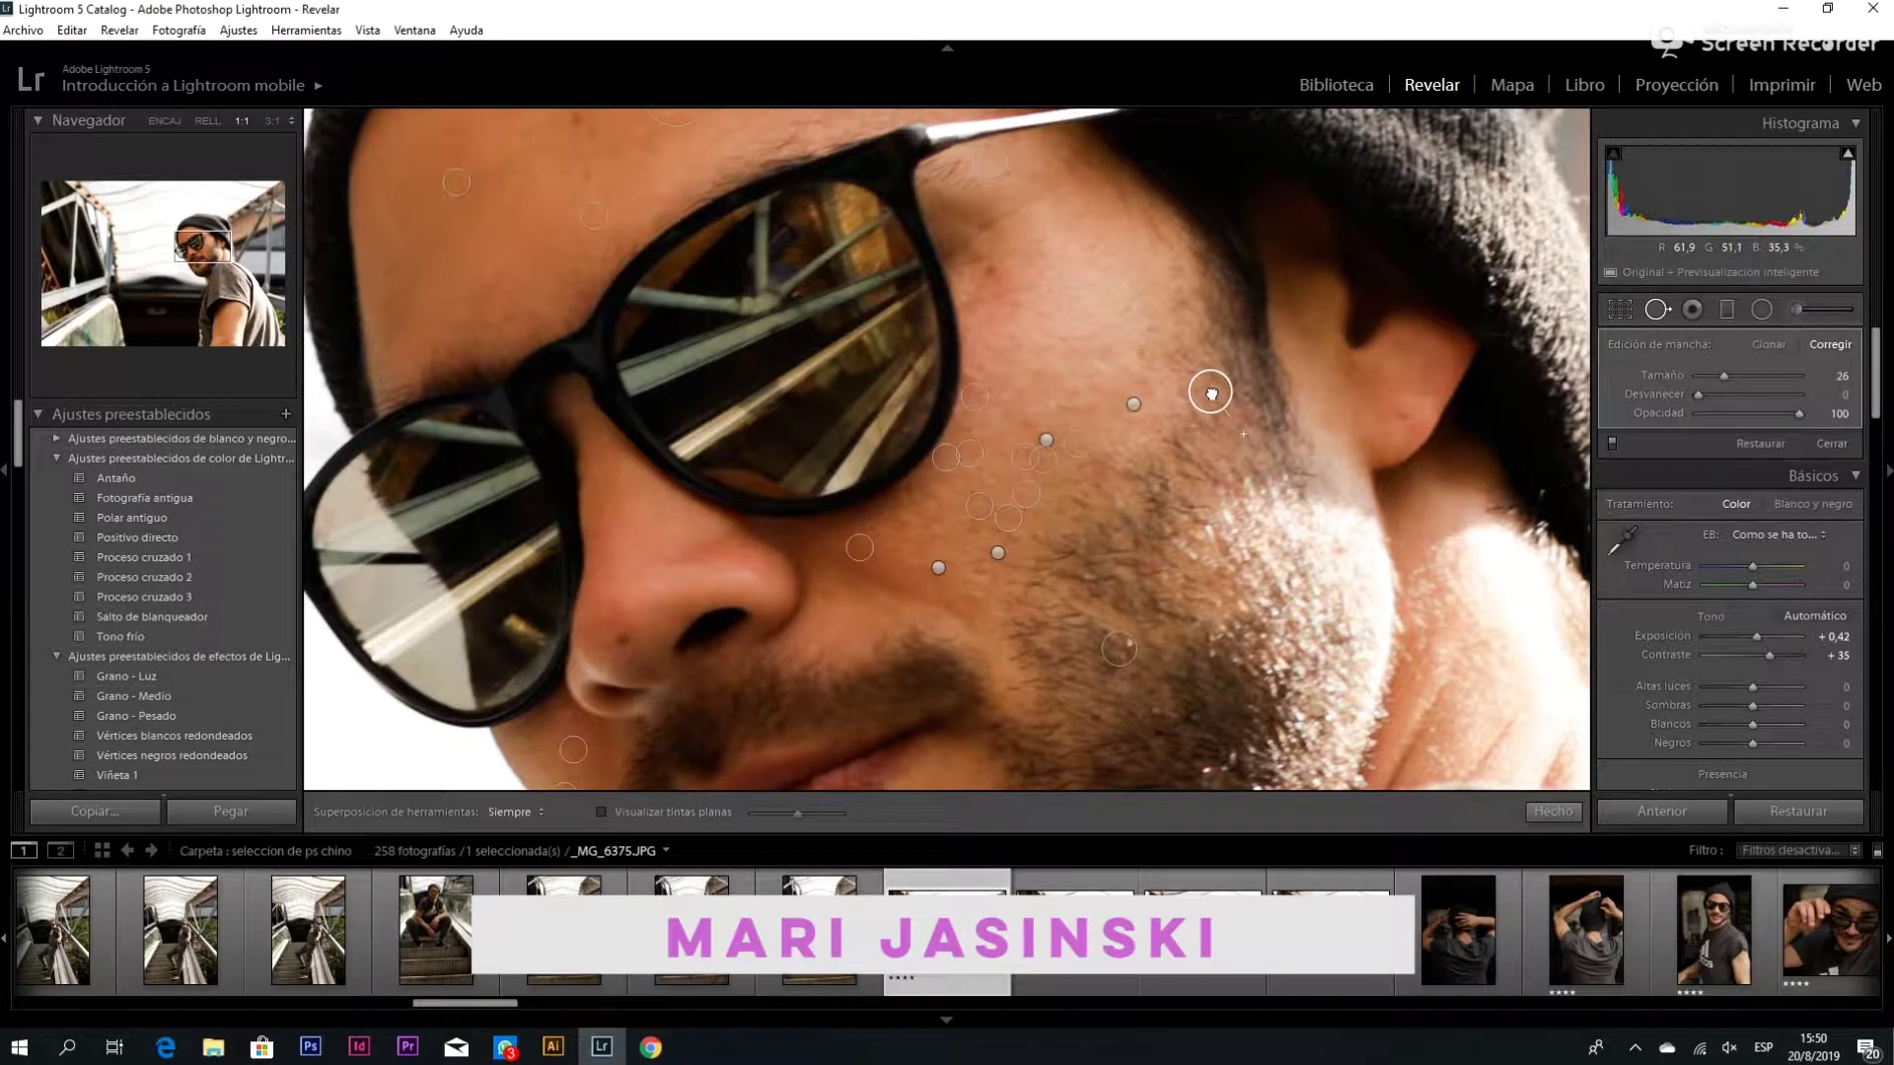
click(1226, 487)
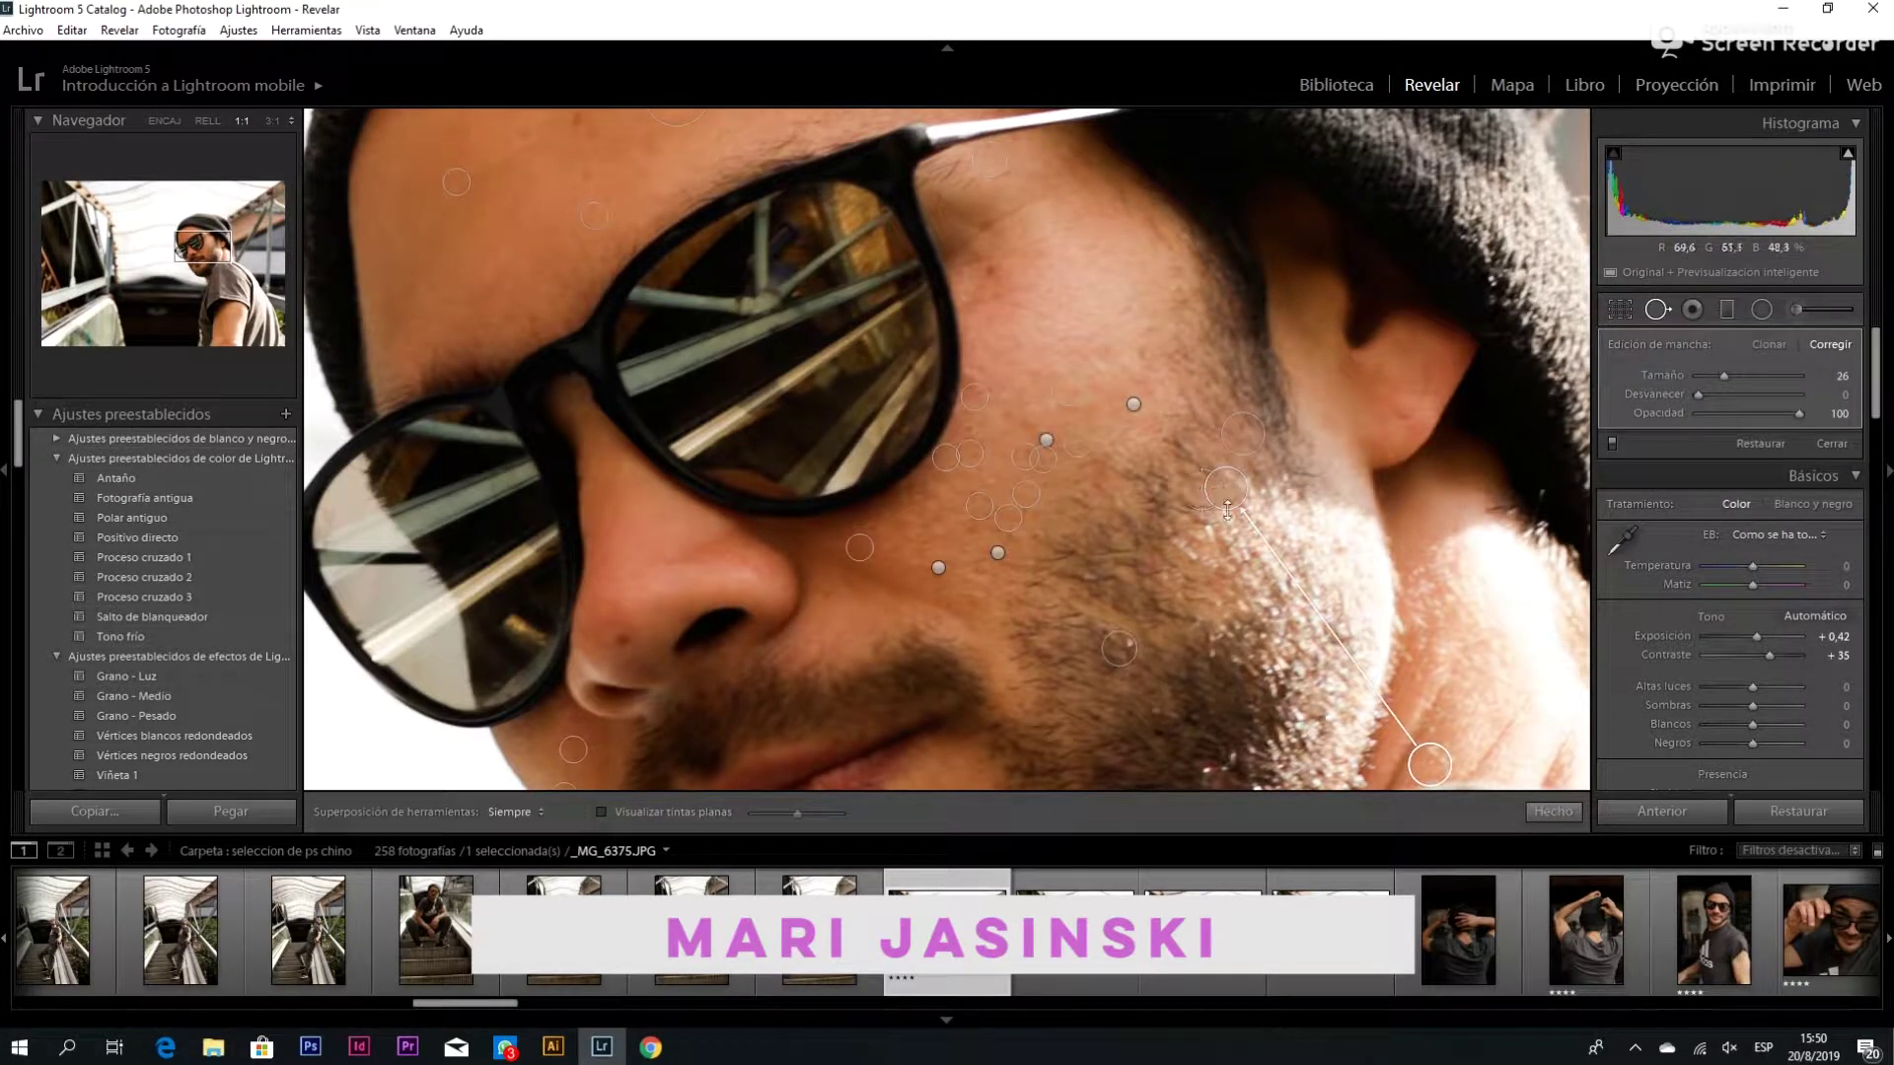
mouse_move(1429, 764)
mouse_down()
mouse_move(1200, 457)
mouse_move(1173, 494)
mouse_up()
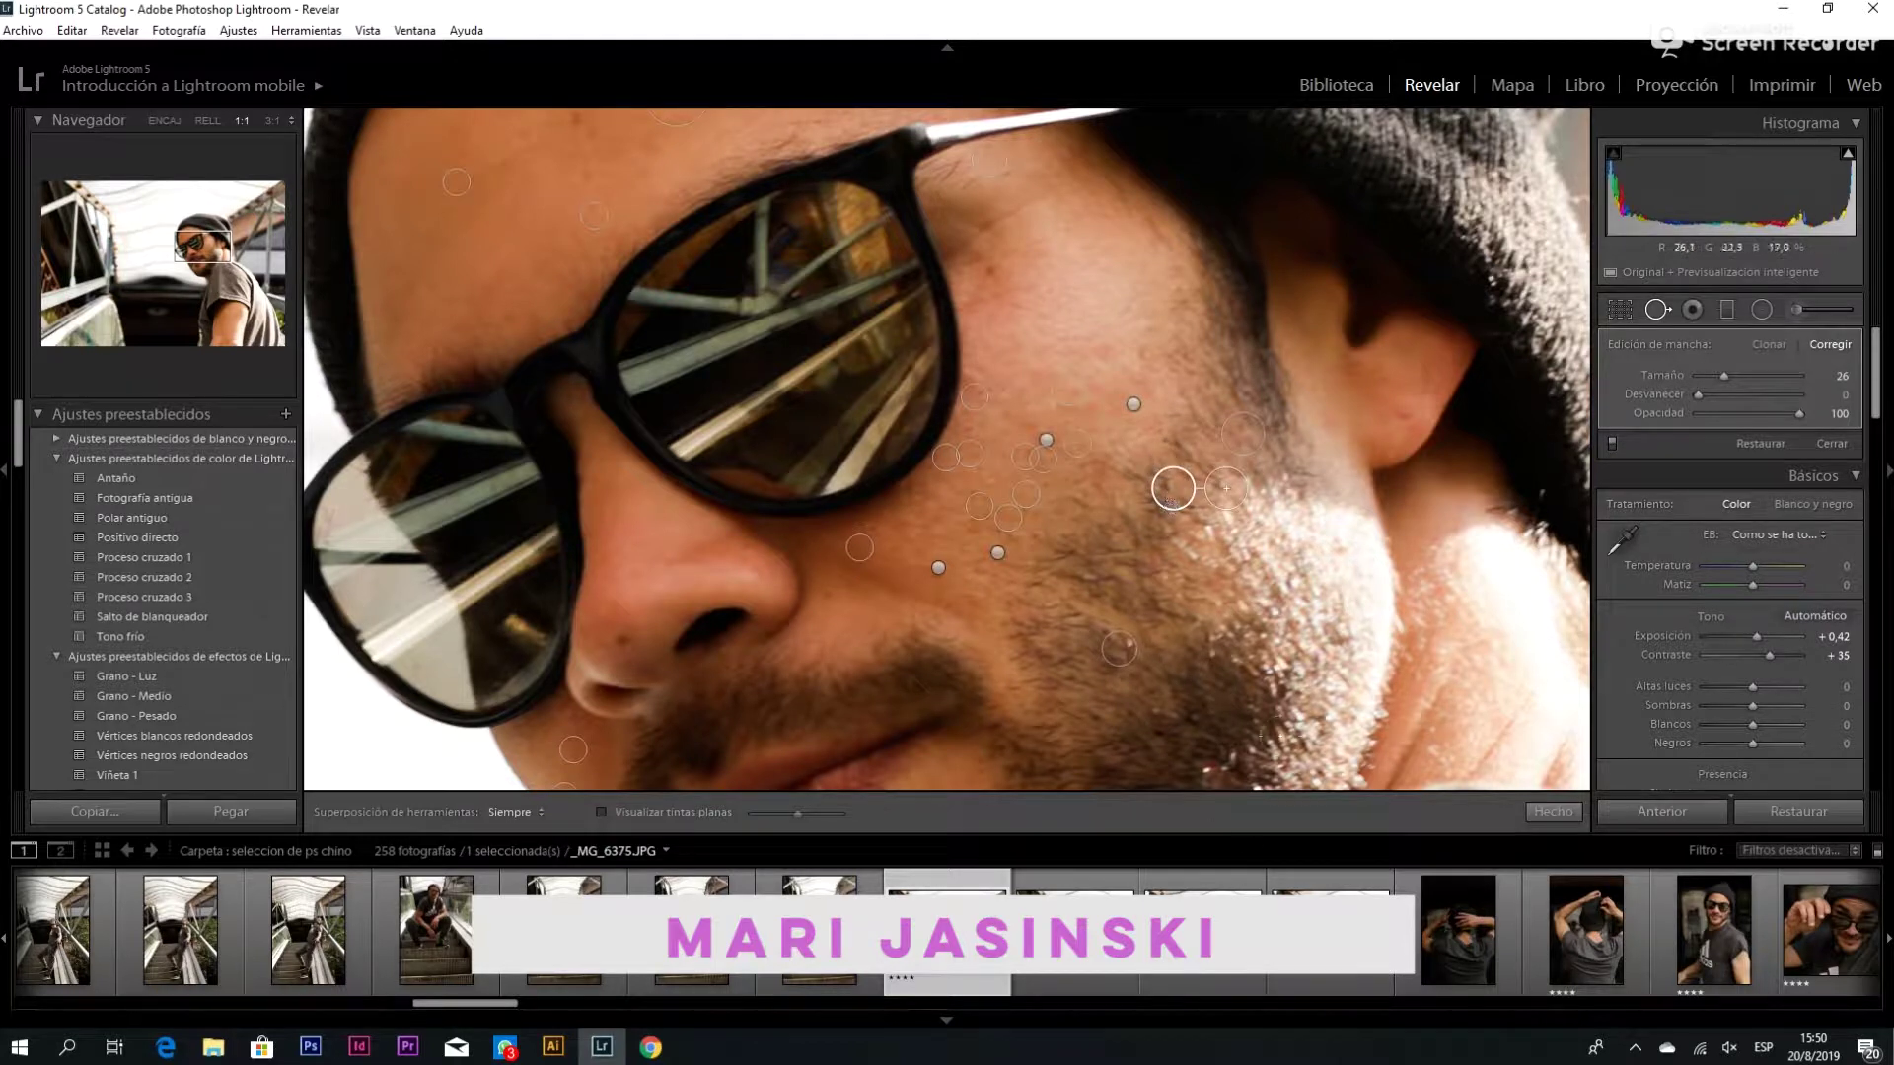
click(1551, 812)
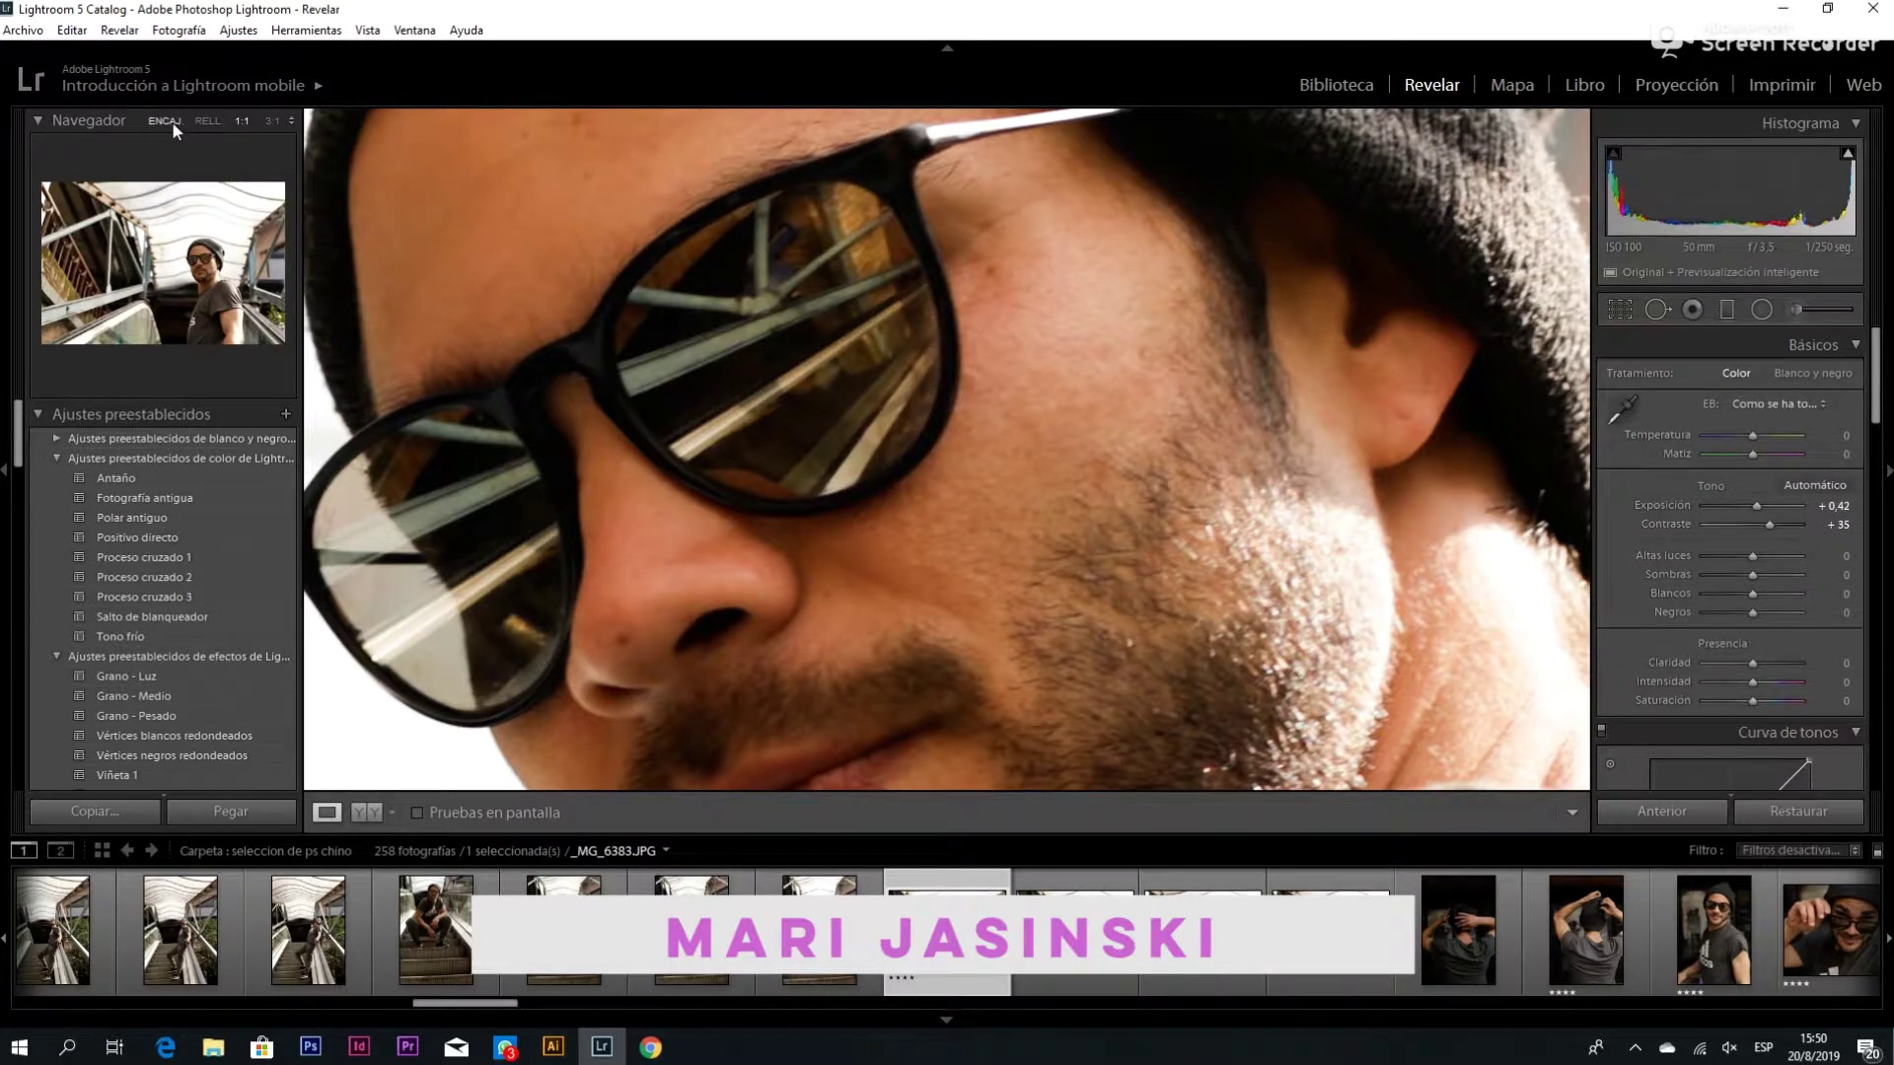
Pull the highlights down to -65
click(173, 124)
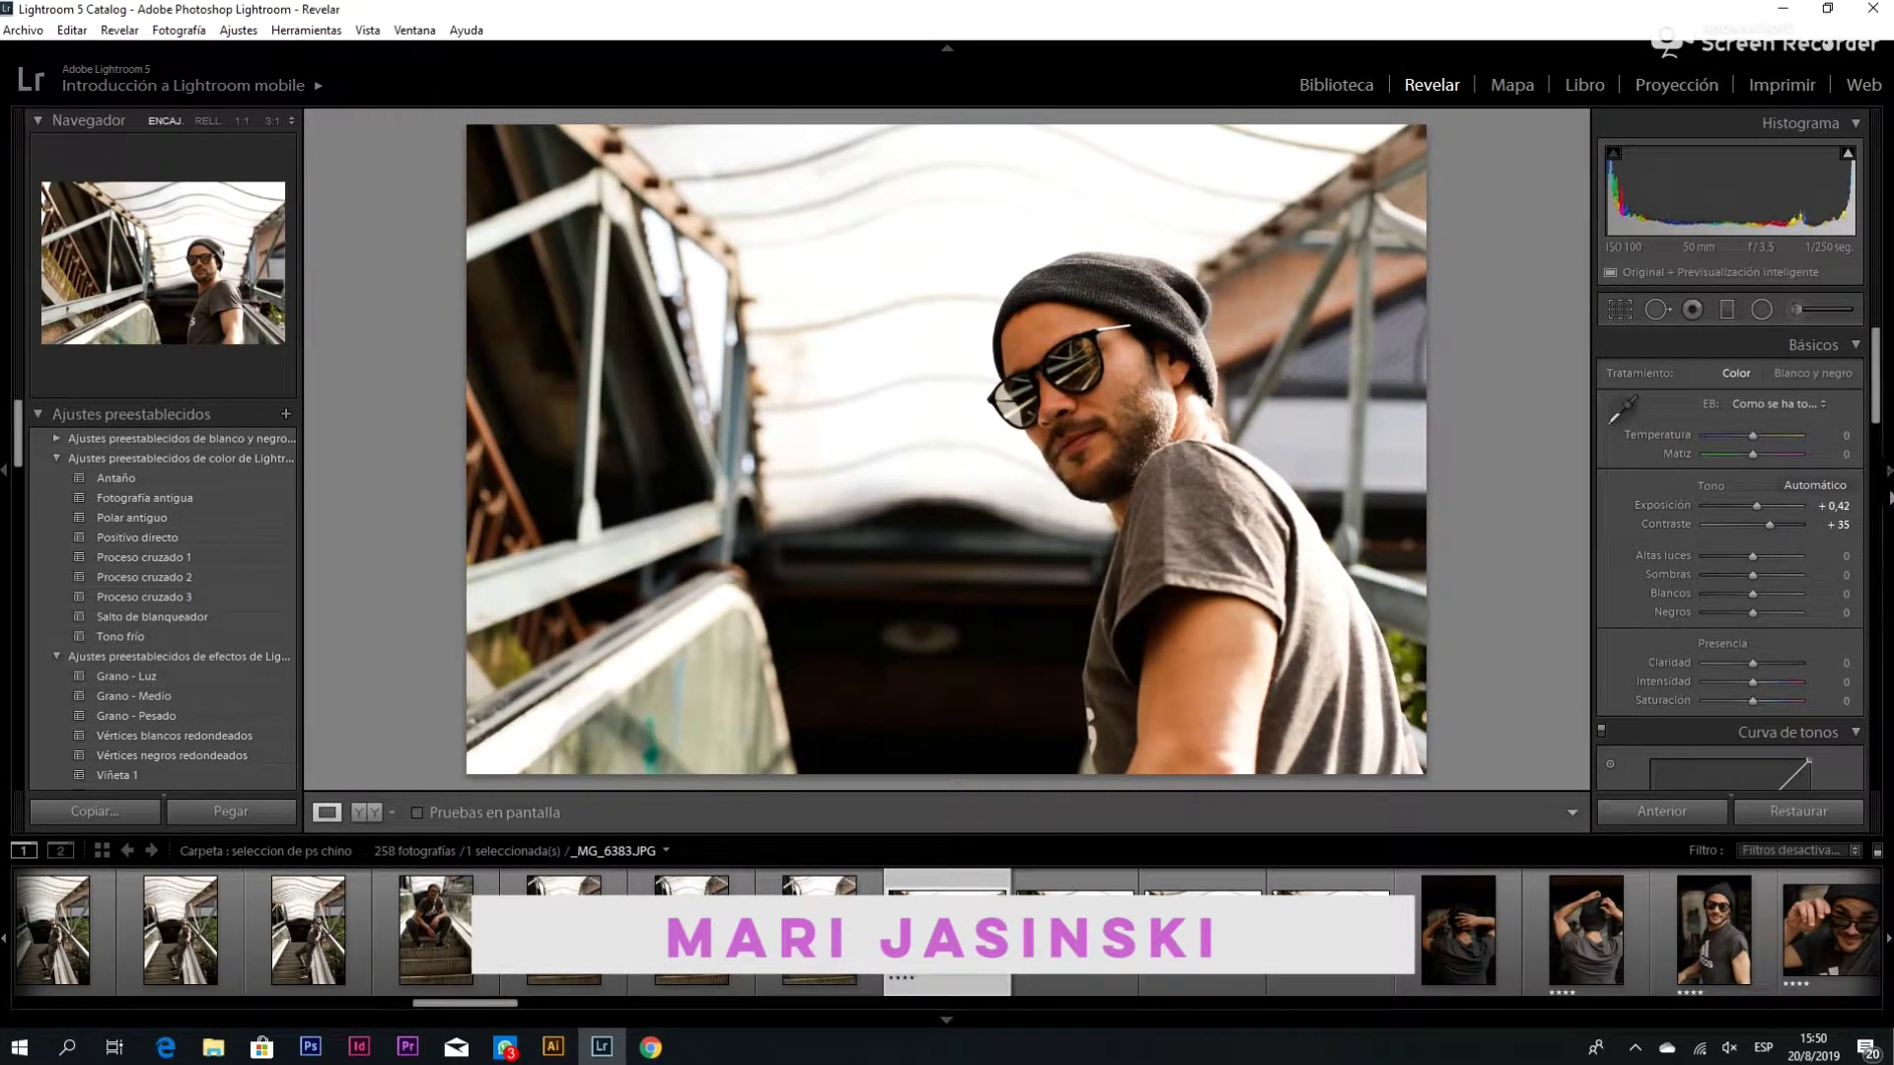
scroll(1876, 435, down, 2)
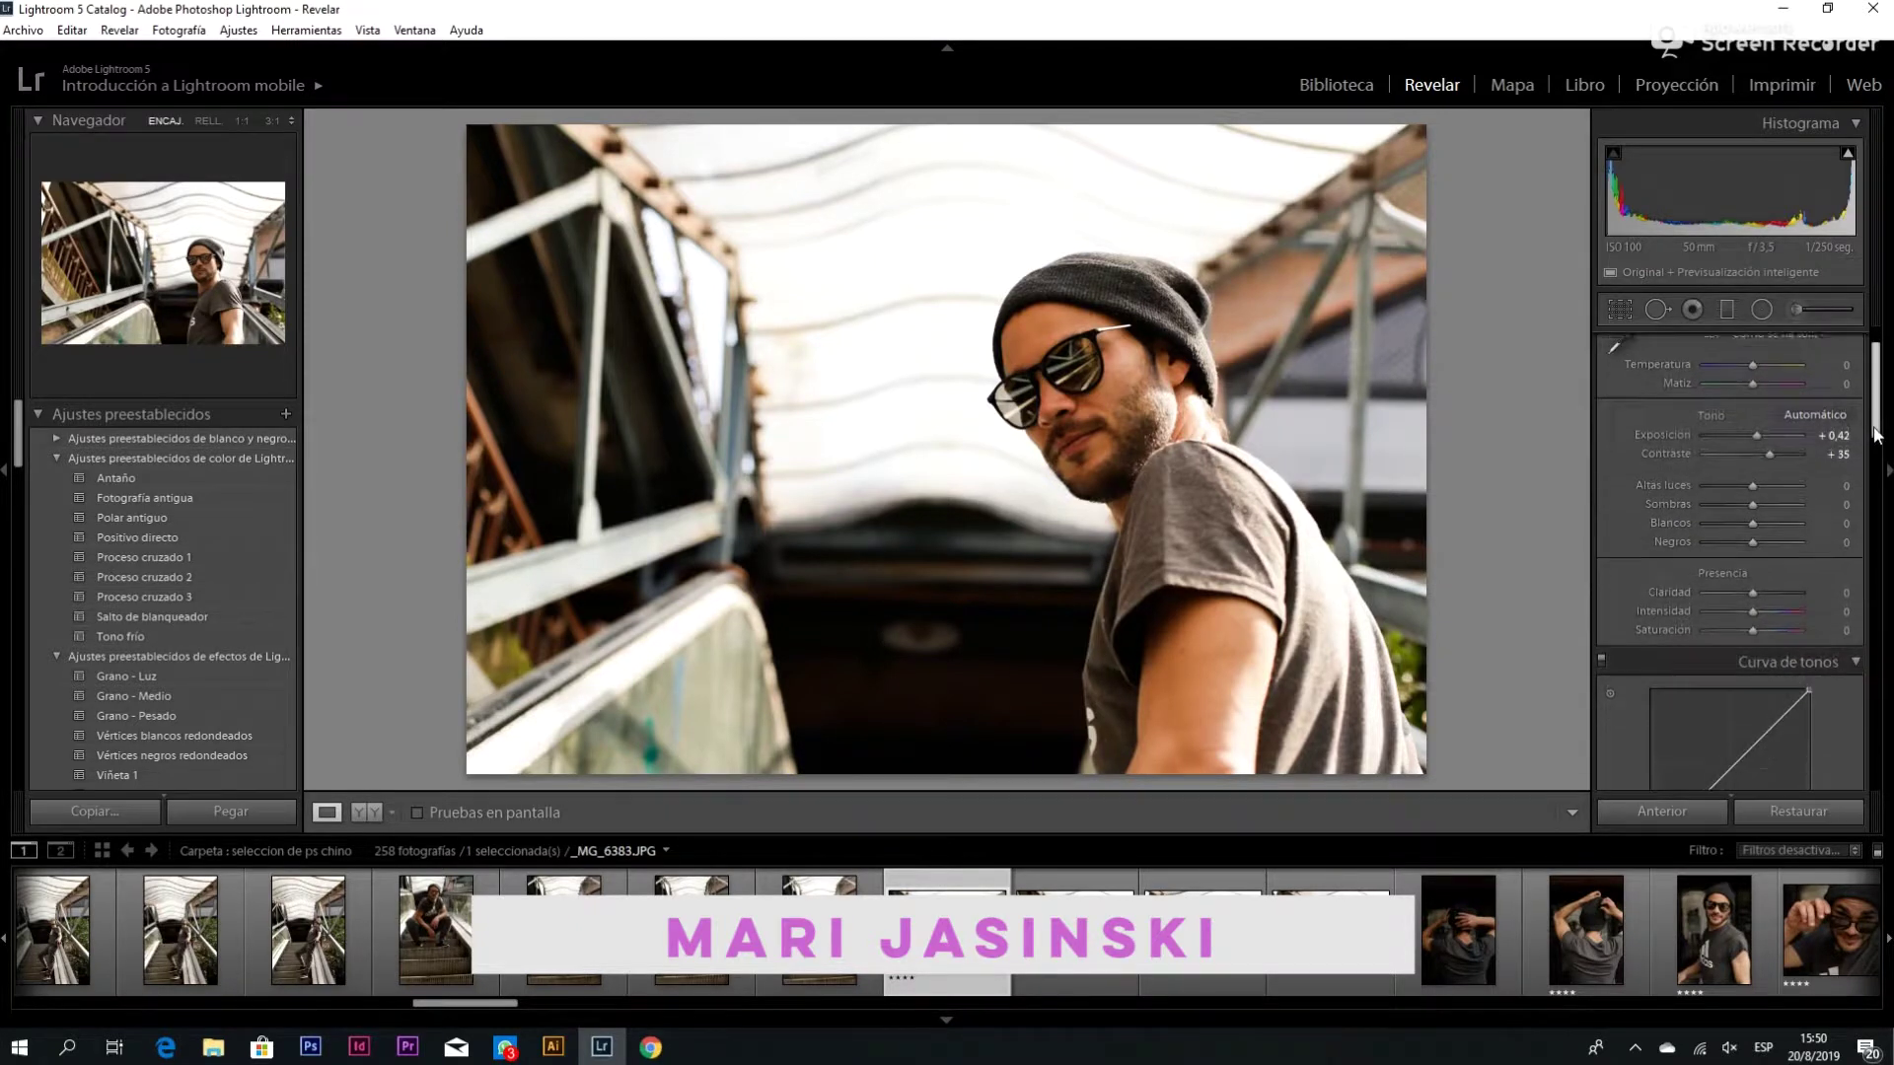
drag(1876, 435, 1876, 455)
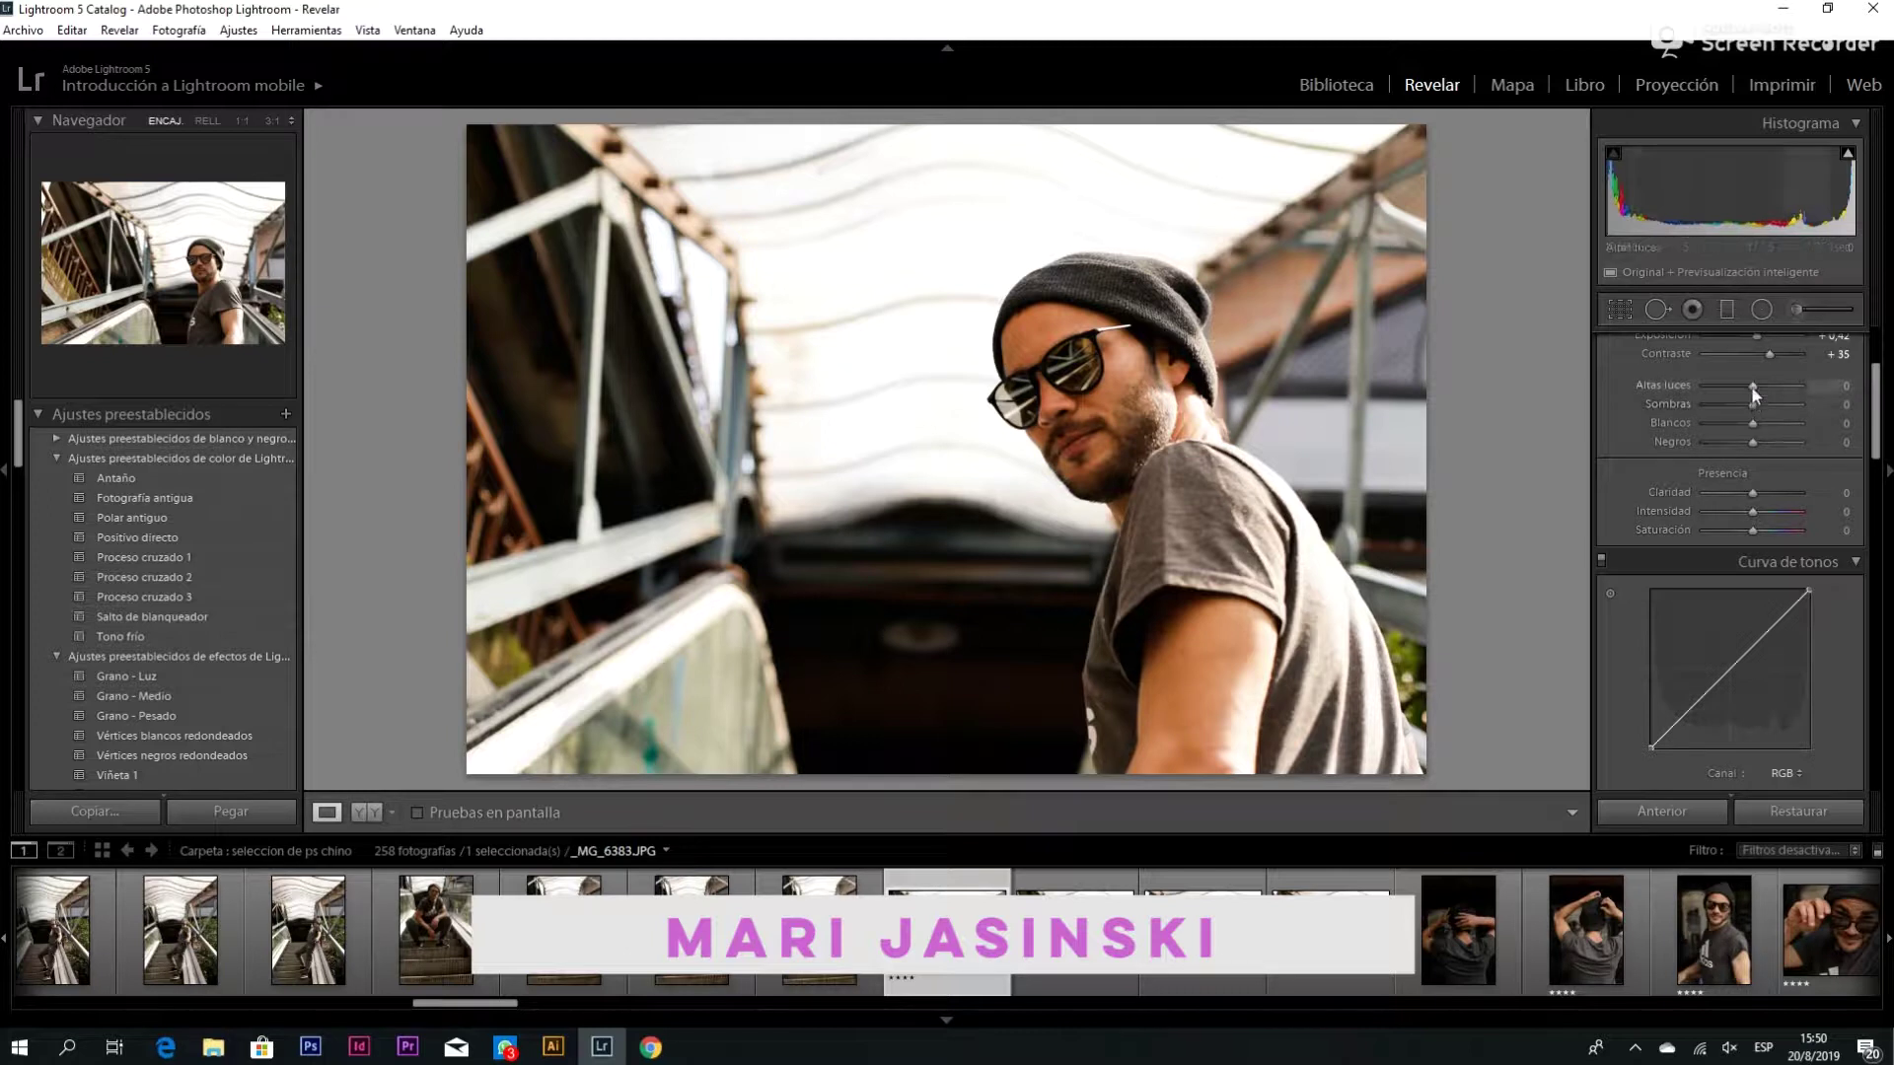
drag(1751, 388, 1722, 386)
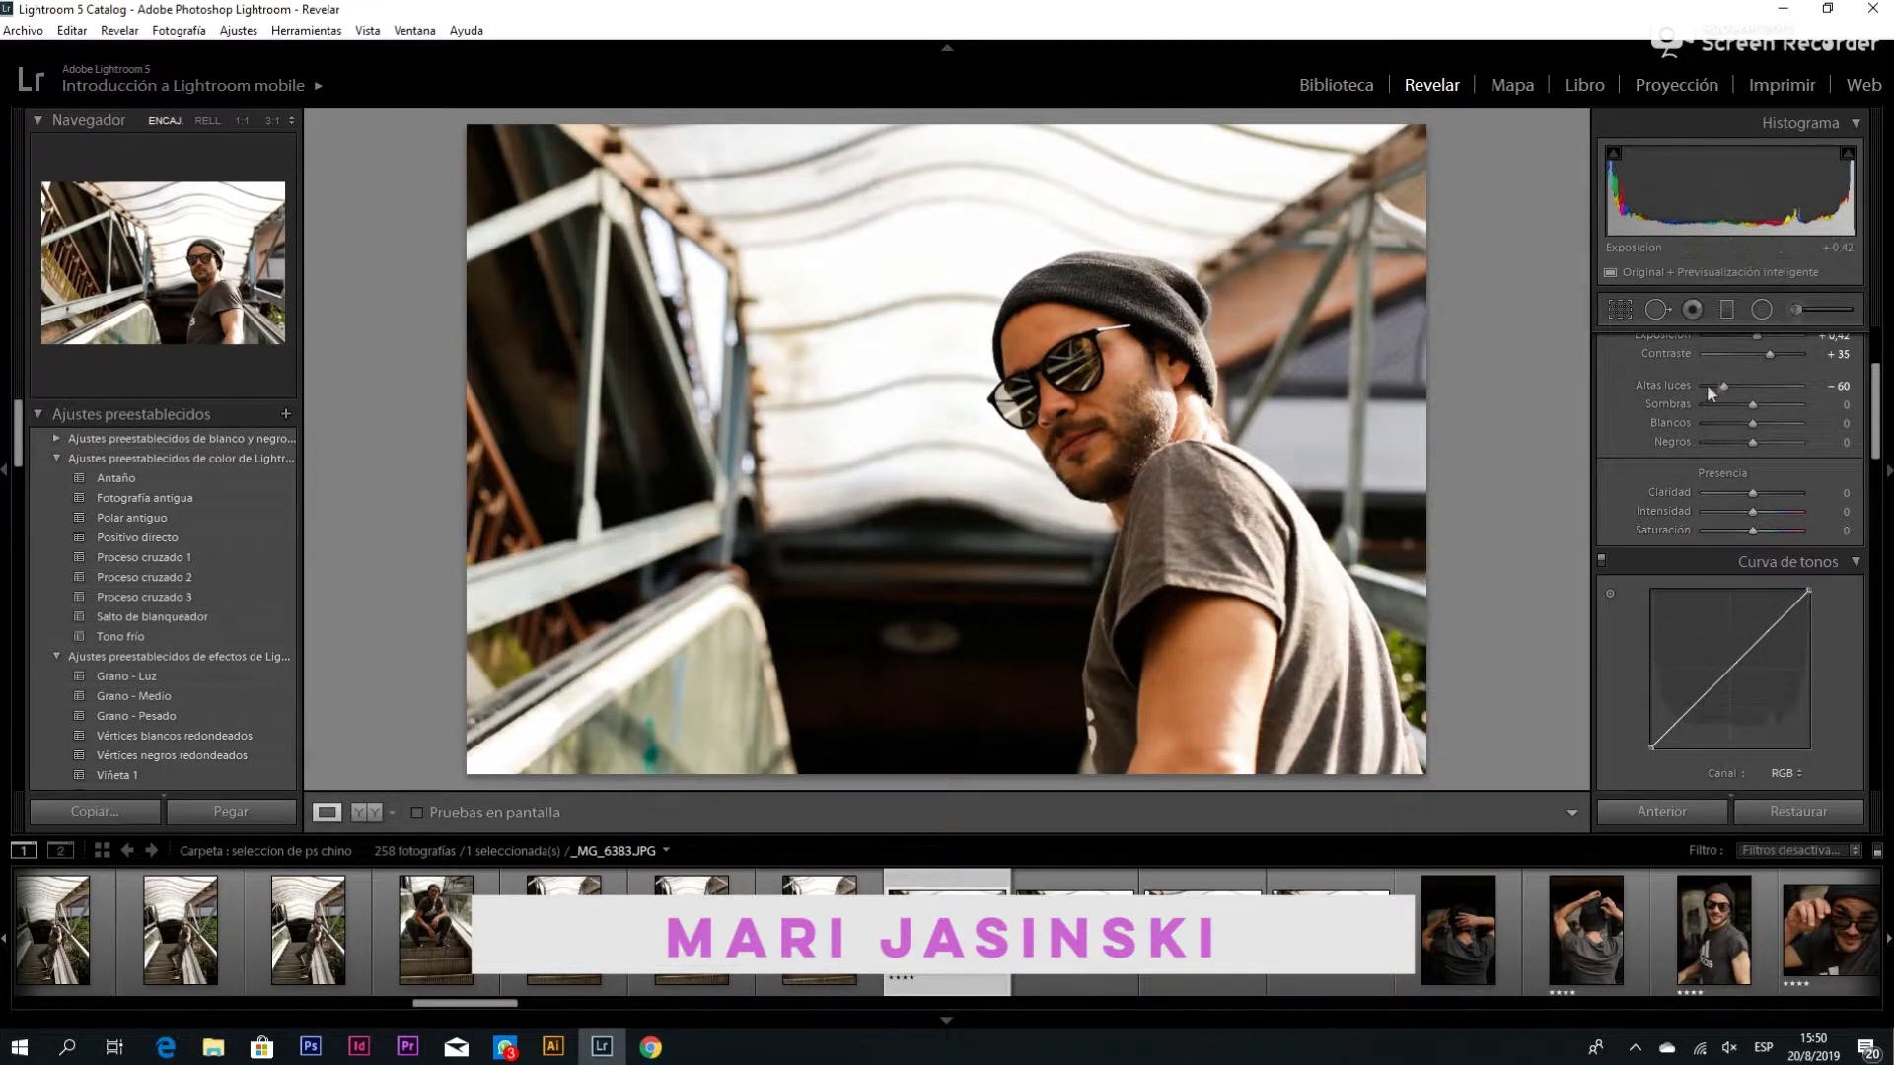
drag(1719, 388, 1718, 387)
Raise clarity to +44 and lower vibrance to -17
drag(1756, 495, 1761, 497)
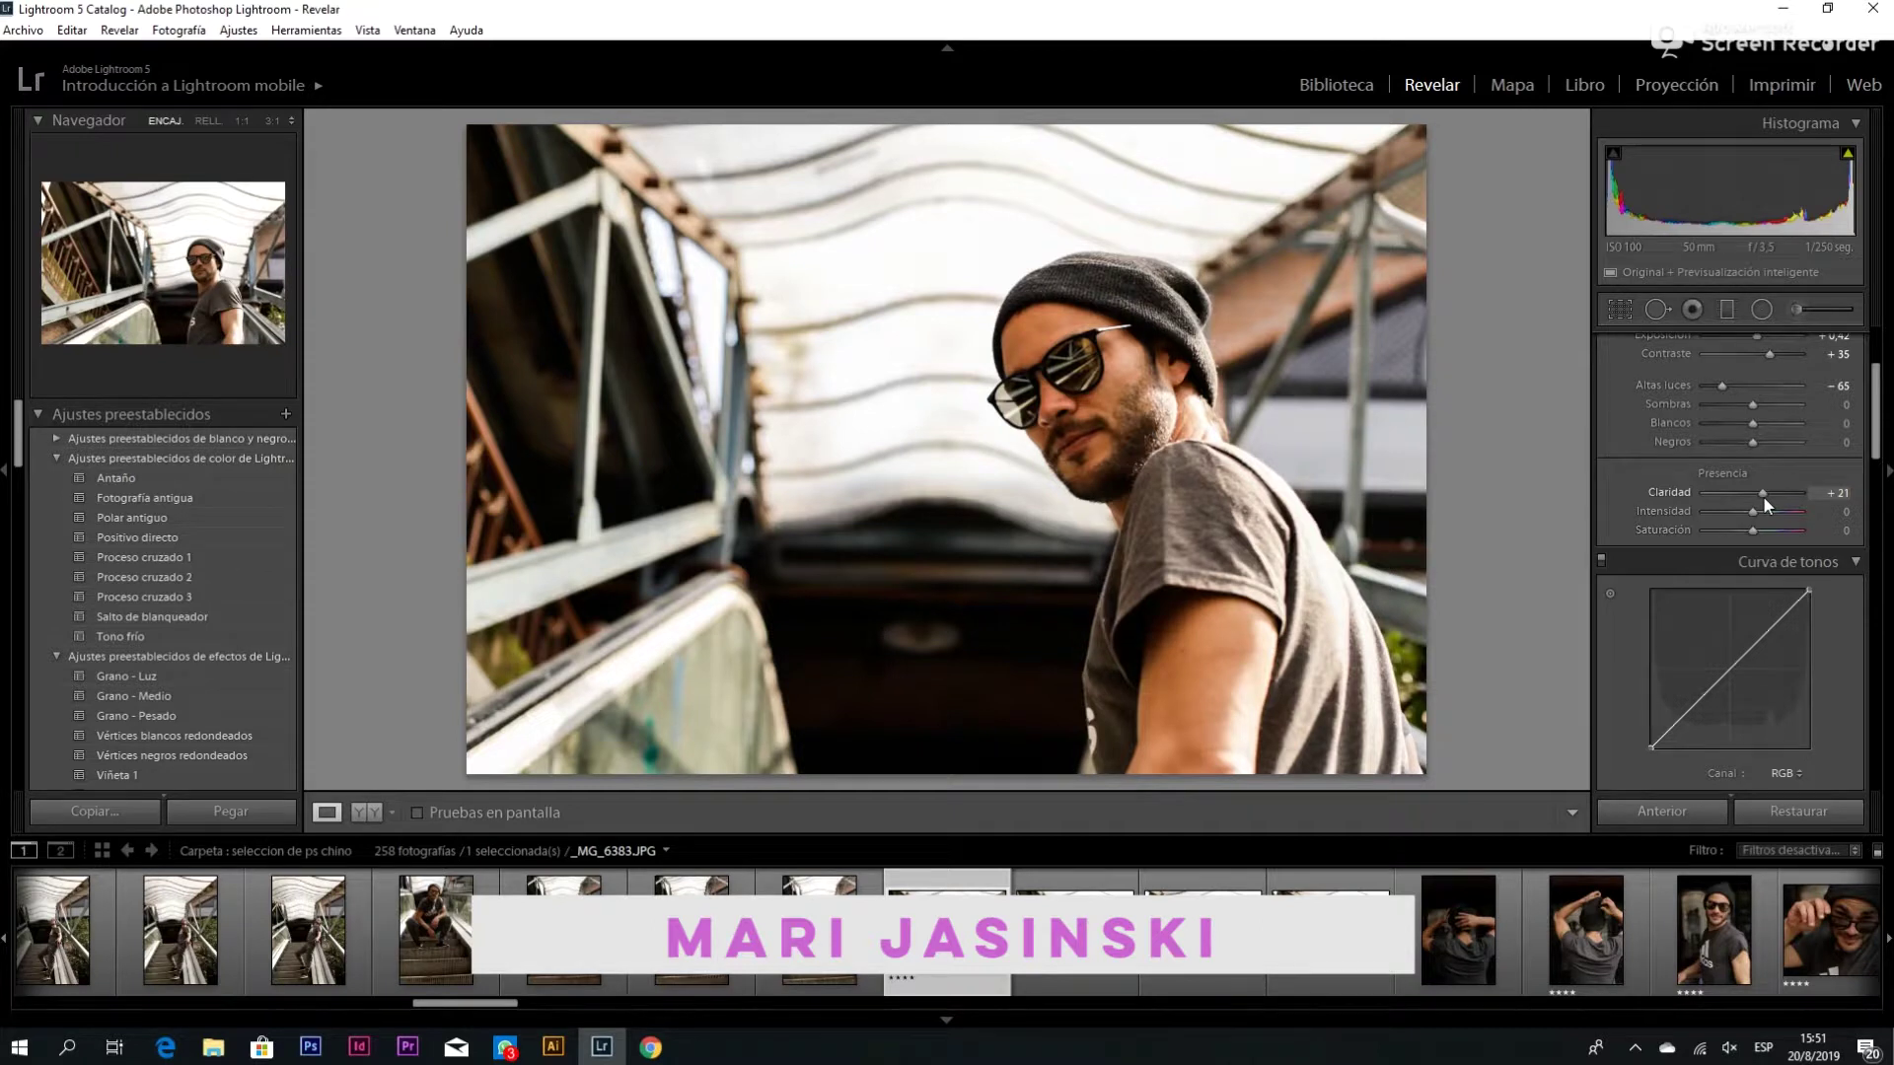
drag(1765, 501, 1769, 502)
drag(1765, 495, 1776, 500)
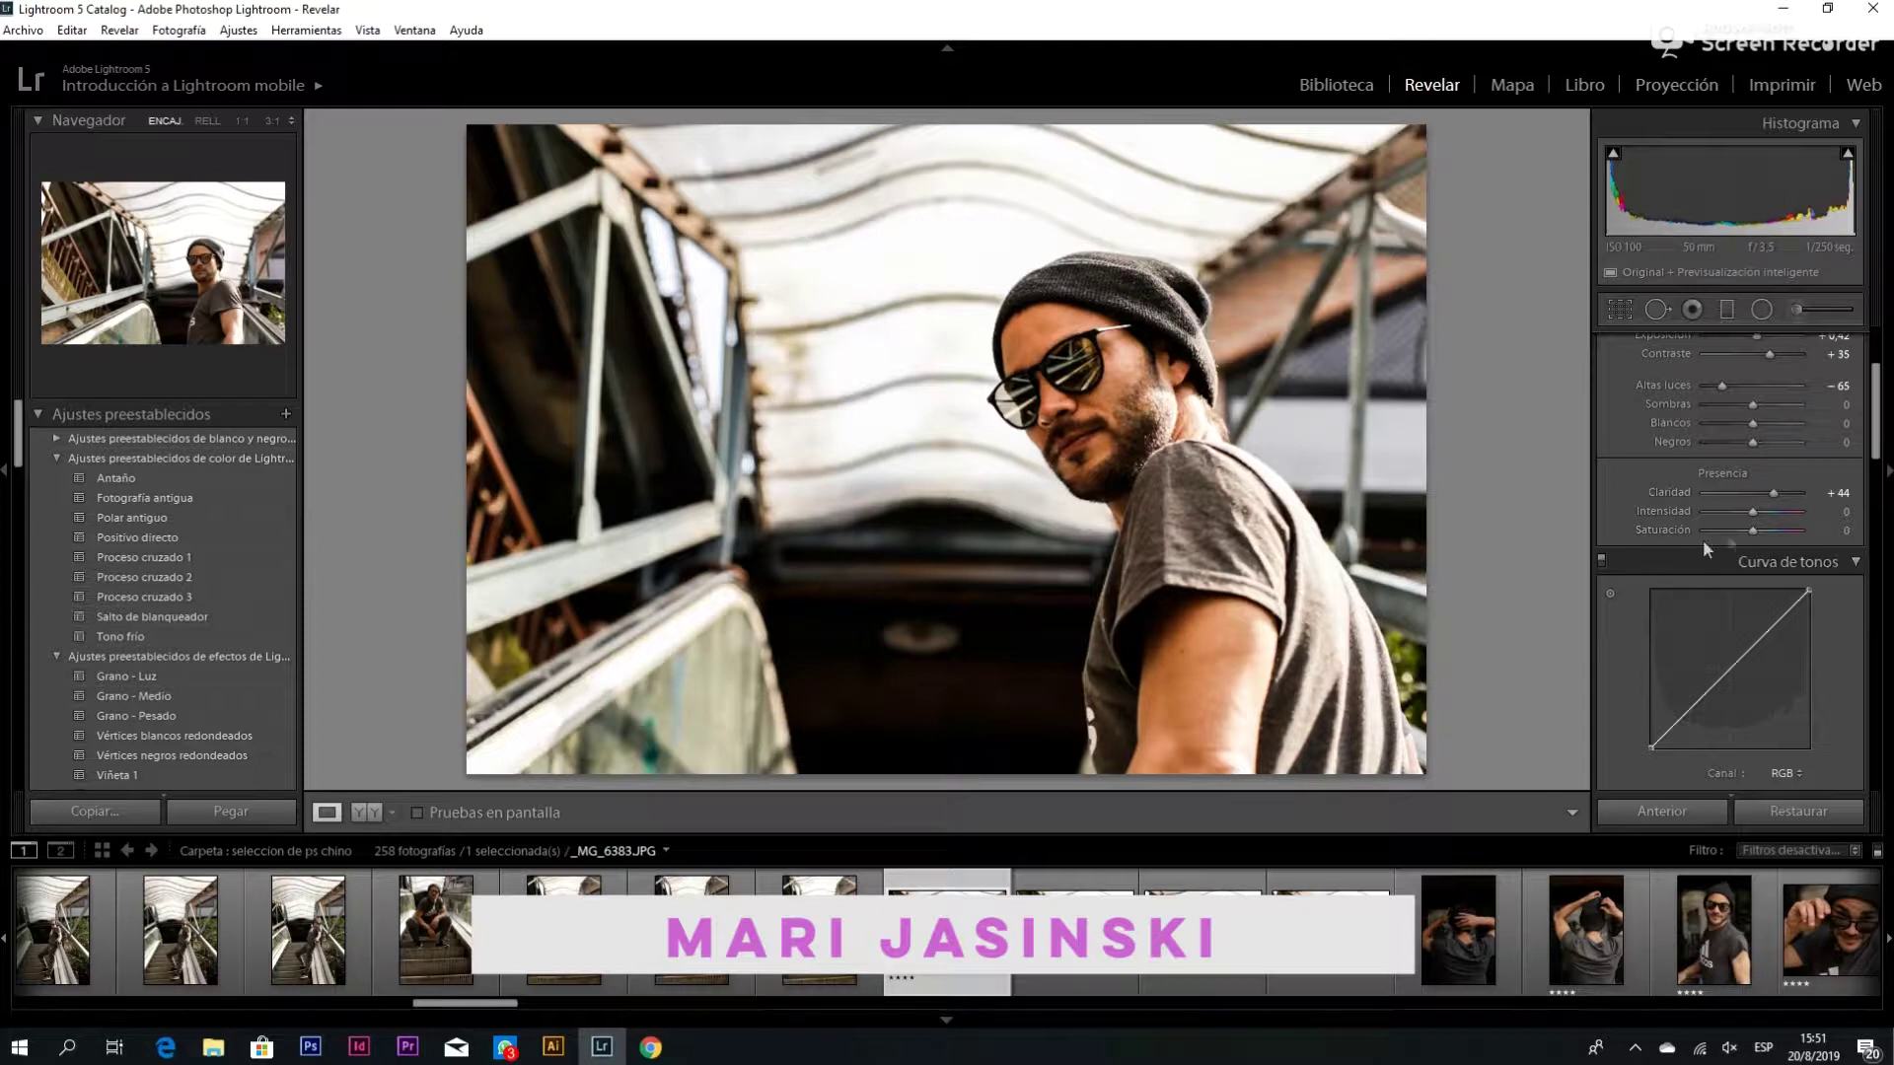
drag(1753, 521, 1744, 520)
drag(1877, 454, 1876, 570)
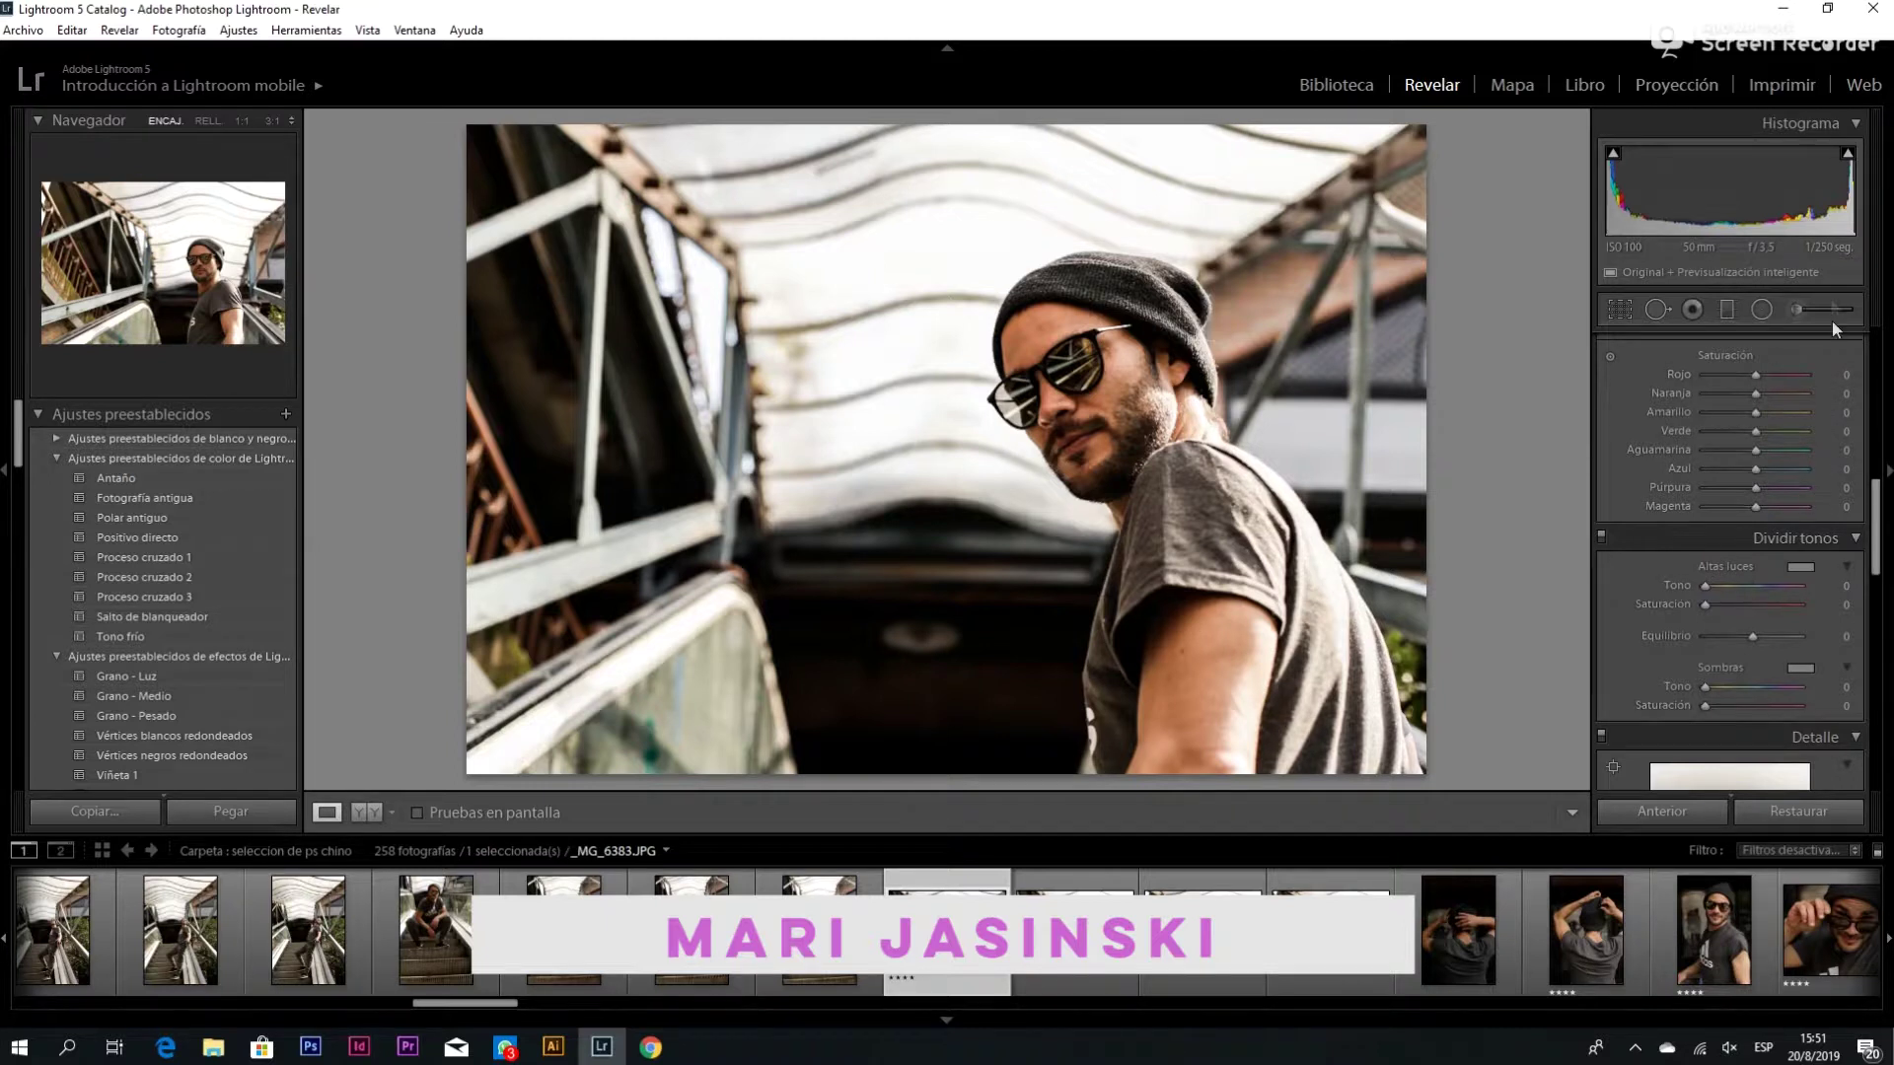
Set the Orange slider on the HSL Saturation tab to -18
drag(1879, 530, 1881, 509)
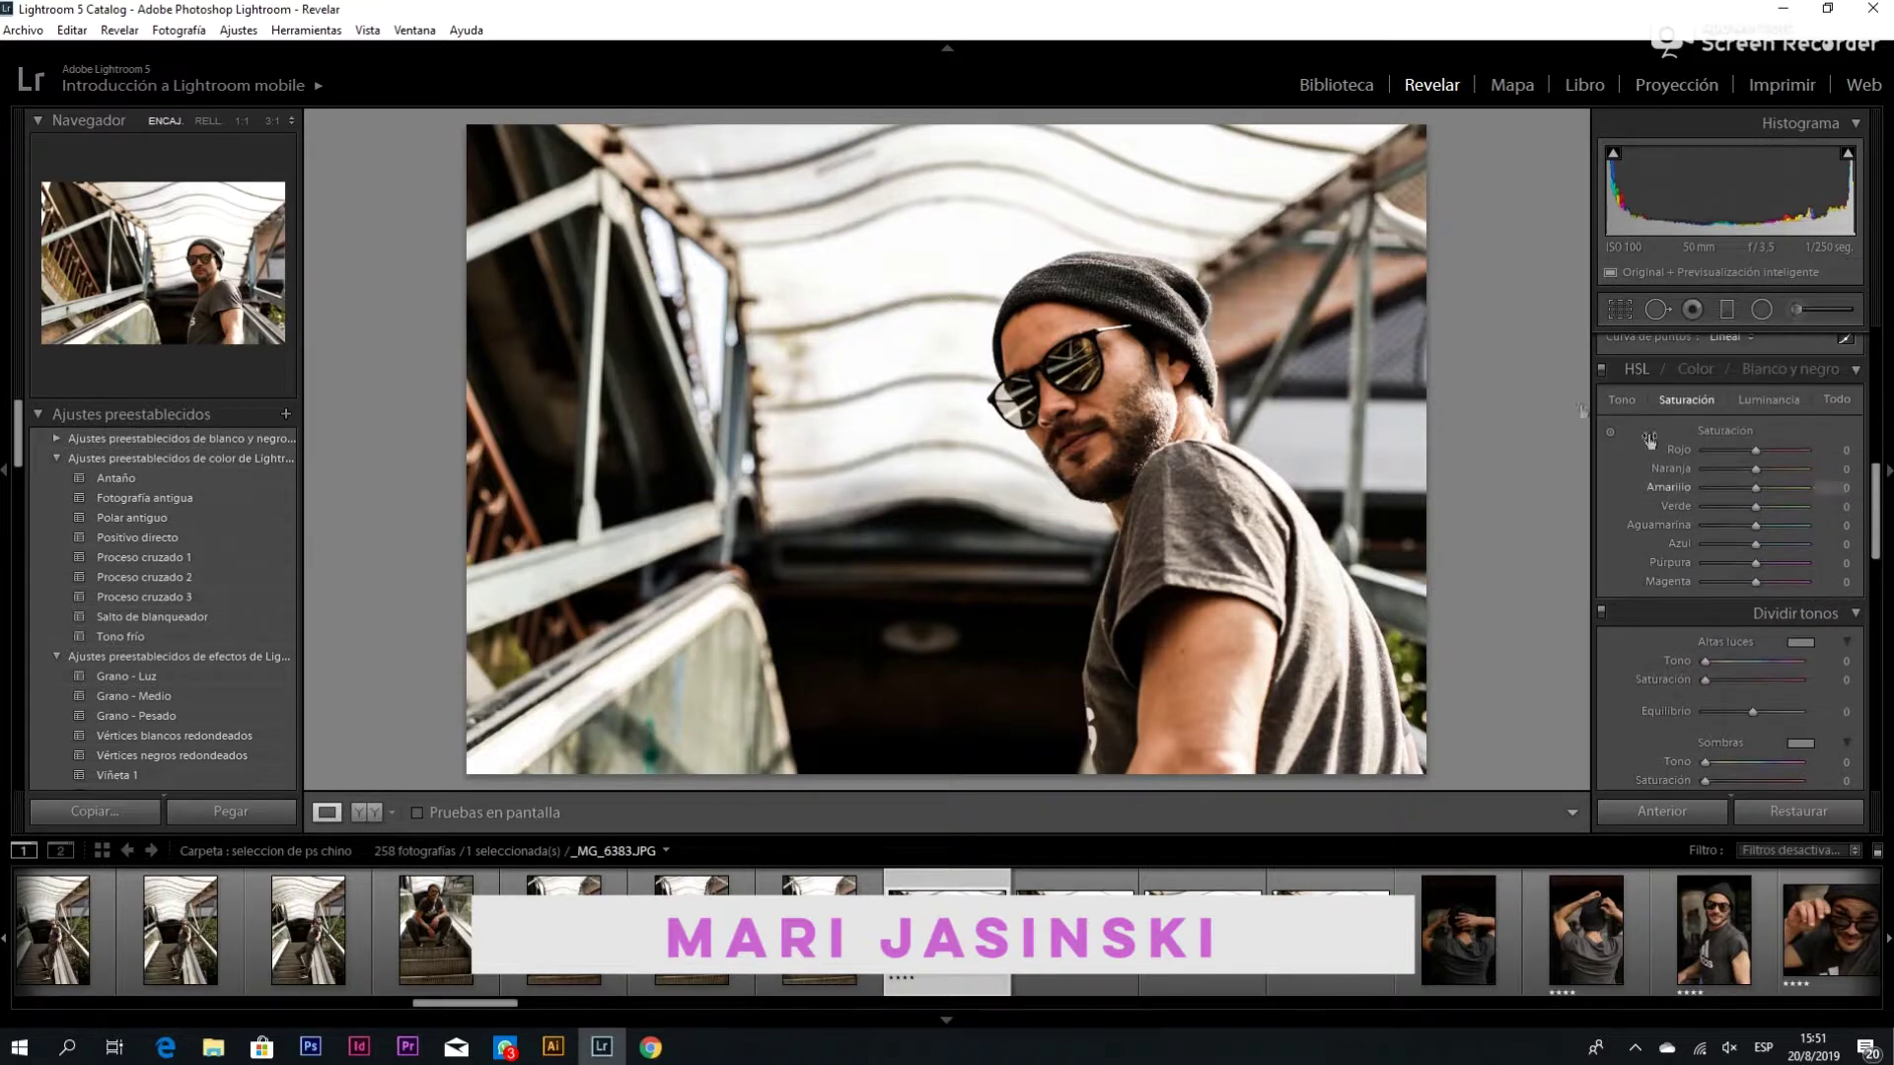
click(1619, 400)
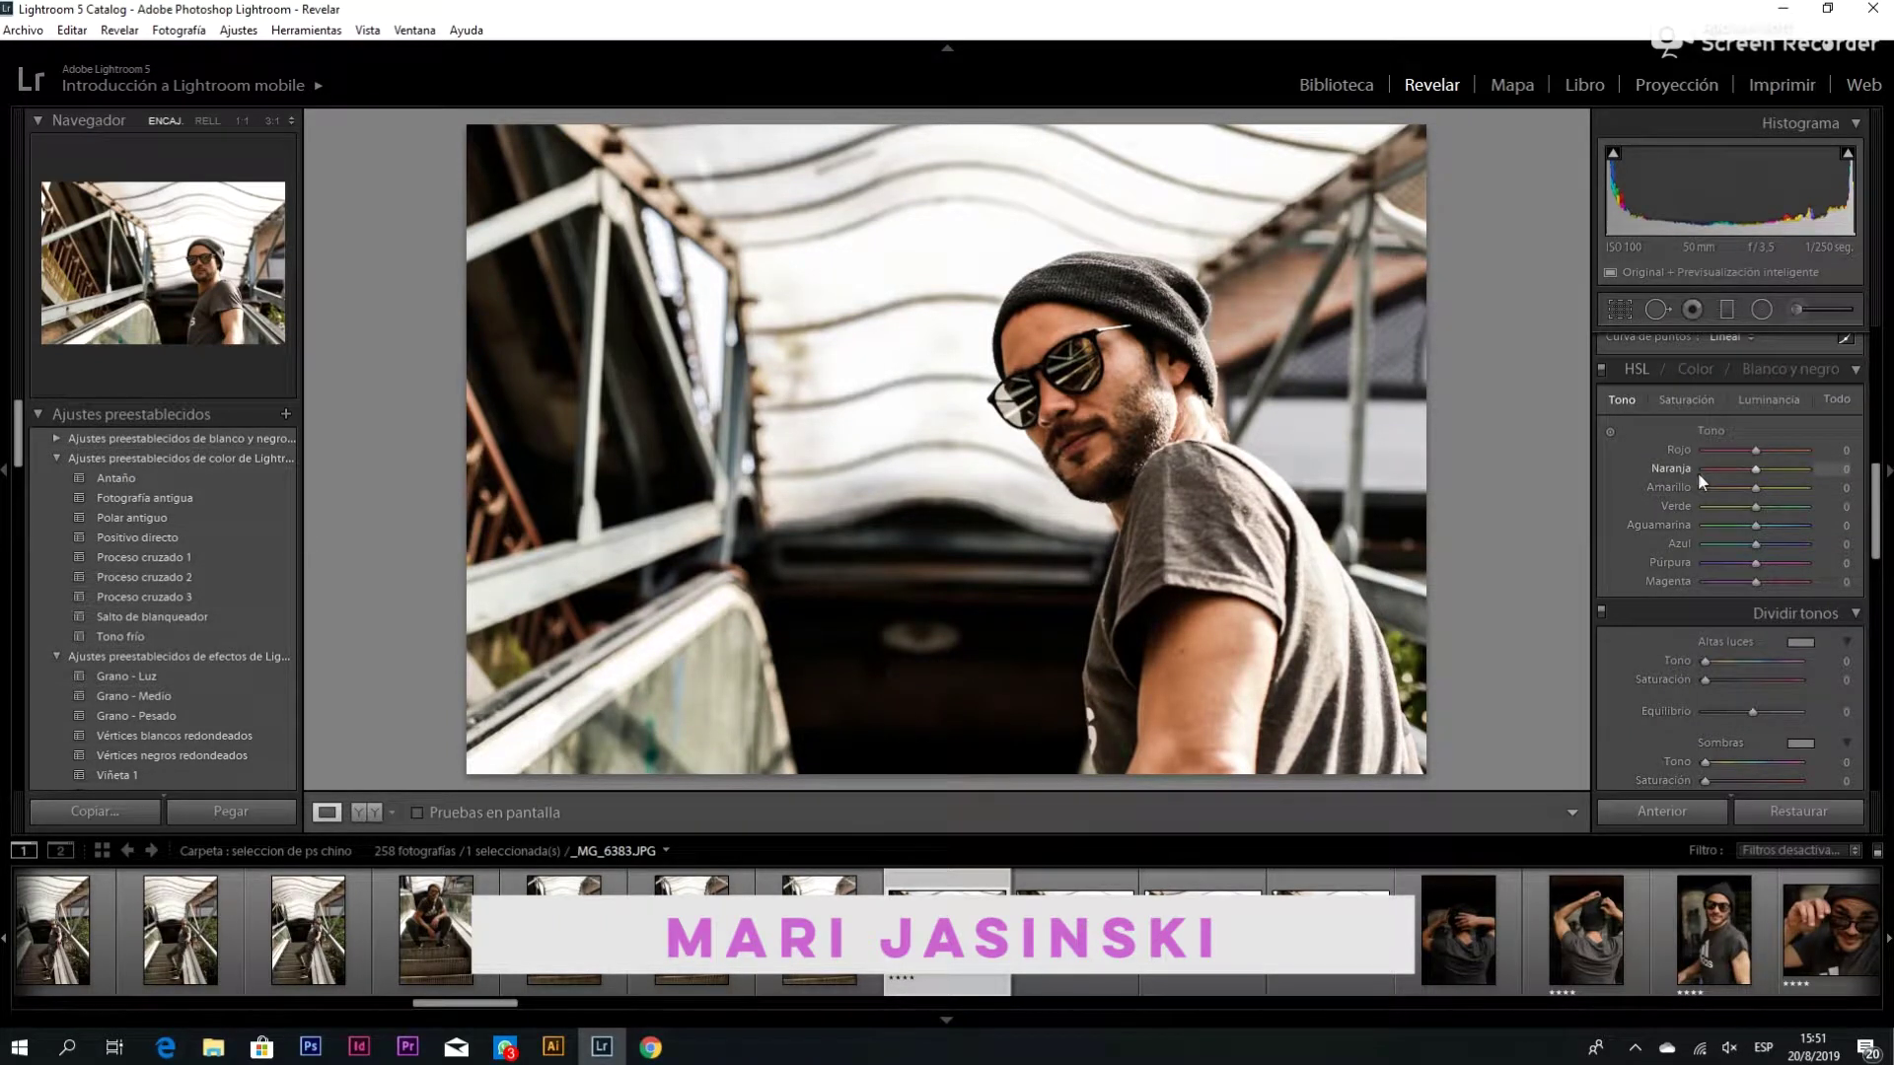
click(1685, 397)
drag(1754, 467, 1745, 472)
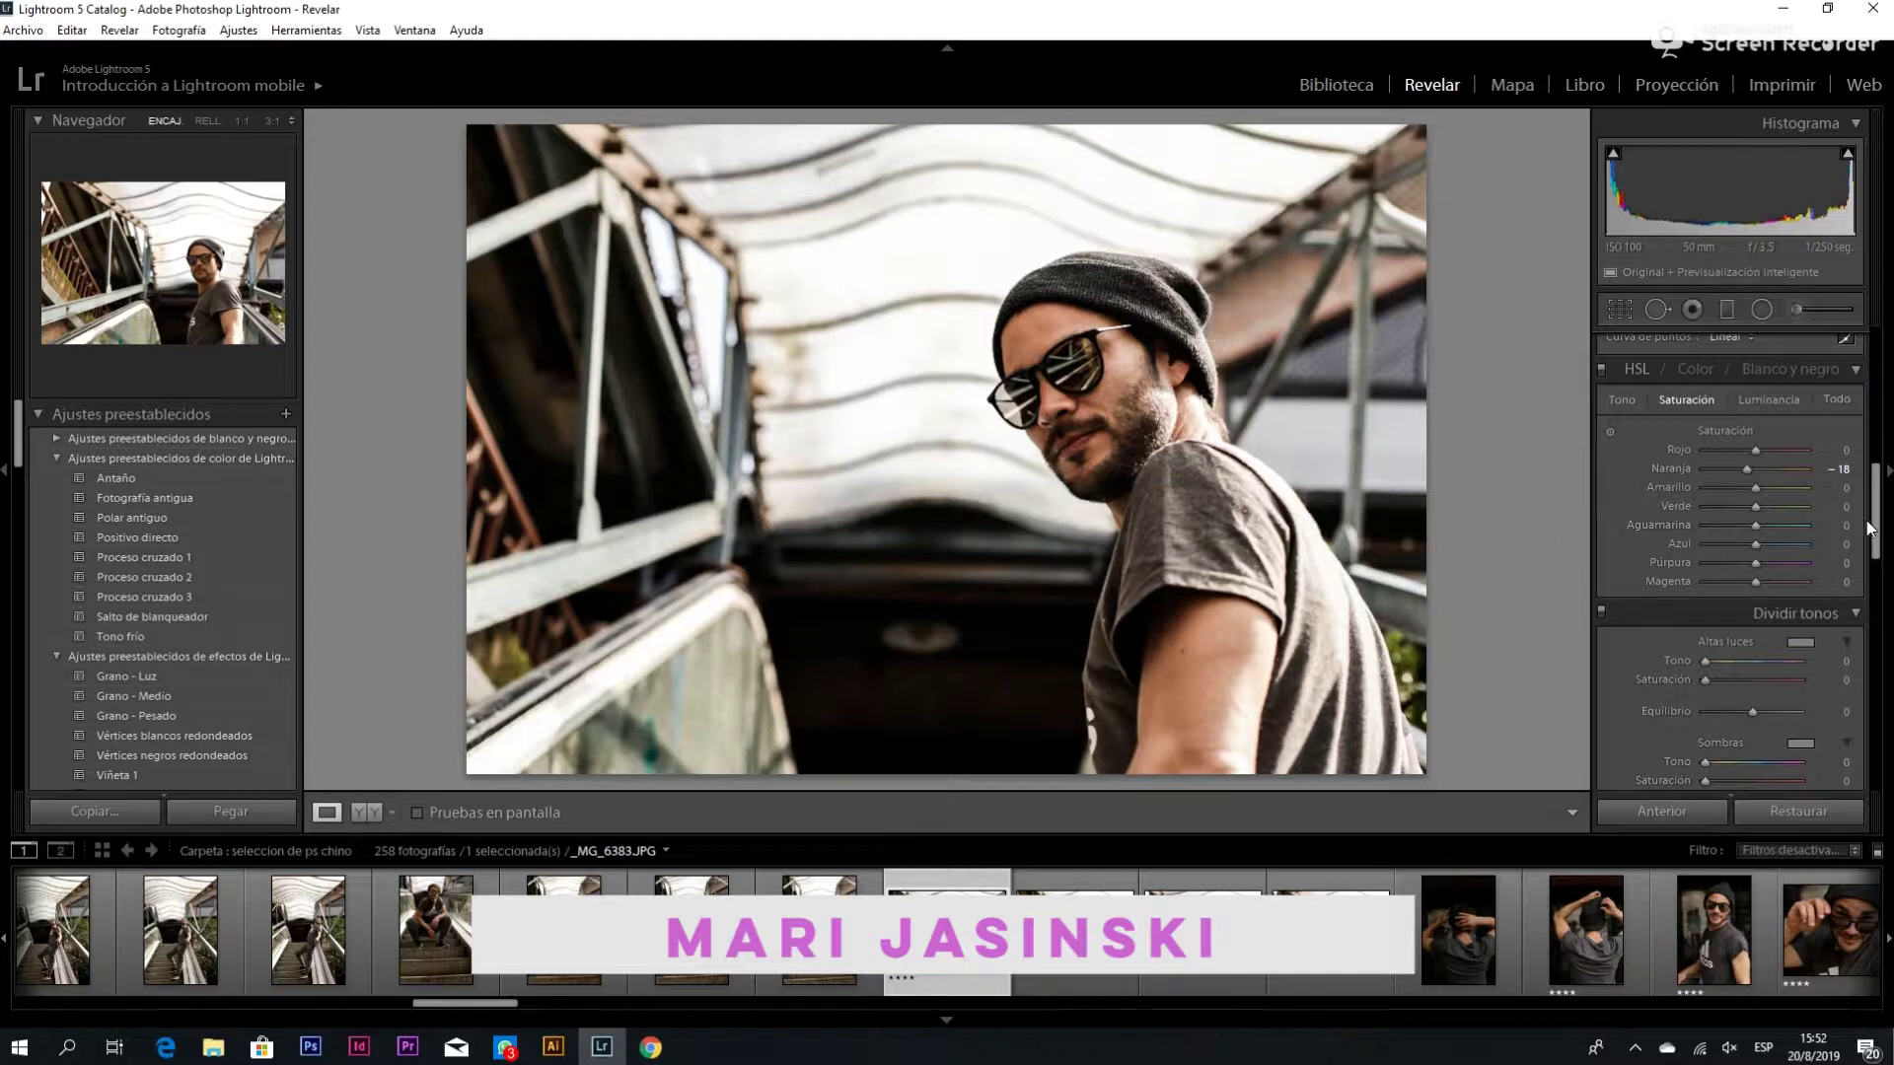
drag(1873, 528, 1874, 573)
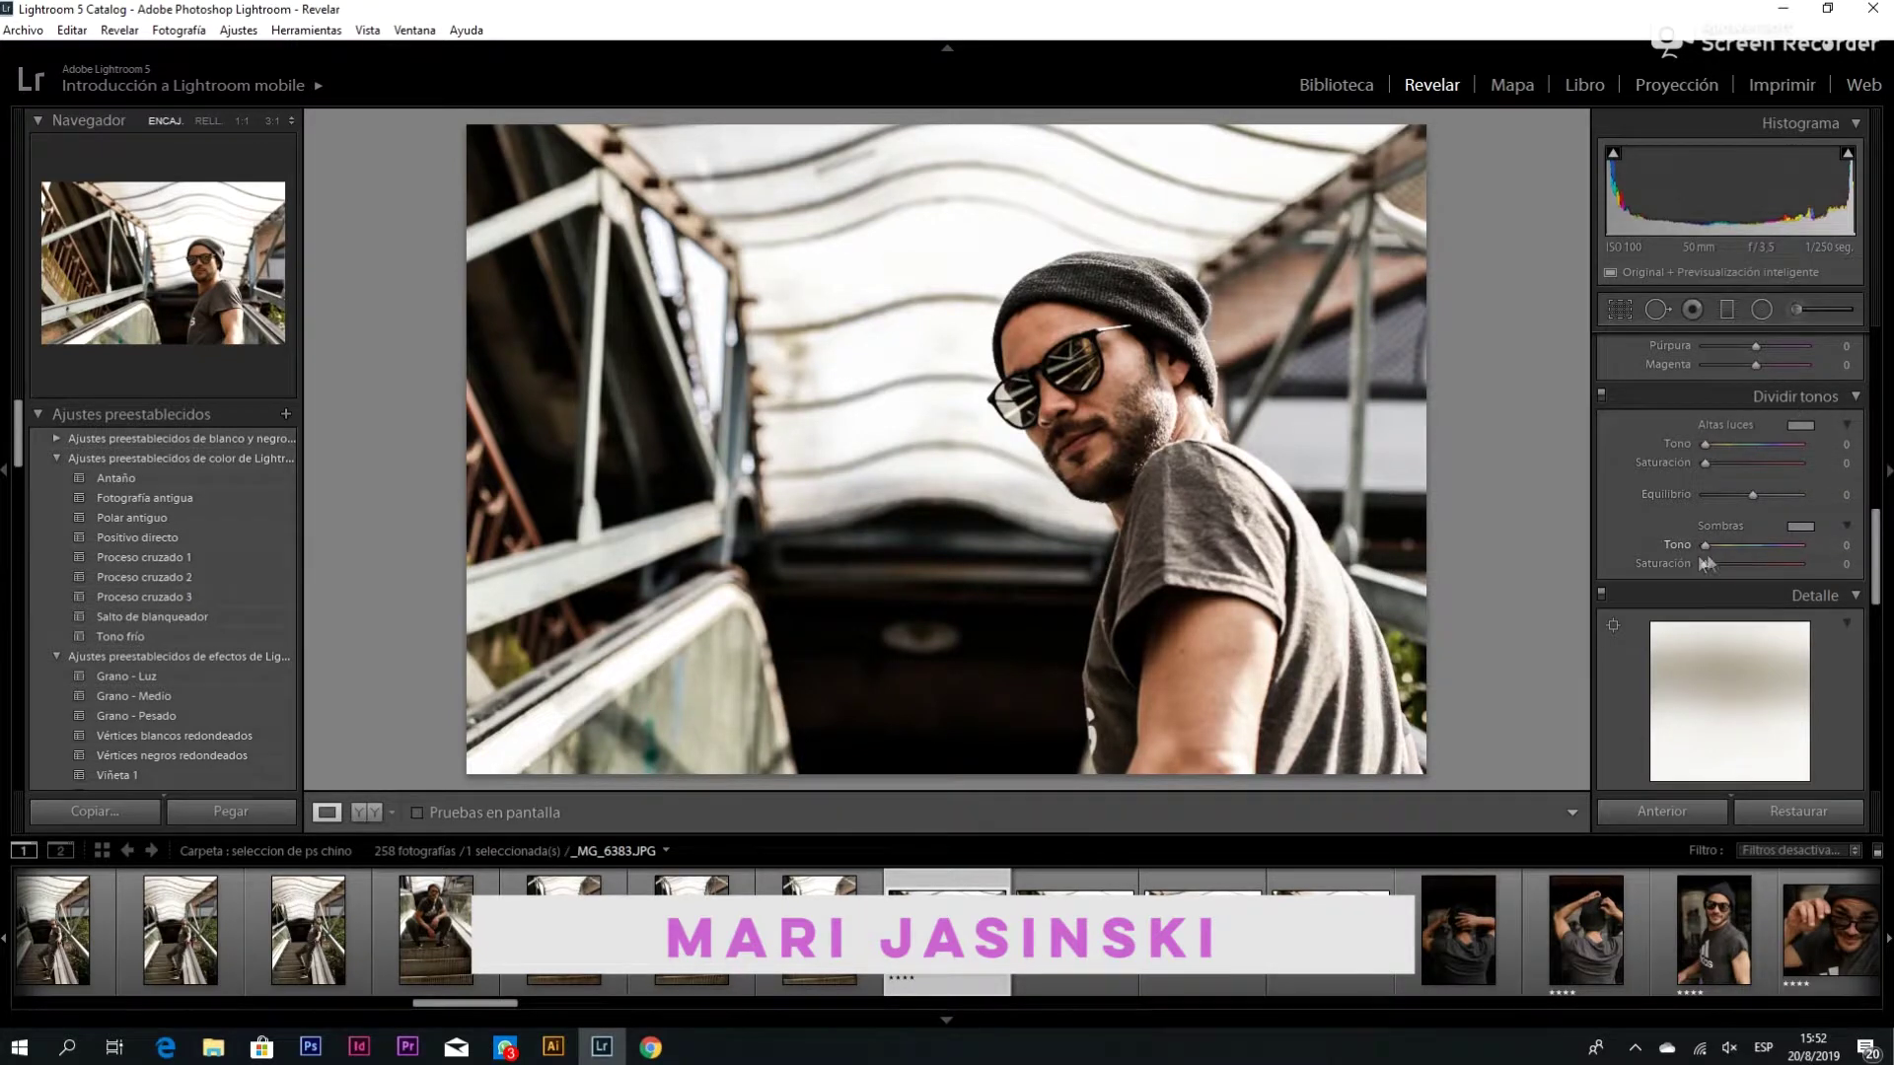
In Split Toning, set Shadows to hue 195, saturation 25 and Highlights to hue 34, saturation 8
drag(1718, 556, 1761, 558)
drag(1759, 568, 1756, 568)
drag(1717, 578, 1738, 581)
drag(1705, 445, 1711, 445)
mouse_move(1707, 463)
mouse_down()
mouse_move(1744, 467)
mouse_move(1729, 472)
mouse_up()
Beside the original at 1:1, enable lens profile corrections and chromatic aberration removal
click(364, 812)
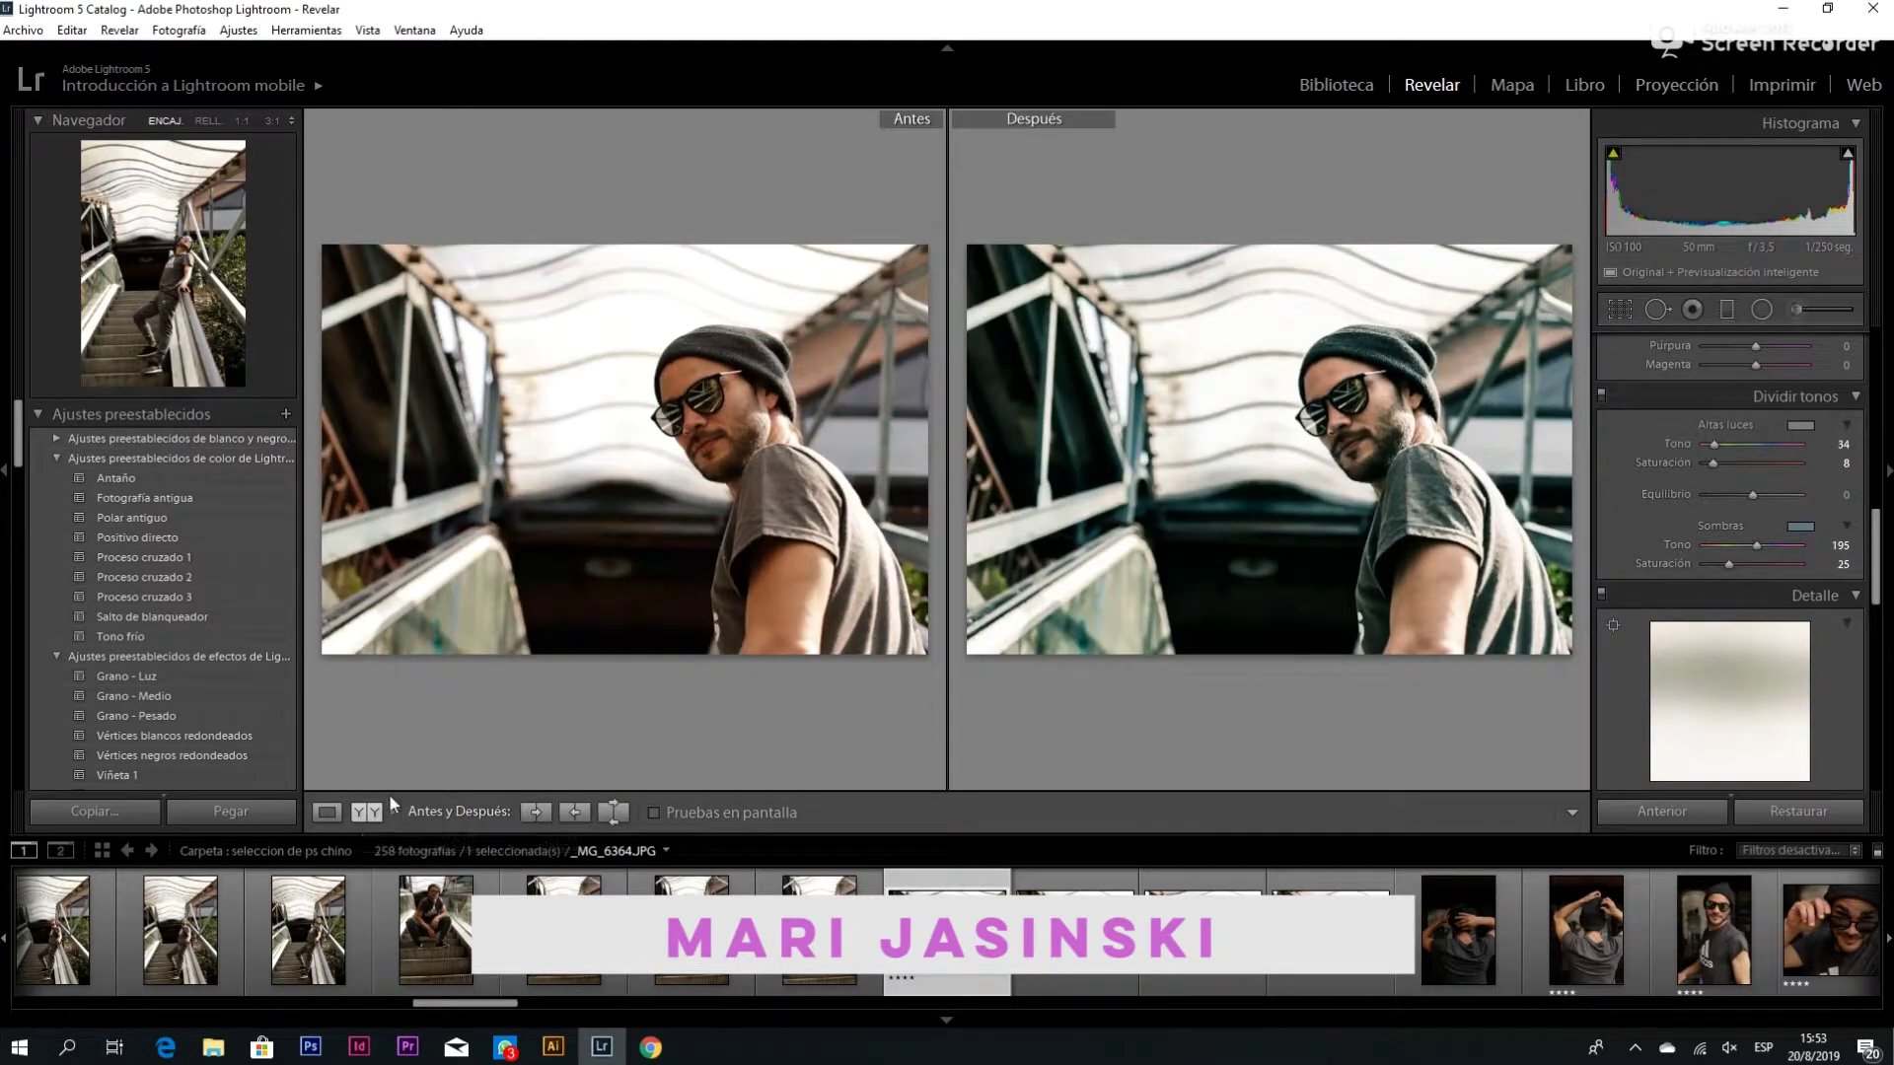
mouse_move(1876, 554)
drag(1880, 596, 1879, 658)
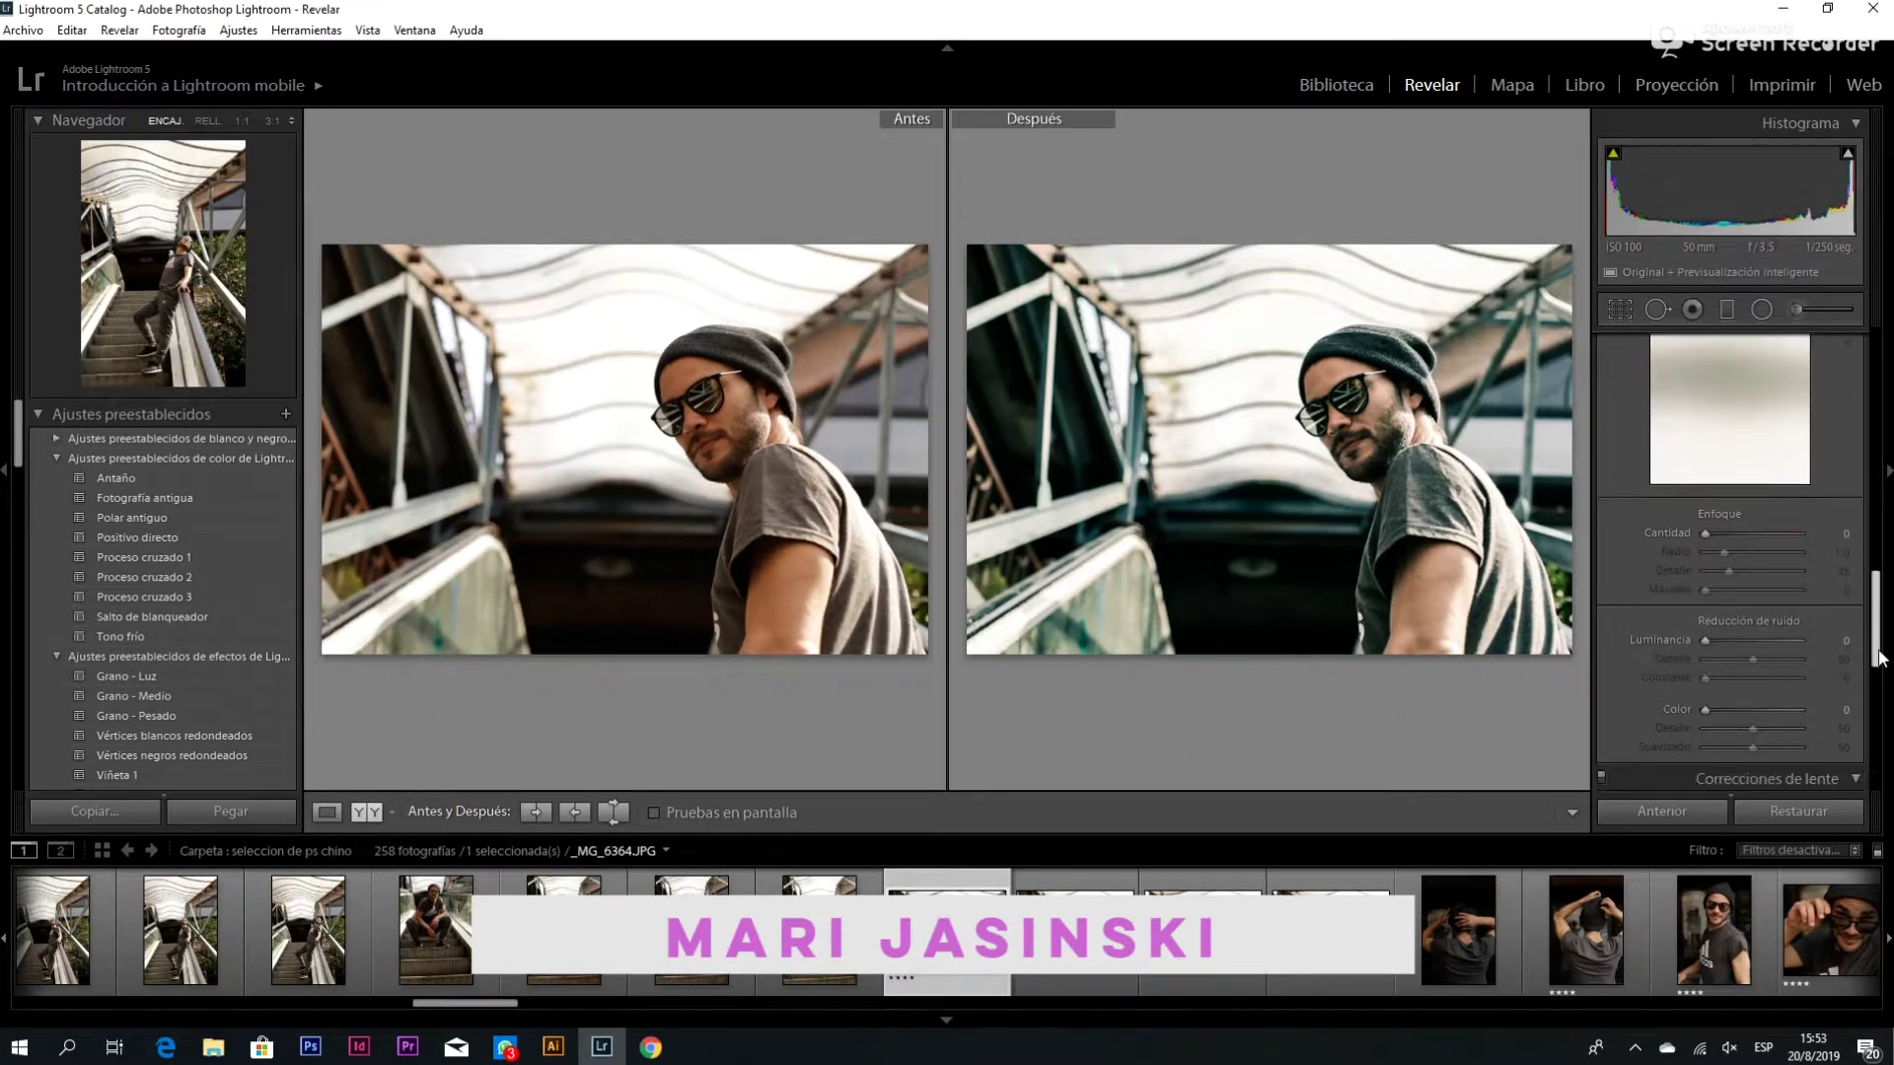
click(1367, 419)
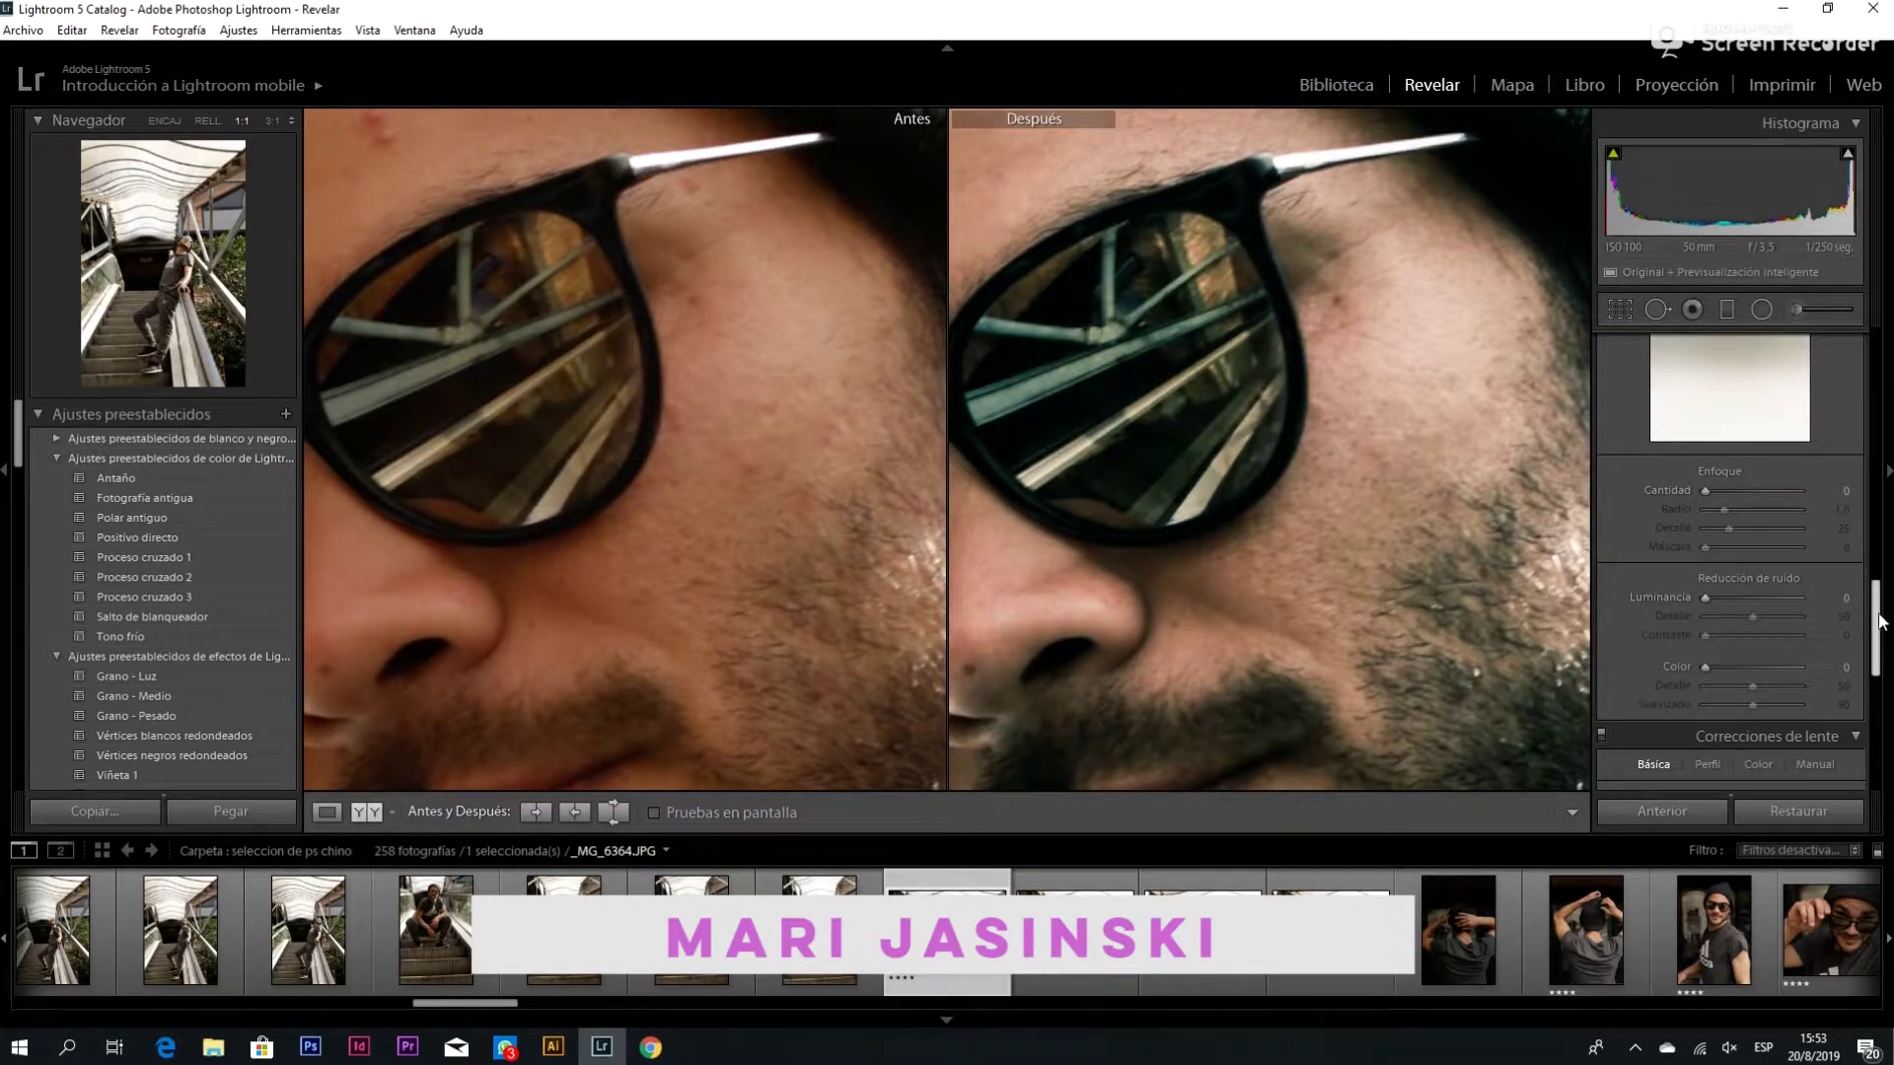
scroll(1775, 592, down, 5)
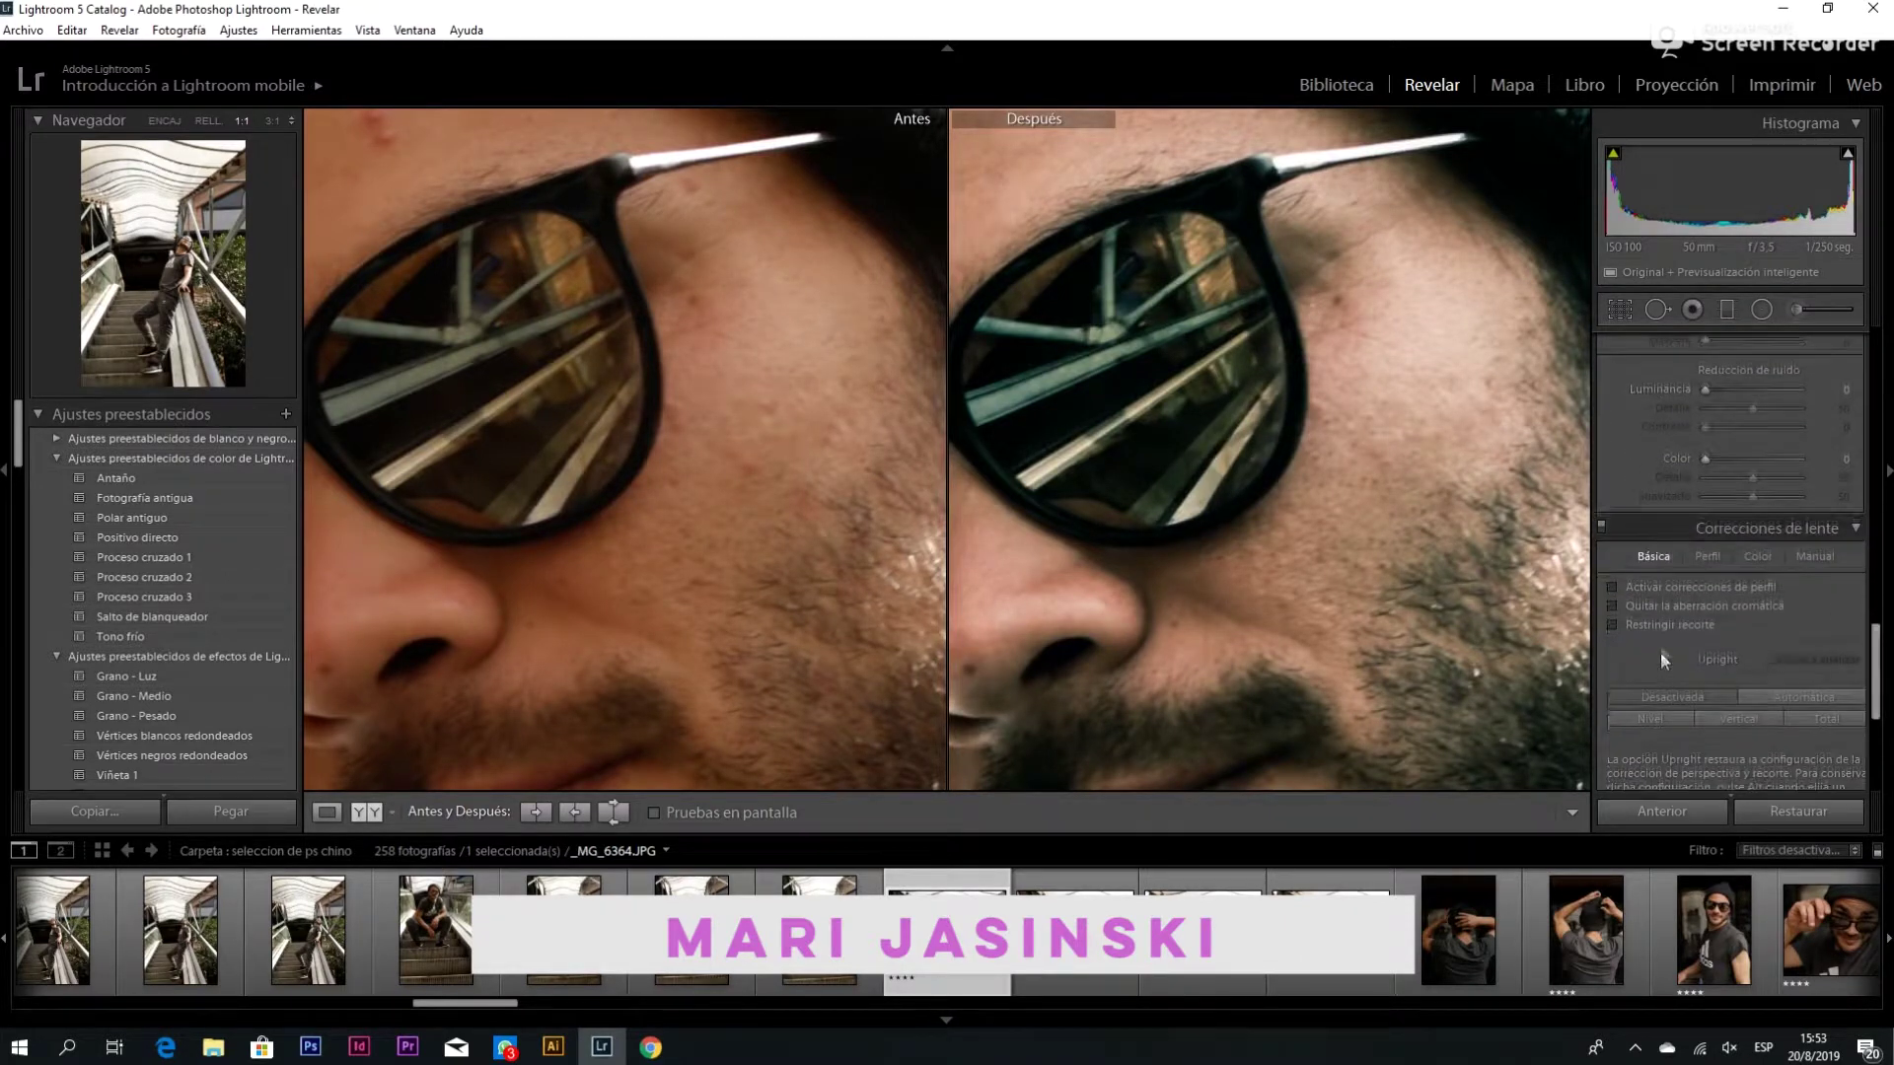
click(1612, 590)
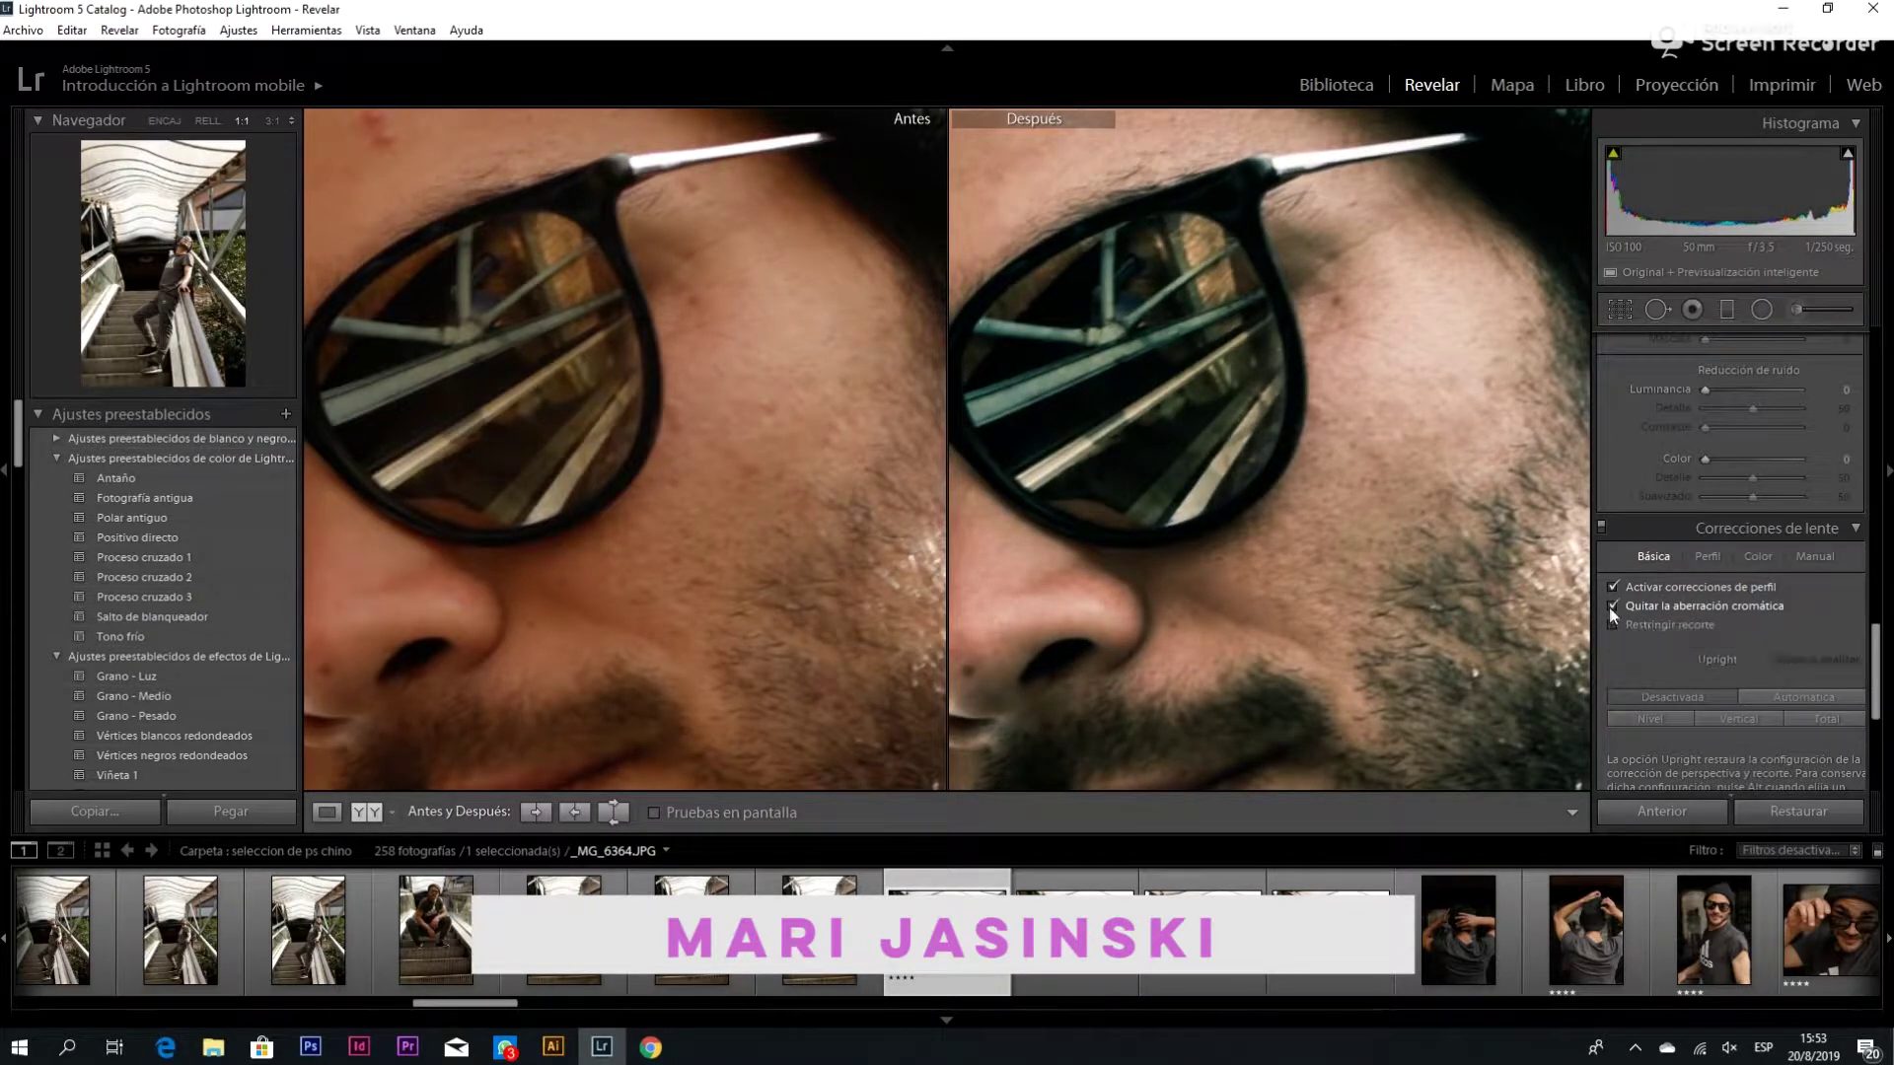
drag(1875, 663, 1874, 730)
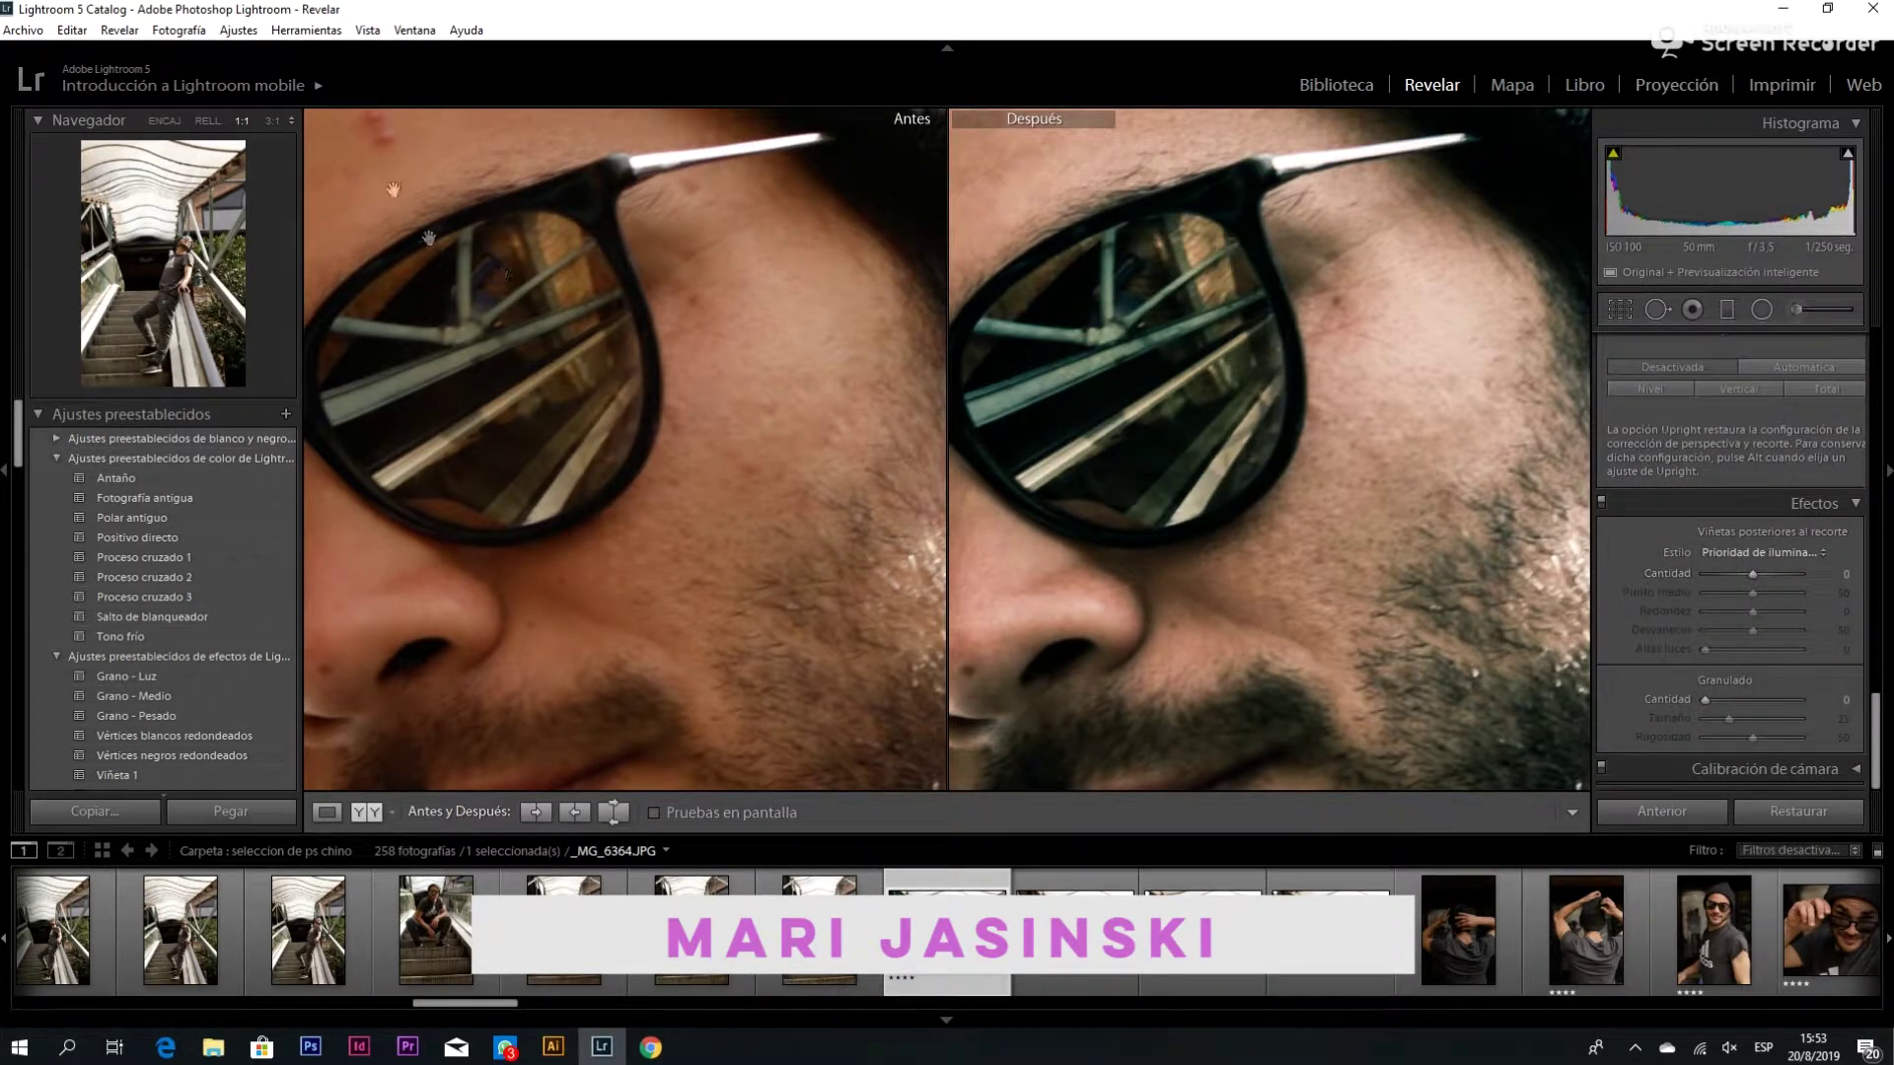
Fit the before/after view and set post-crop vignette Amount to about -67, then back to -42
click(162, 121)
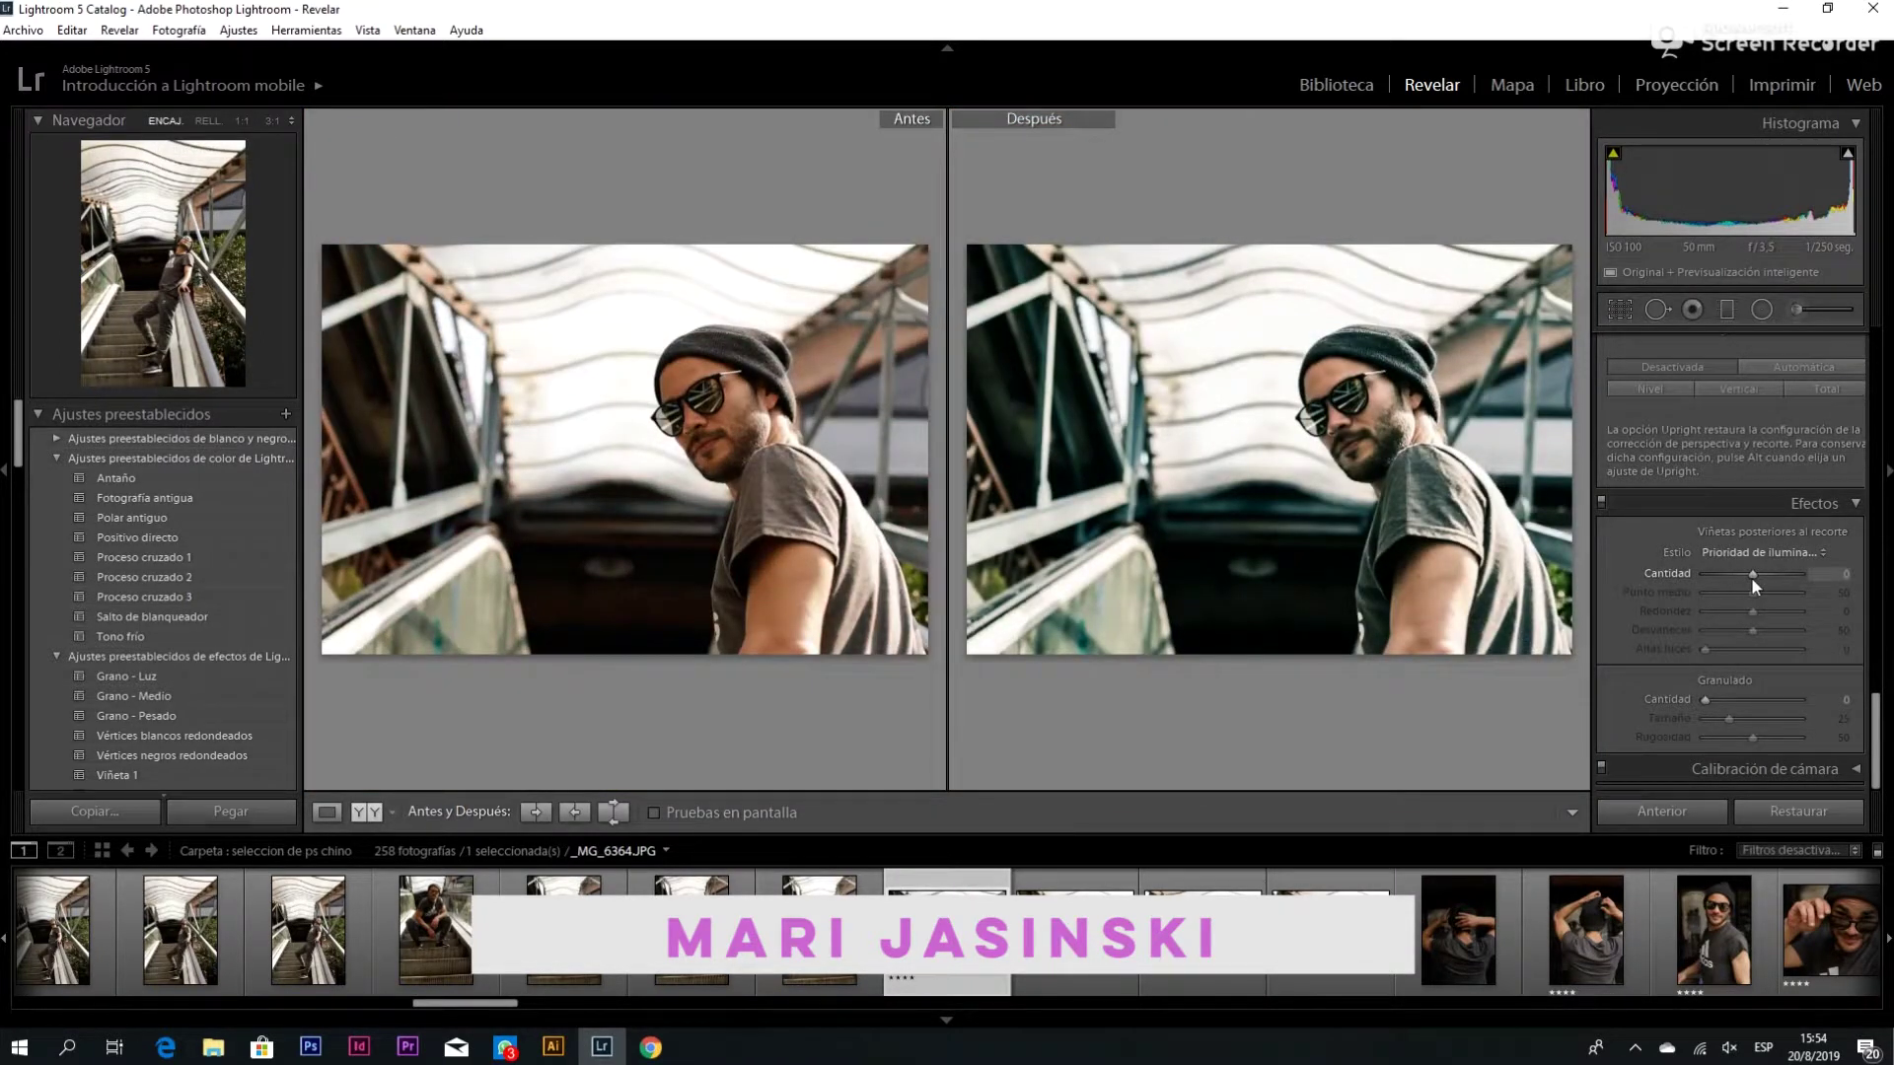
drag(1752, 579, 1747, 578)
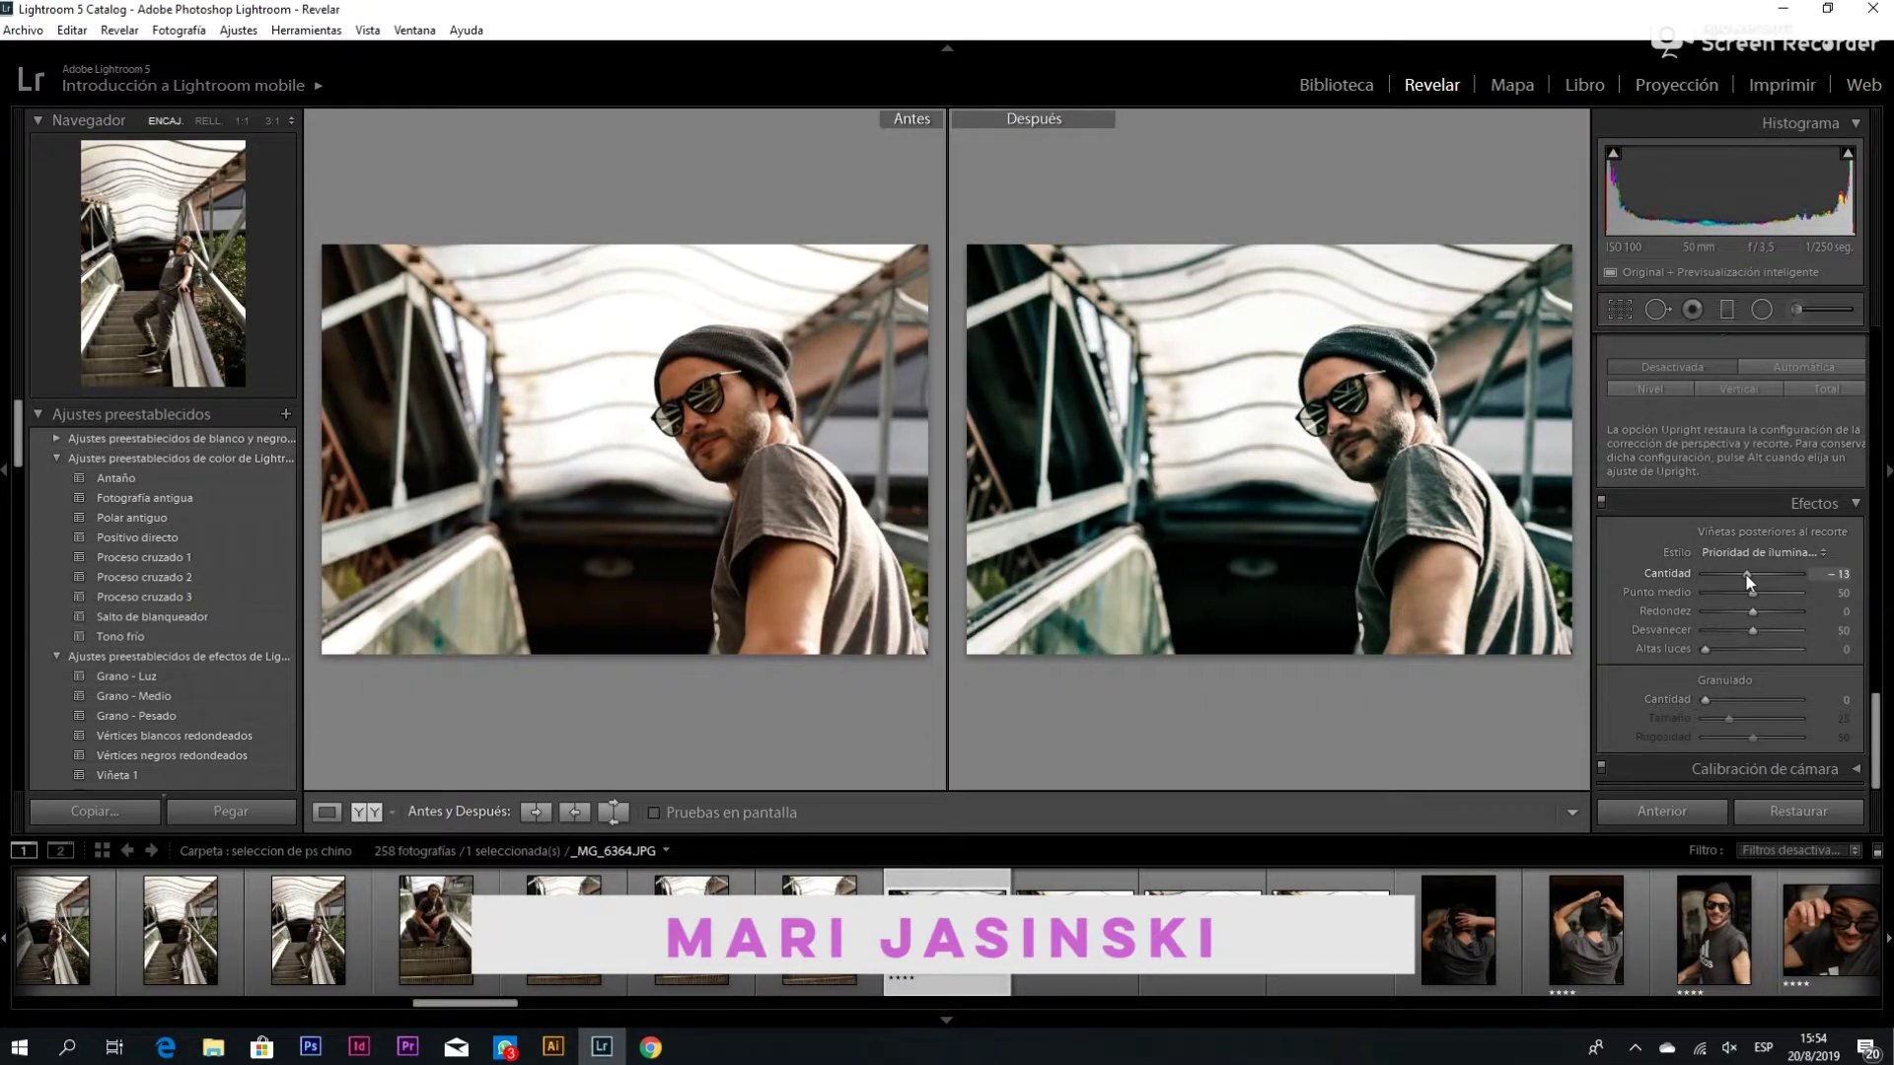
drag(1746, 576, 1721, 575)
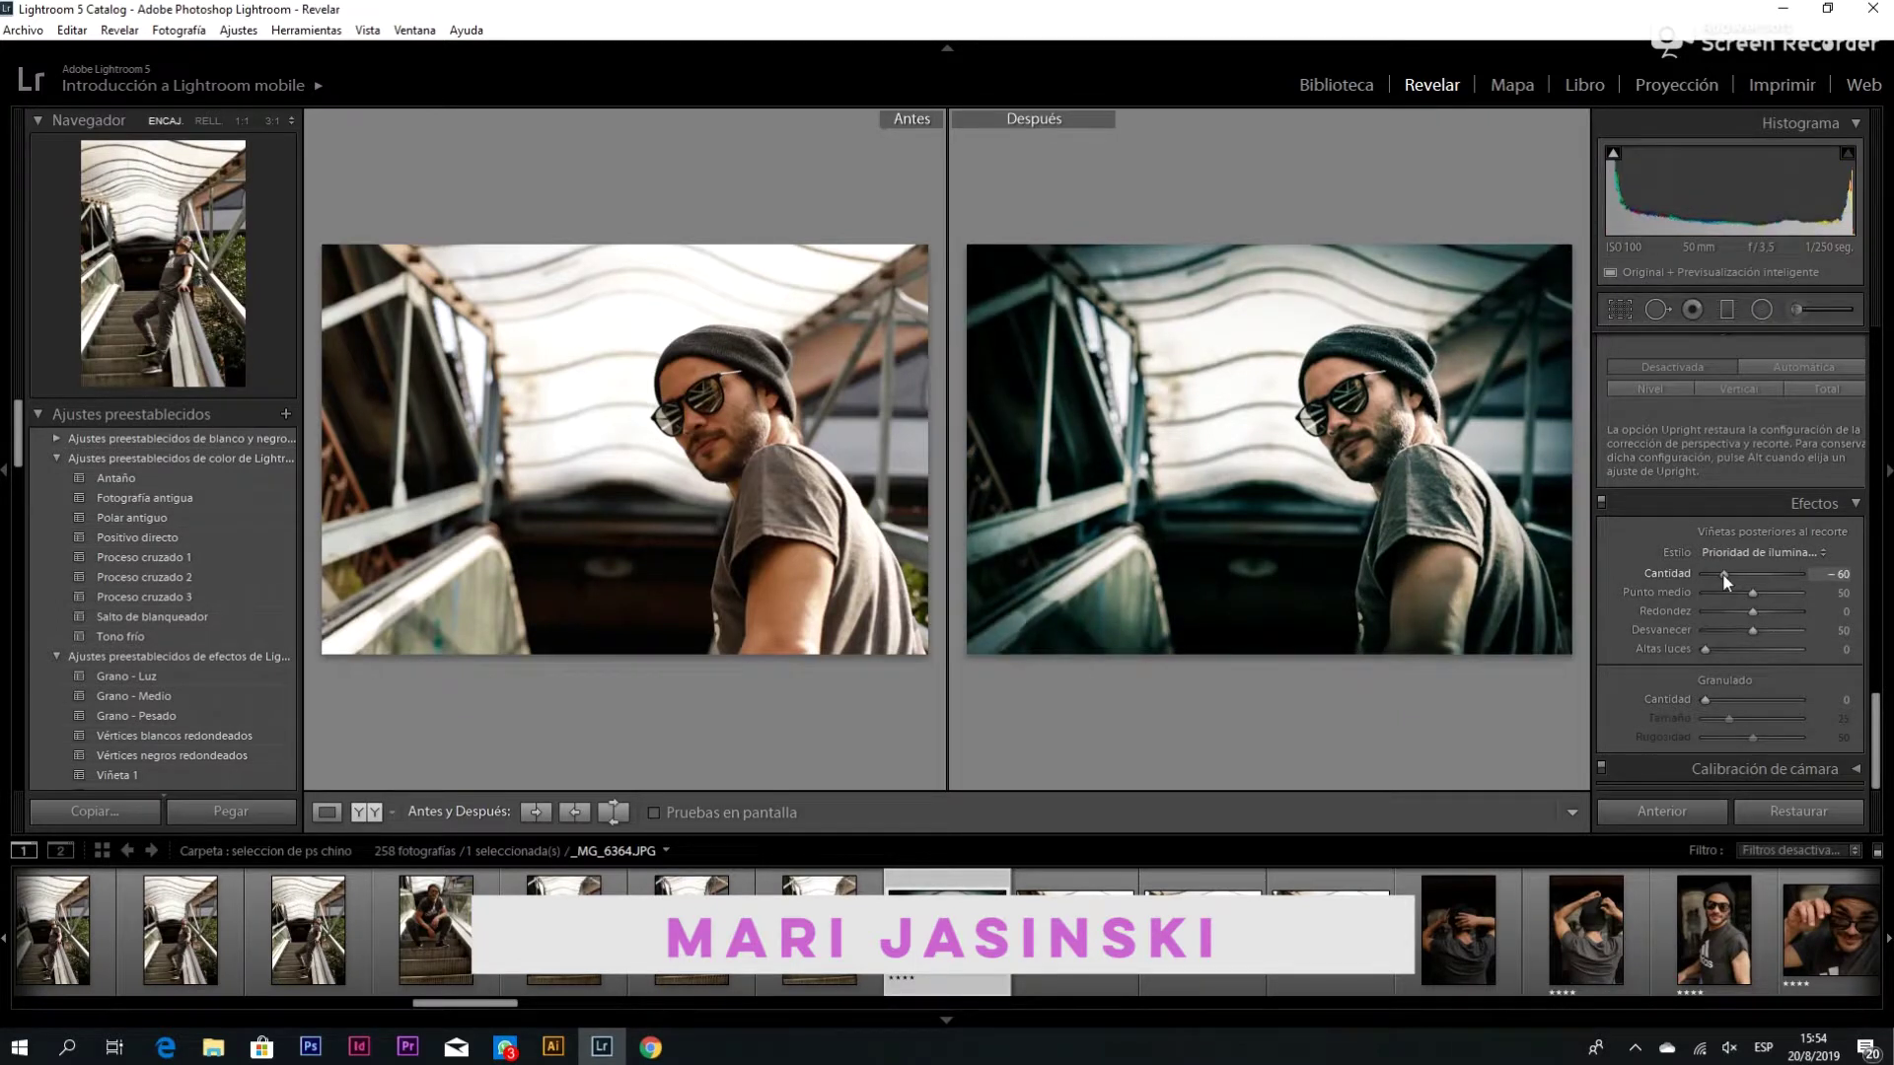
drag(1720, 572, 1742, 576)
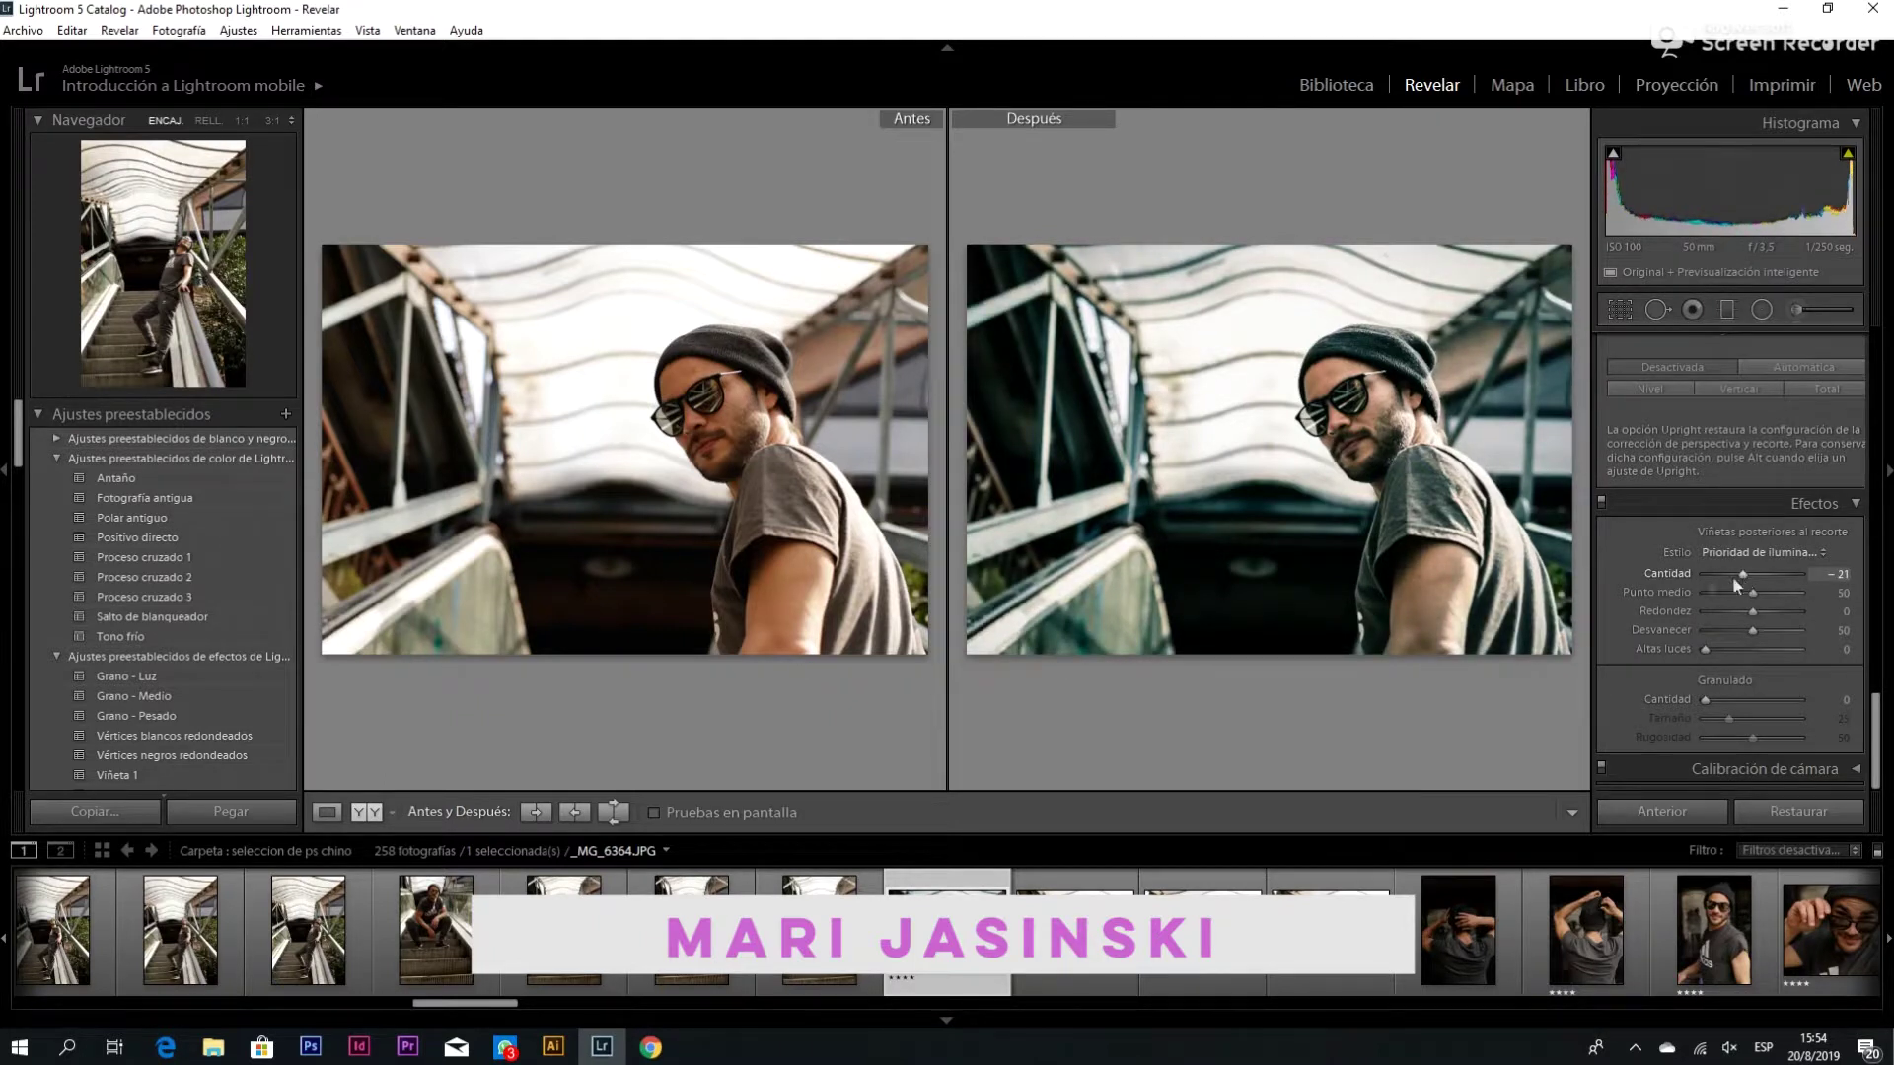
Switch to Loupe view, pick the Adjustment Brush, and open its Effect preset list
click(326, 812)
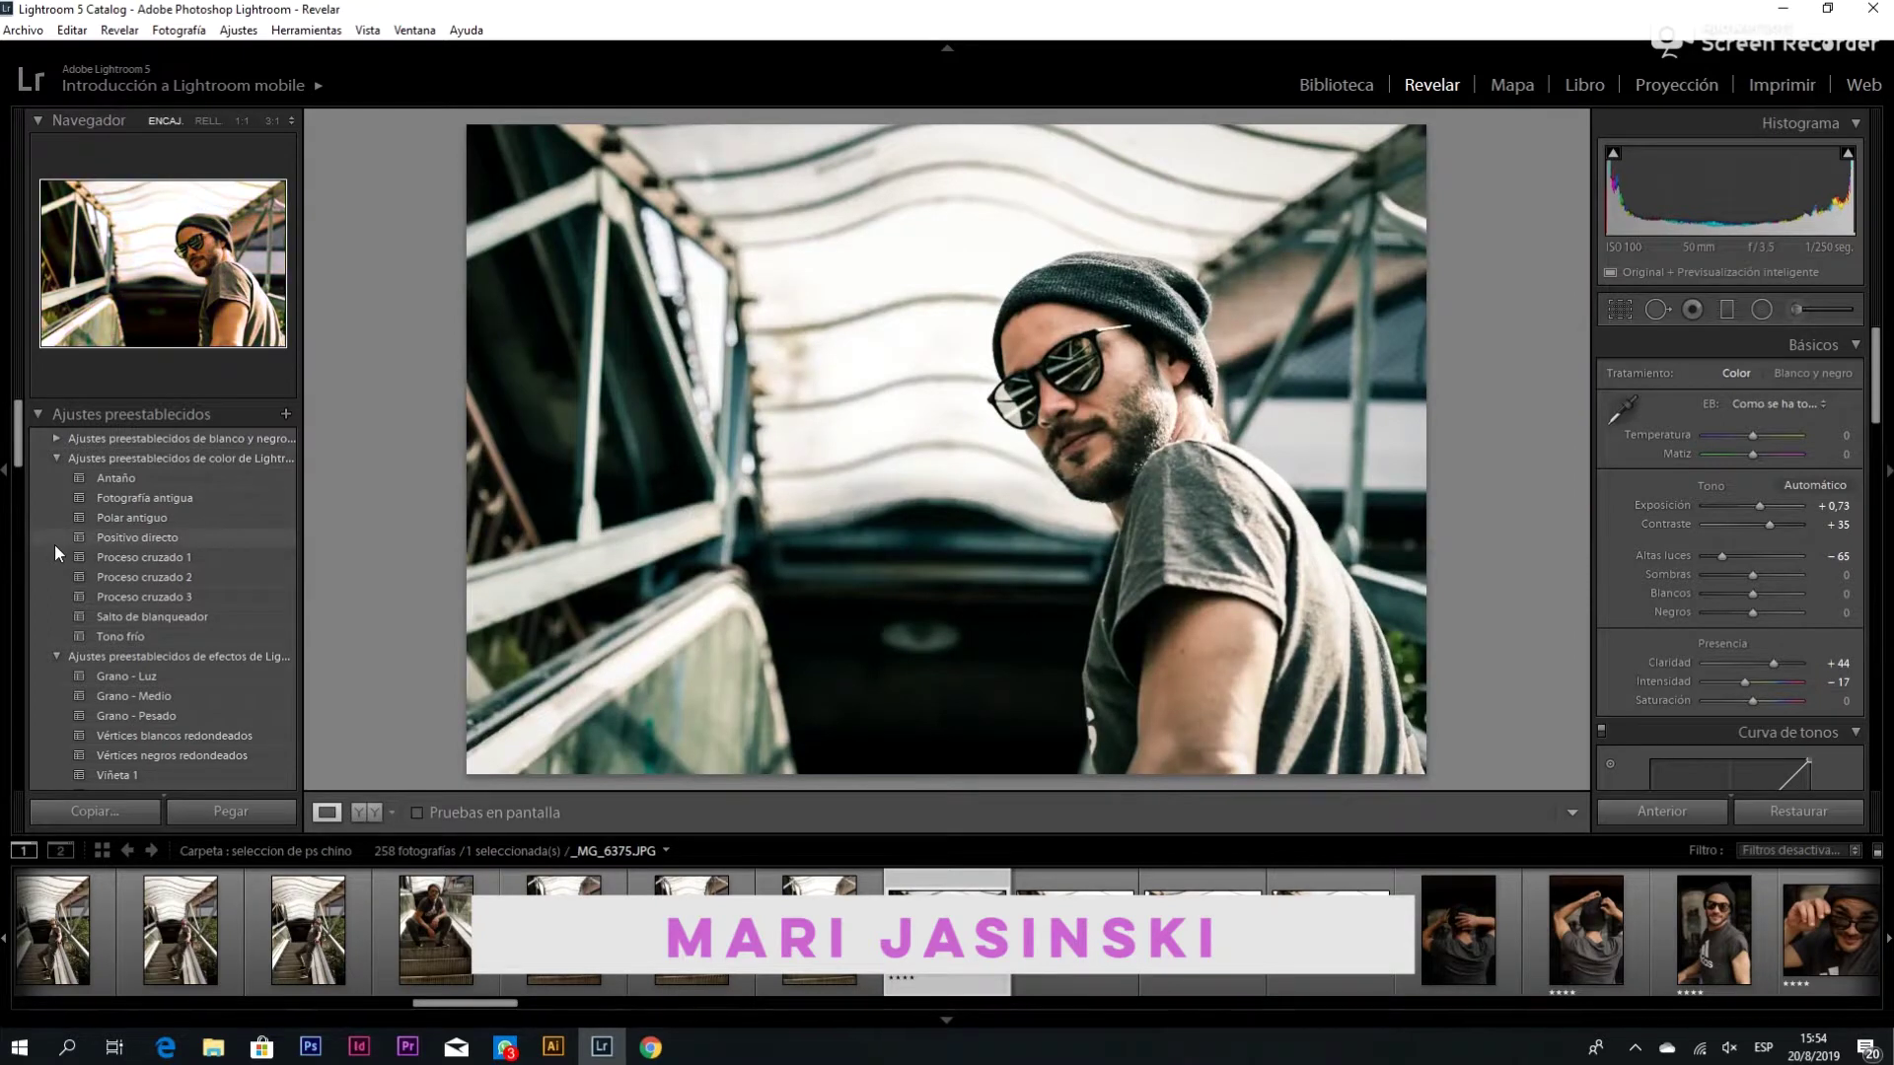
click(1795, 312)
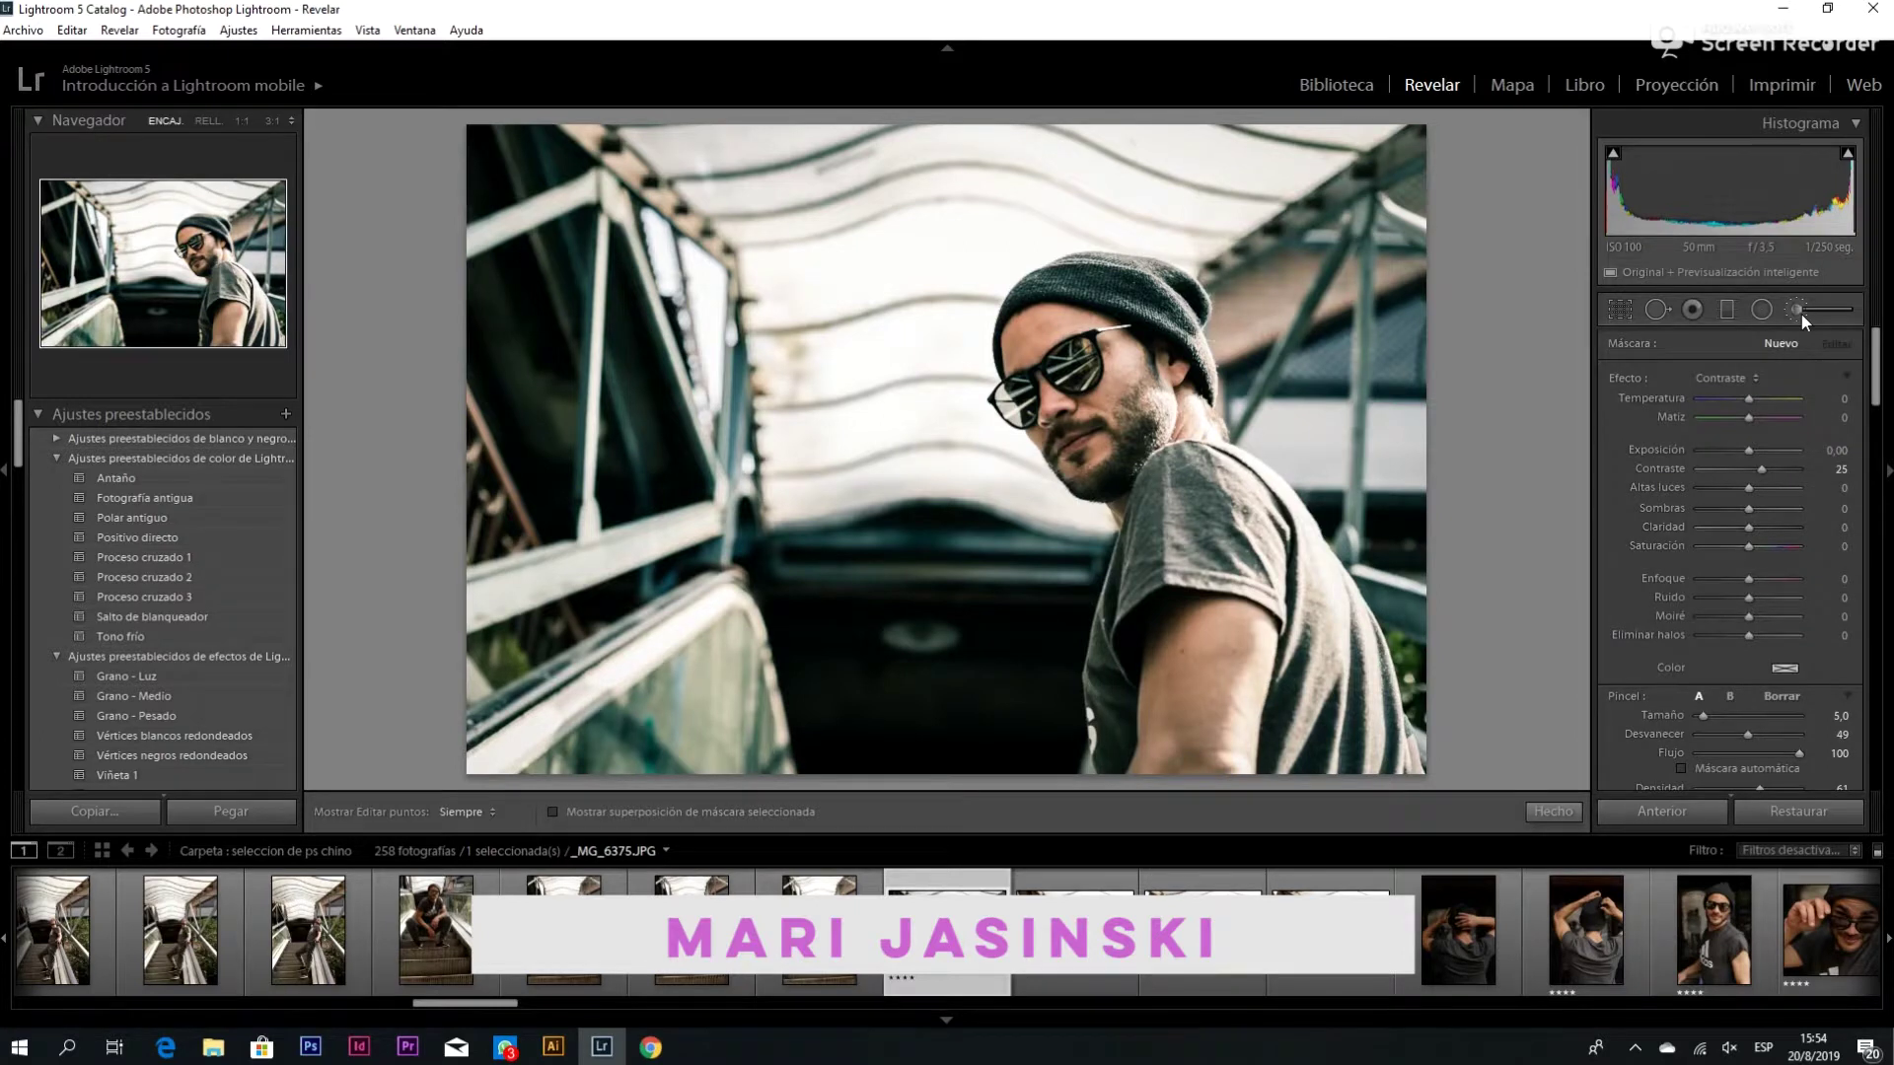
click(1754, 380)
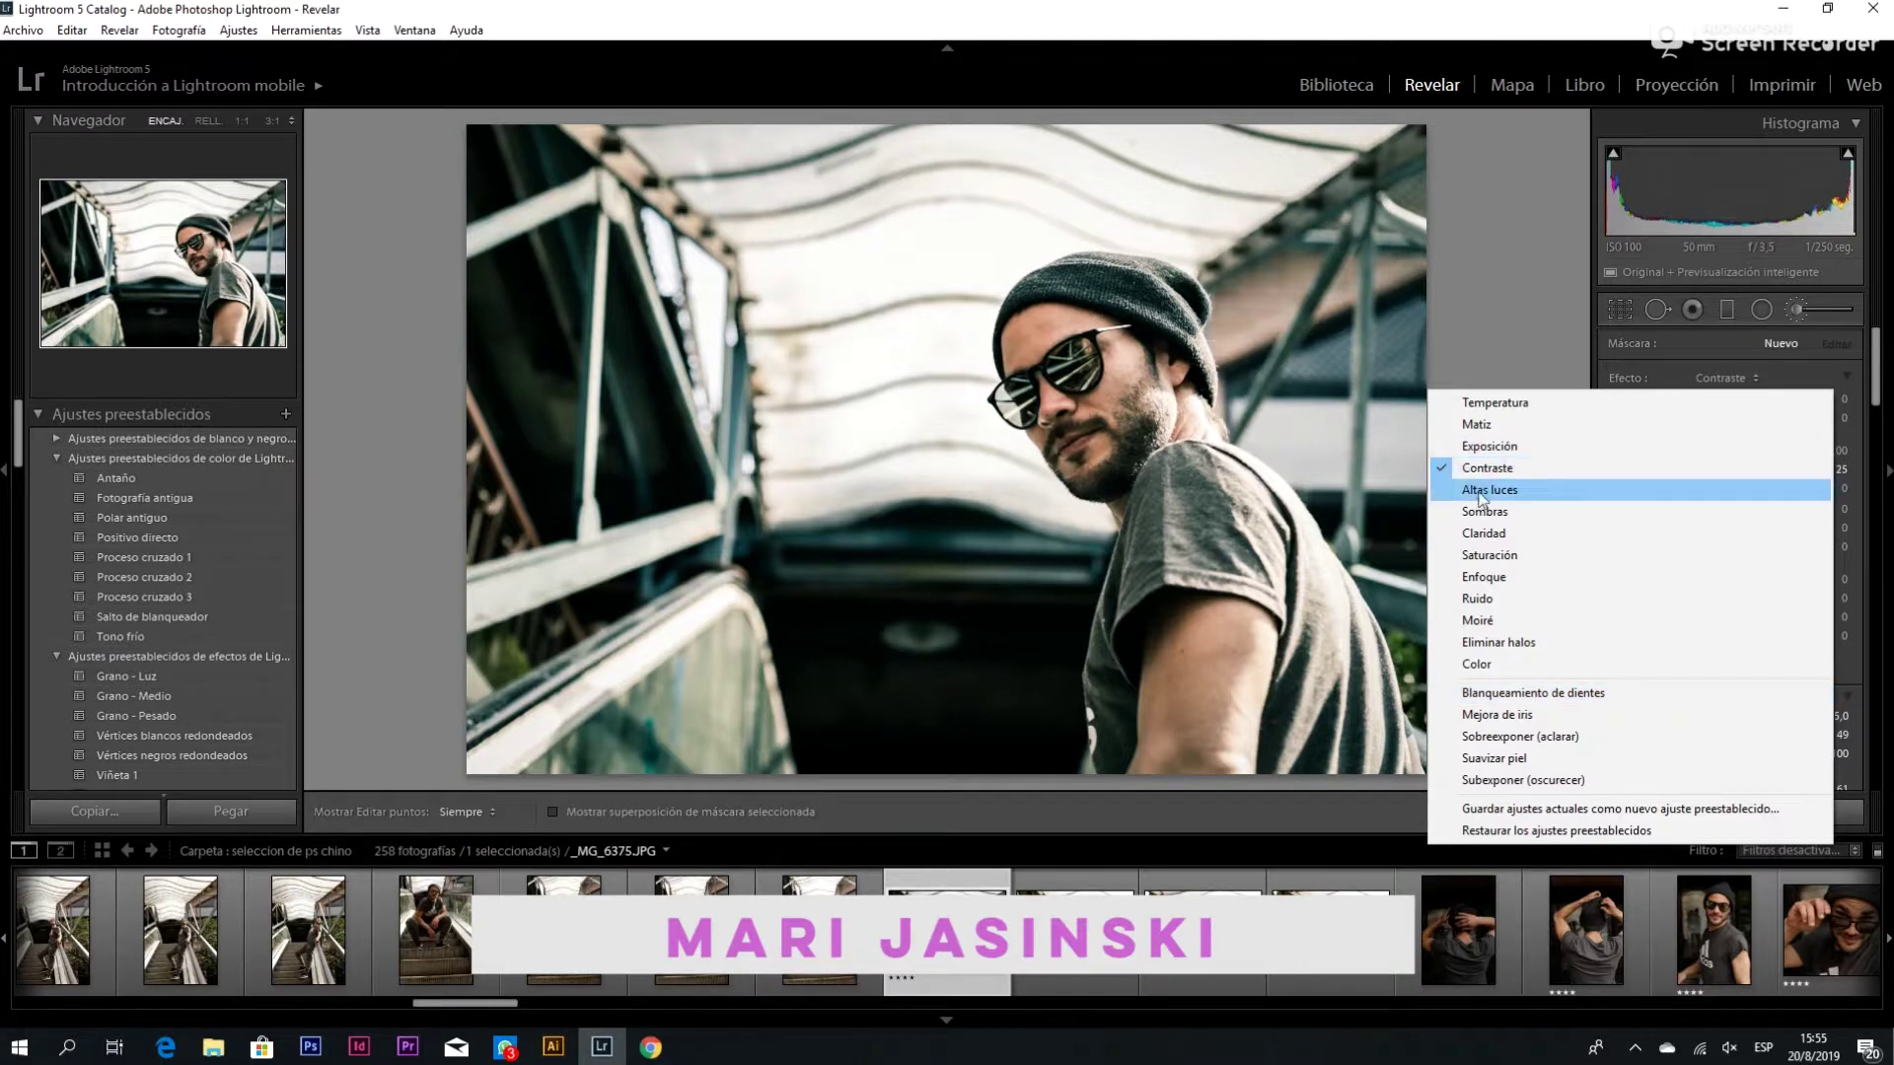
At 1:1, brush Exposure onto the nose side, raise it to +0.88, and show the mask overlay
click(1485, 449)
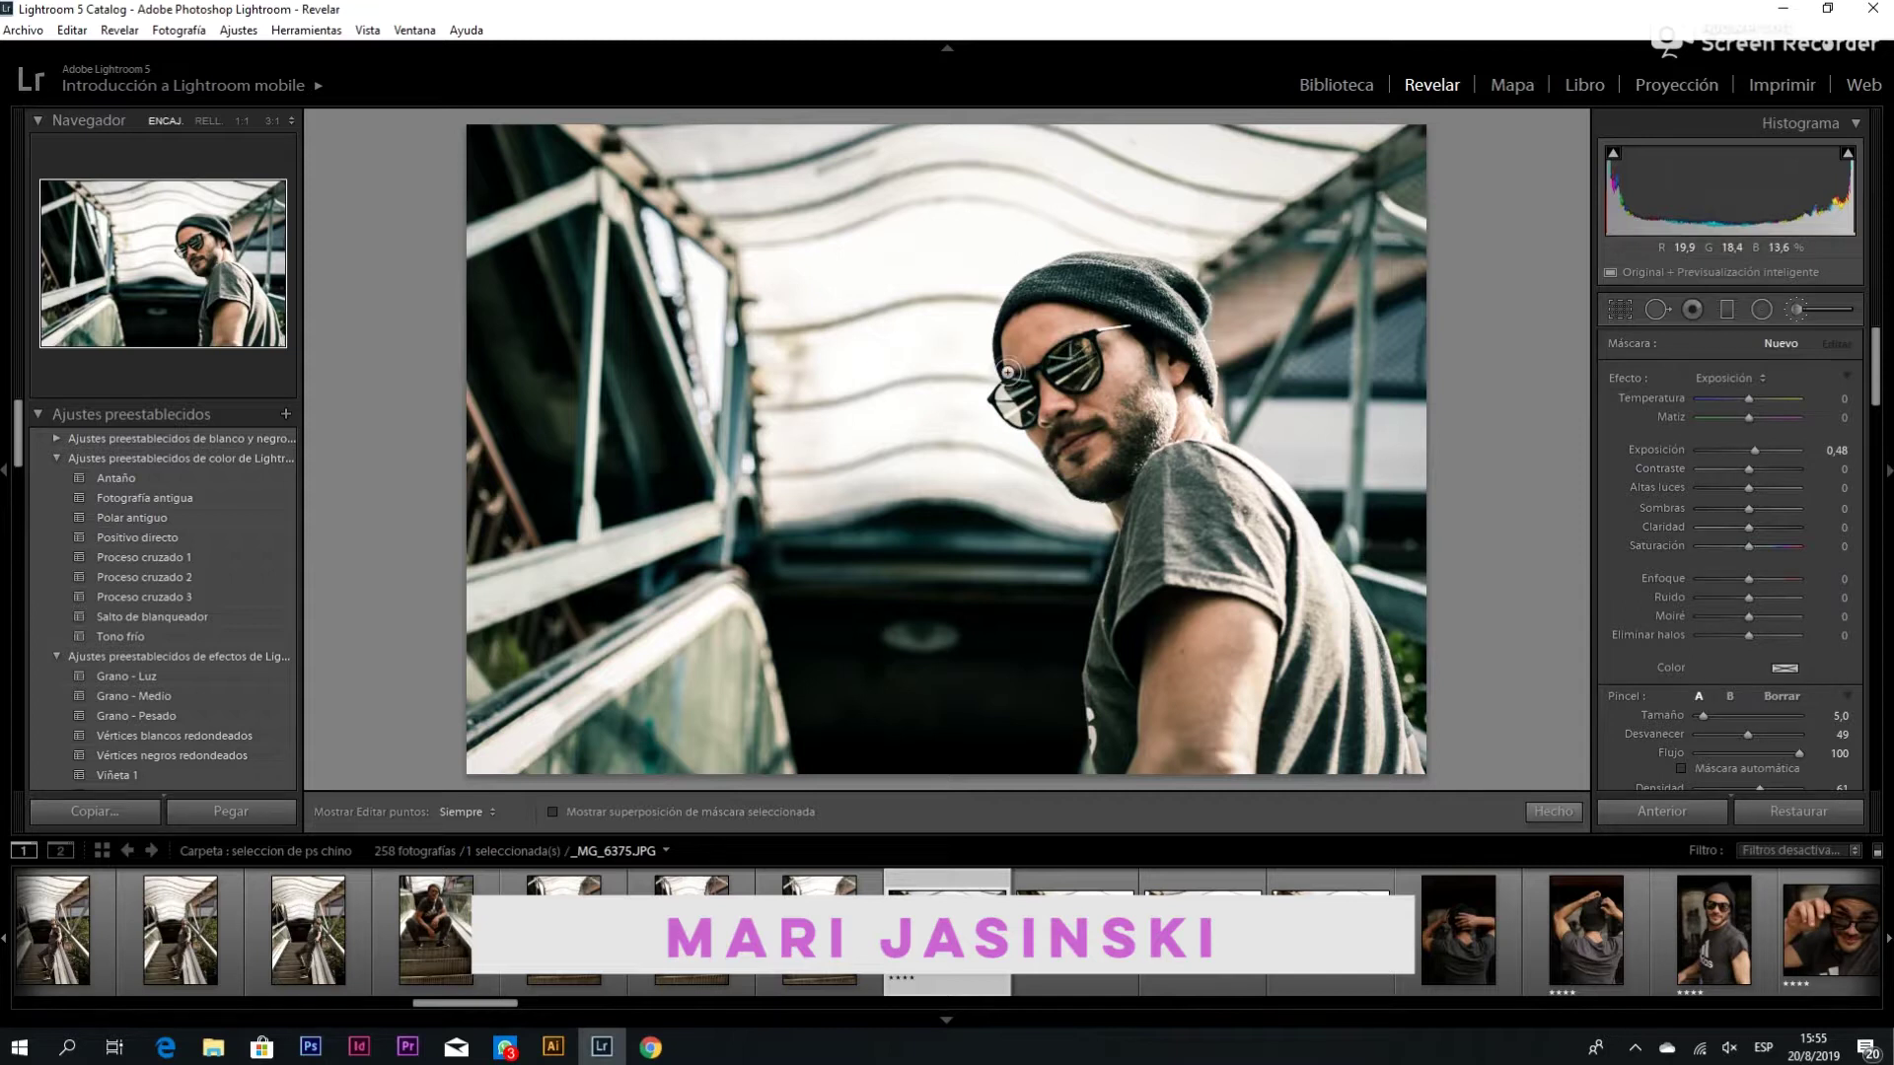
click(242, 122)
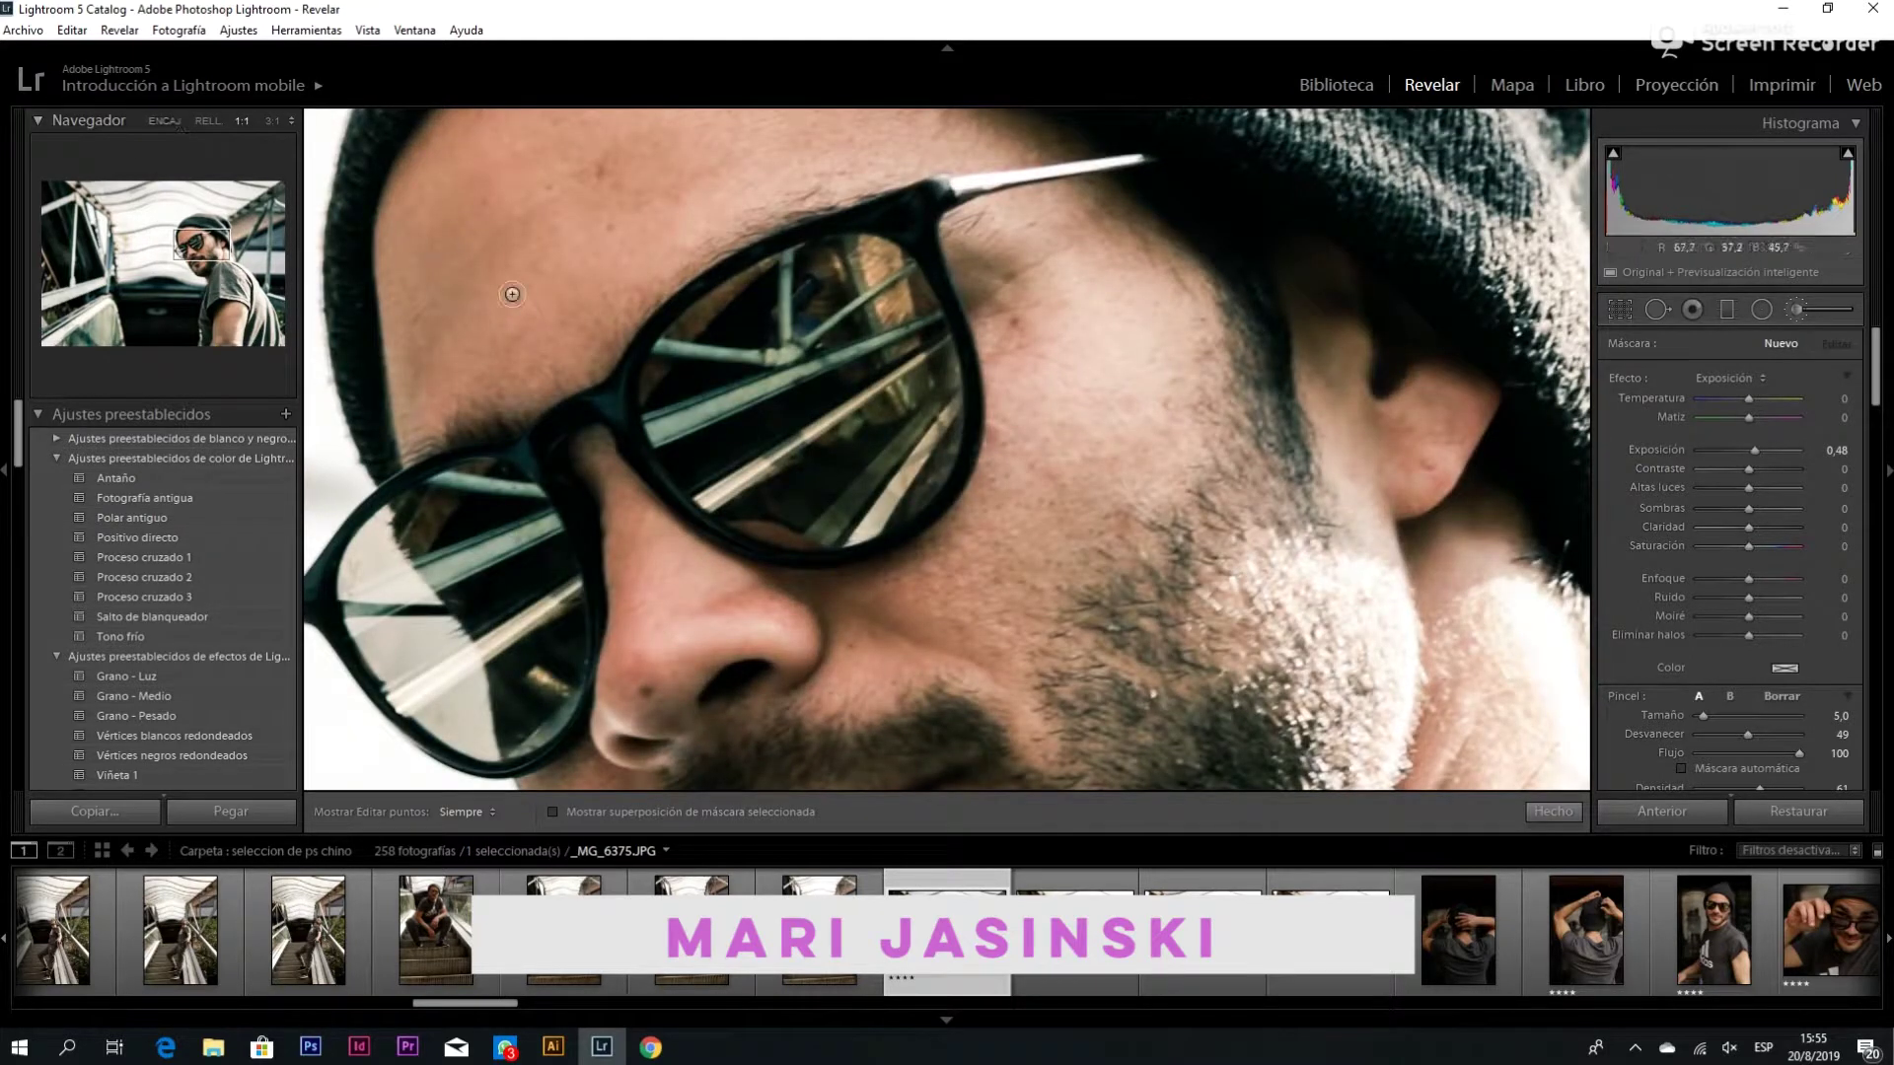
scroll(646, 686, up, 3)
drag(1635, 629, 1637, 621)
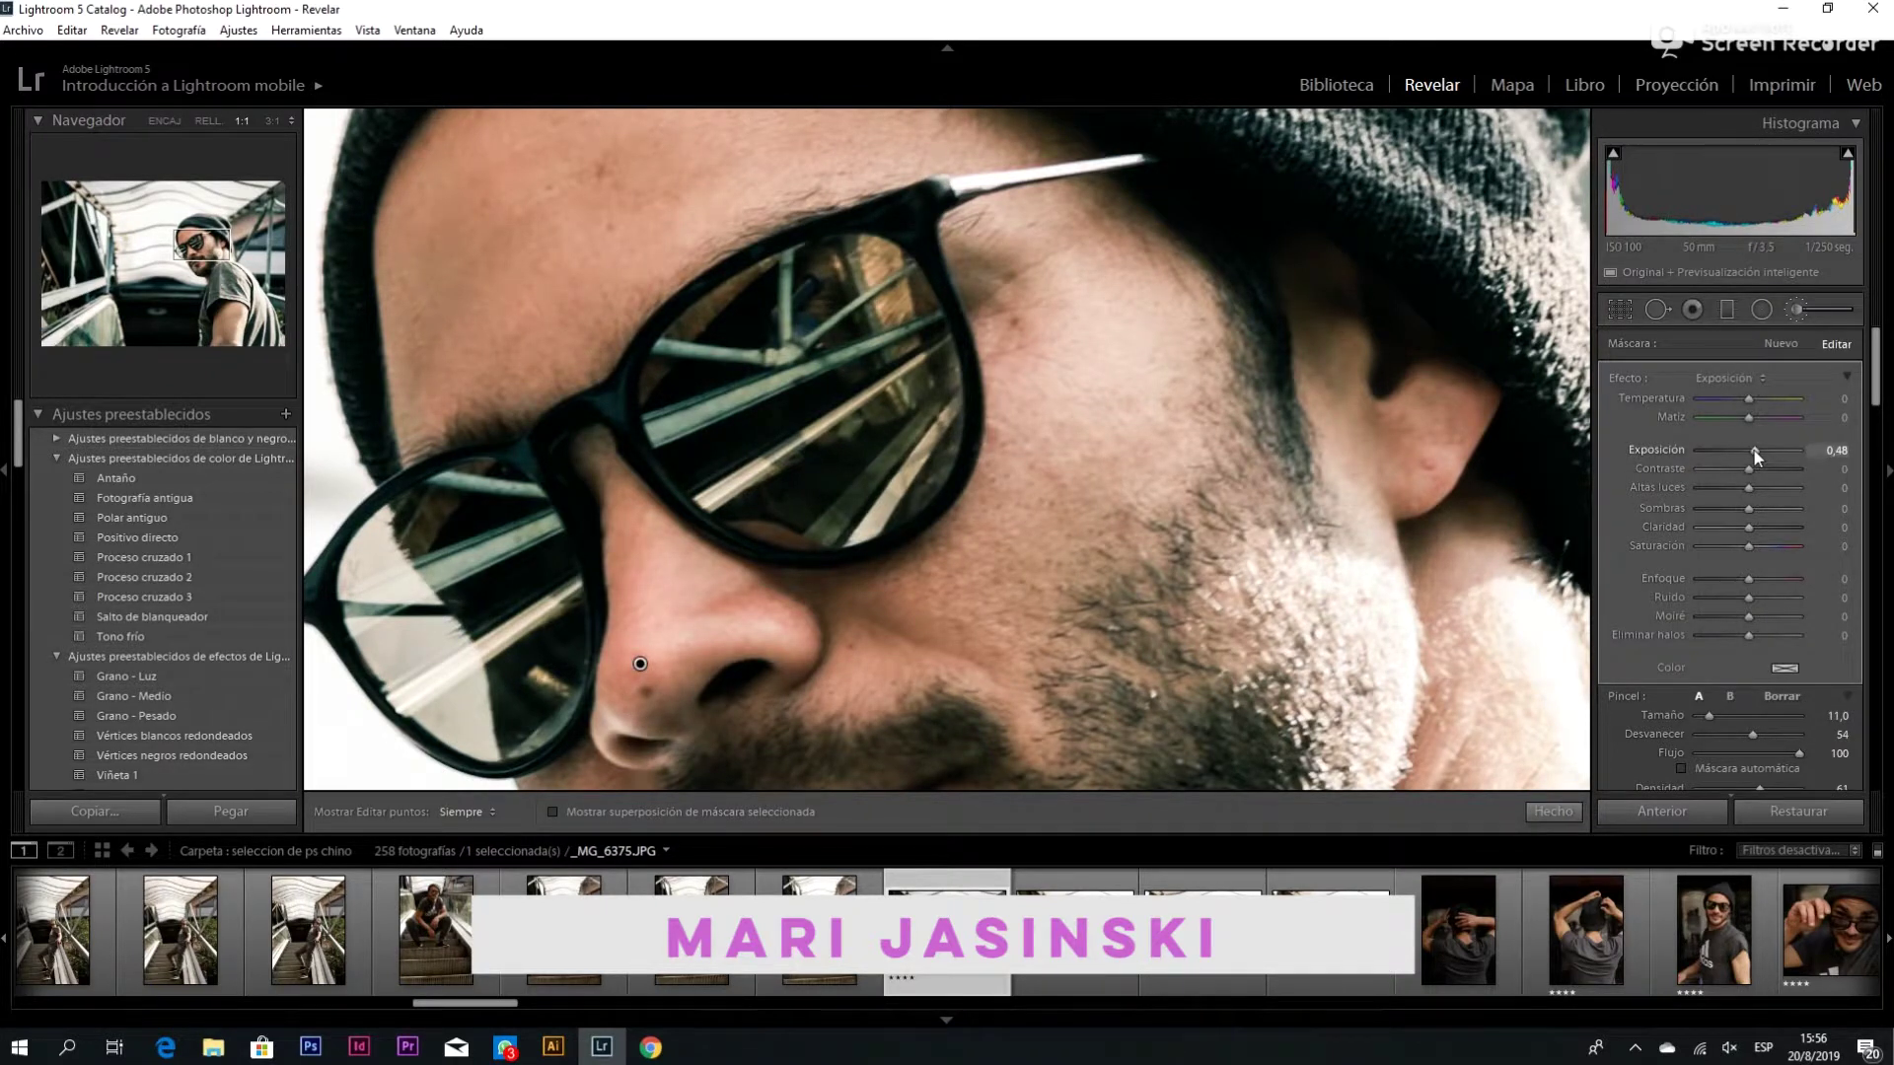
drag(1754, 448, 1755, 449)
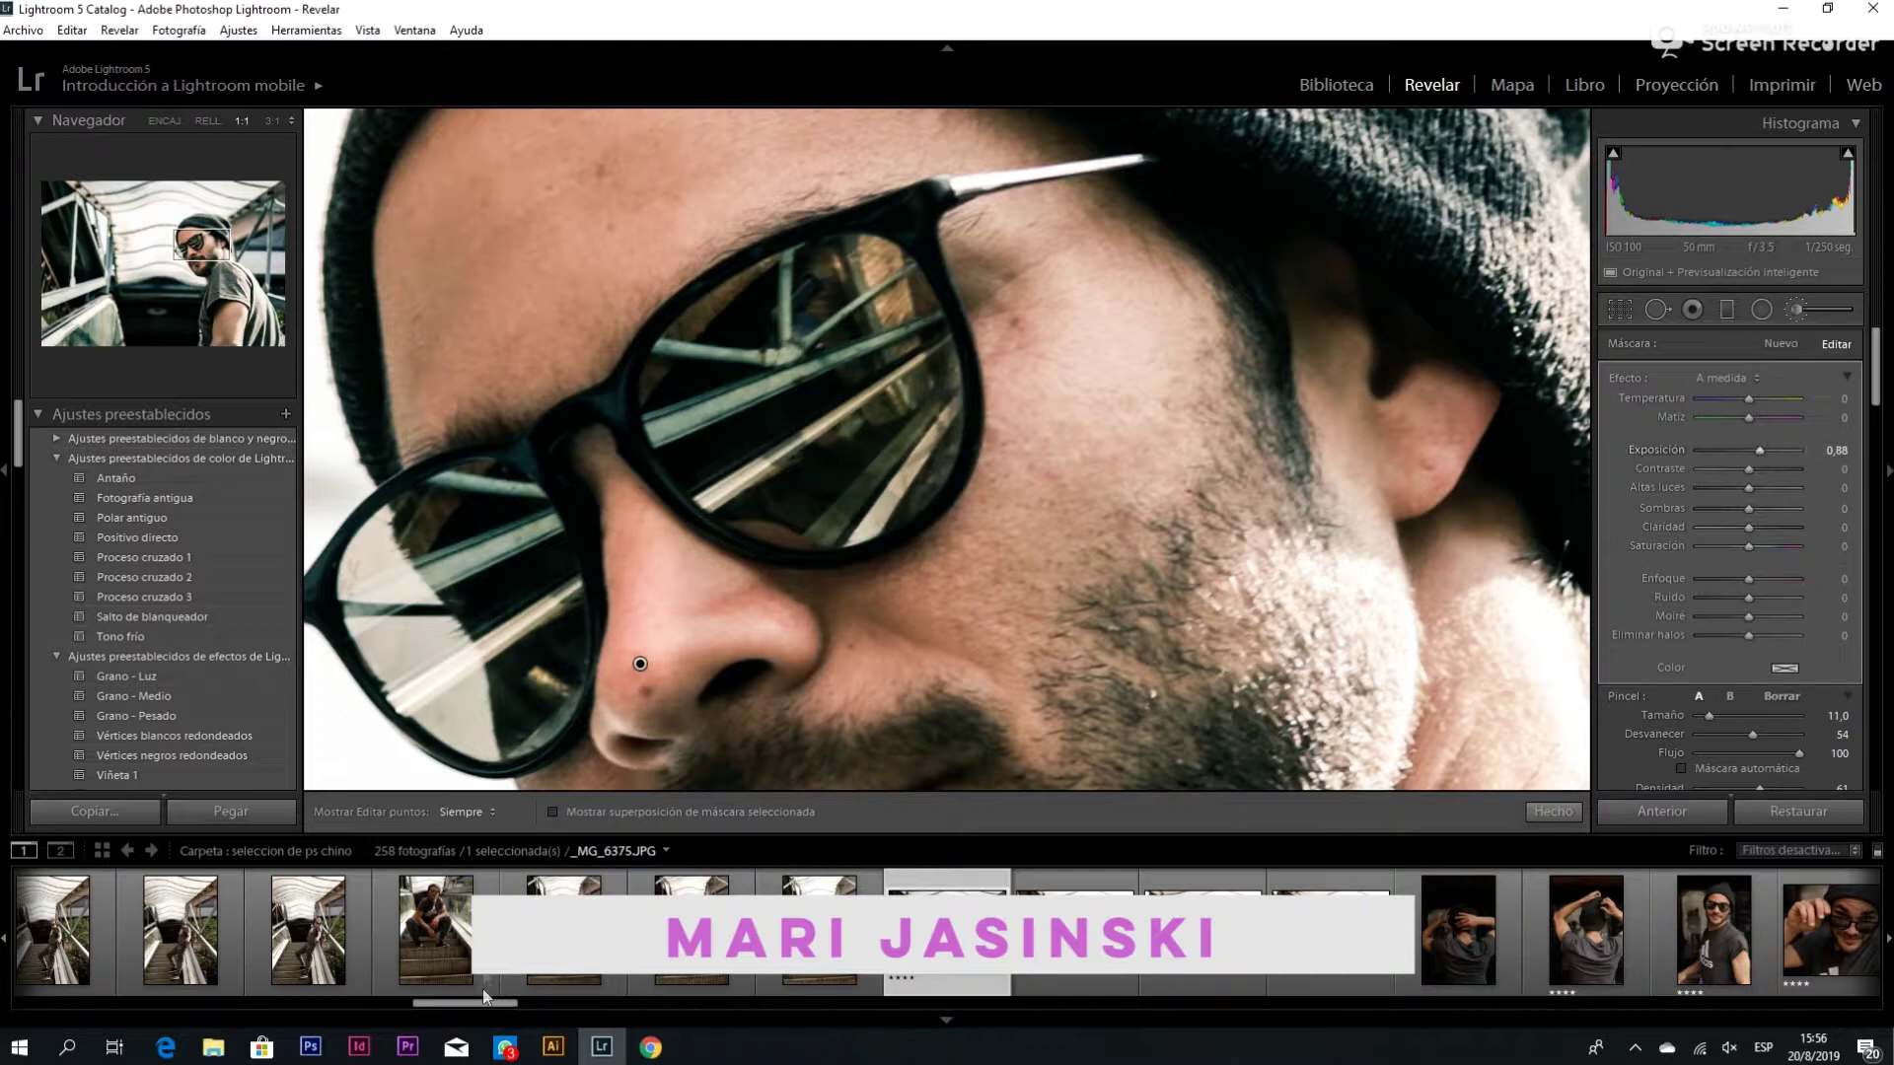
click(553, 813)
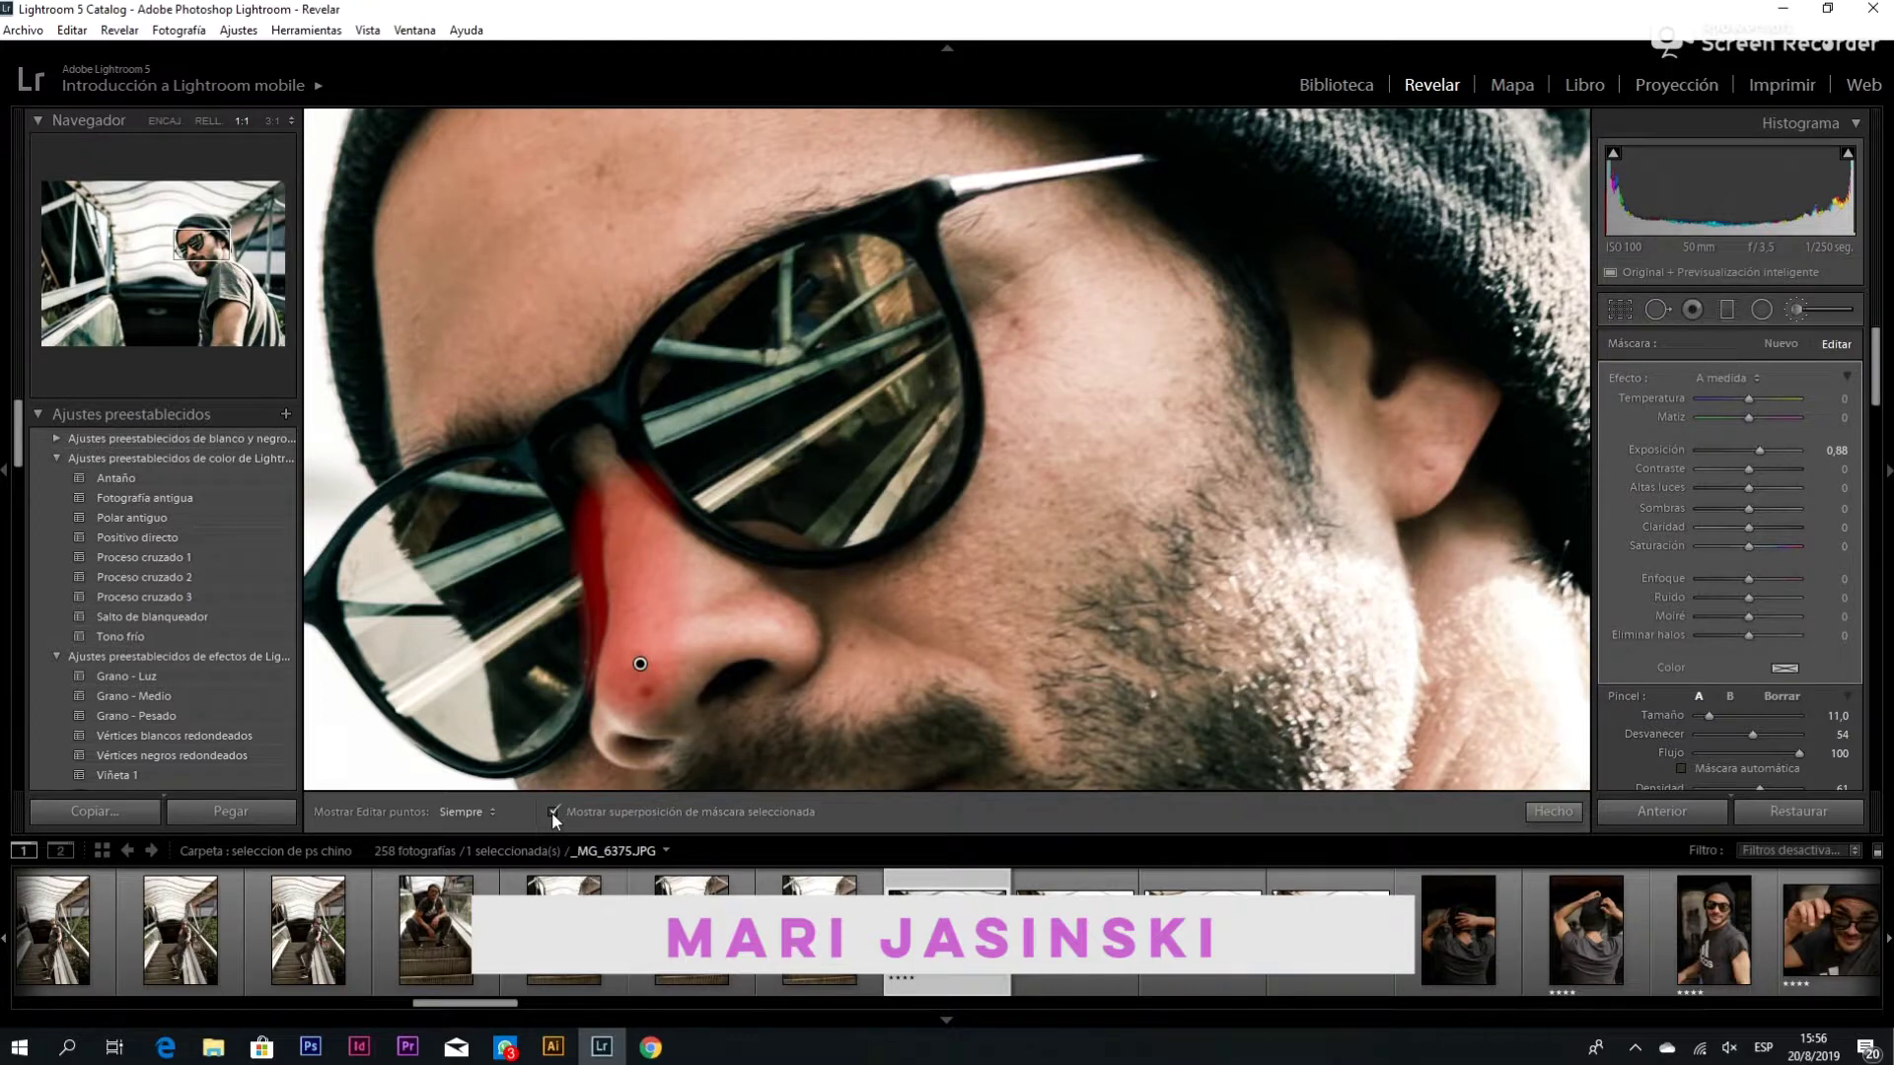
Hide the mask overlay and paint the exposure brush across the forehead skin
click(553, 813)
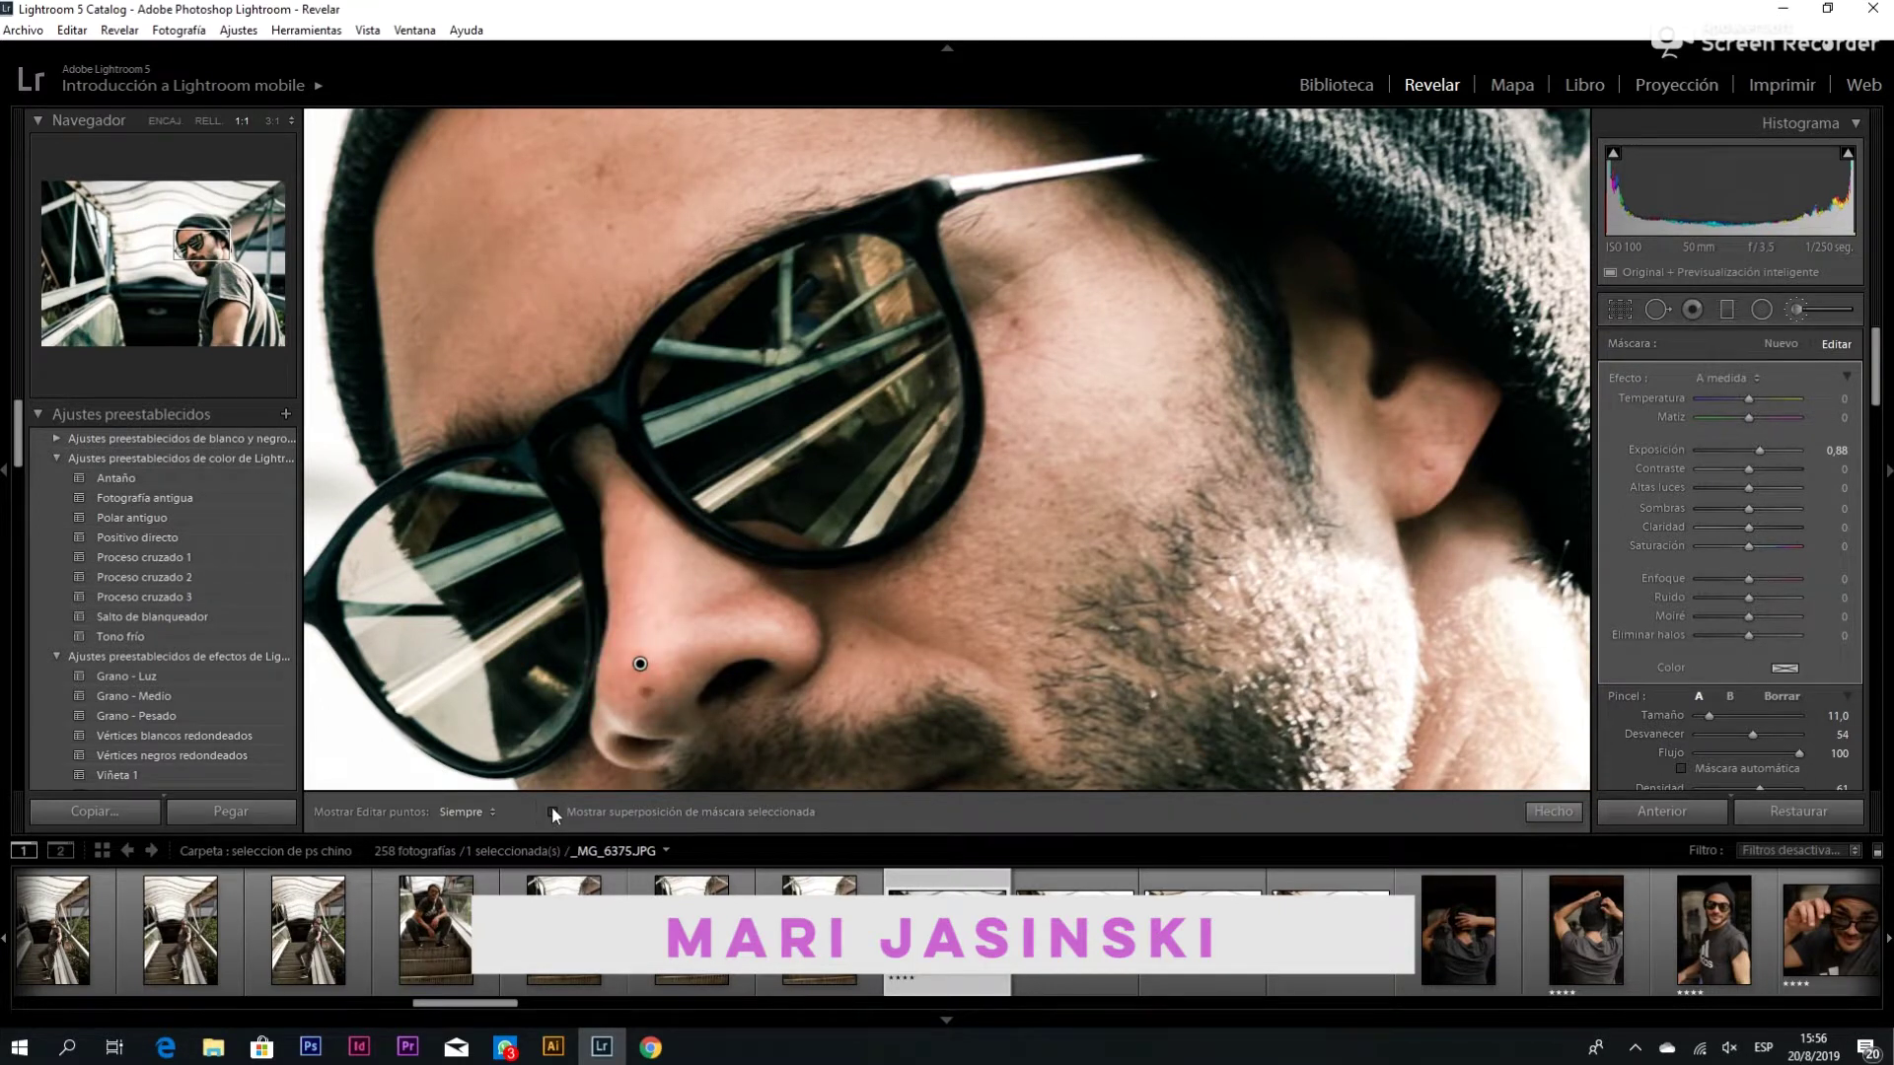
click(552, 812)
click(553, 812)
drag(582, 336, 765, 444)
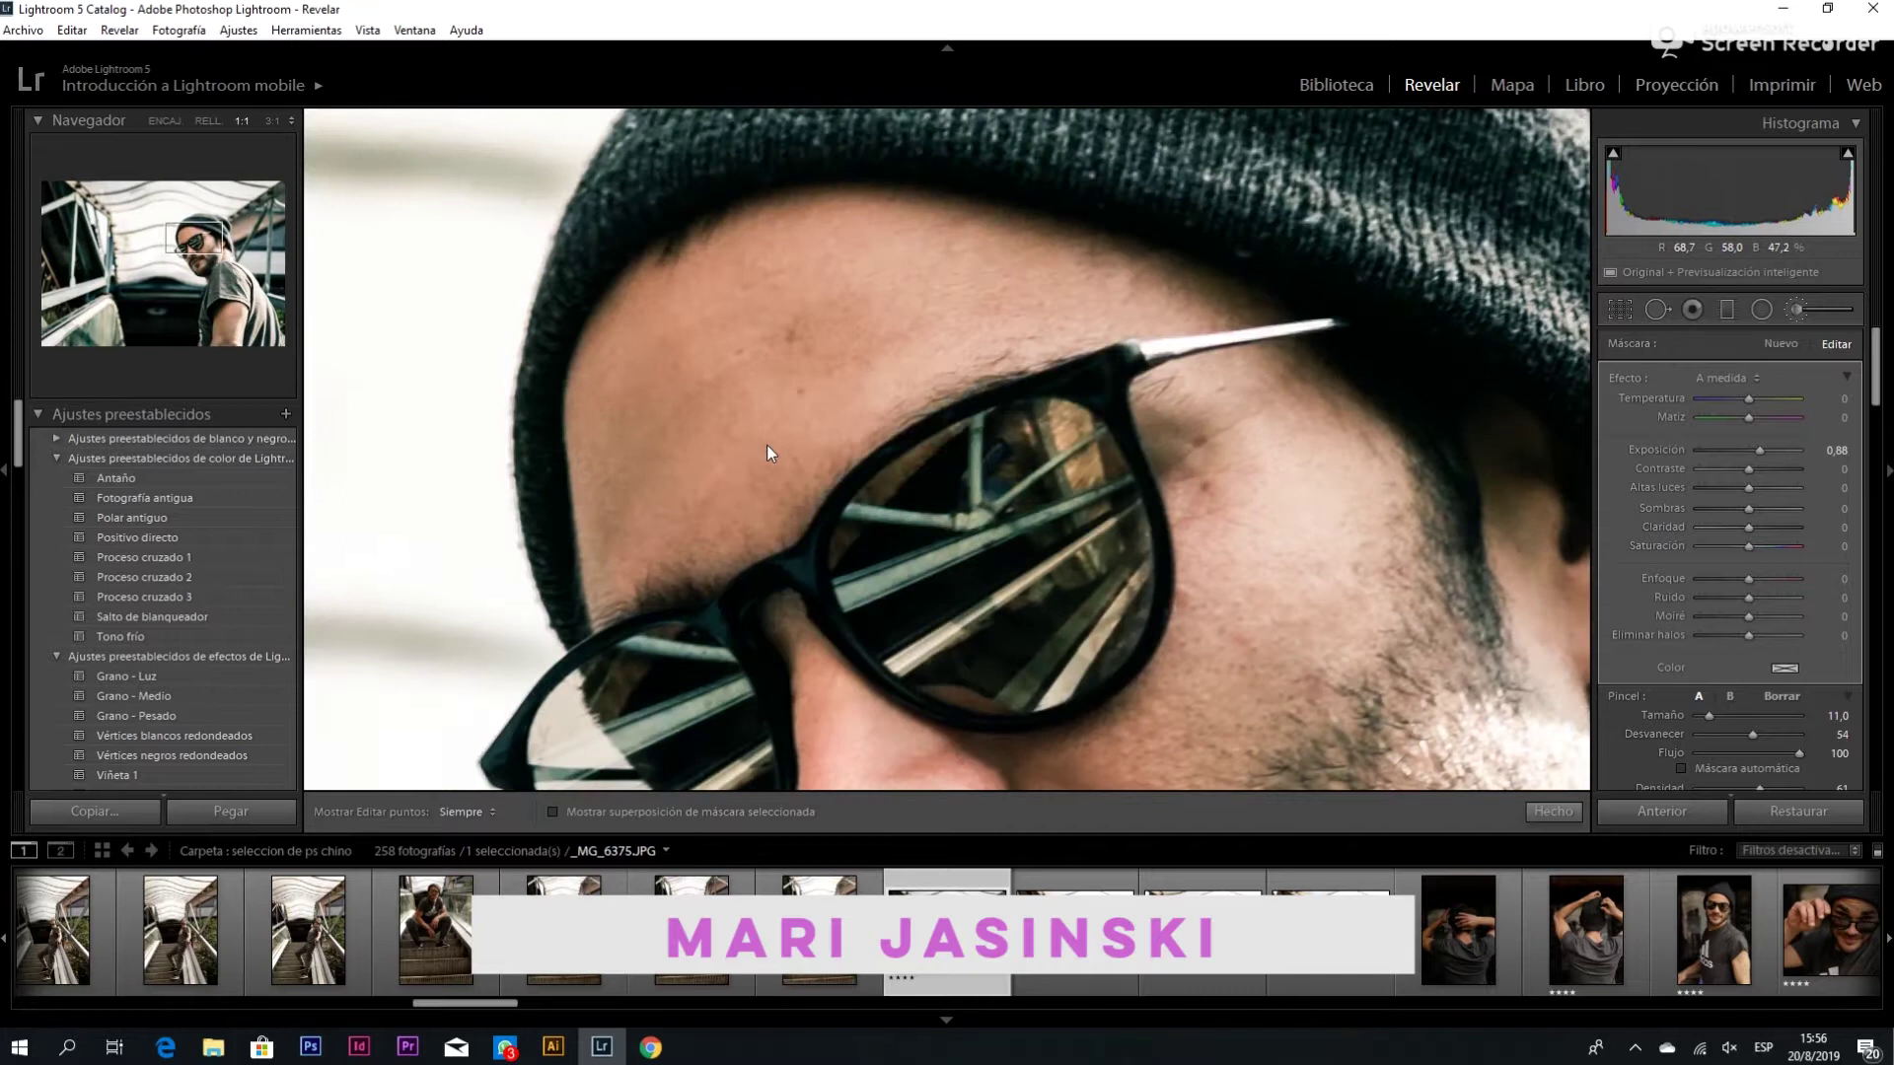
key(h)
mouse_move(727, 505)
mouse_down()
mouse_move(628, 493)
mouse_move(923, 327)
mouse_move(716, 344)
mouse_up()
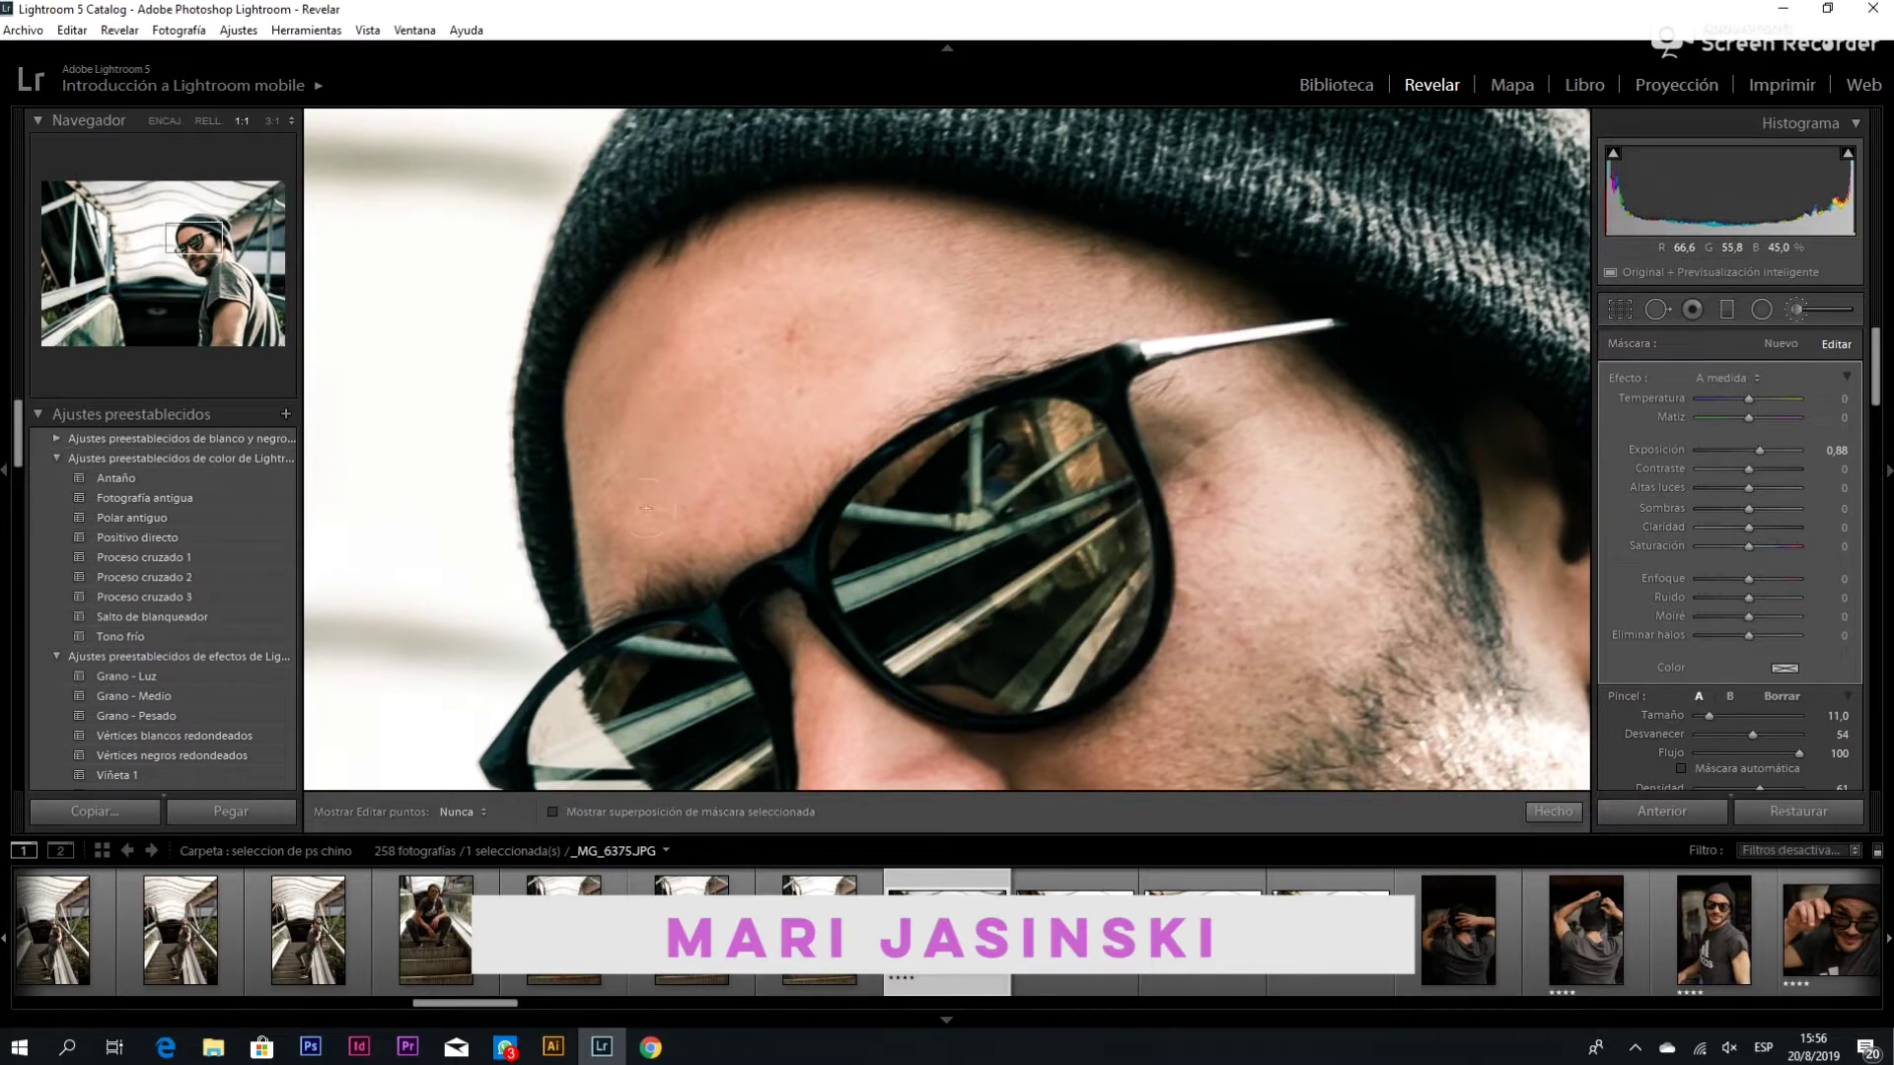
drag(646, 508, 932, 331)
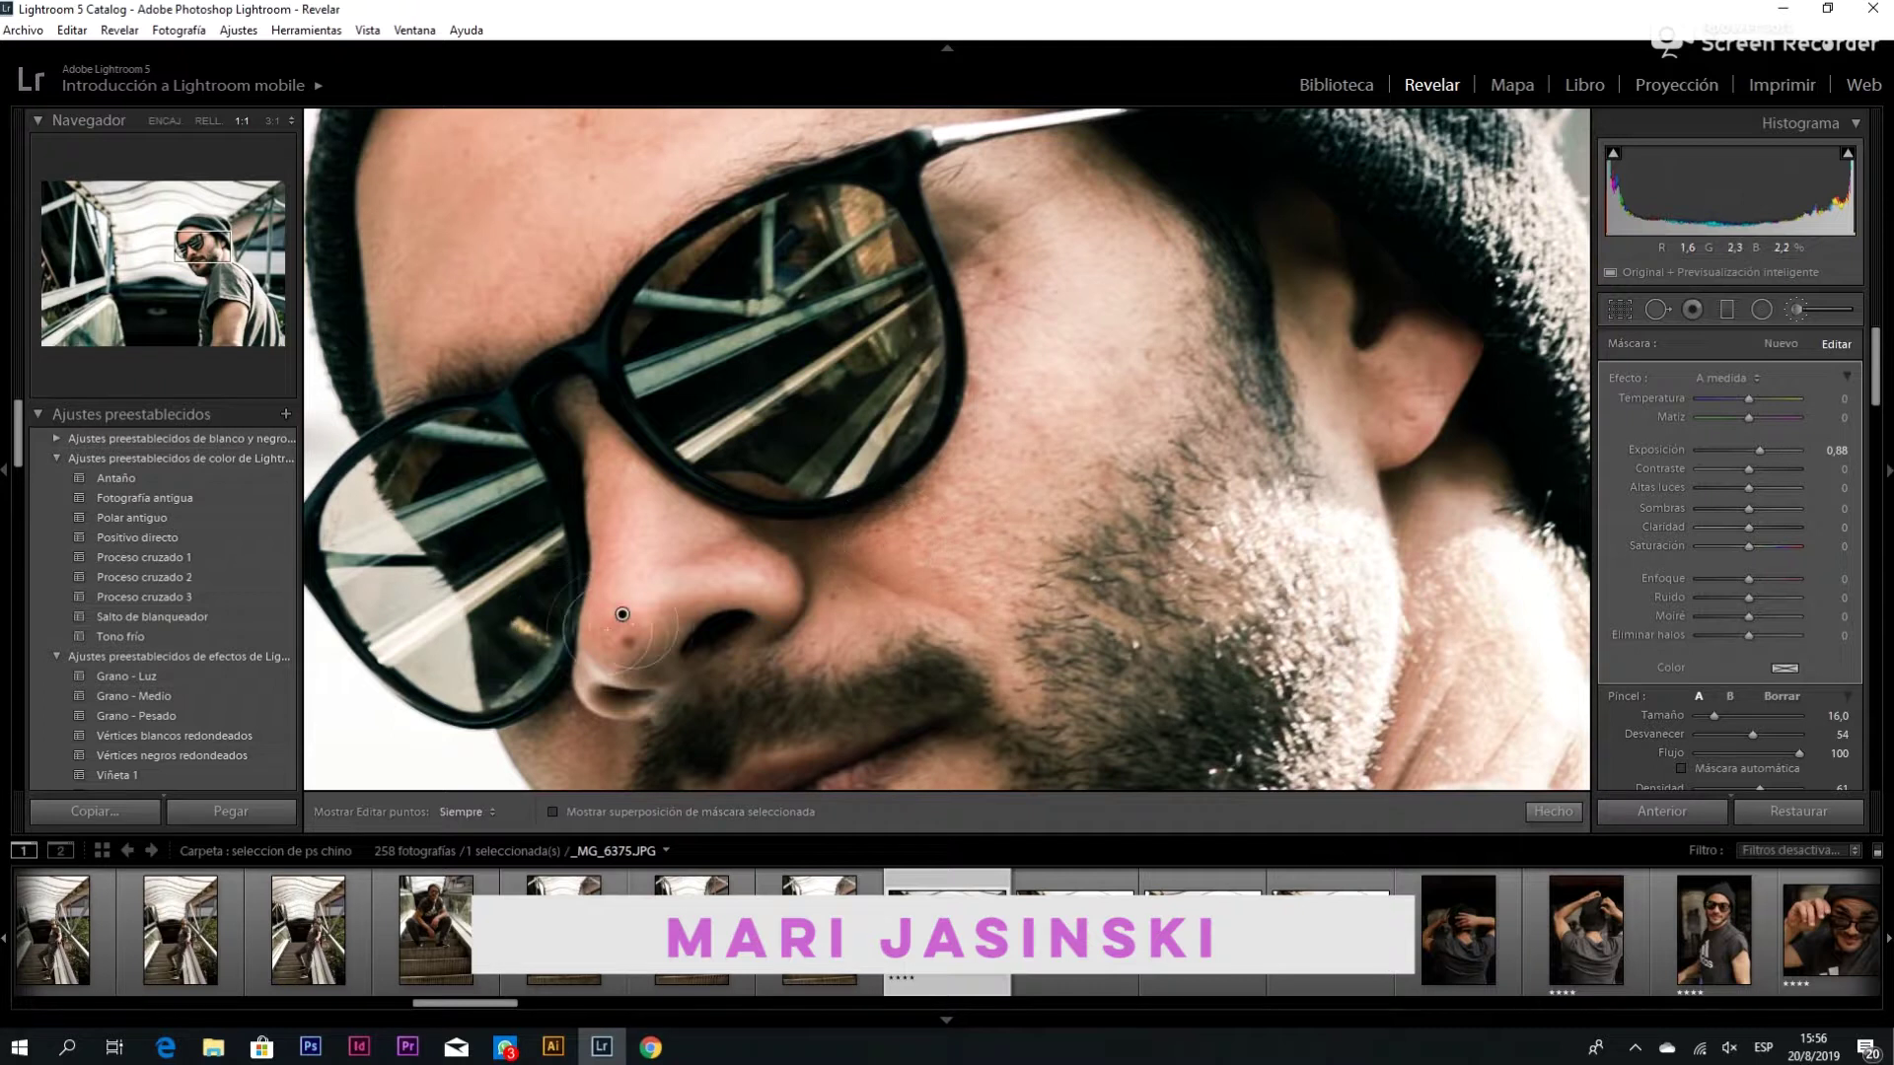
Review the nose and beard with pins hidden, easing exposure to +0.72, then zoom out
drag(607, 646, 940, 317)
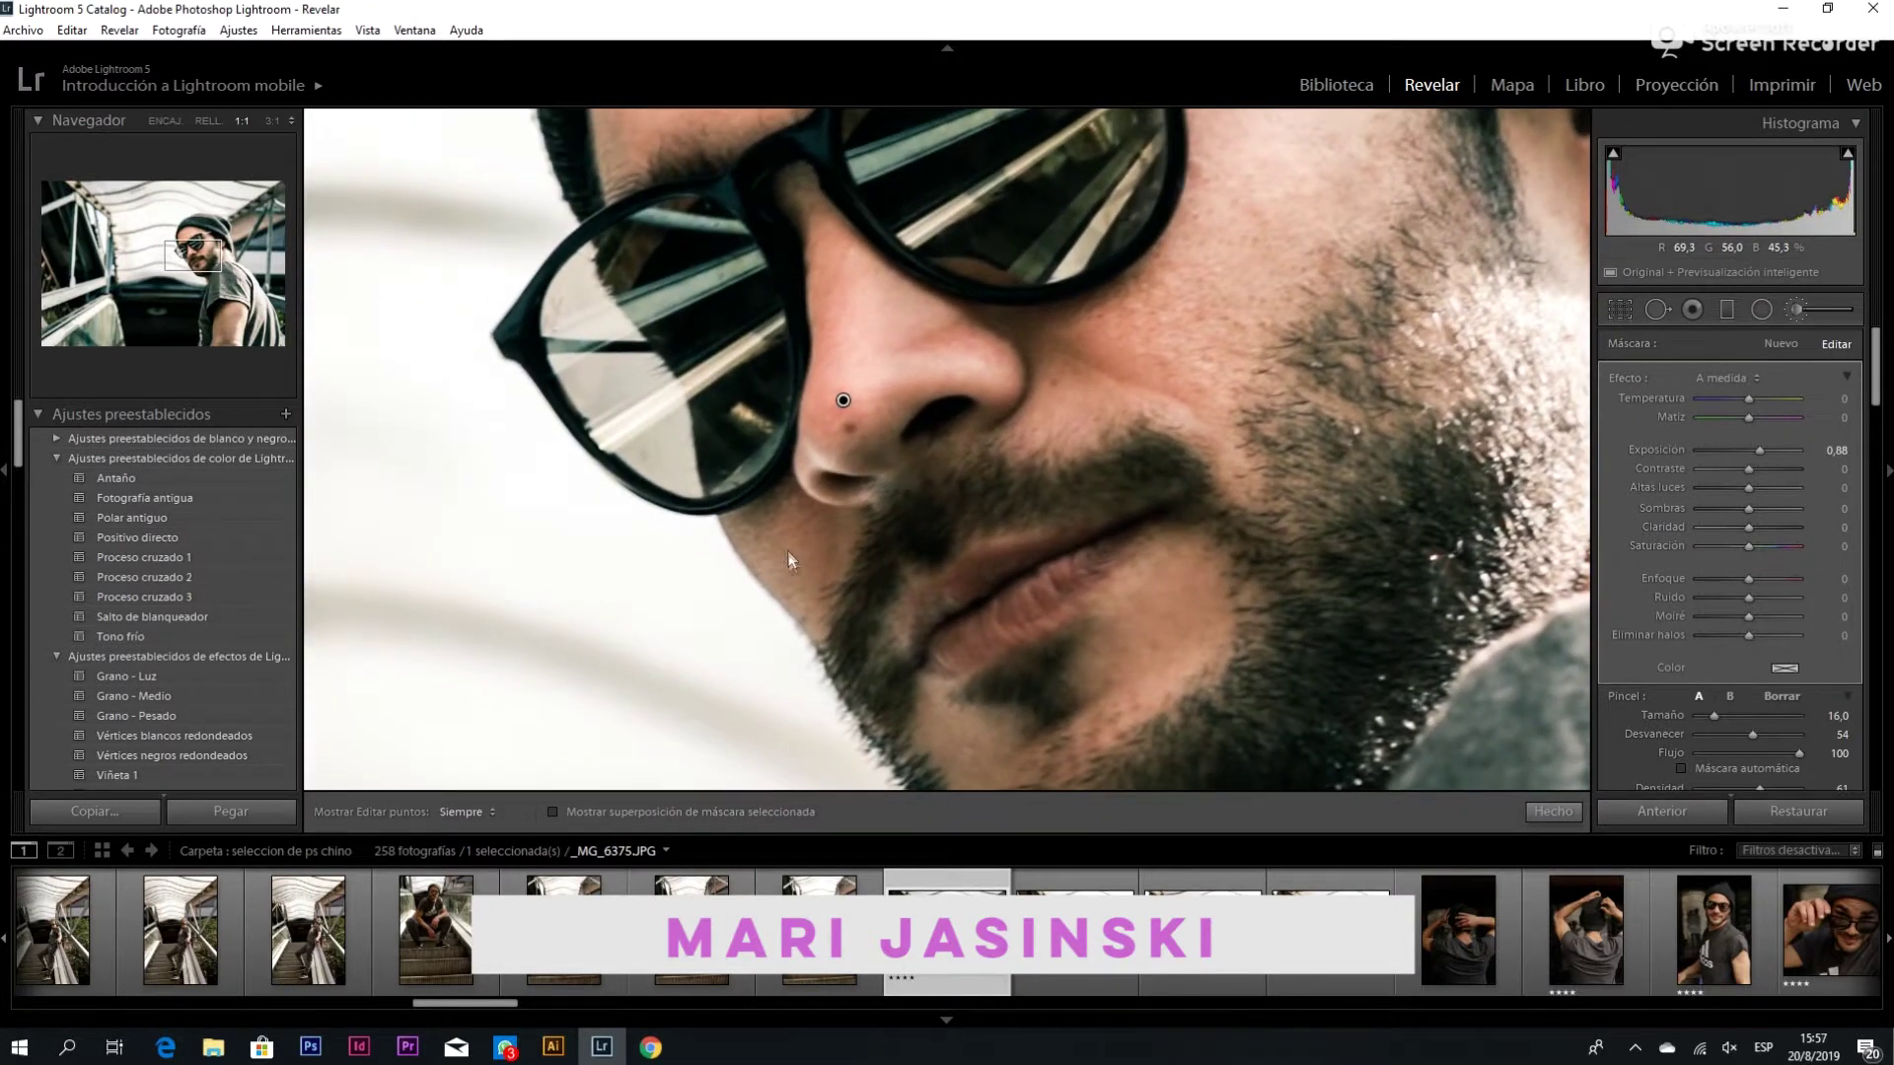
scroll(788, 543, down, 2)
scroll(788, 542, down, 3)
key(h)
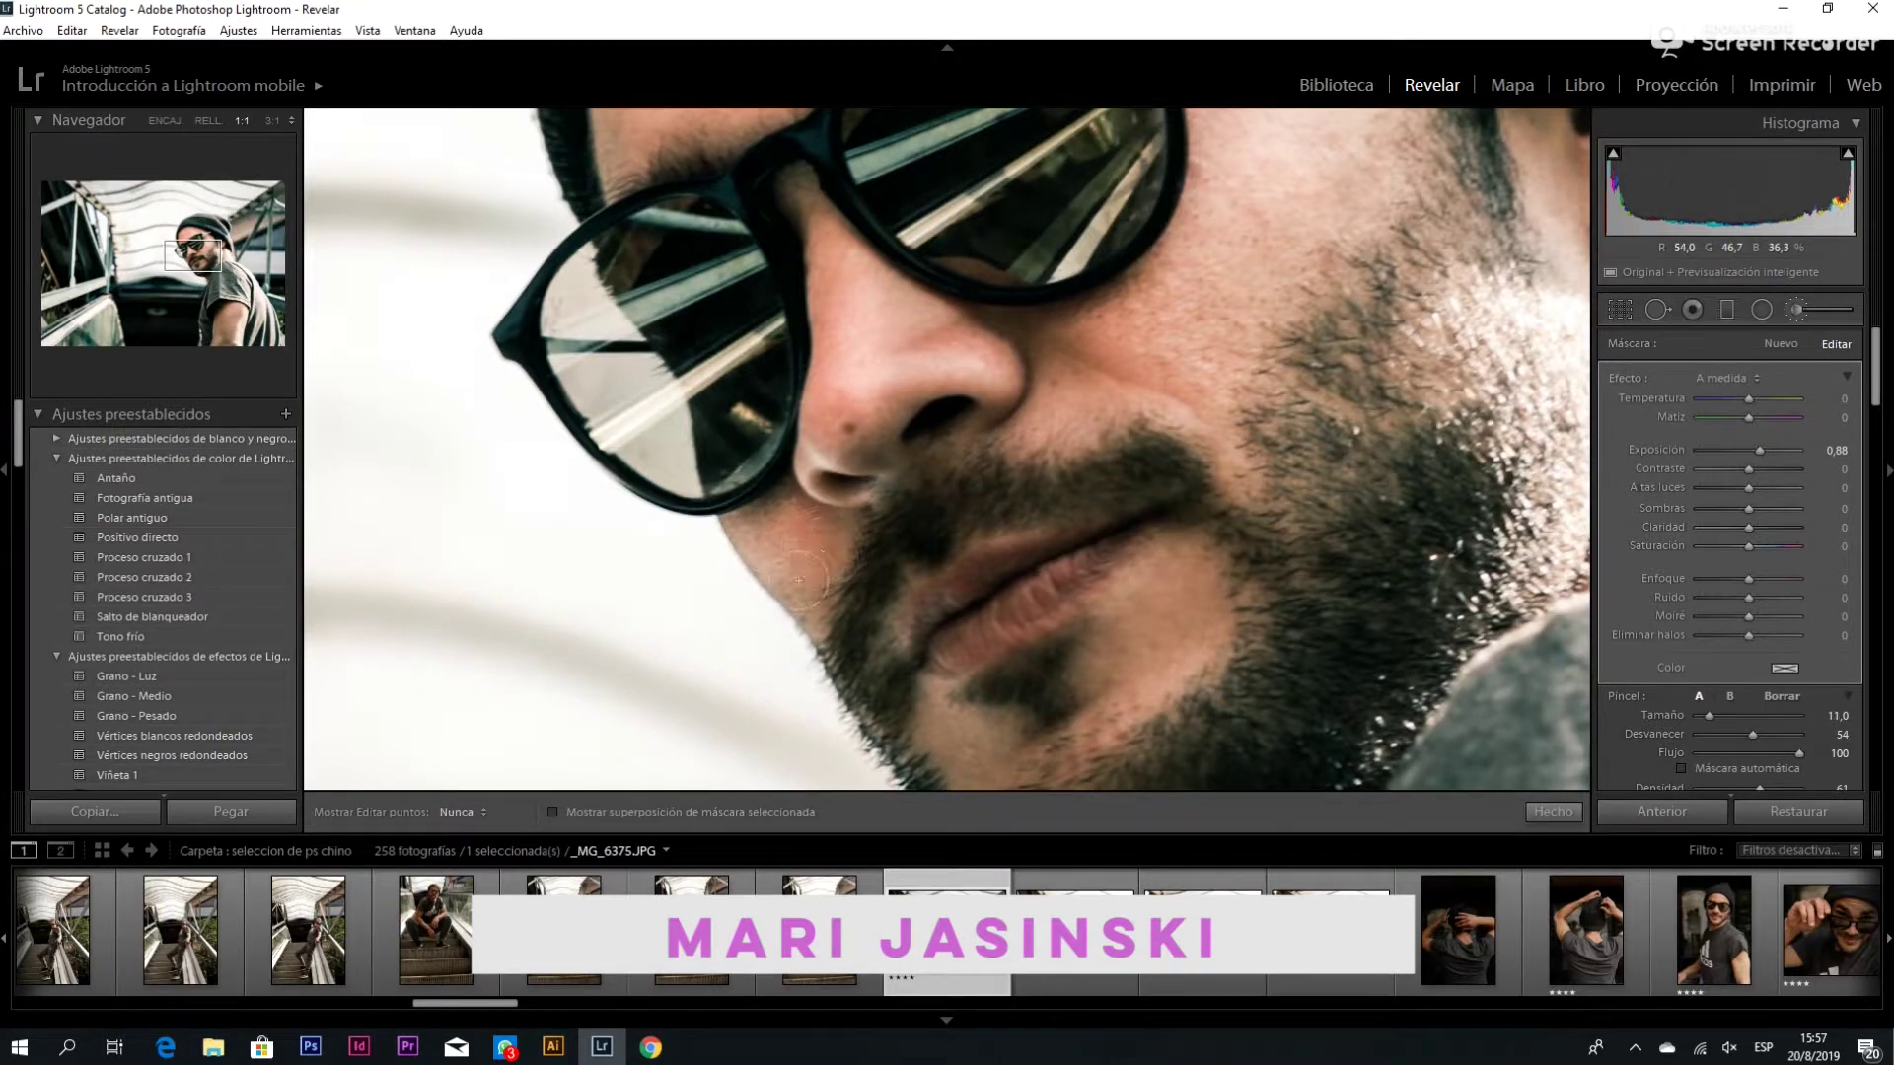
key(h)
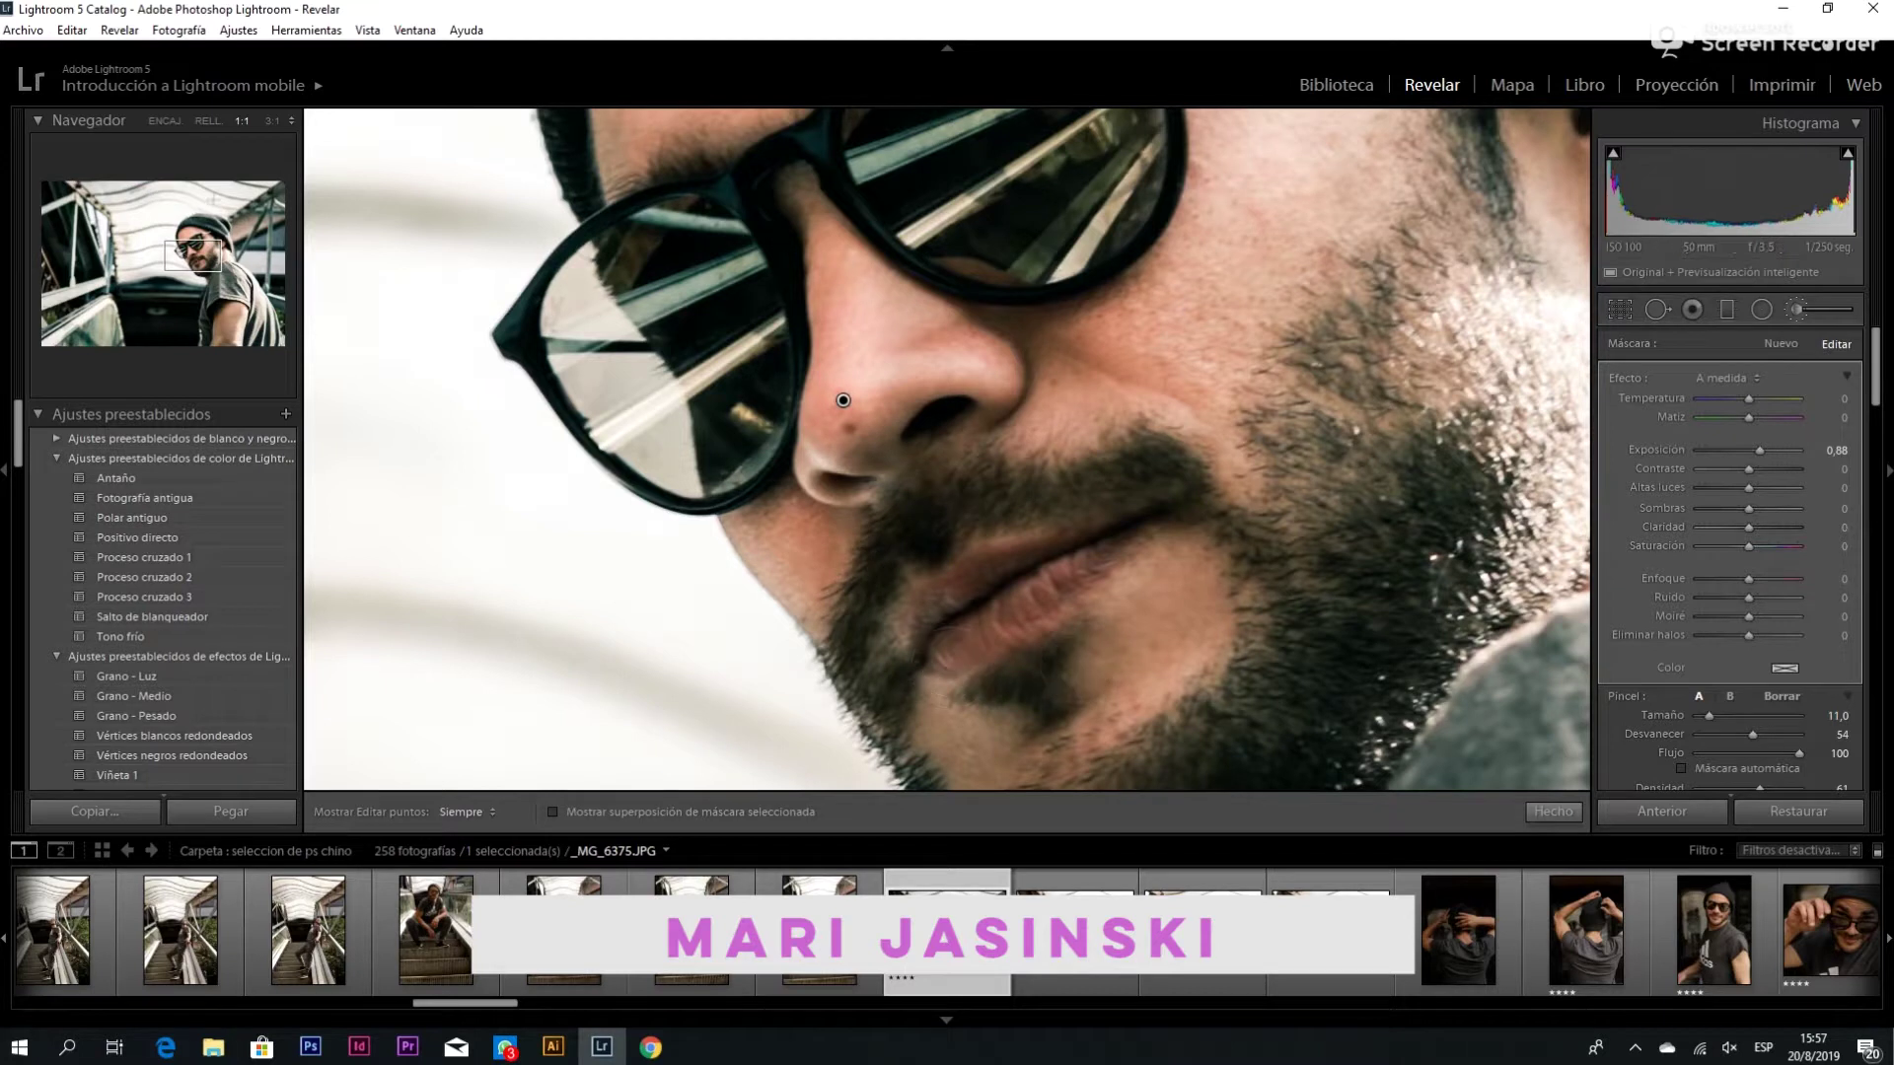
click(207, 120)
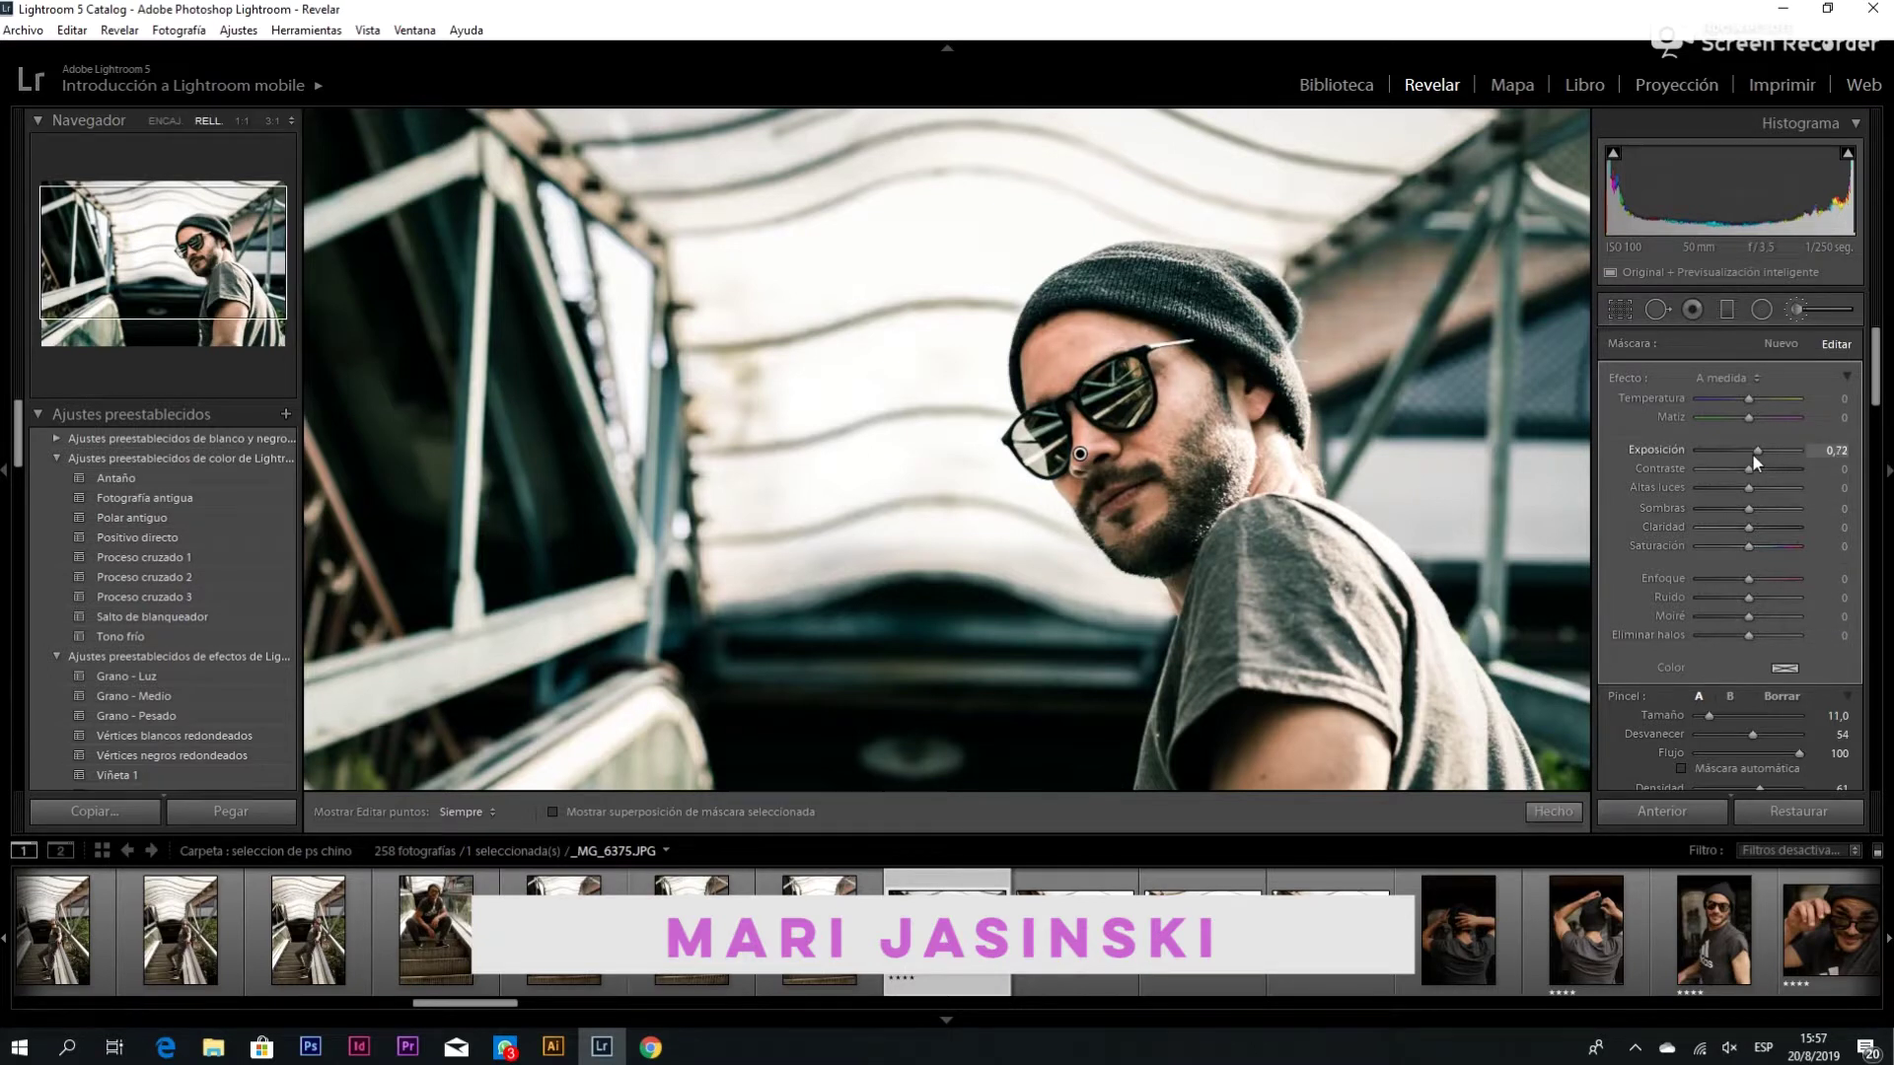
Lower the face brush exposure to about +0.32
drag(1752, 455, 1750, 455)
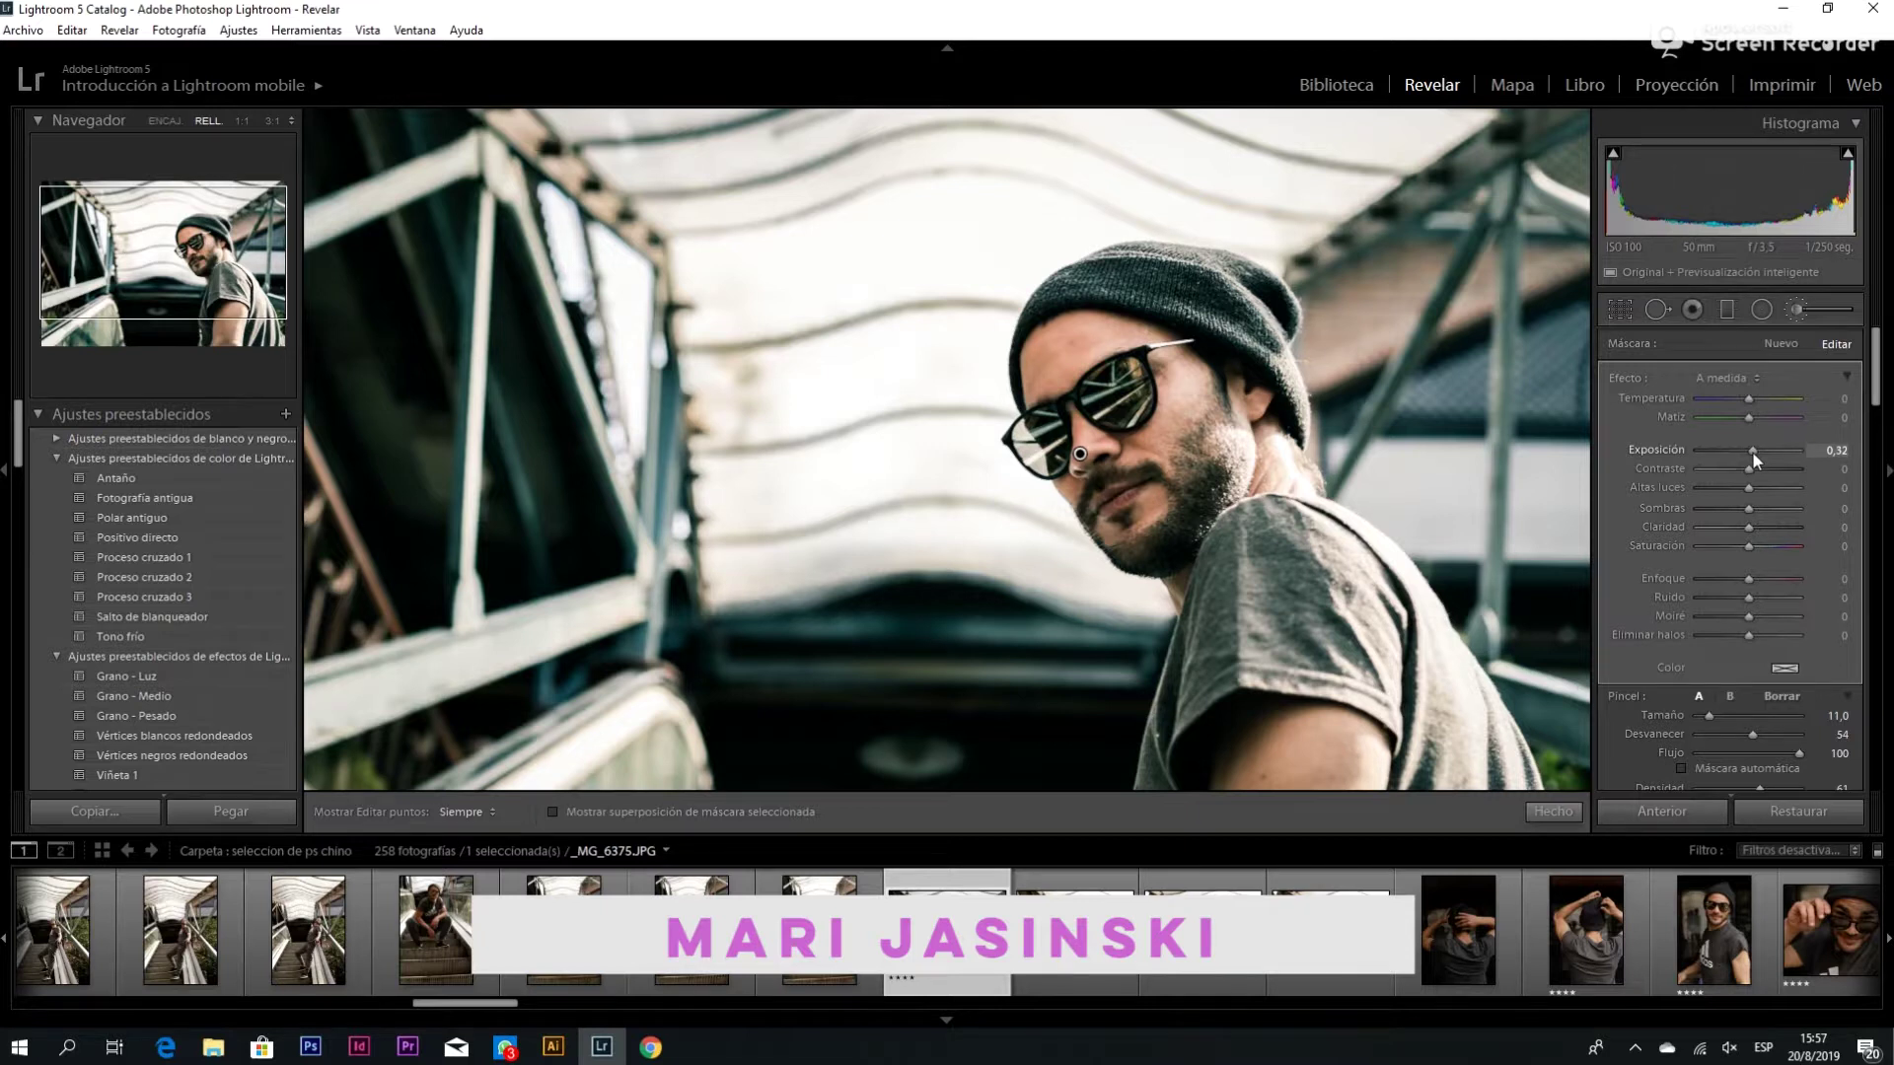
Close the brush adjustment and zoom in to inspect the beard, face and shoulder
key(k)
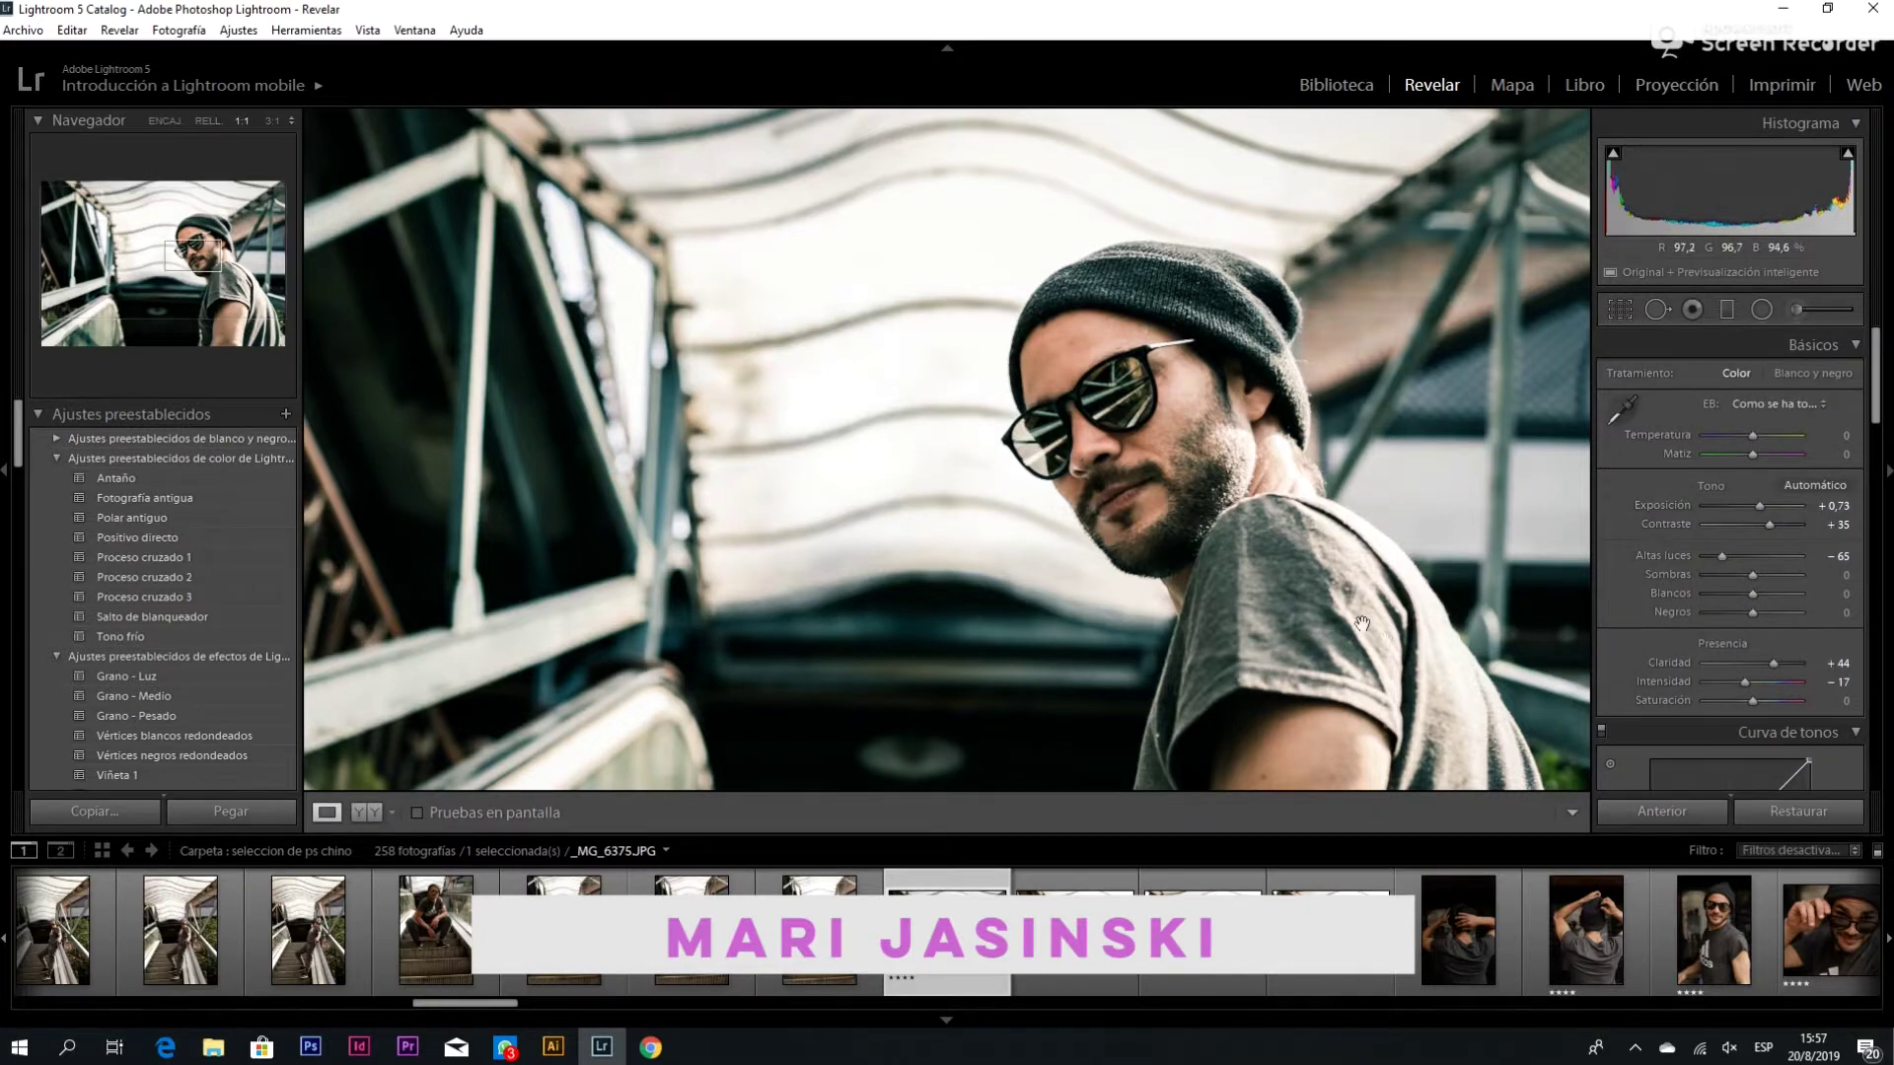
click(1229, 578)
click(1335, 678)
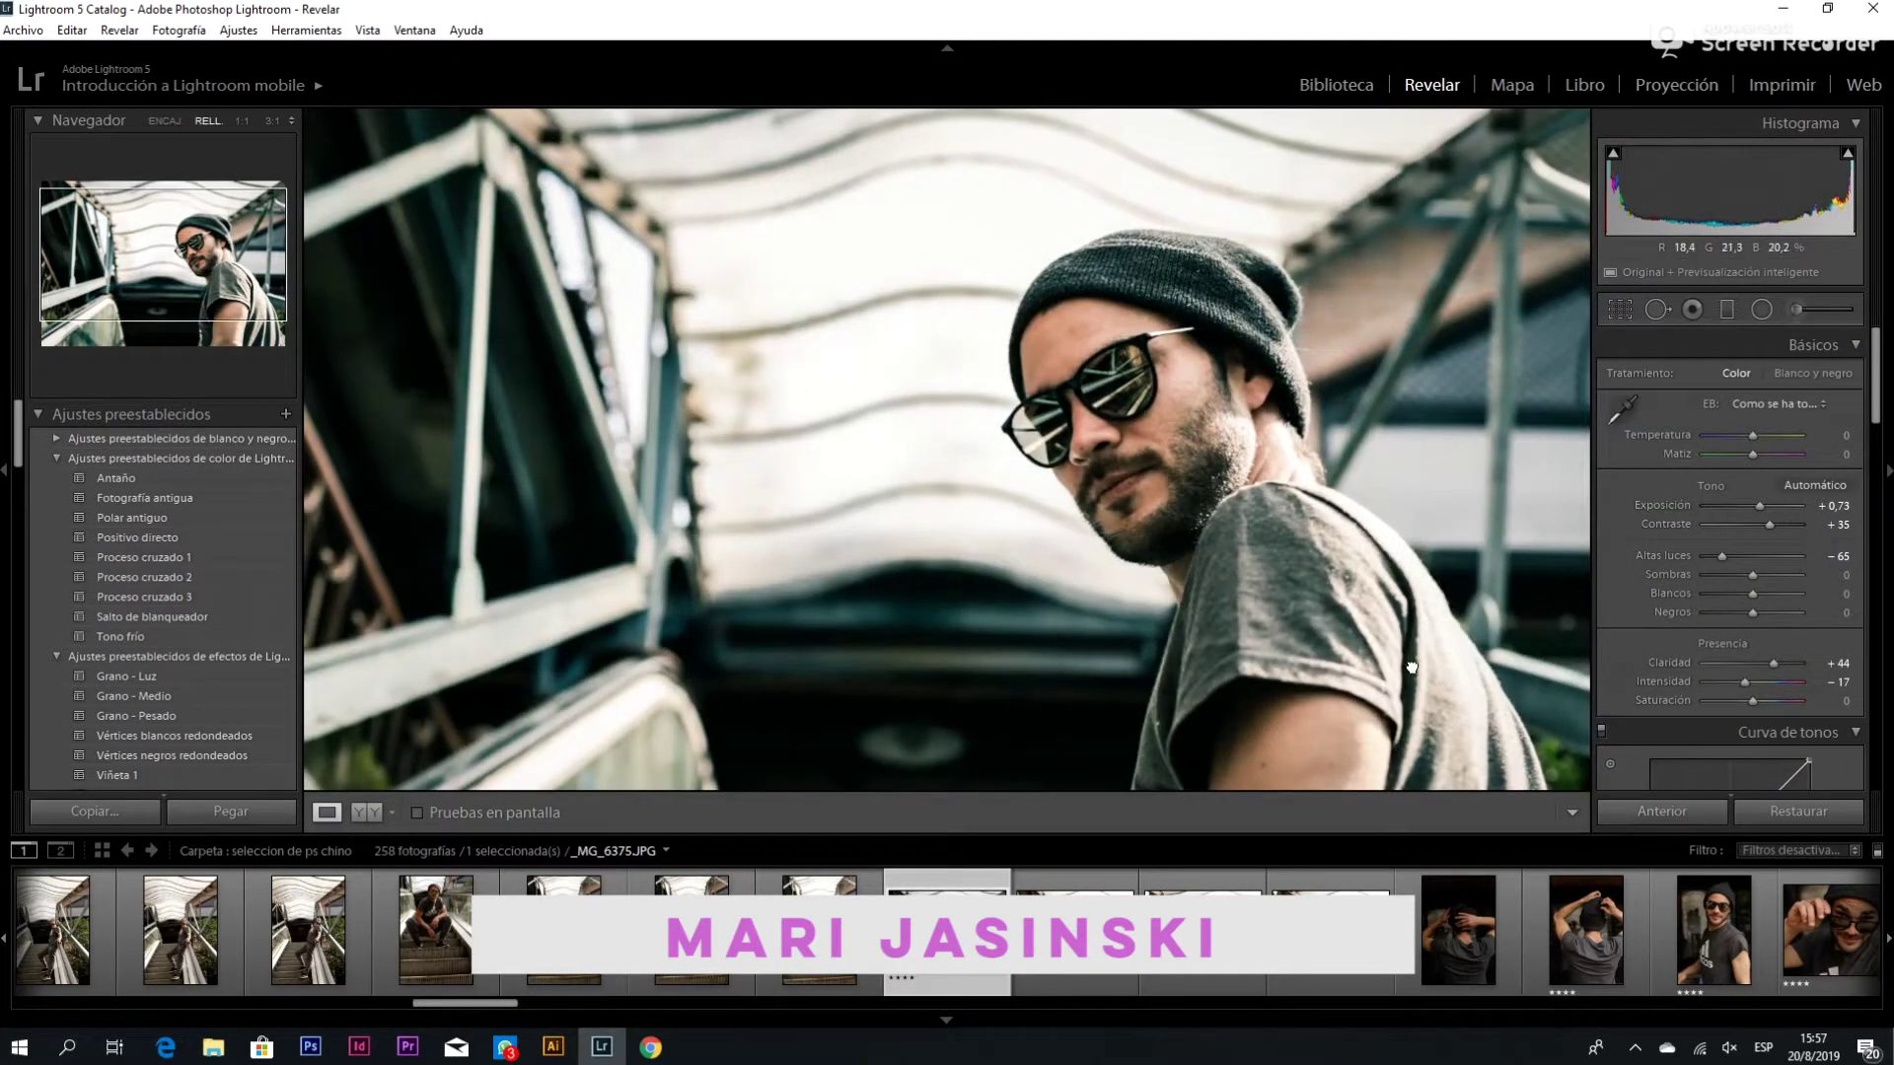
scroll(1420, 680, down, 2)
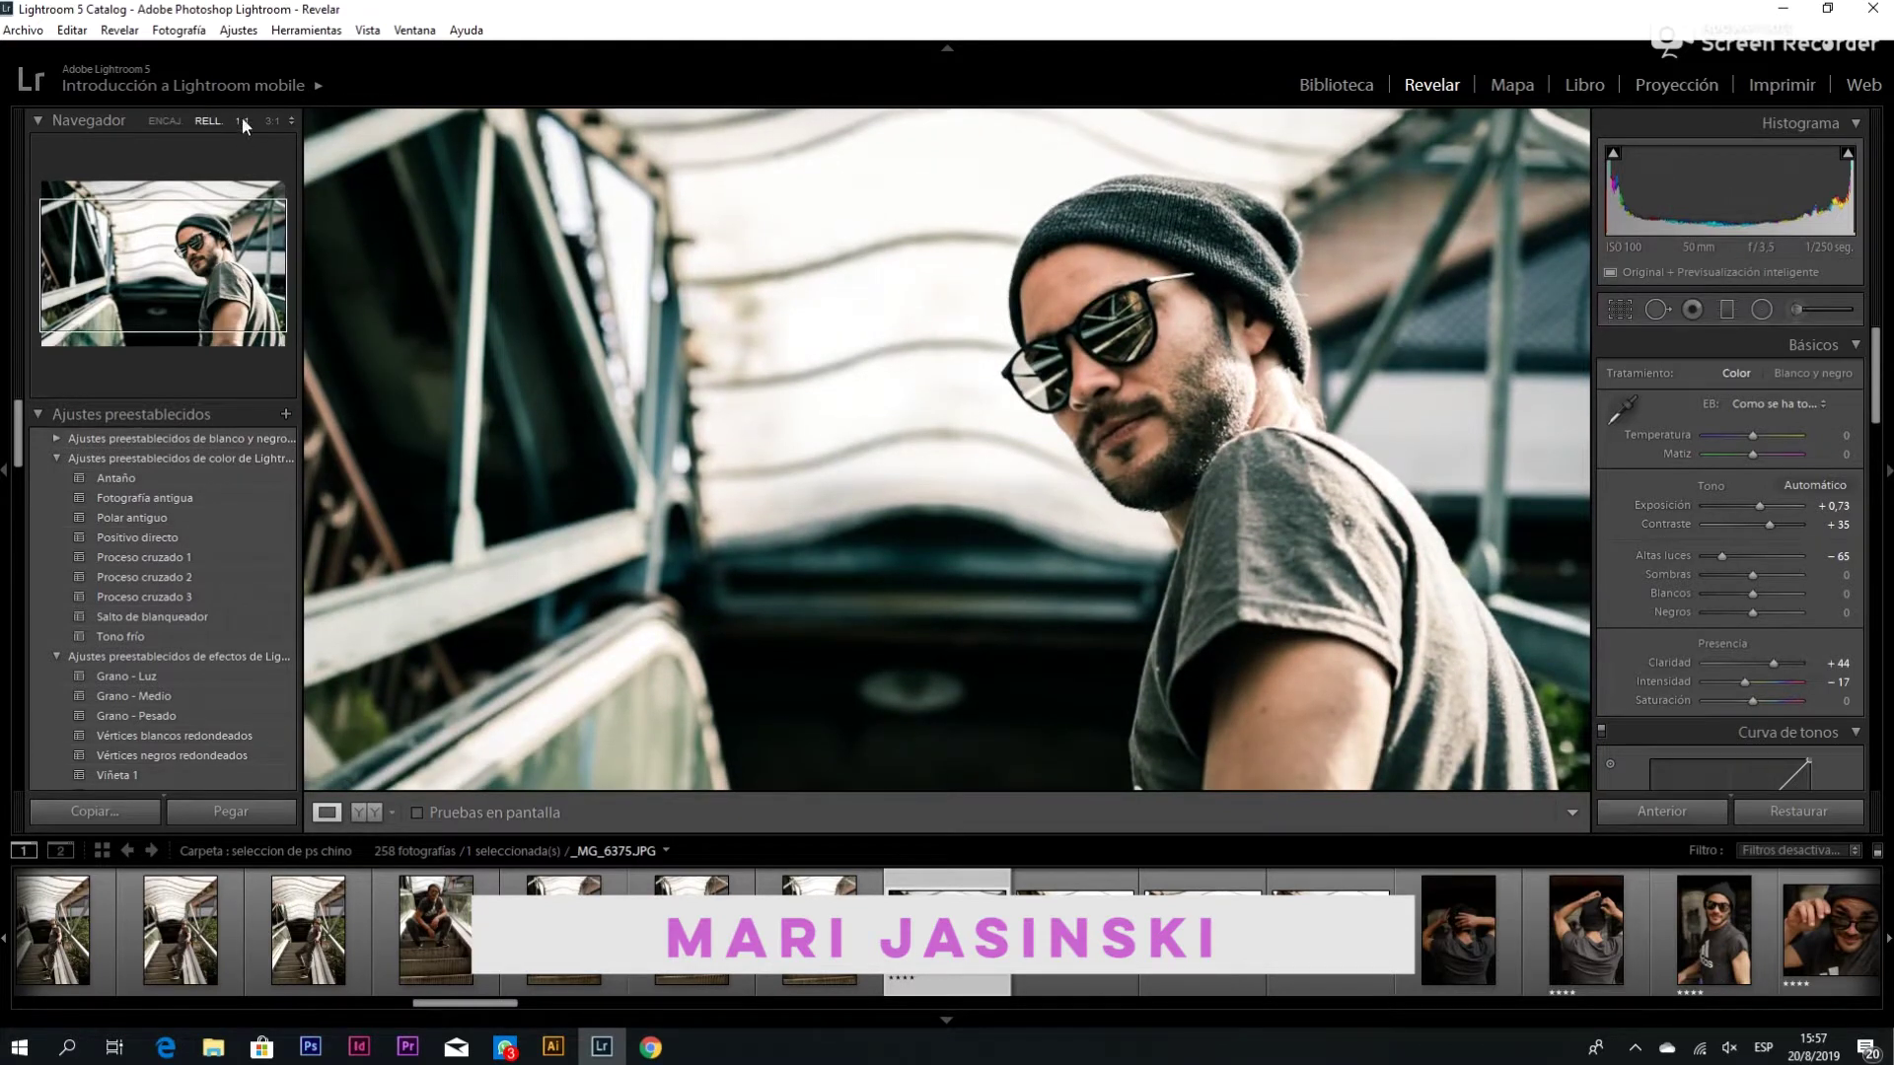
click(244, 123)
click(1177, 580)
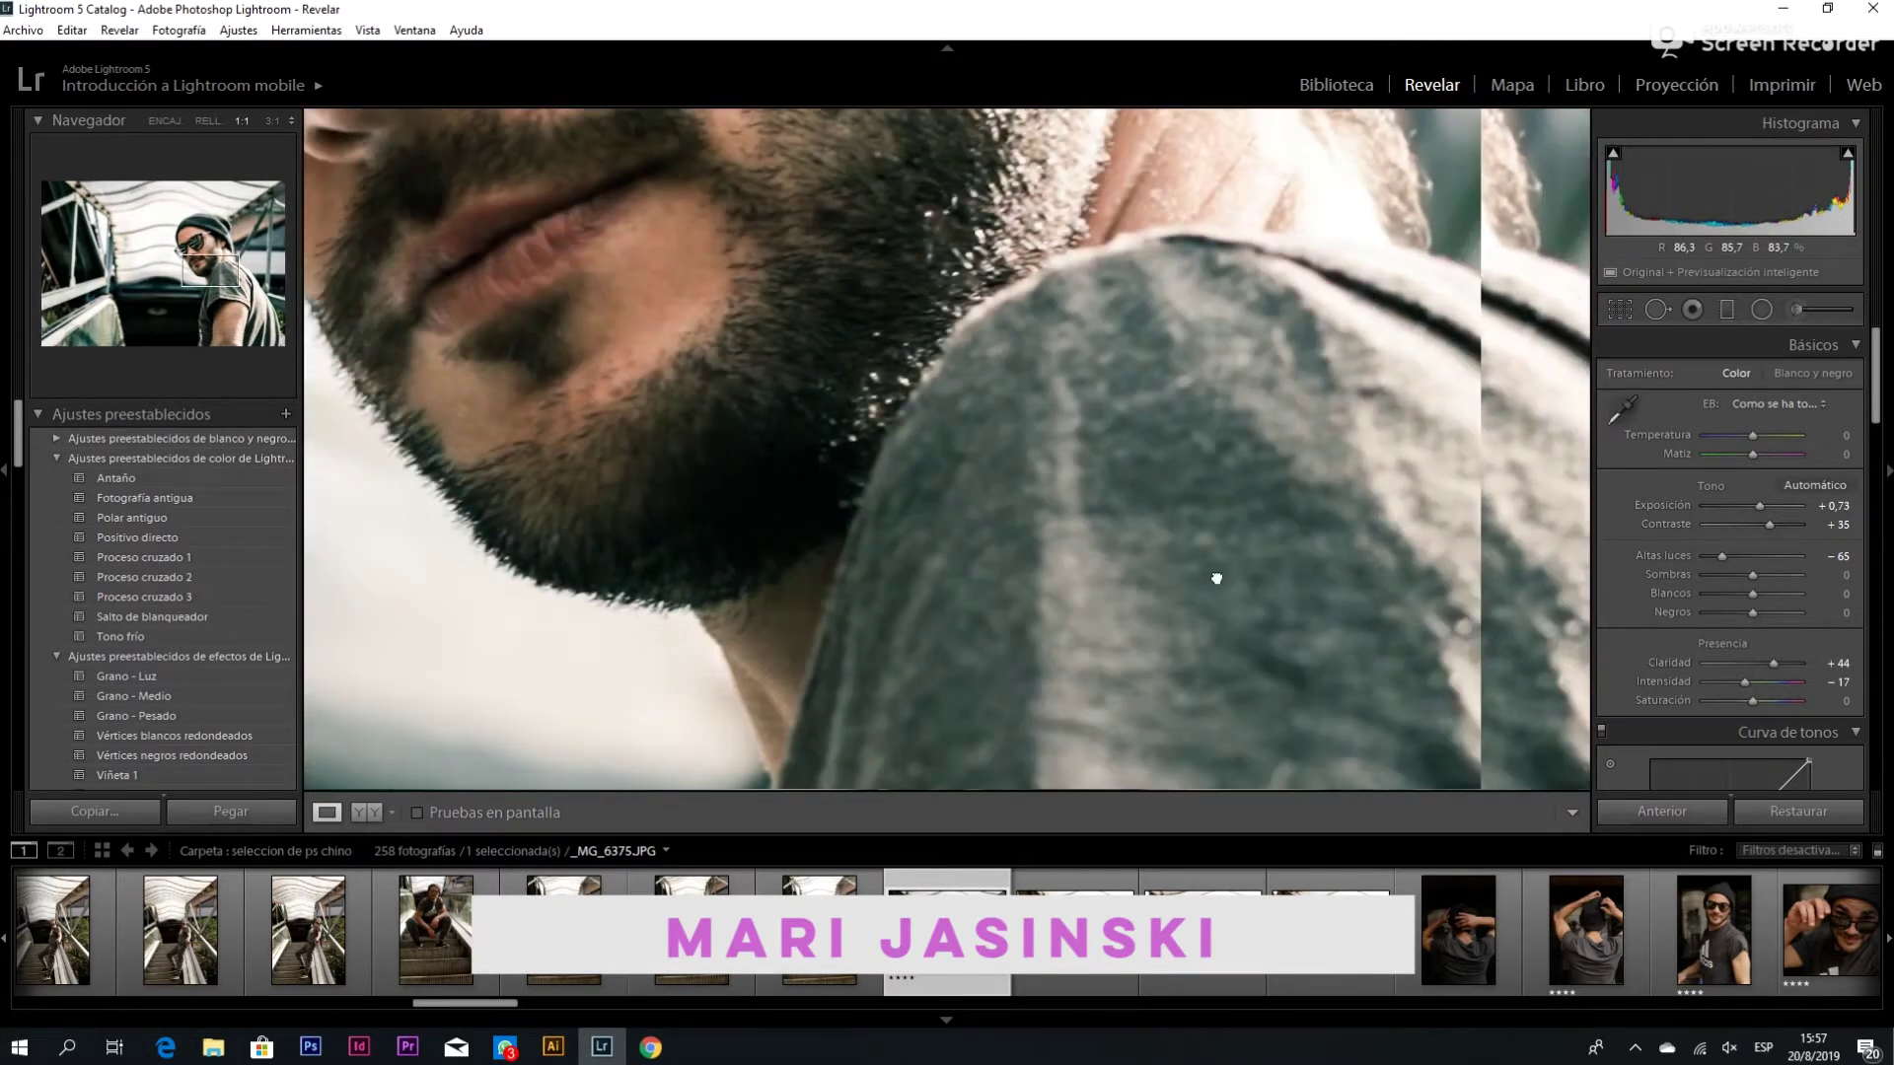
drag(1217, 575, 929, 517)
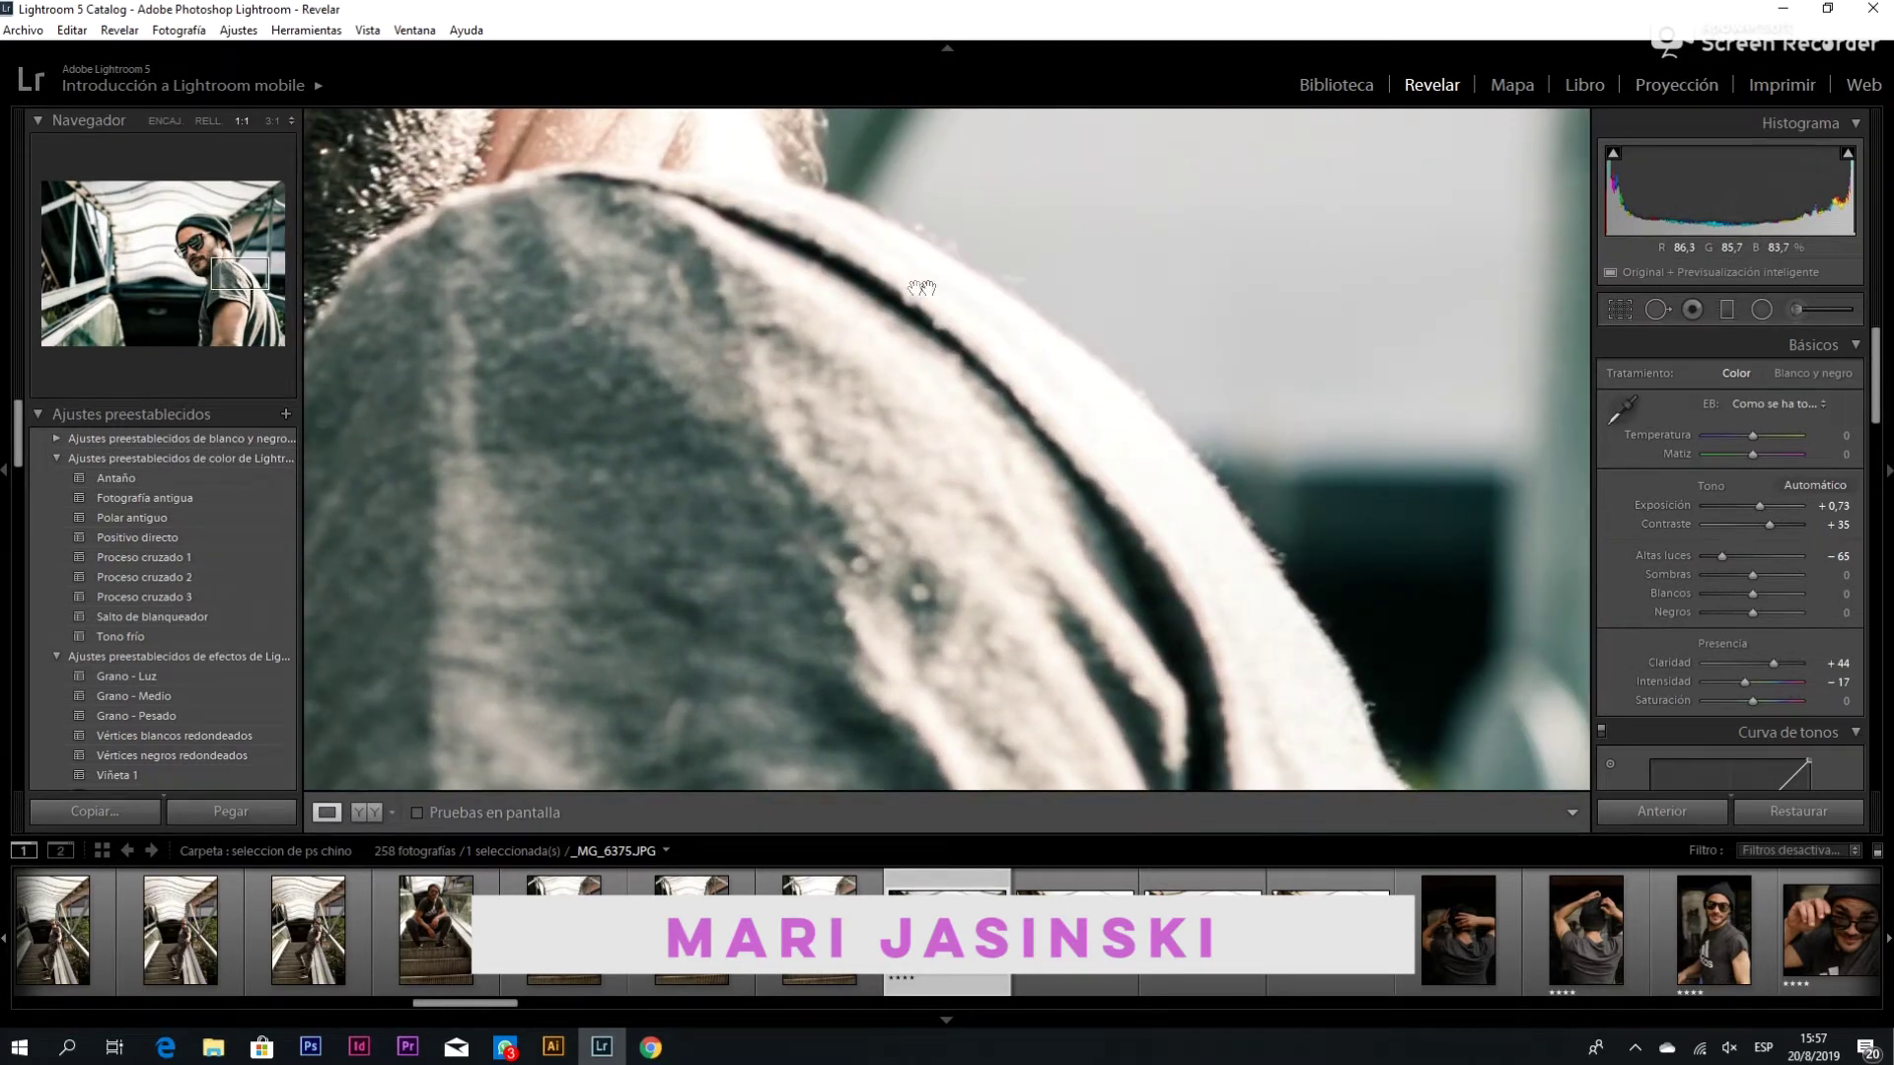
Start a new Adjustment Brush with all effect sliders reset to zero via the Exposure preset
click(1801, 309)
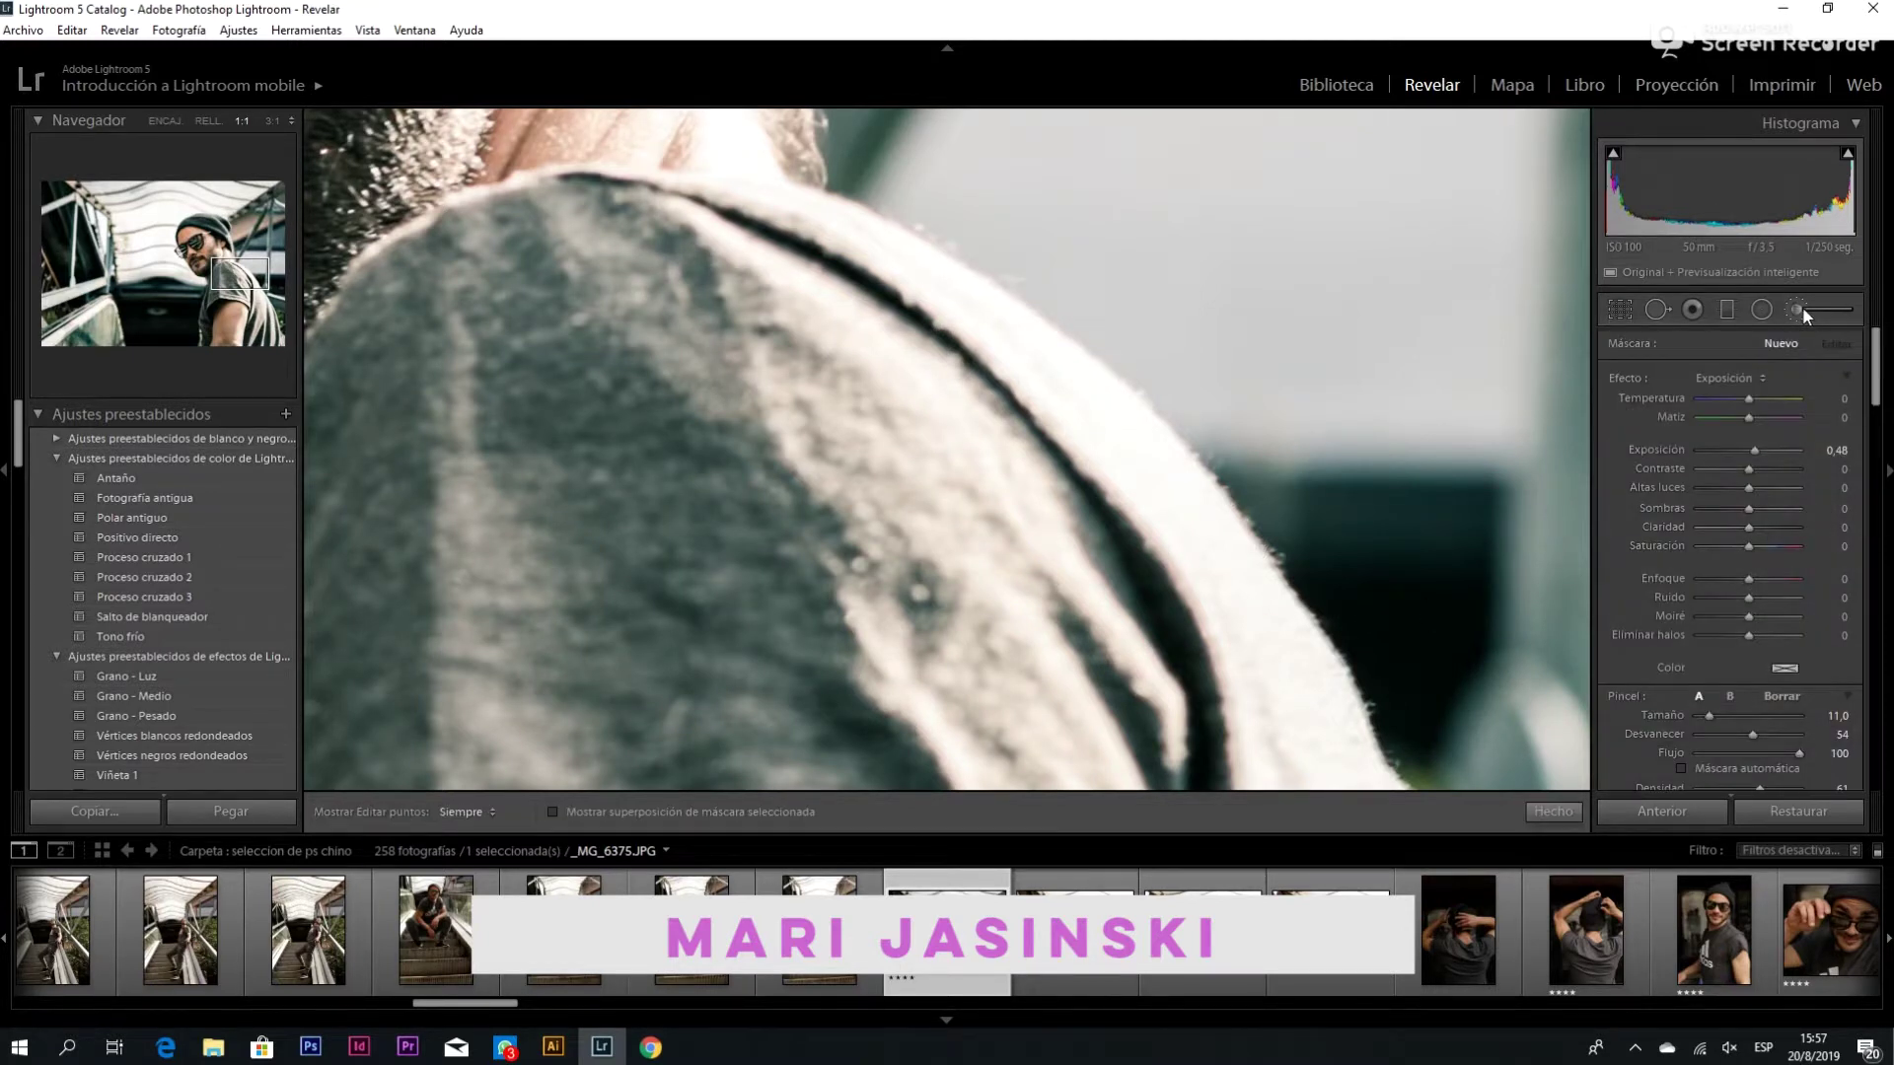
click(1764, 379)
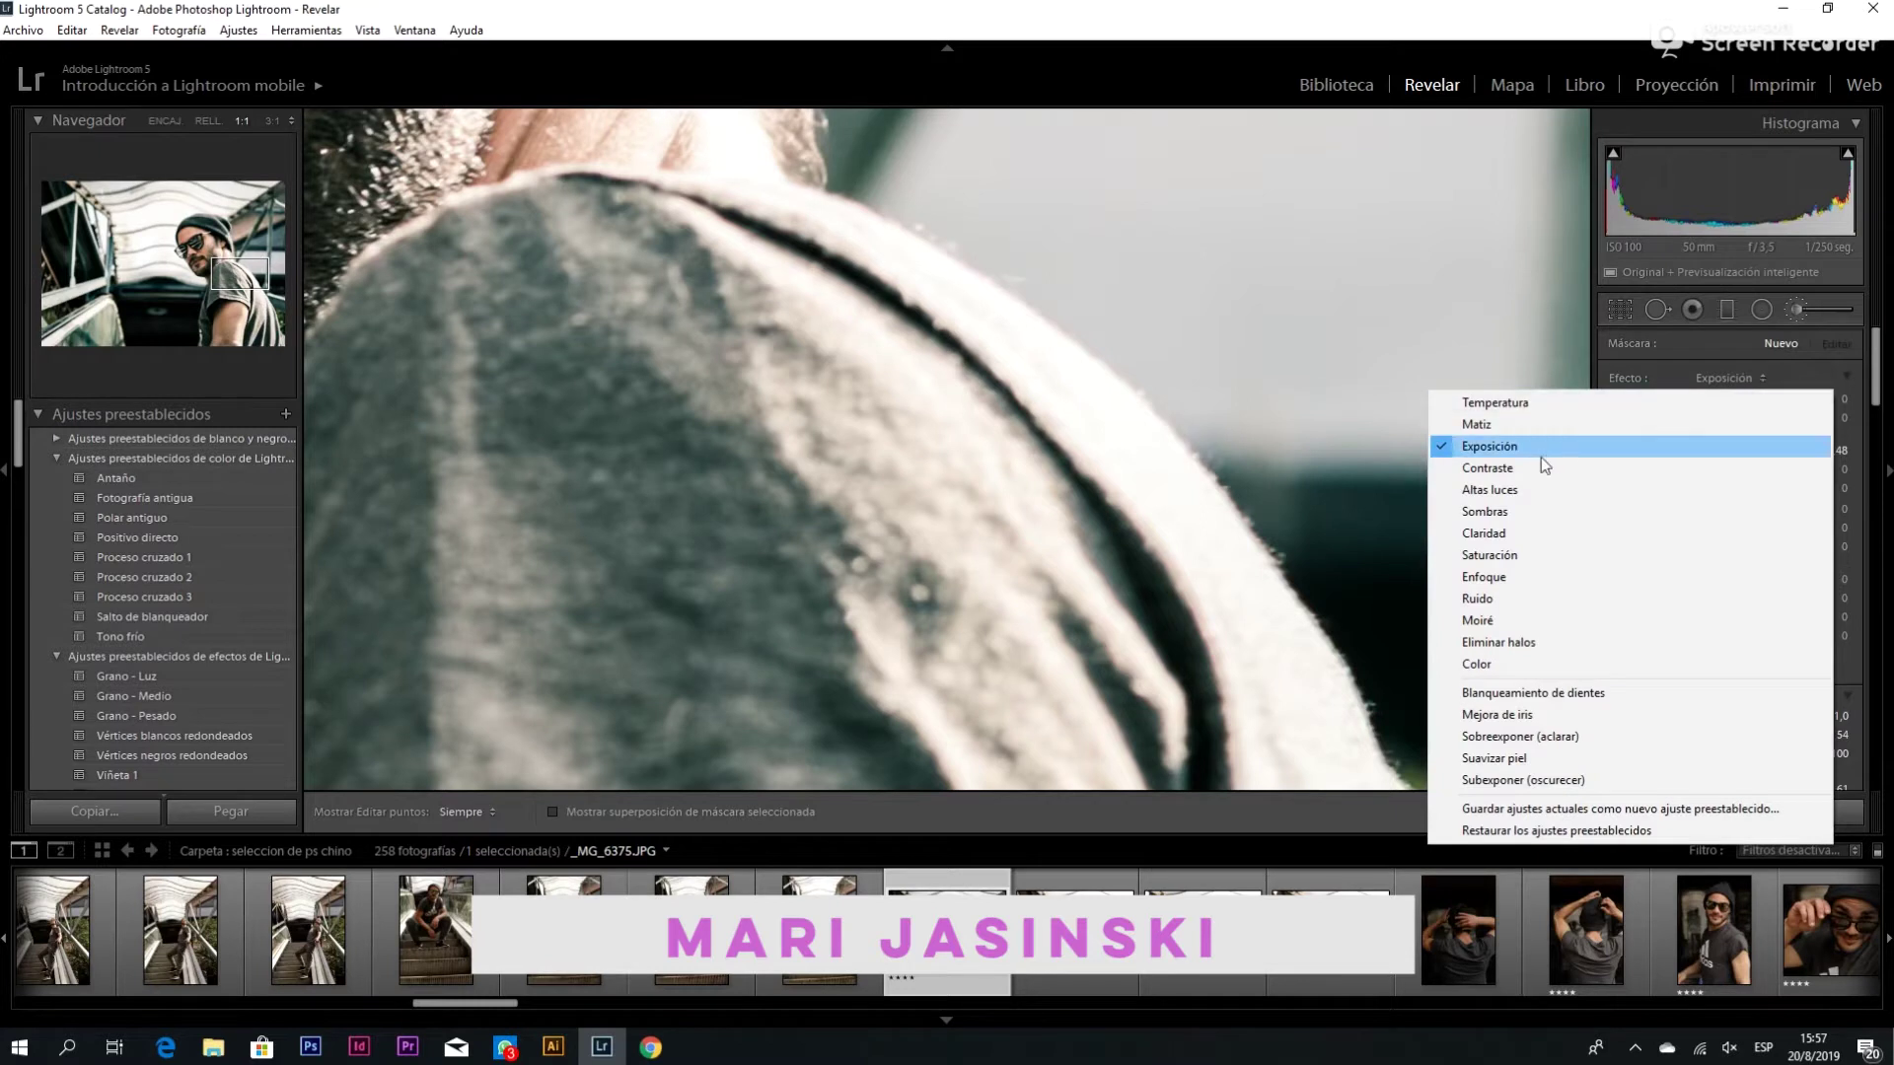
click(1509, 446)
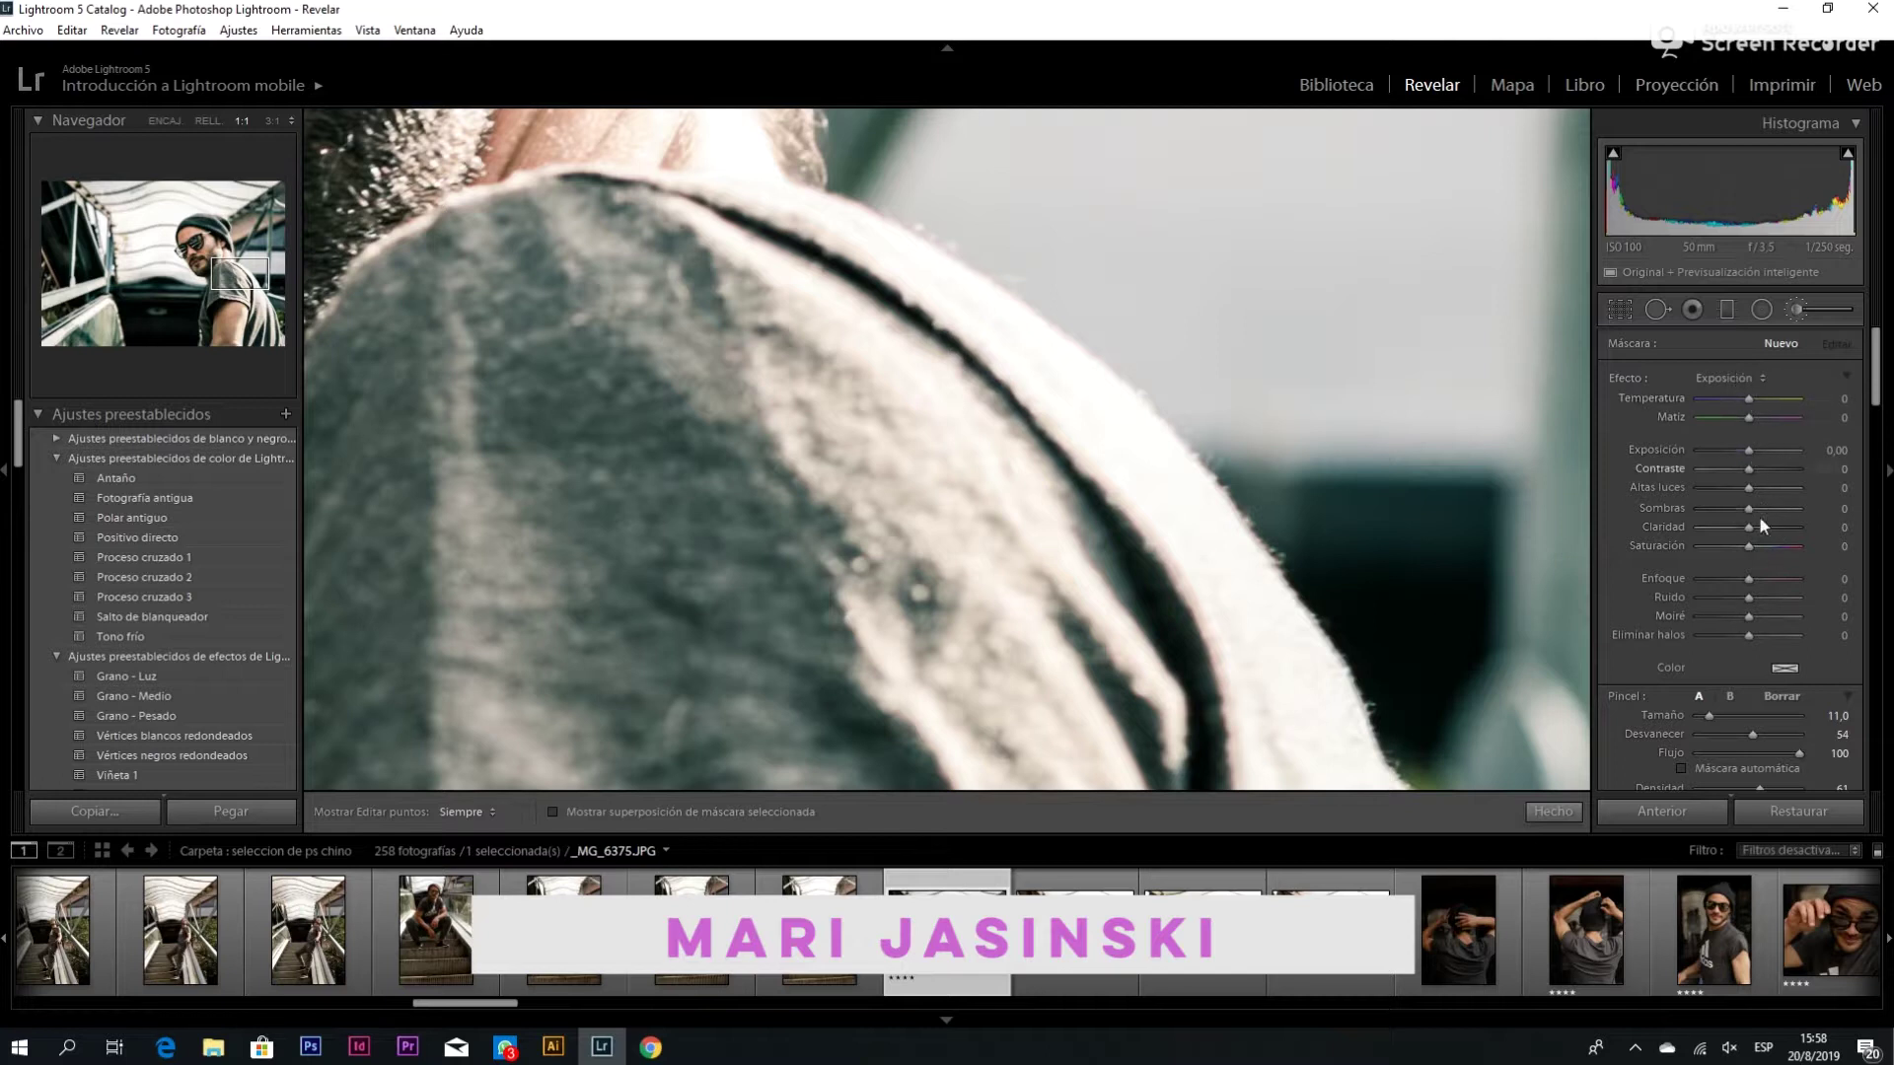
click(1748, 380)
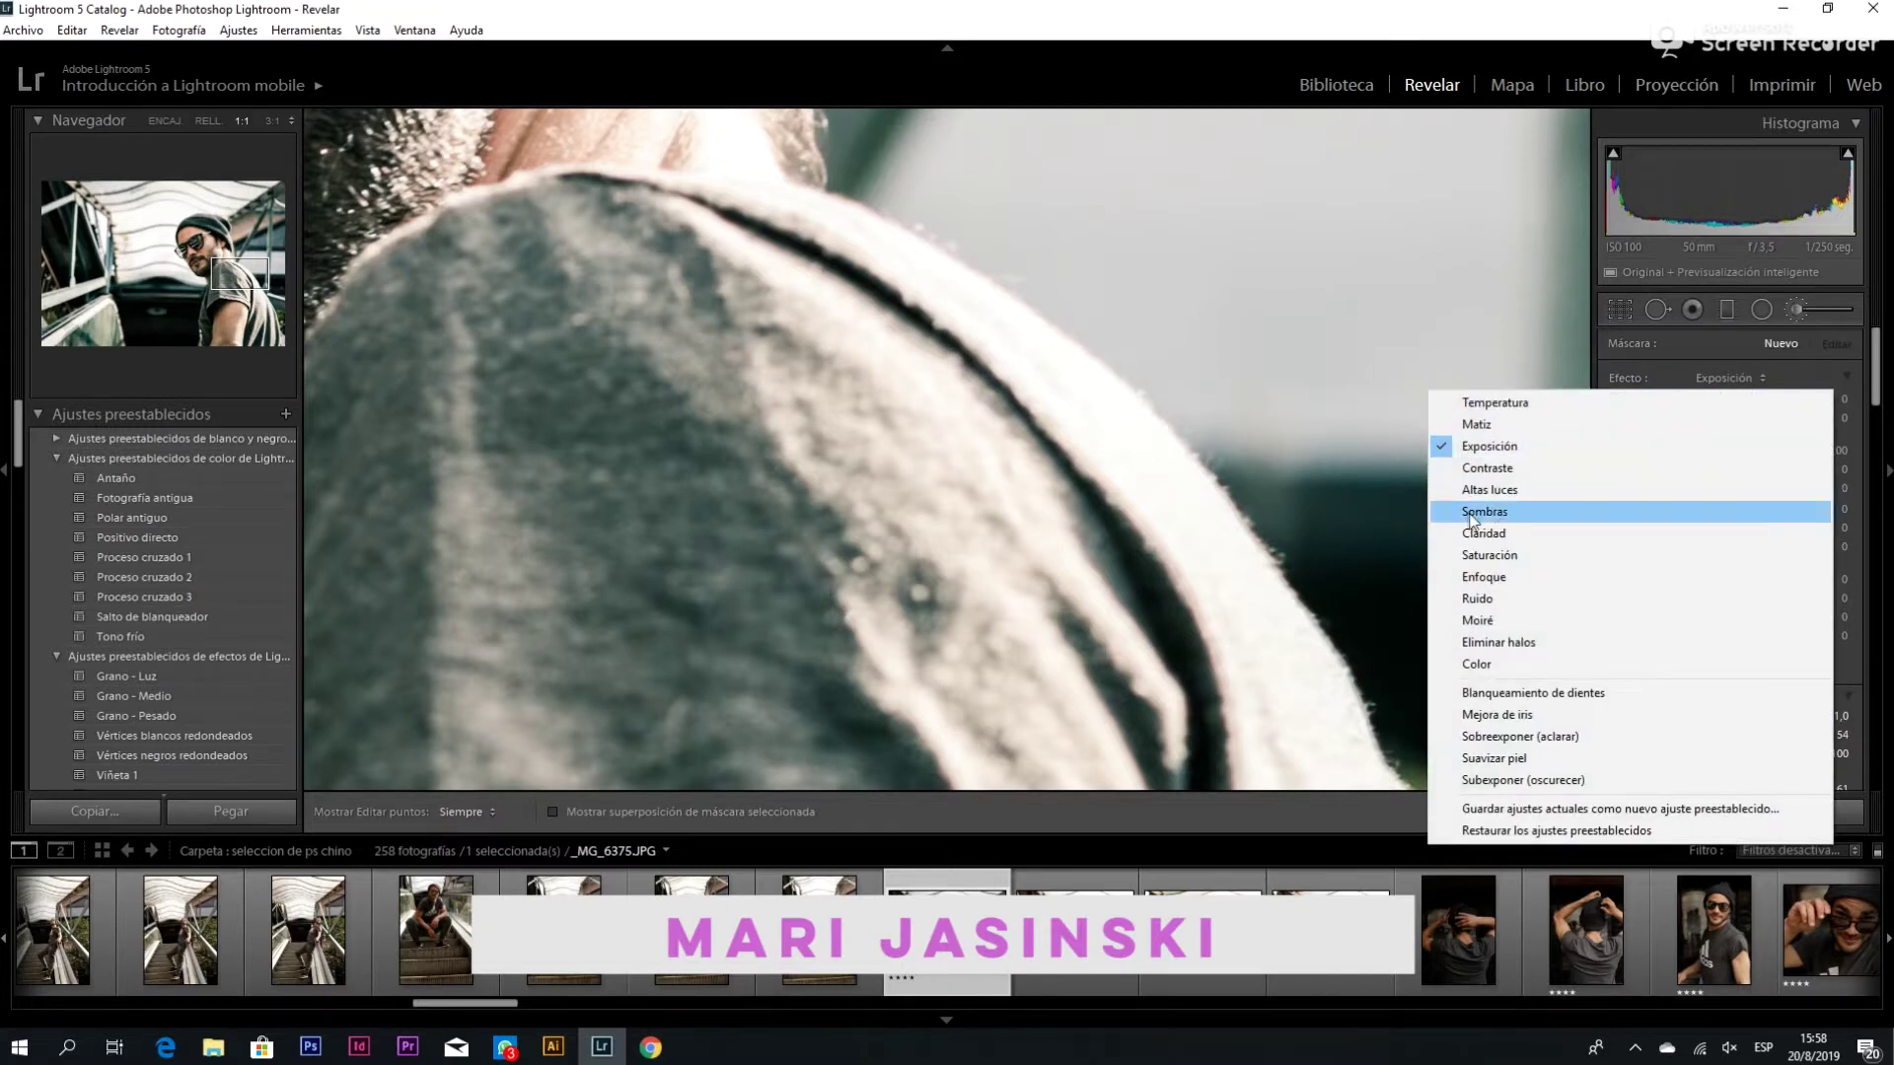
click(1490, 452)
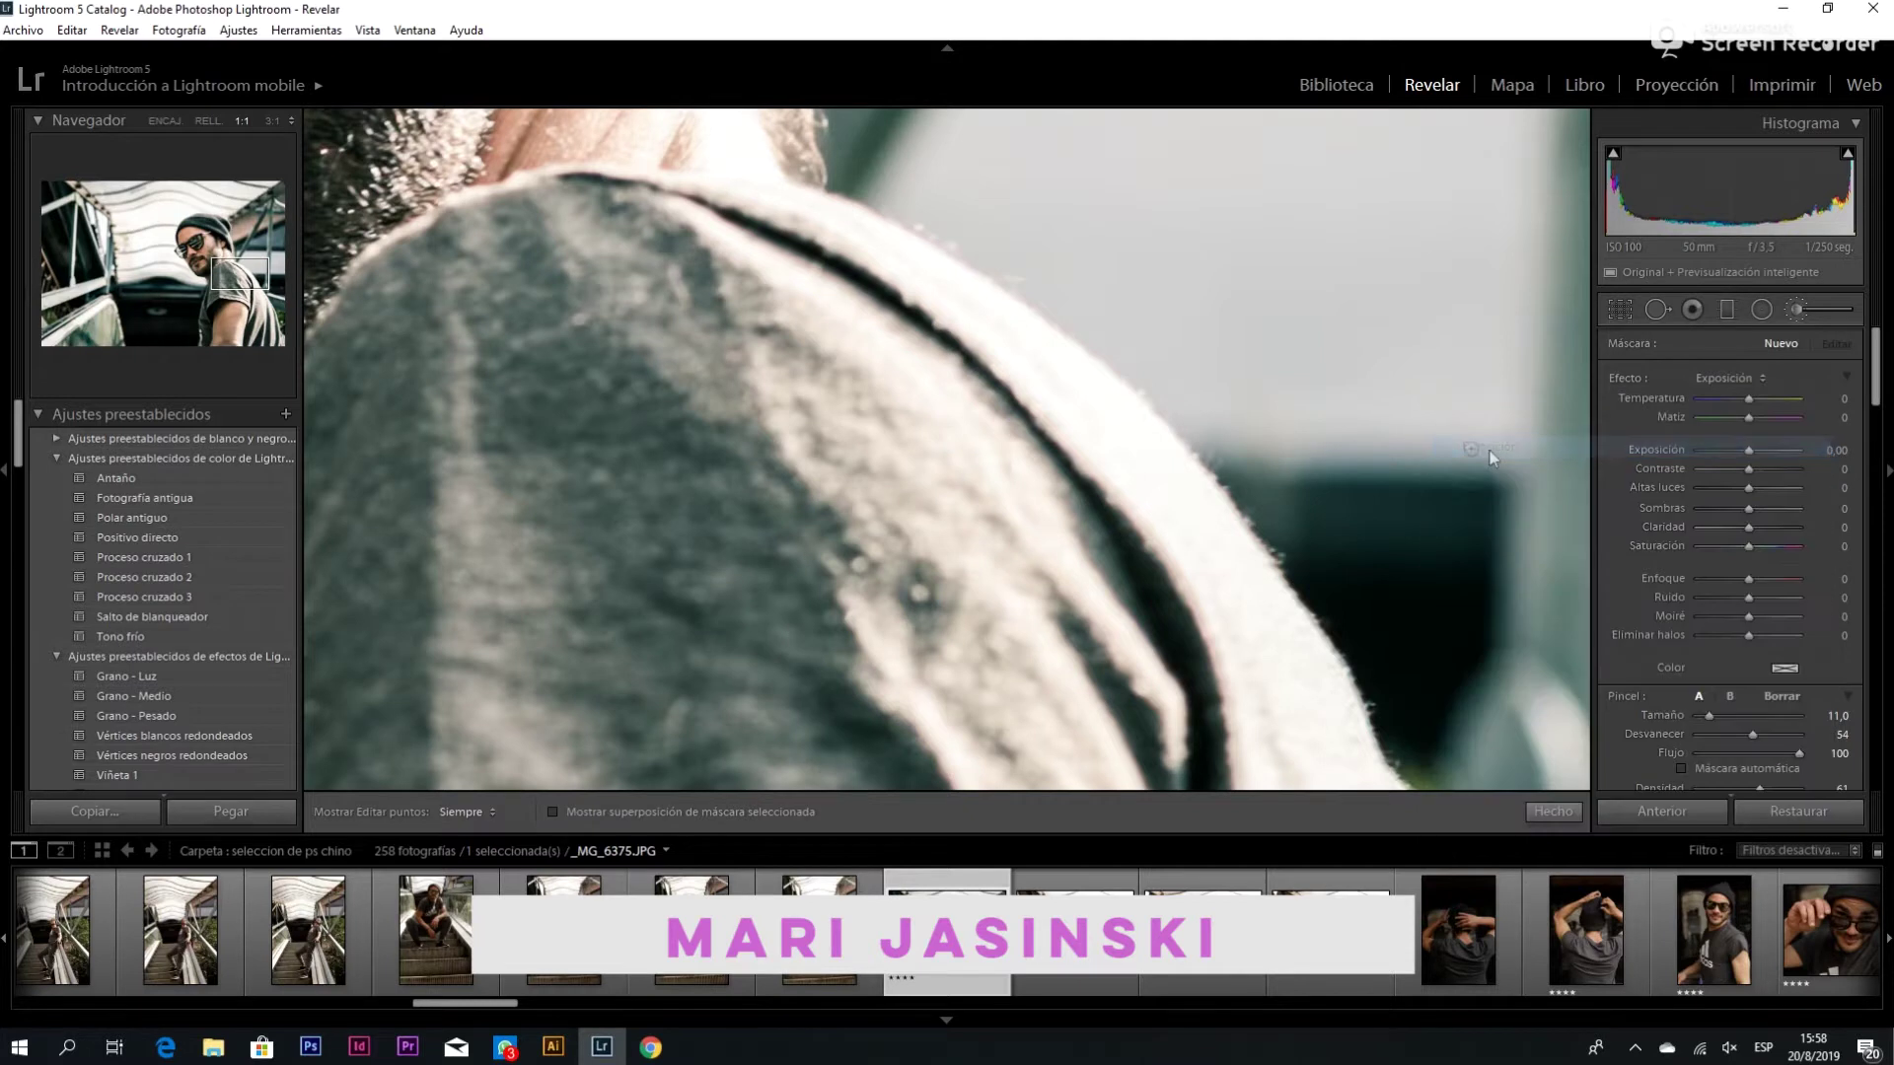
key(h)
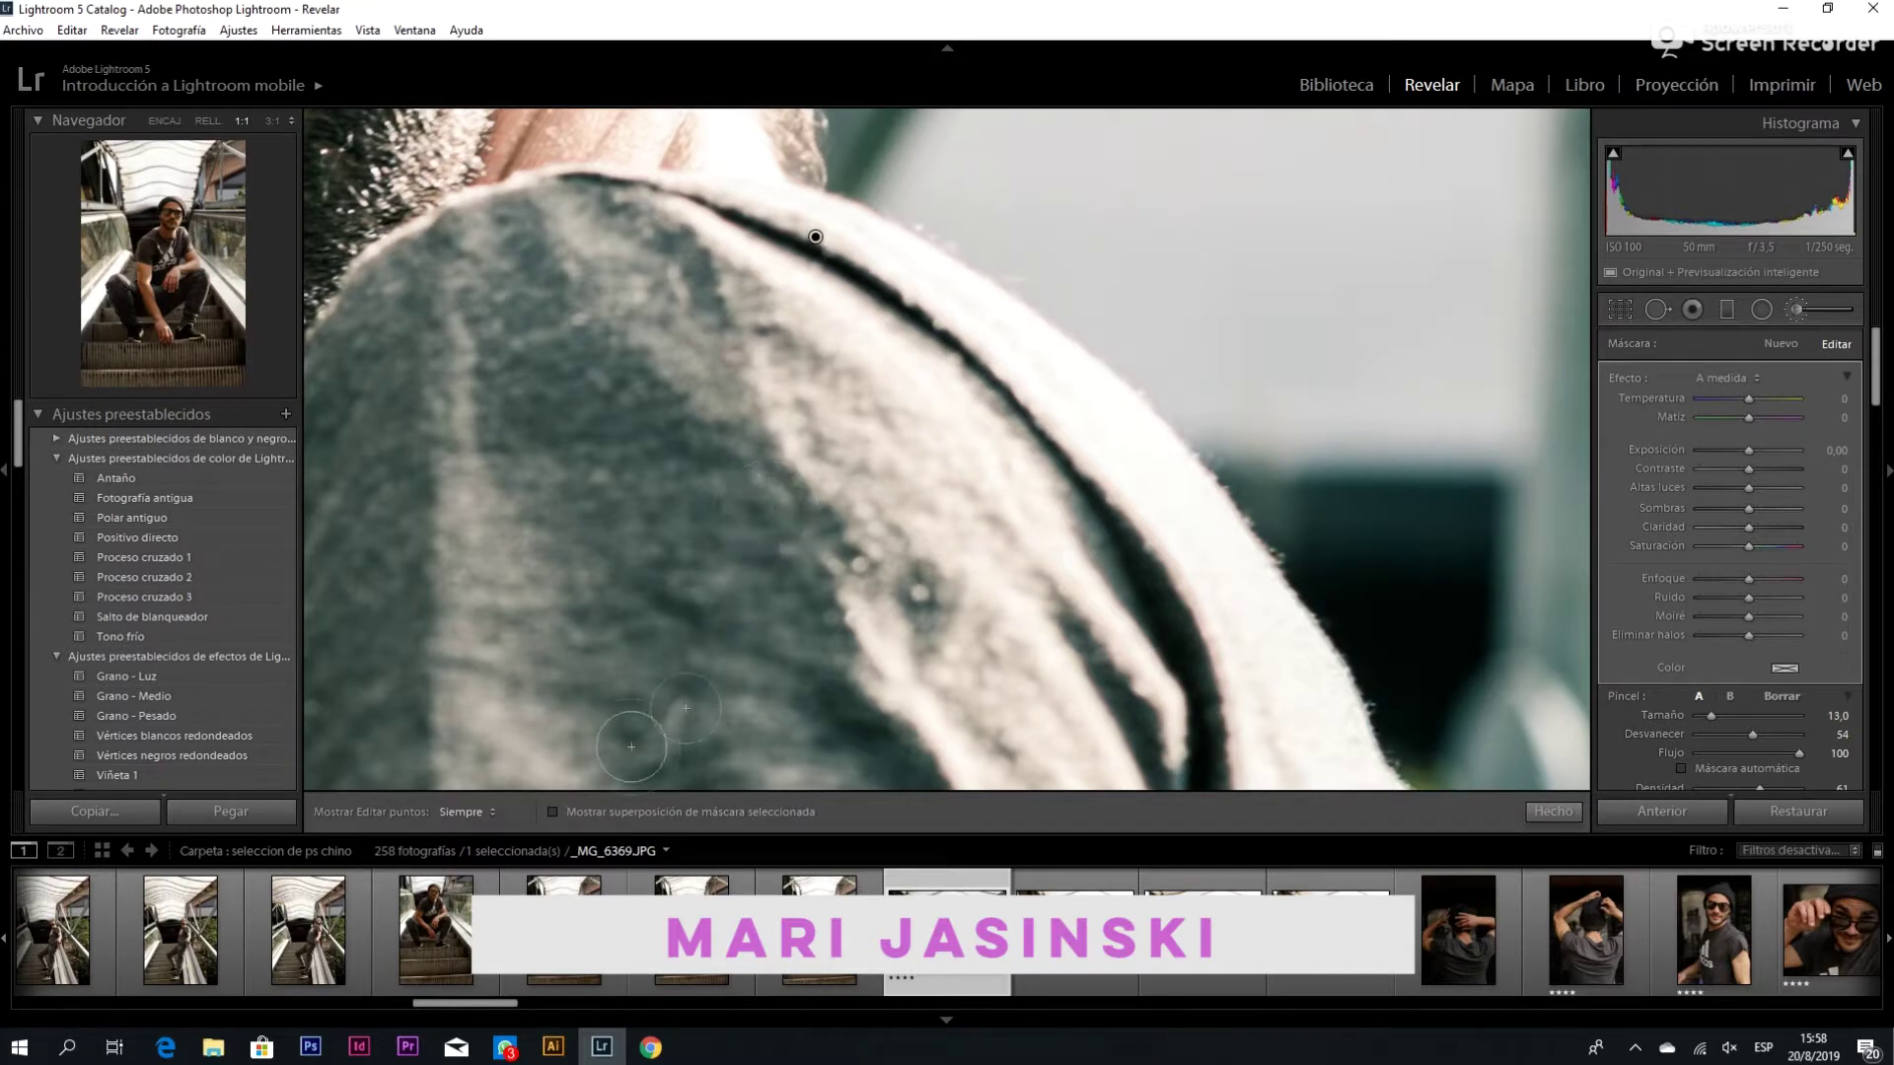
Show the mask overlay and paint the mask down the shirt strap, enlarging the brush
click(552, 812)
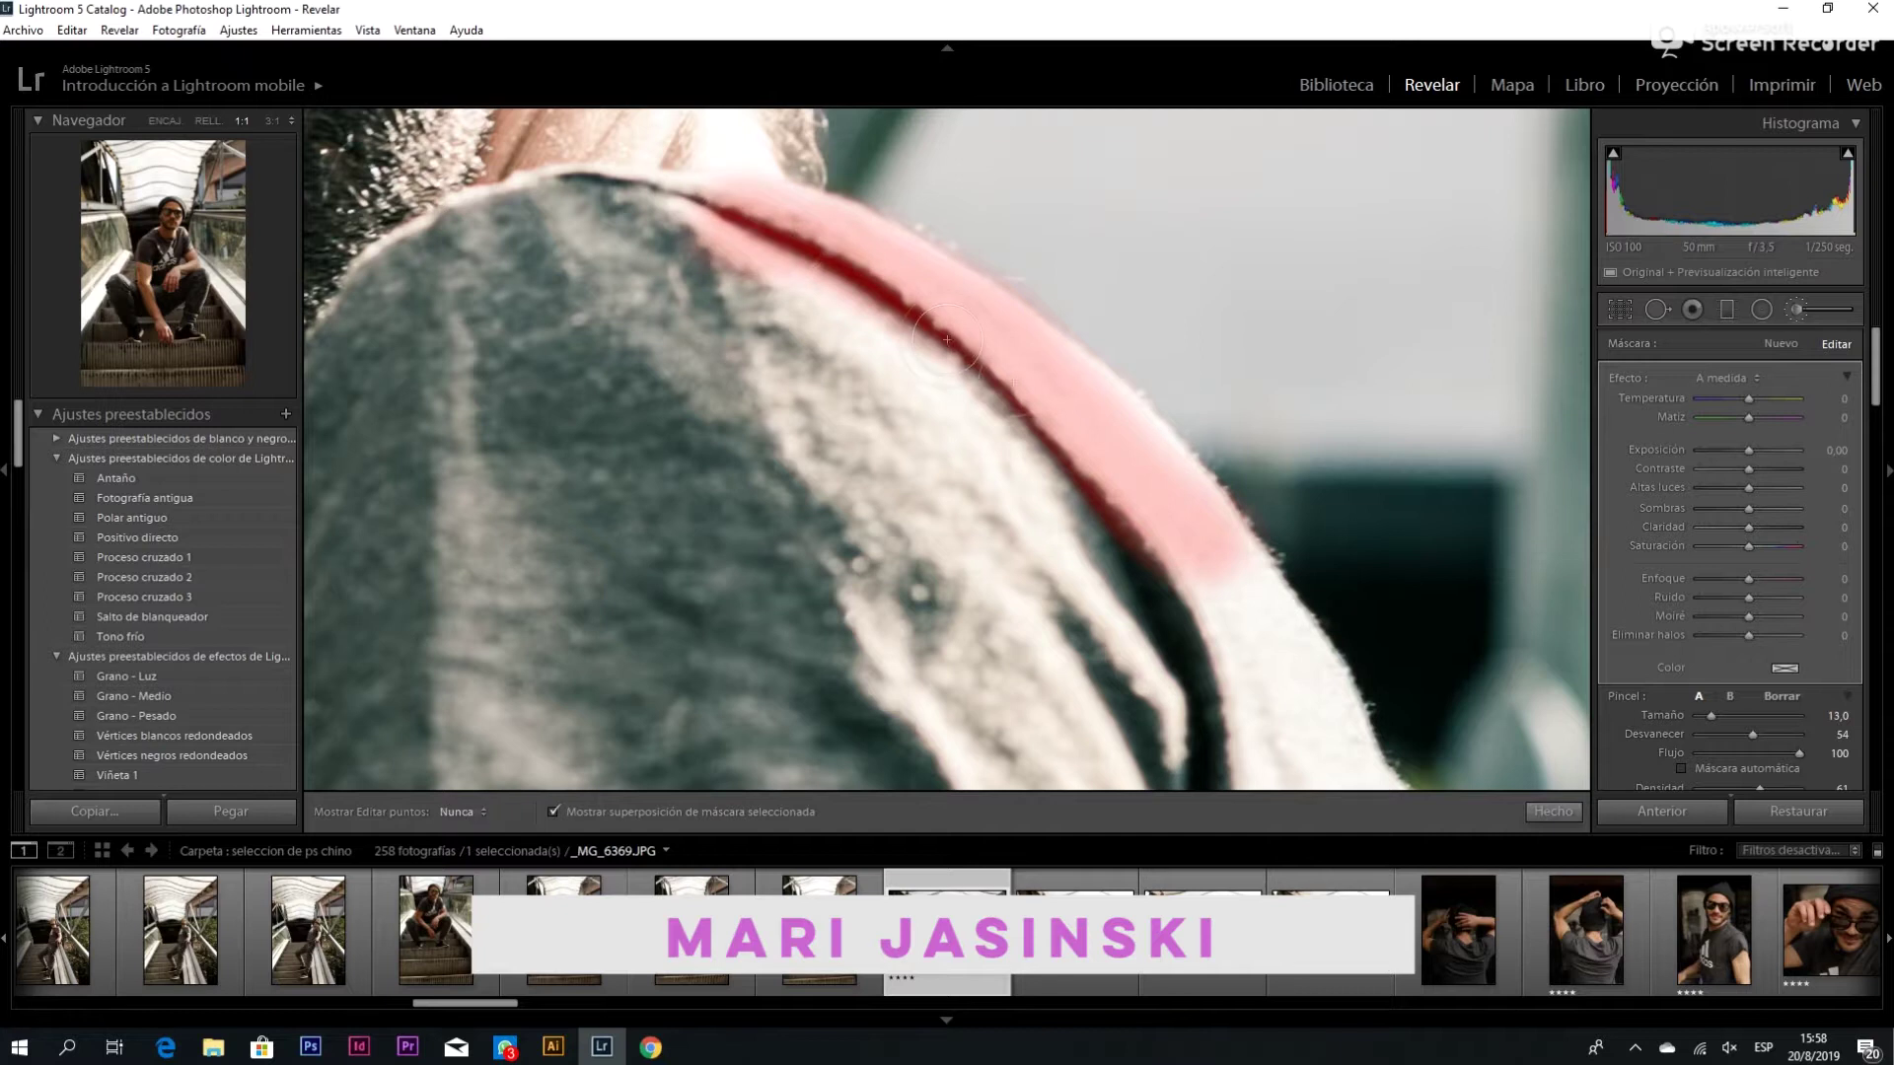
drag(947, 340, 1275, 779)
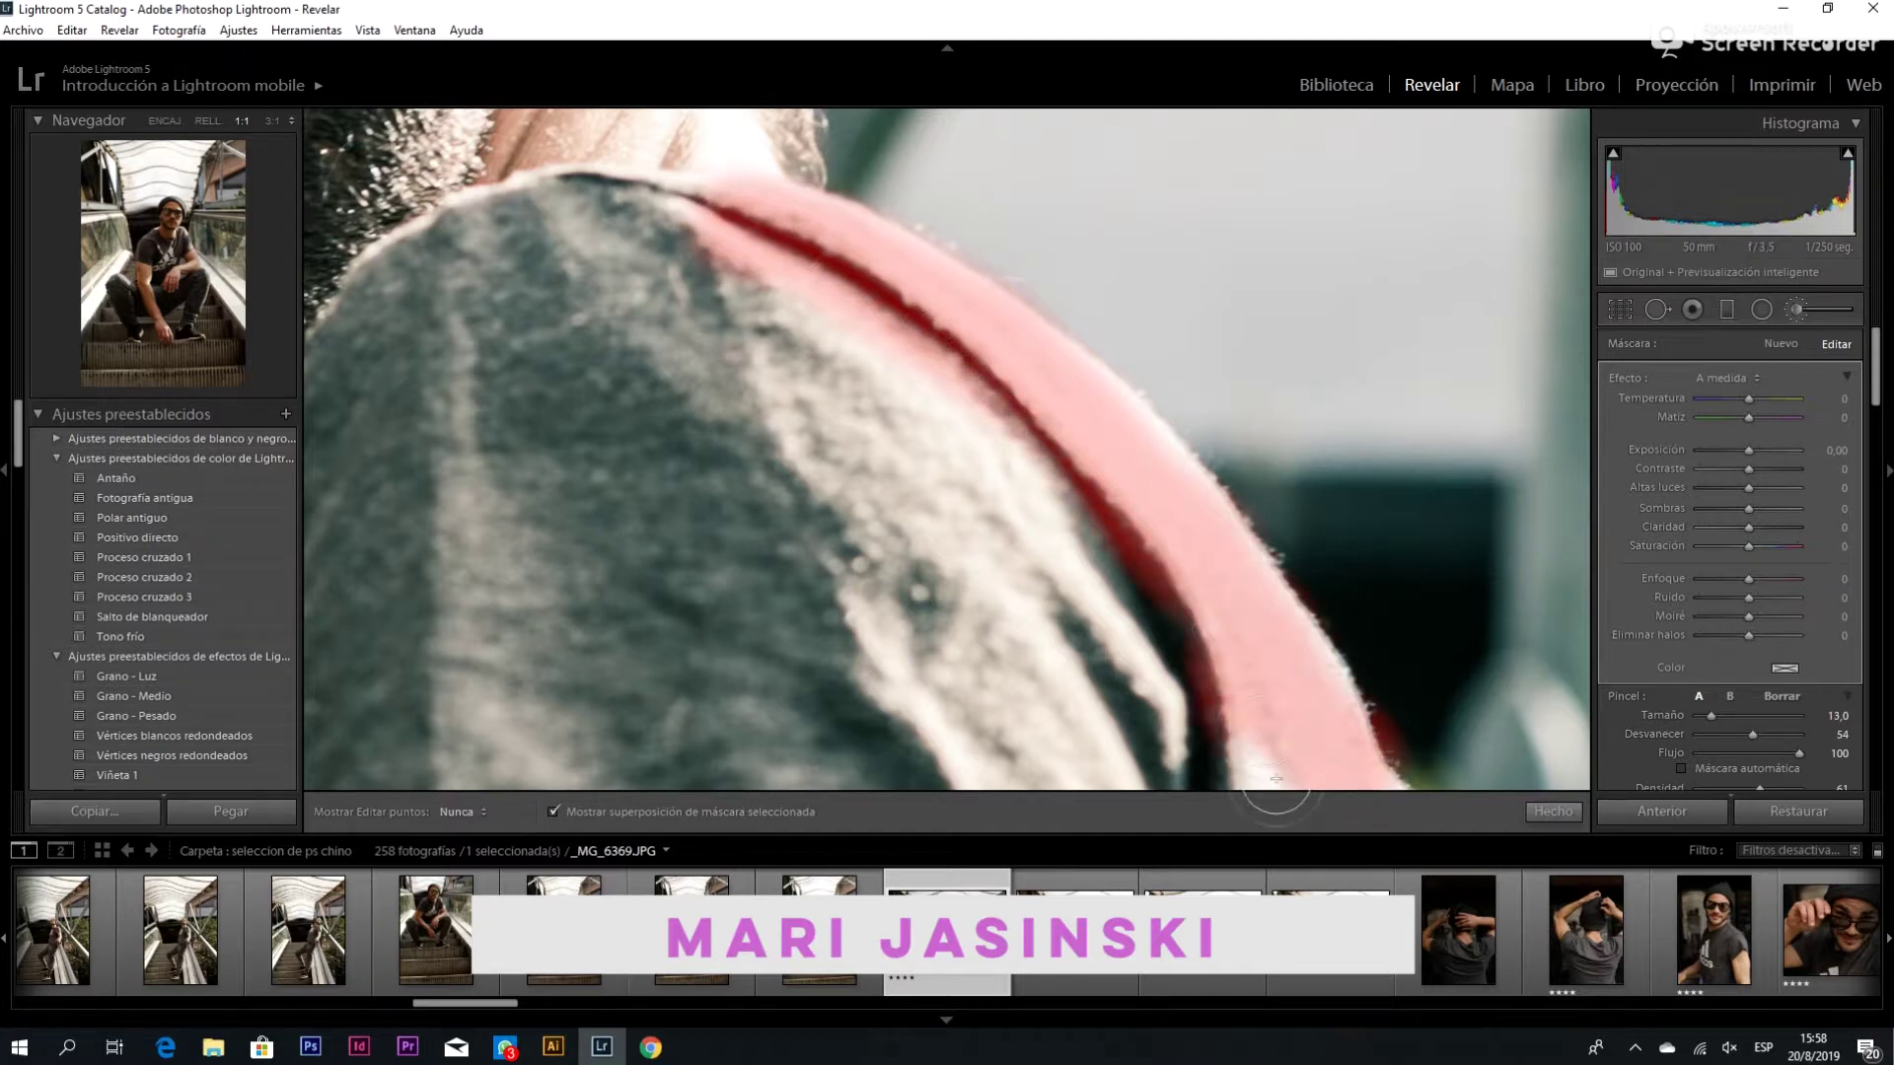
key(h)
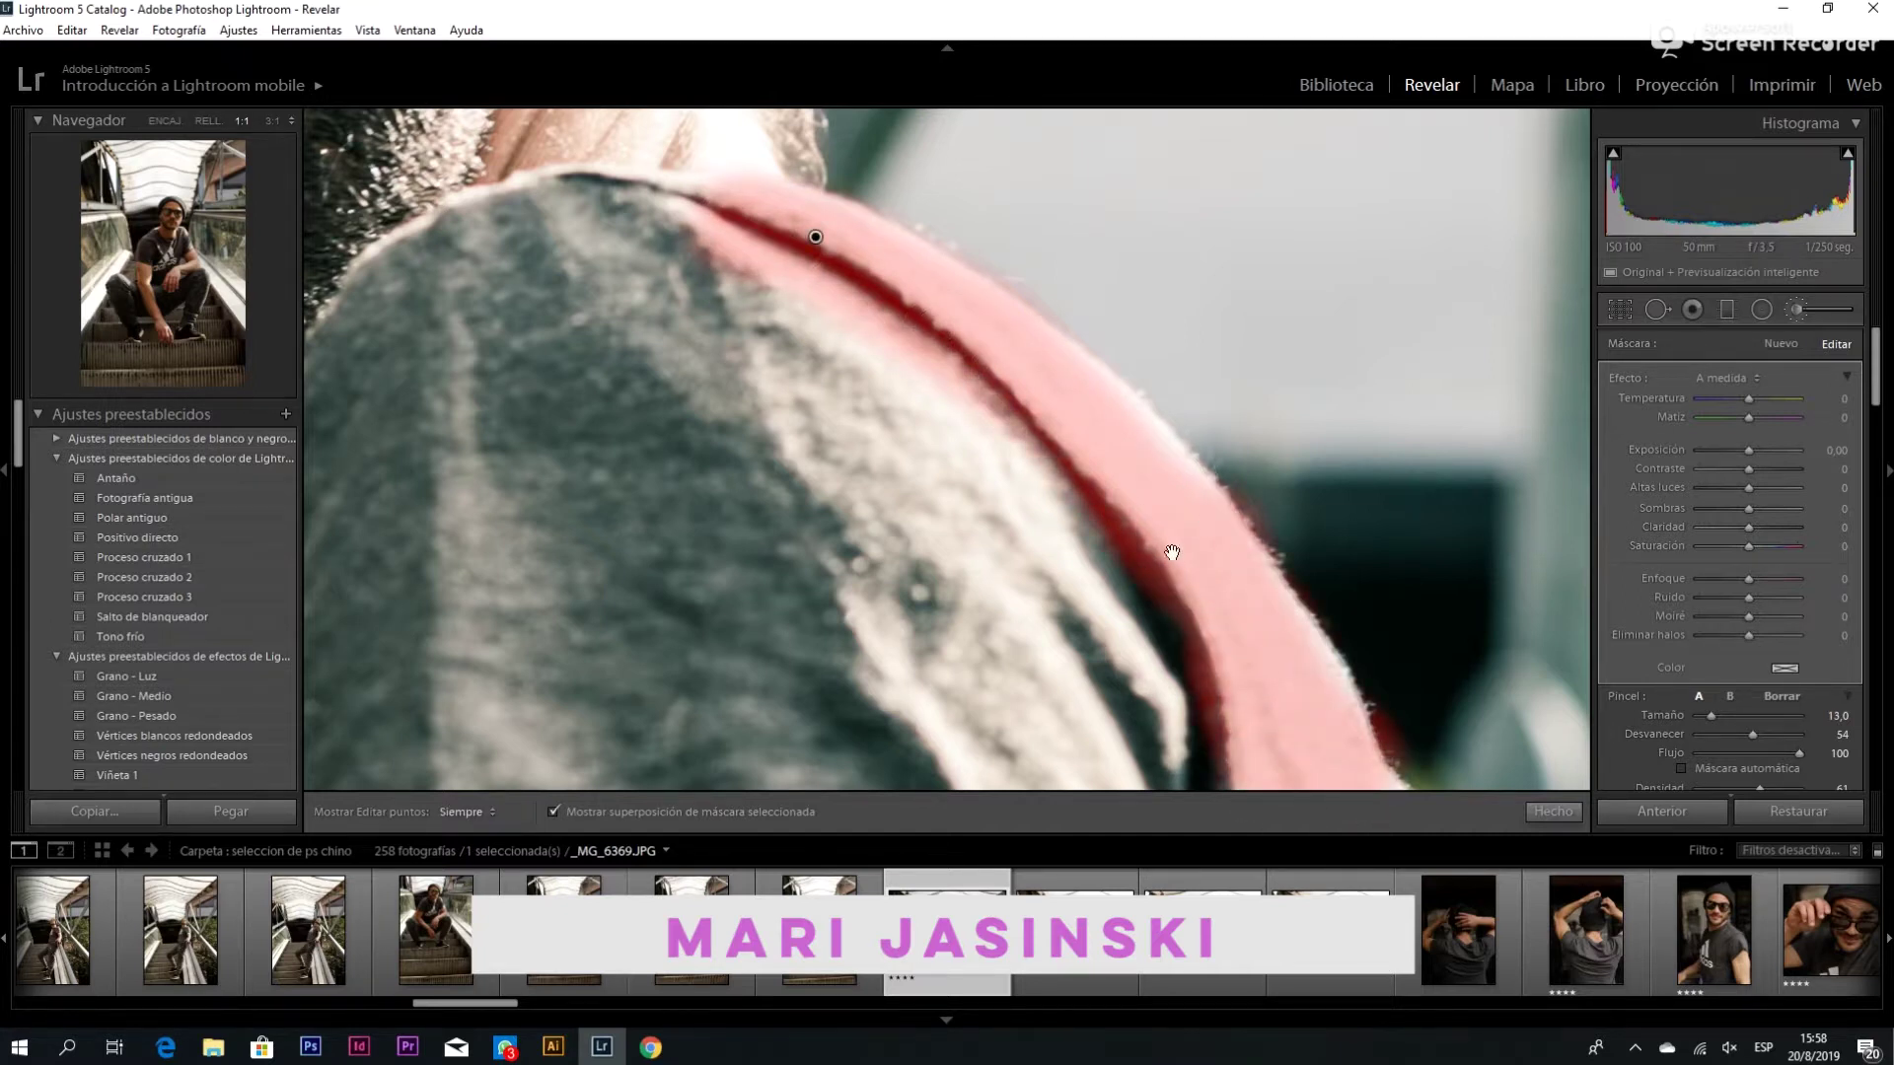
drag(1172, 549, 1088, 264)
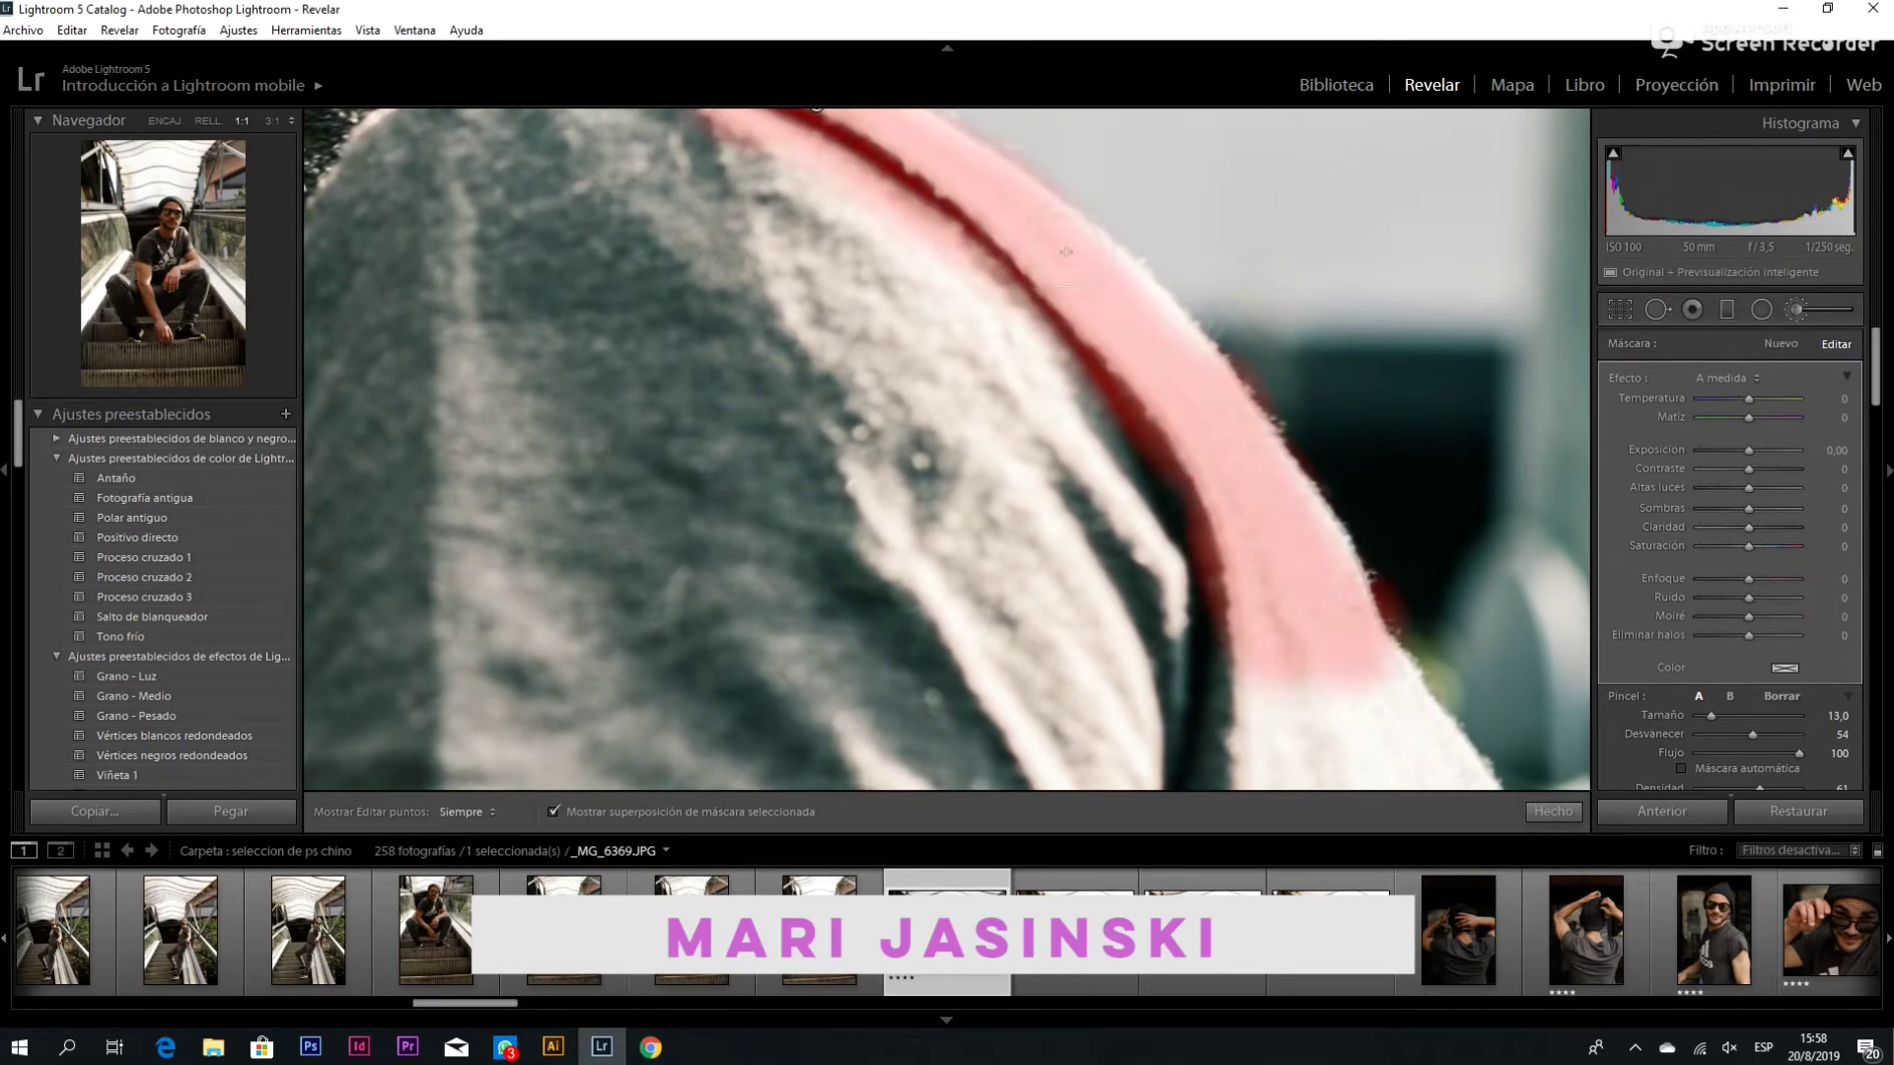
key(h)
mouse_move(1298, 718)
mouse_down()
mouse_move(1207, 384)
mouse_move(1445, 629)
mouse_up()
key(h)
key(h)
key(bracketright)
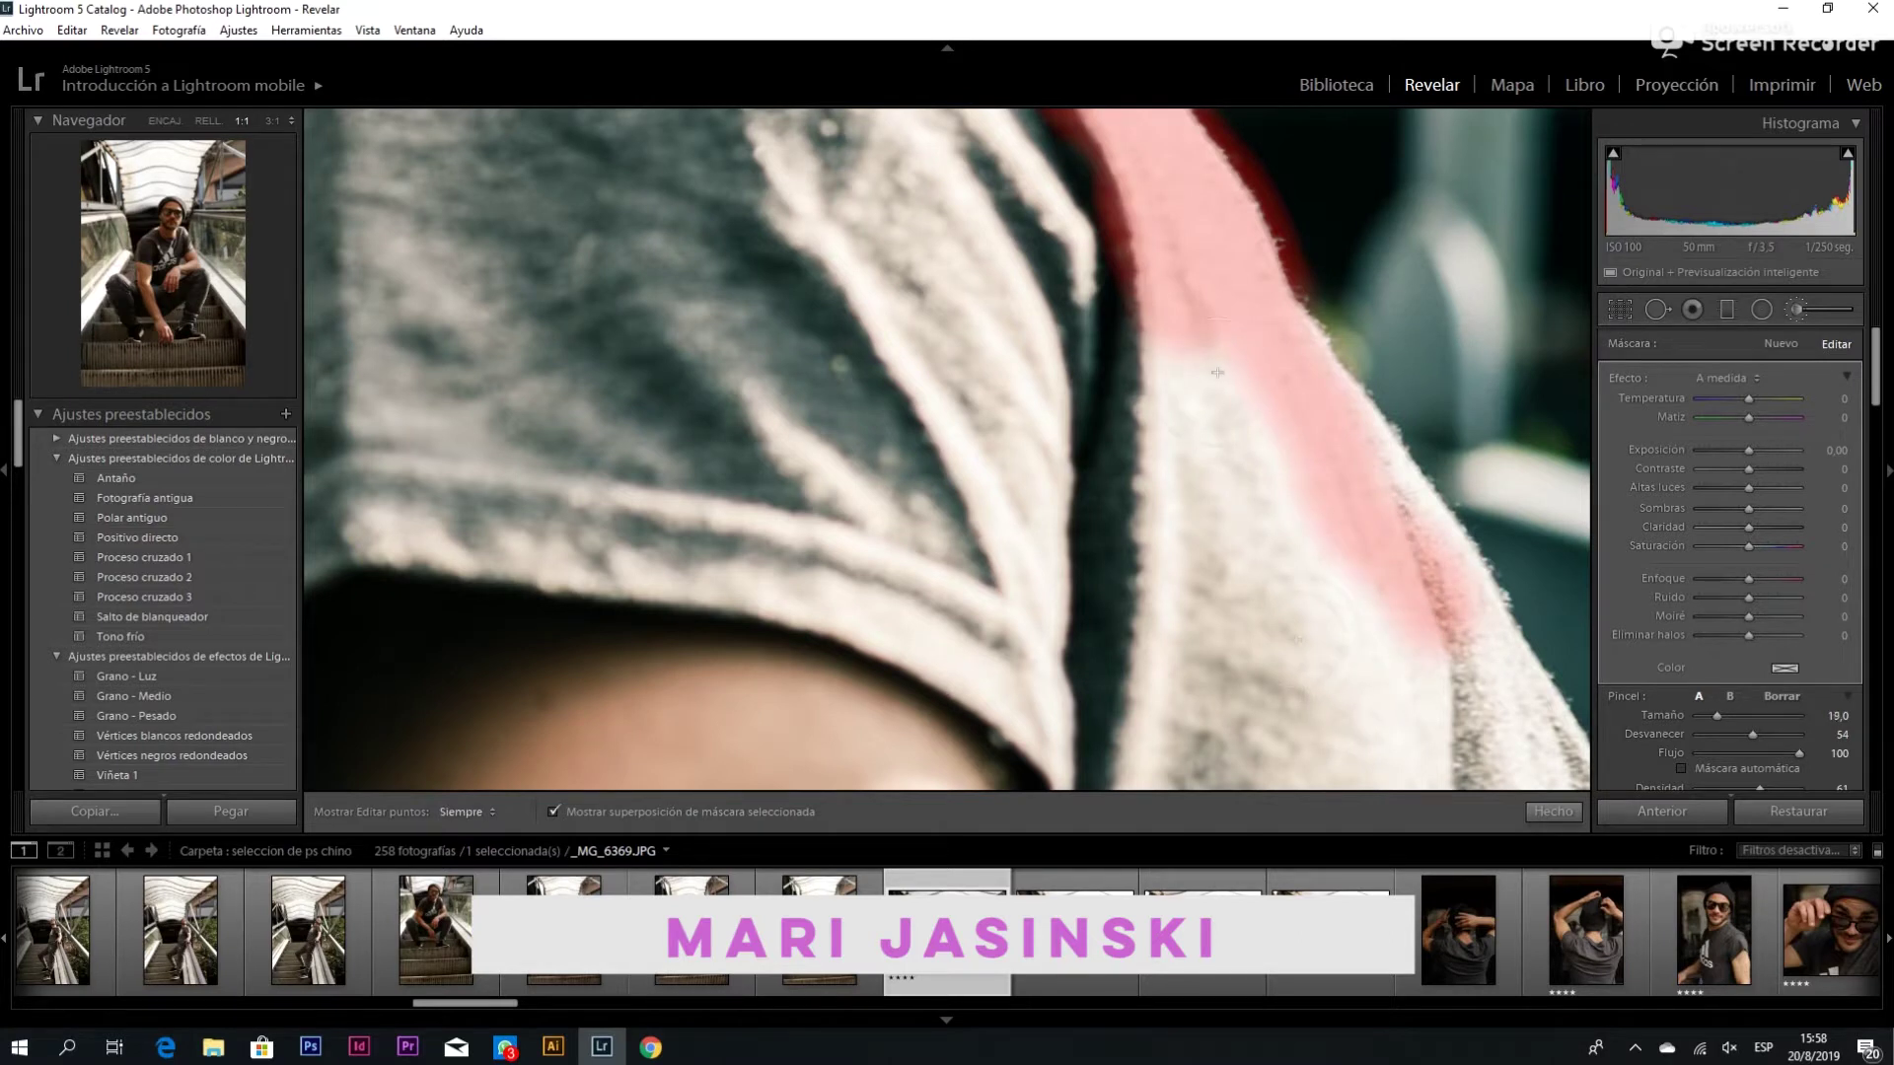
Paint the mask along the strap's white edges and the arm's stripes, then zoom out
drag(1218, 373, 1417, 771)
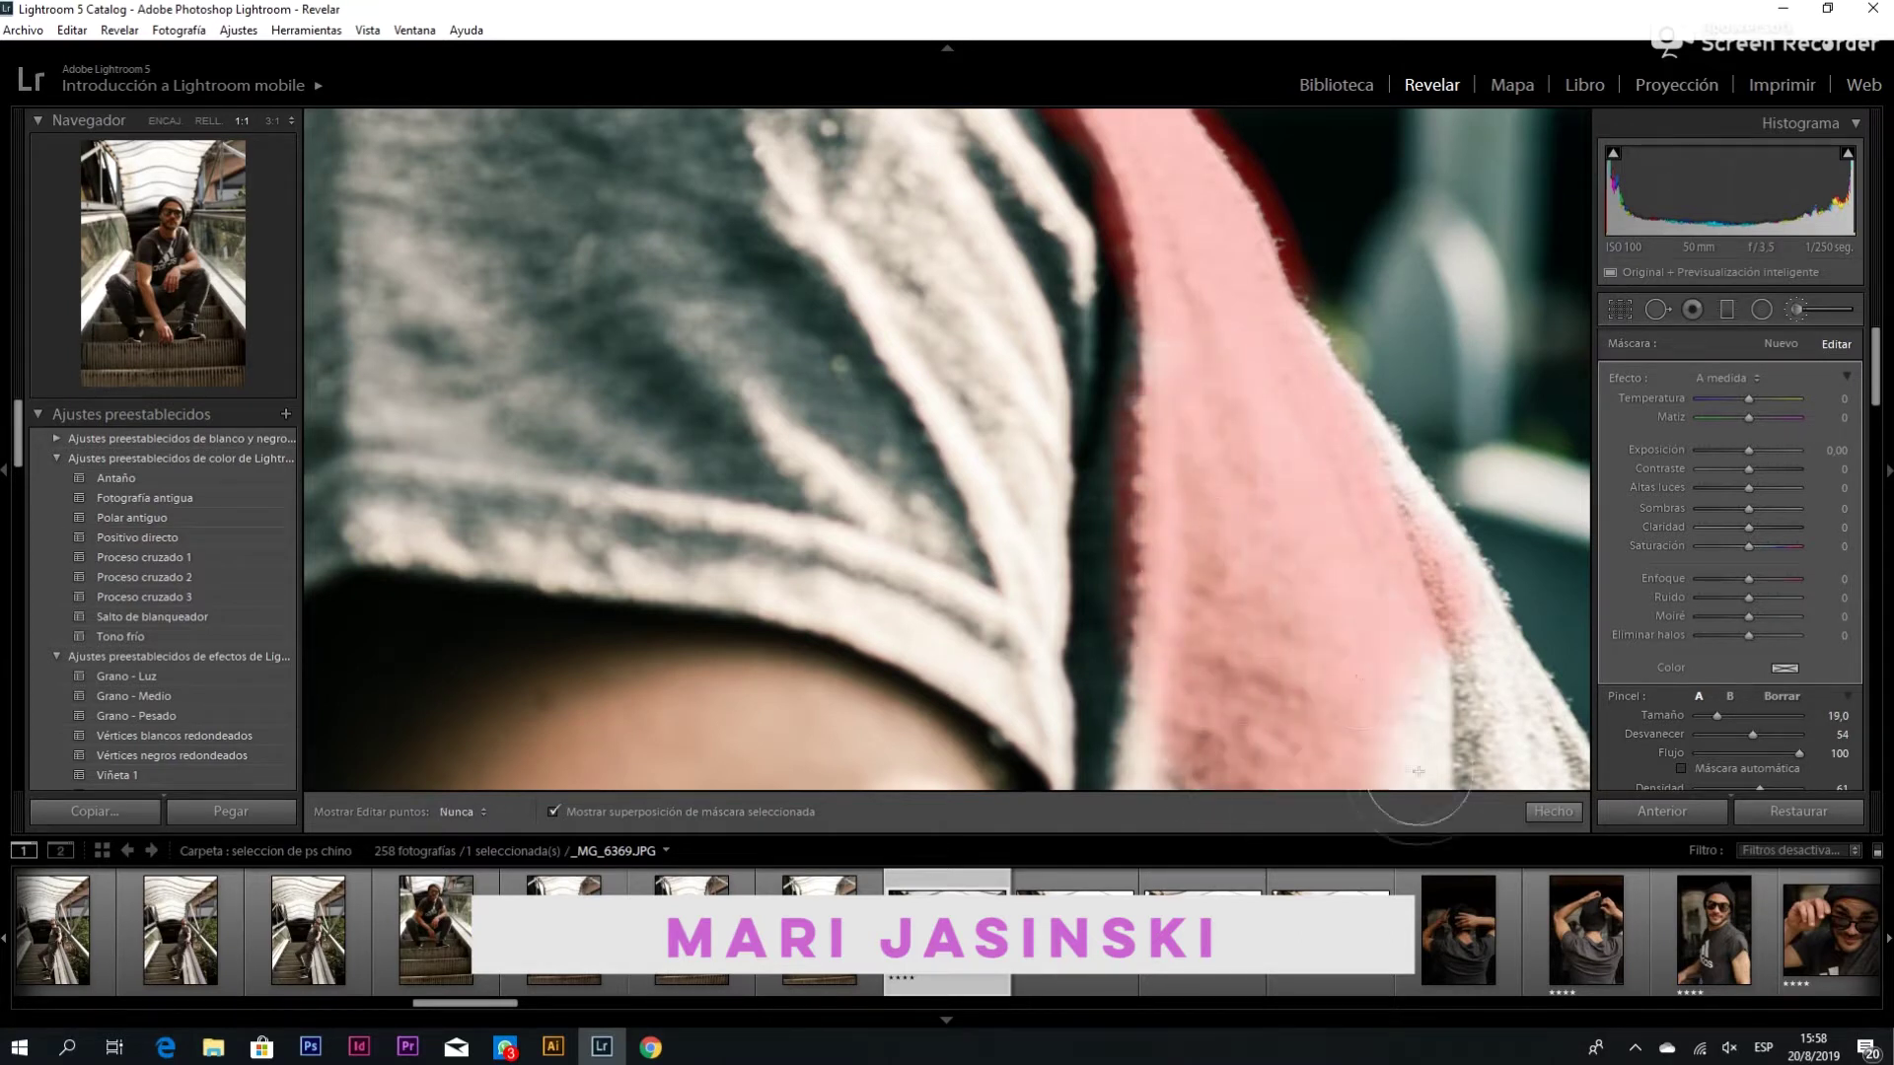
drag(1327, 643, 1276, 614)
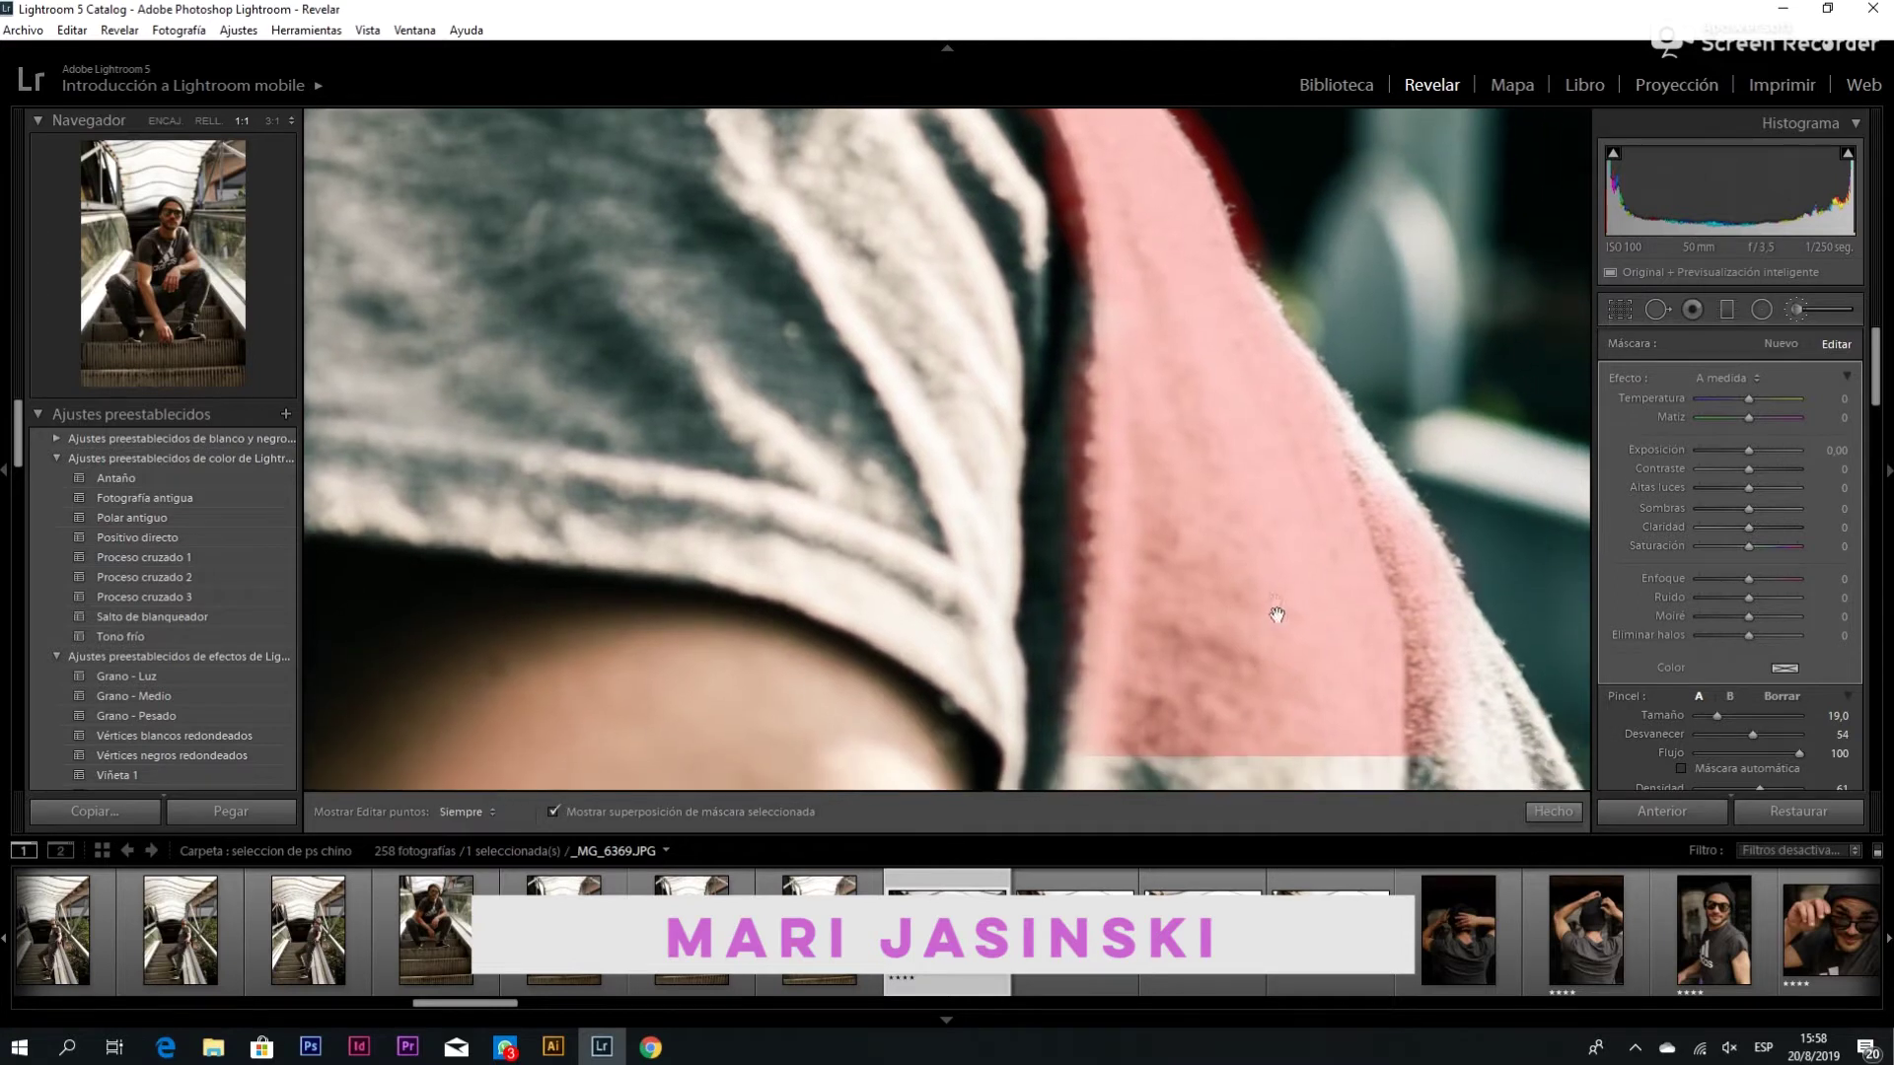
drag(1300, 357, 1369, 753)
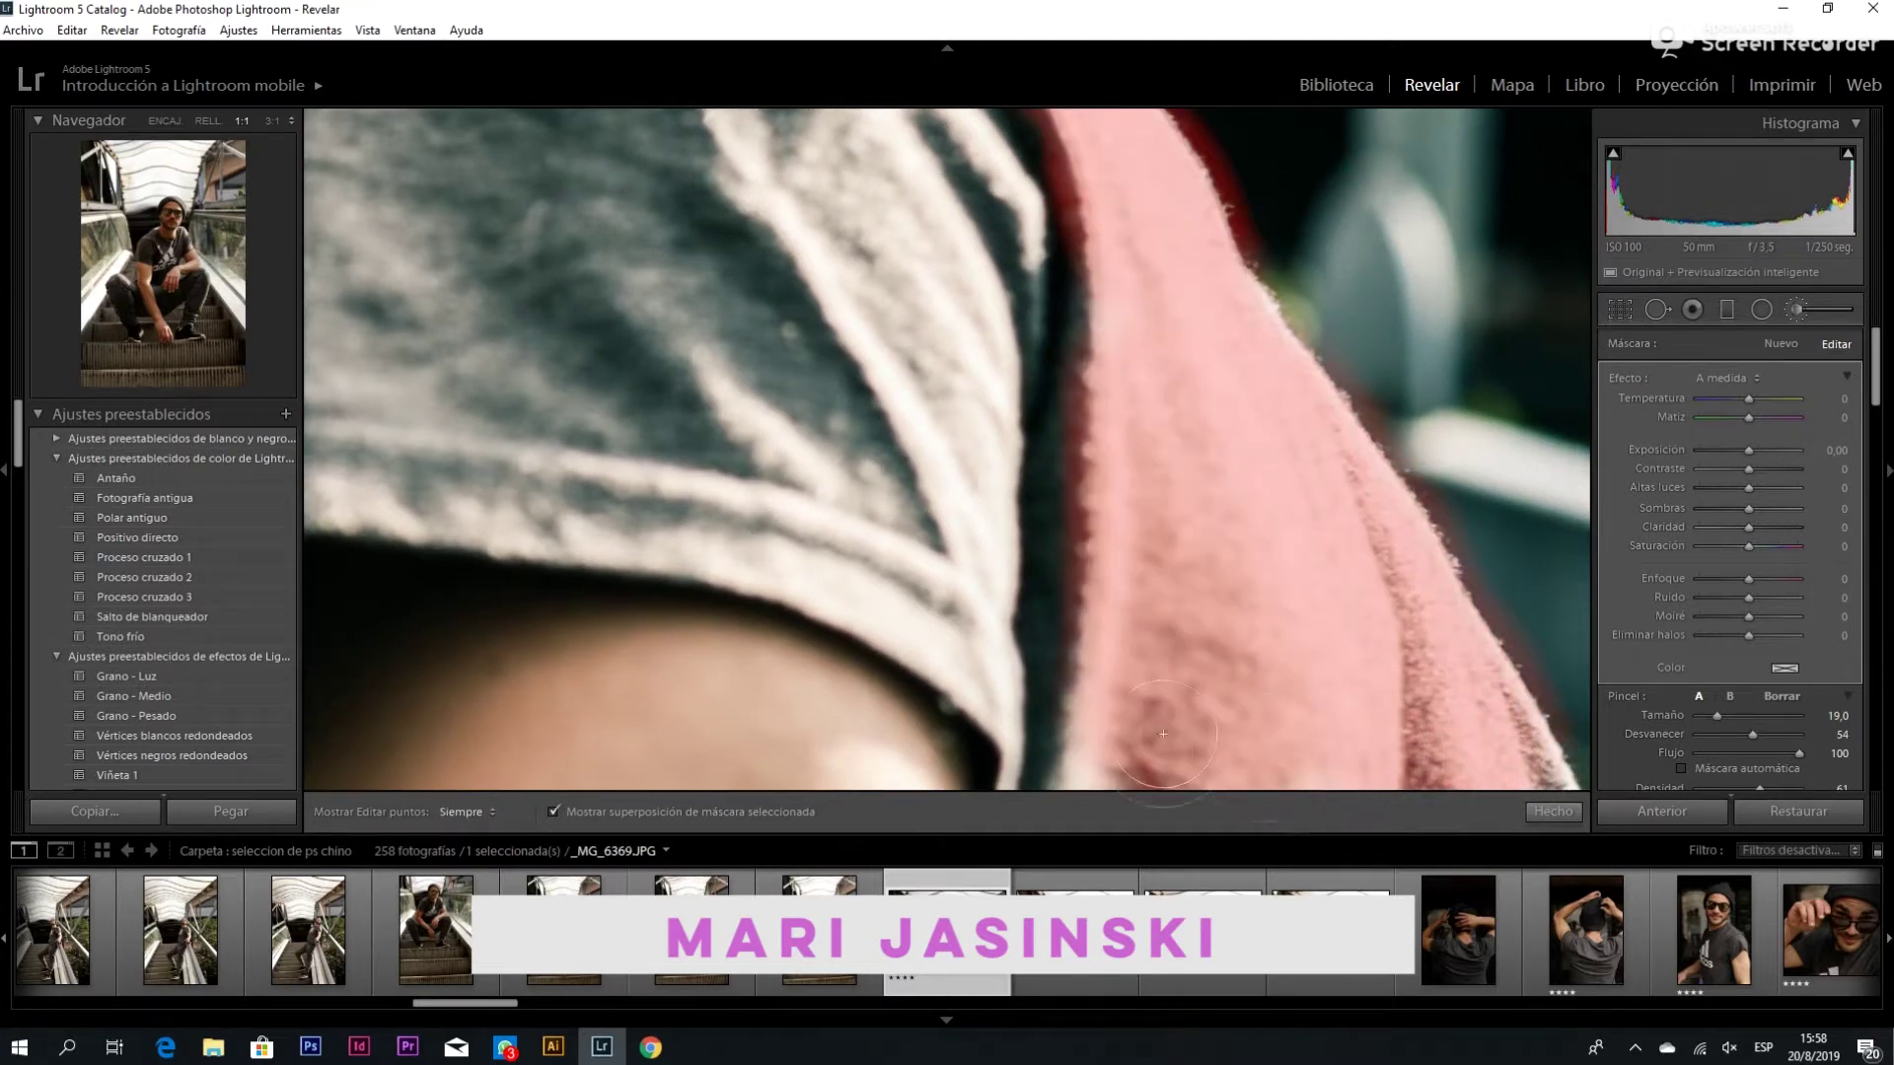
drag(1174, 641, 1167, 268)
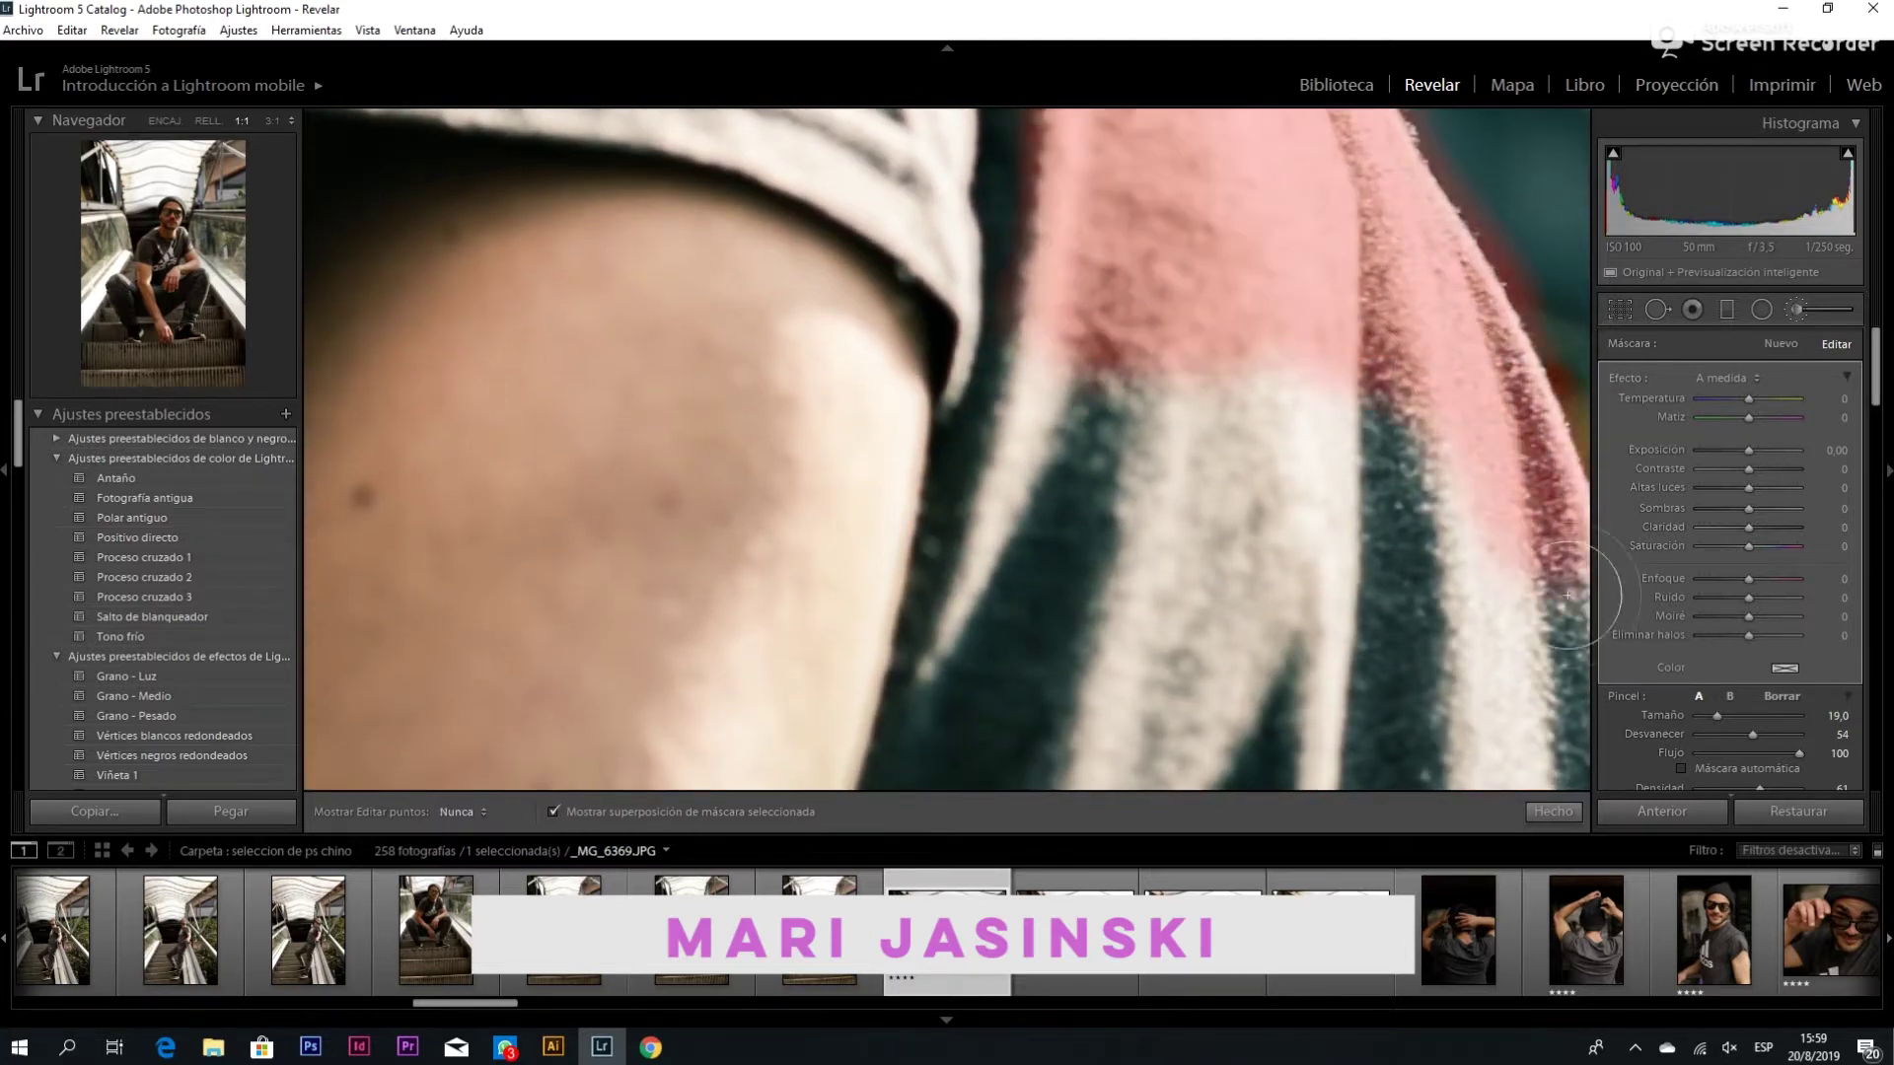
mouse_move(1568, 711)
mouse_down()
mouse_move(1331, 378)
mouse_move(1394, 786)
mouse_move(1381, 340)
mouse_up()
key(h)
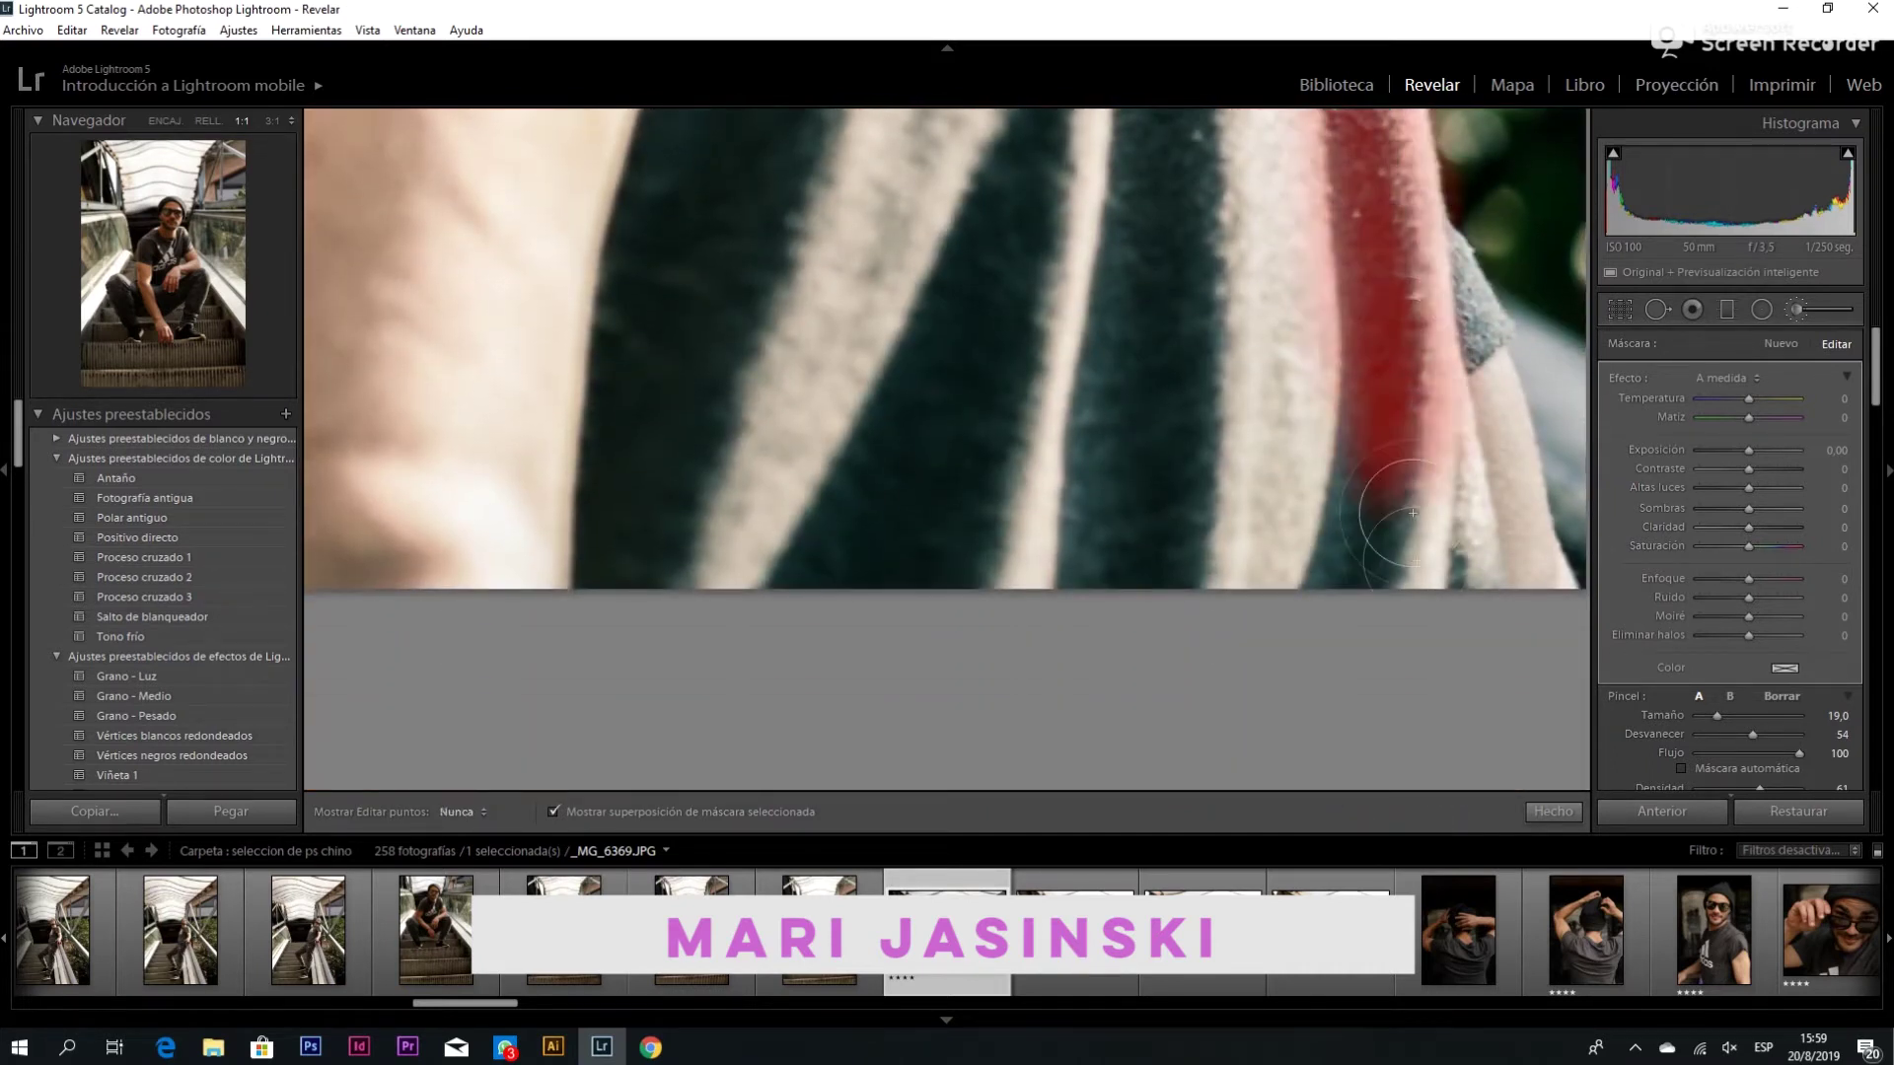
drag(1332, 592, 1277, 391)
key(h)
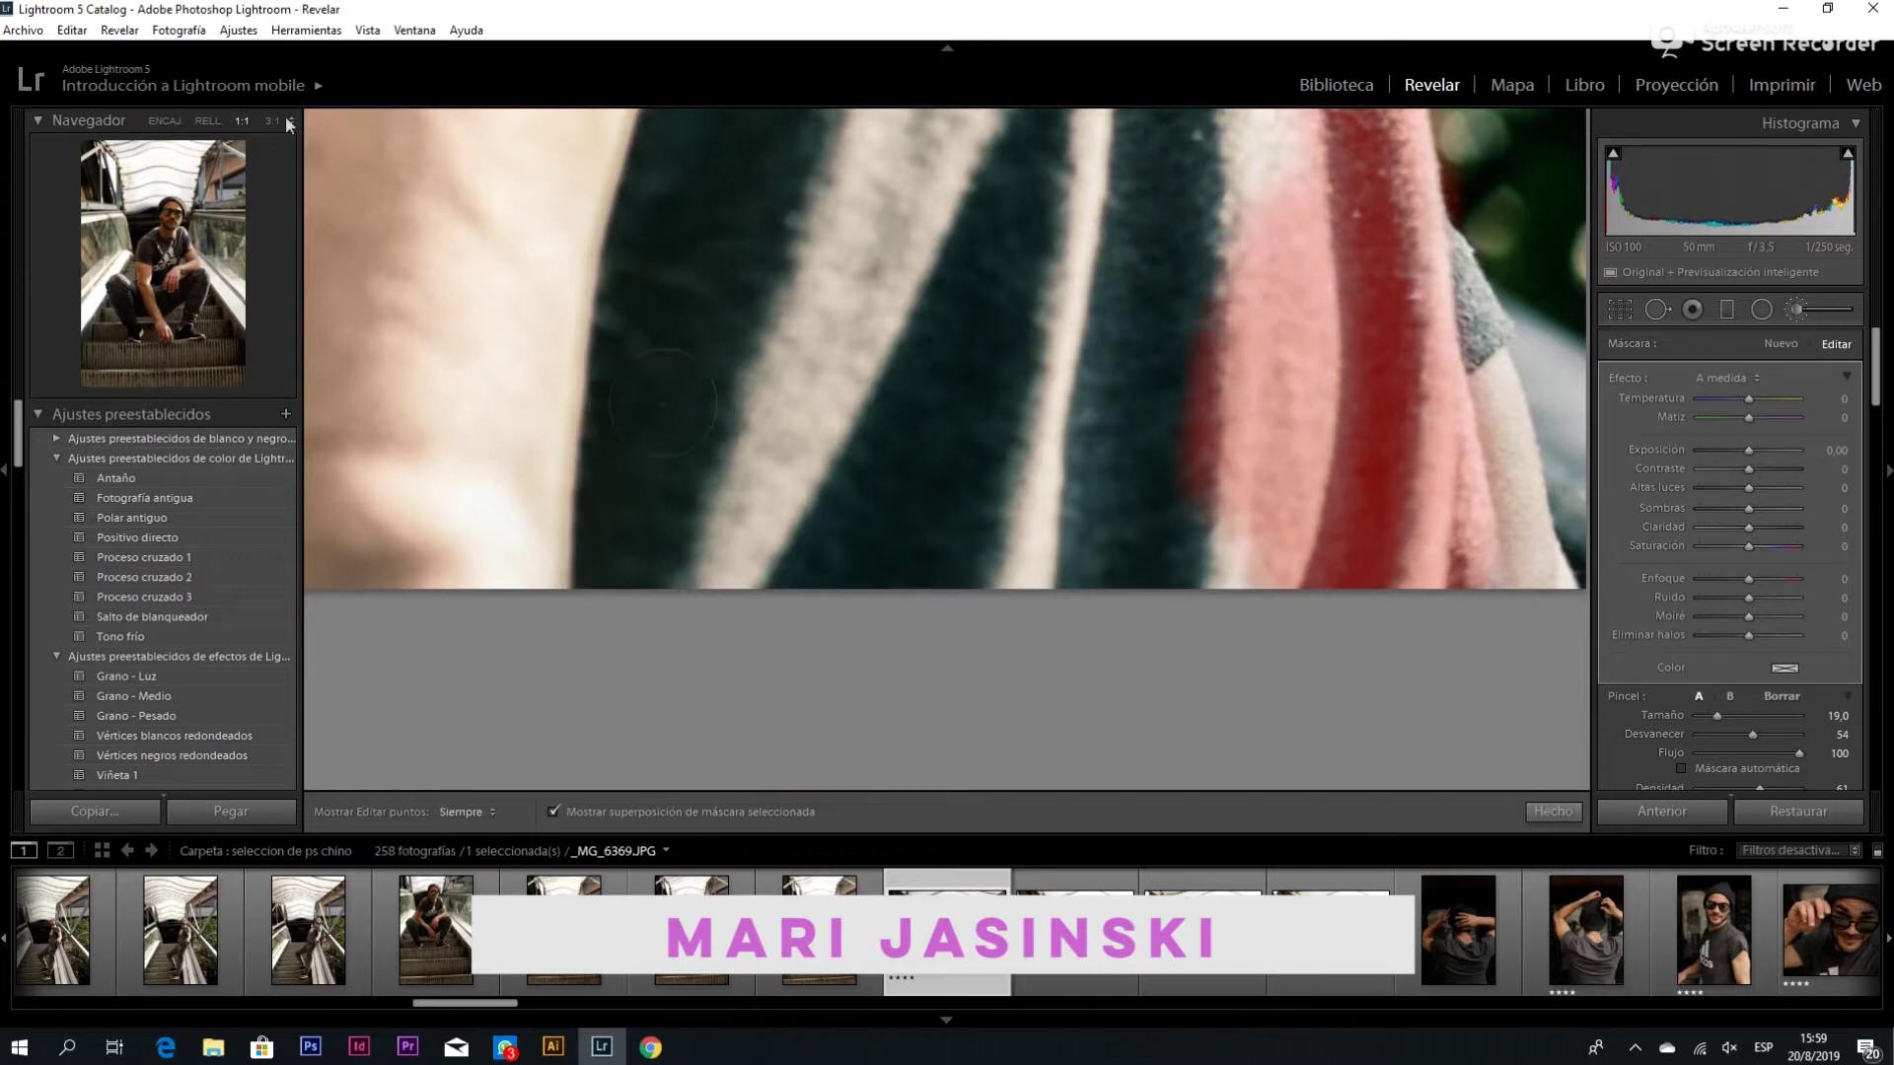
key(z)
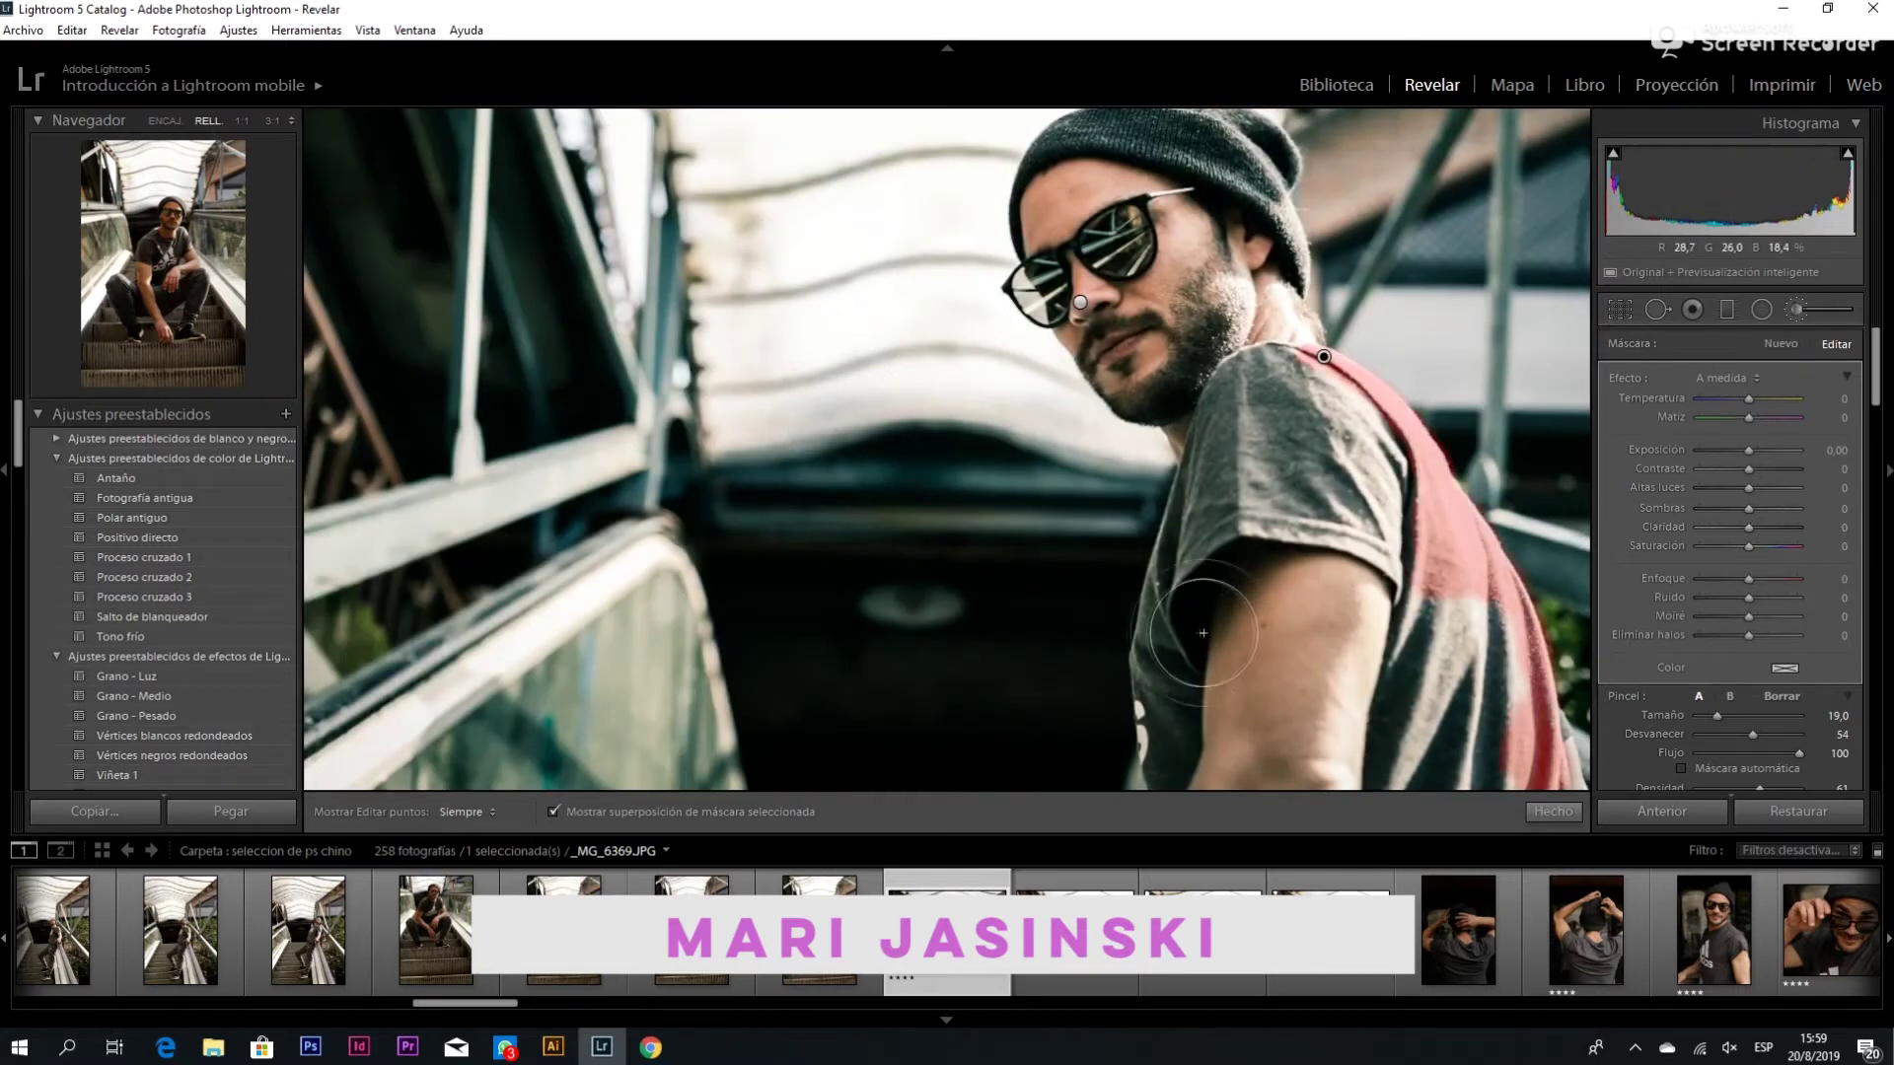
Brush the mask over the remaining white shirt stripes and hide the overlay
scroll(1152, 426, down, 2)
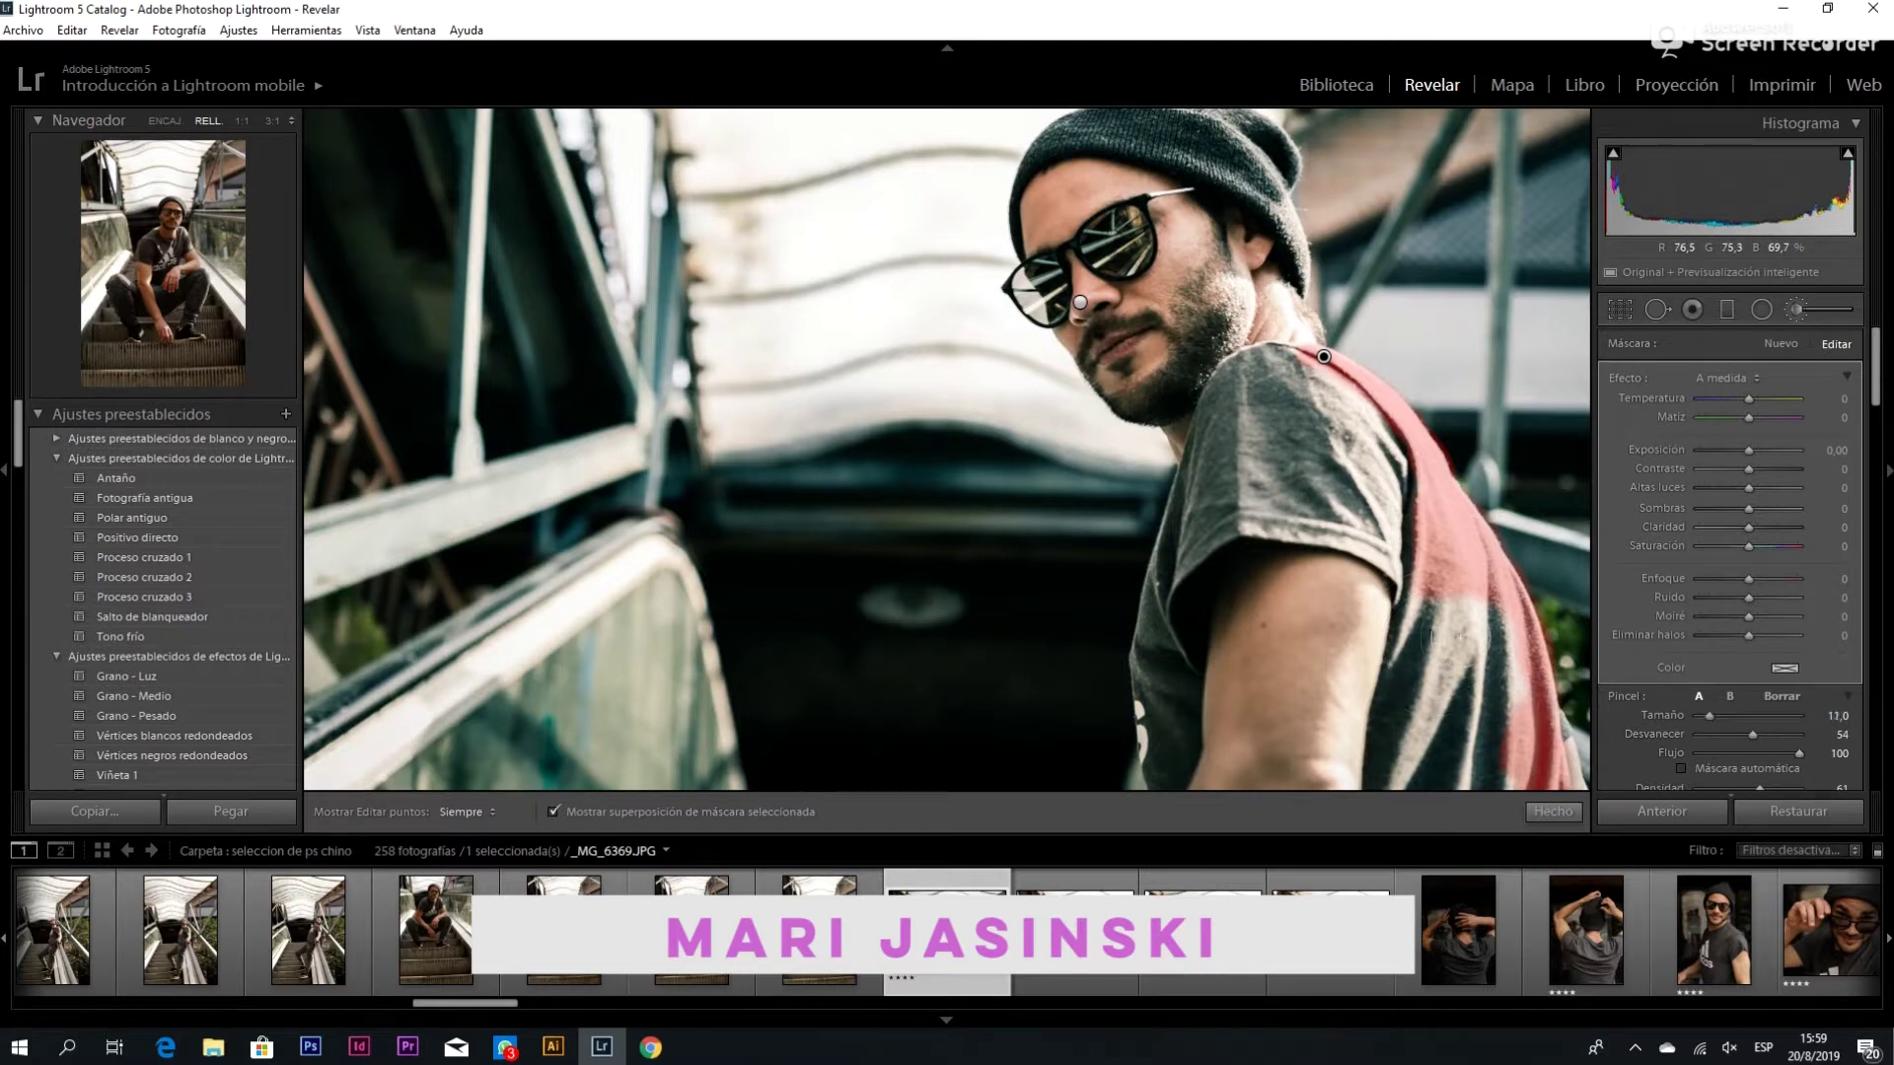
key(h)
drag(1456, 586, 1456, 538)
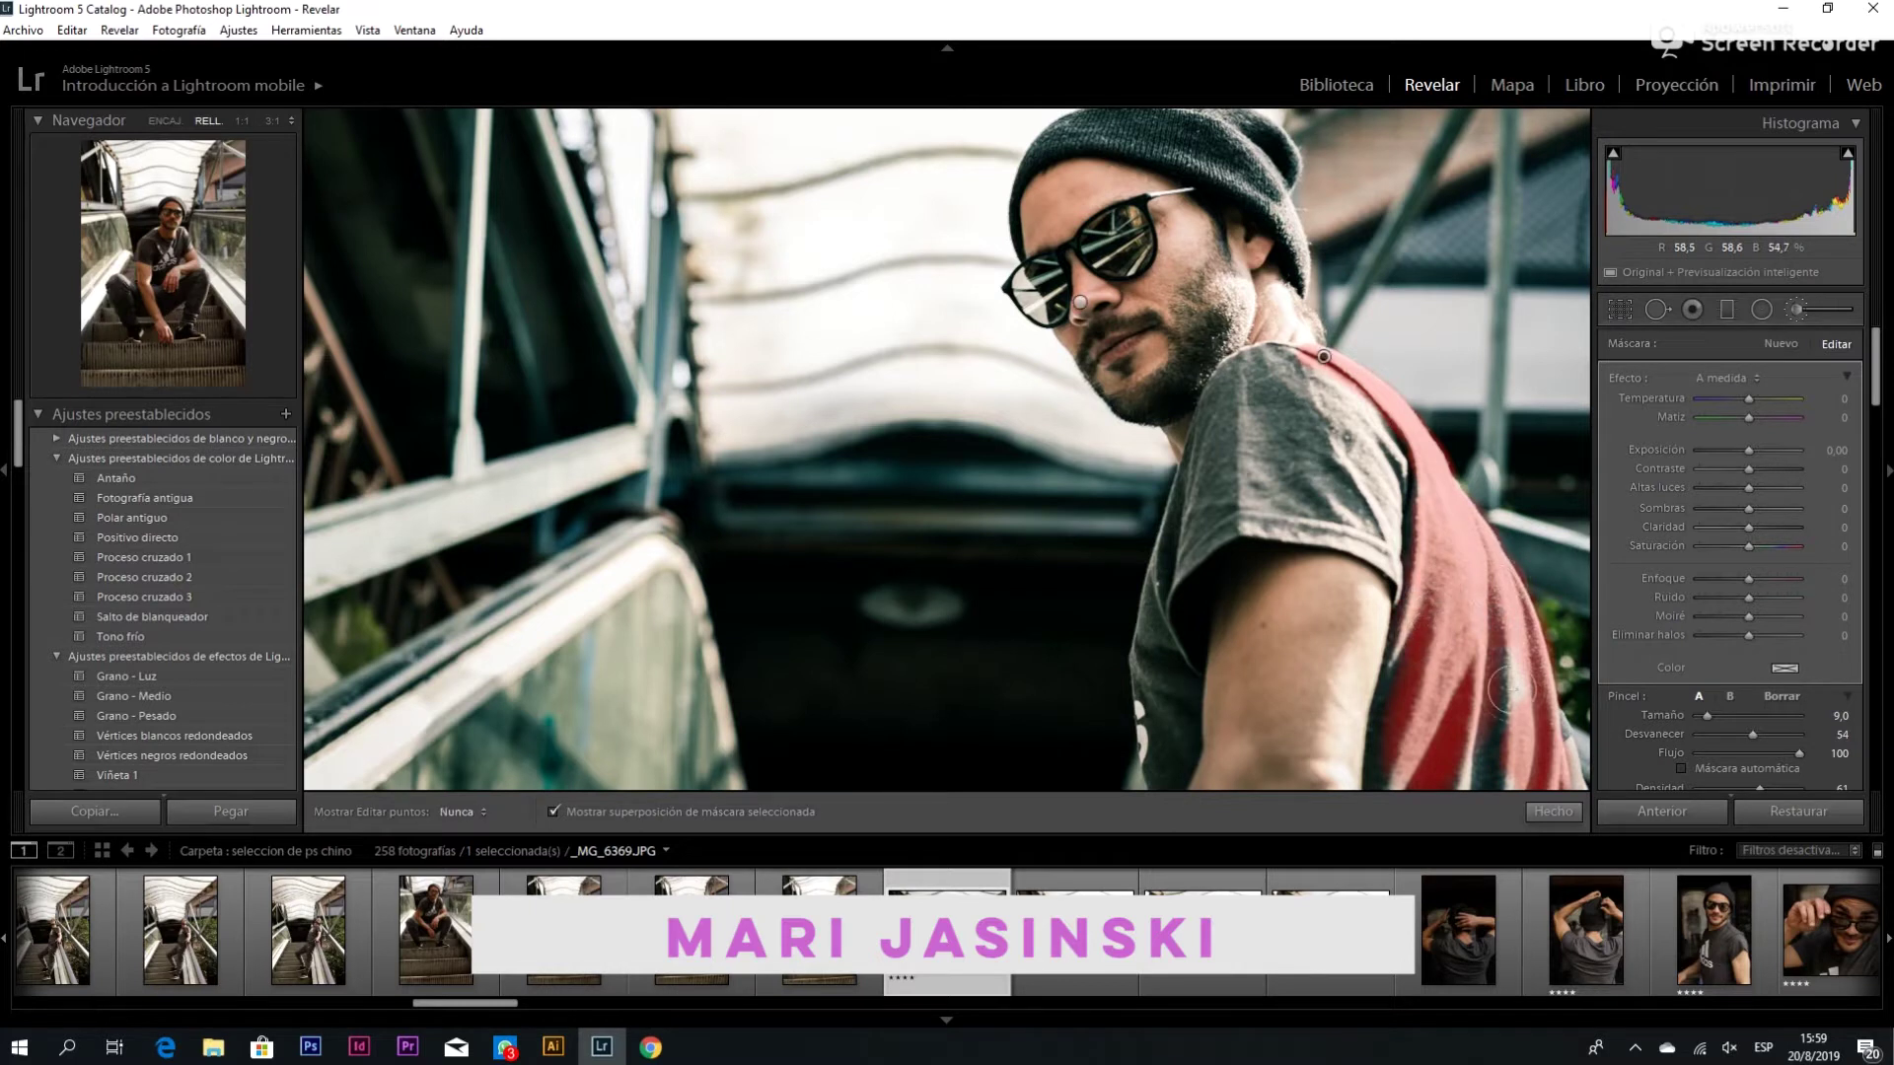
key(h)
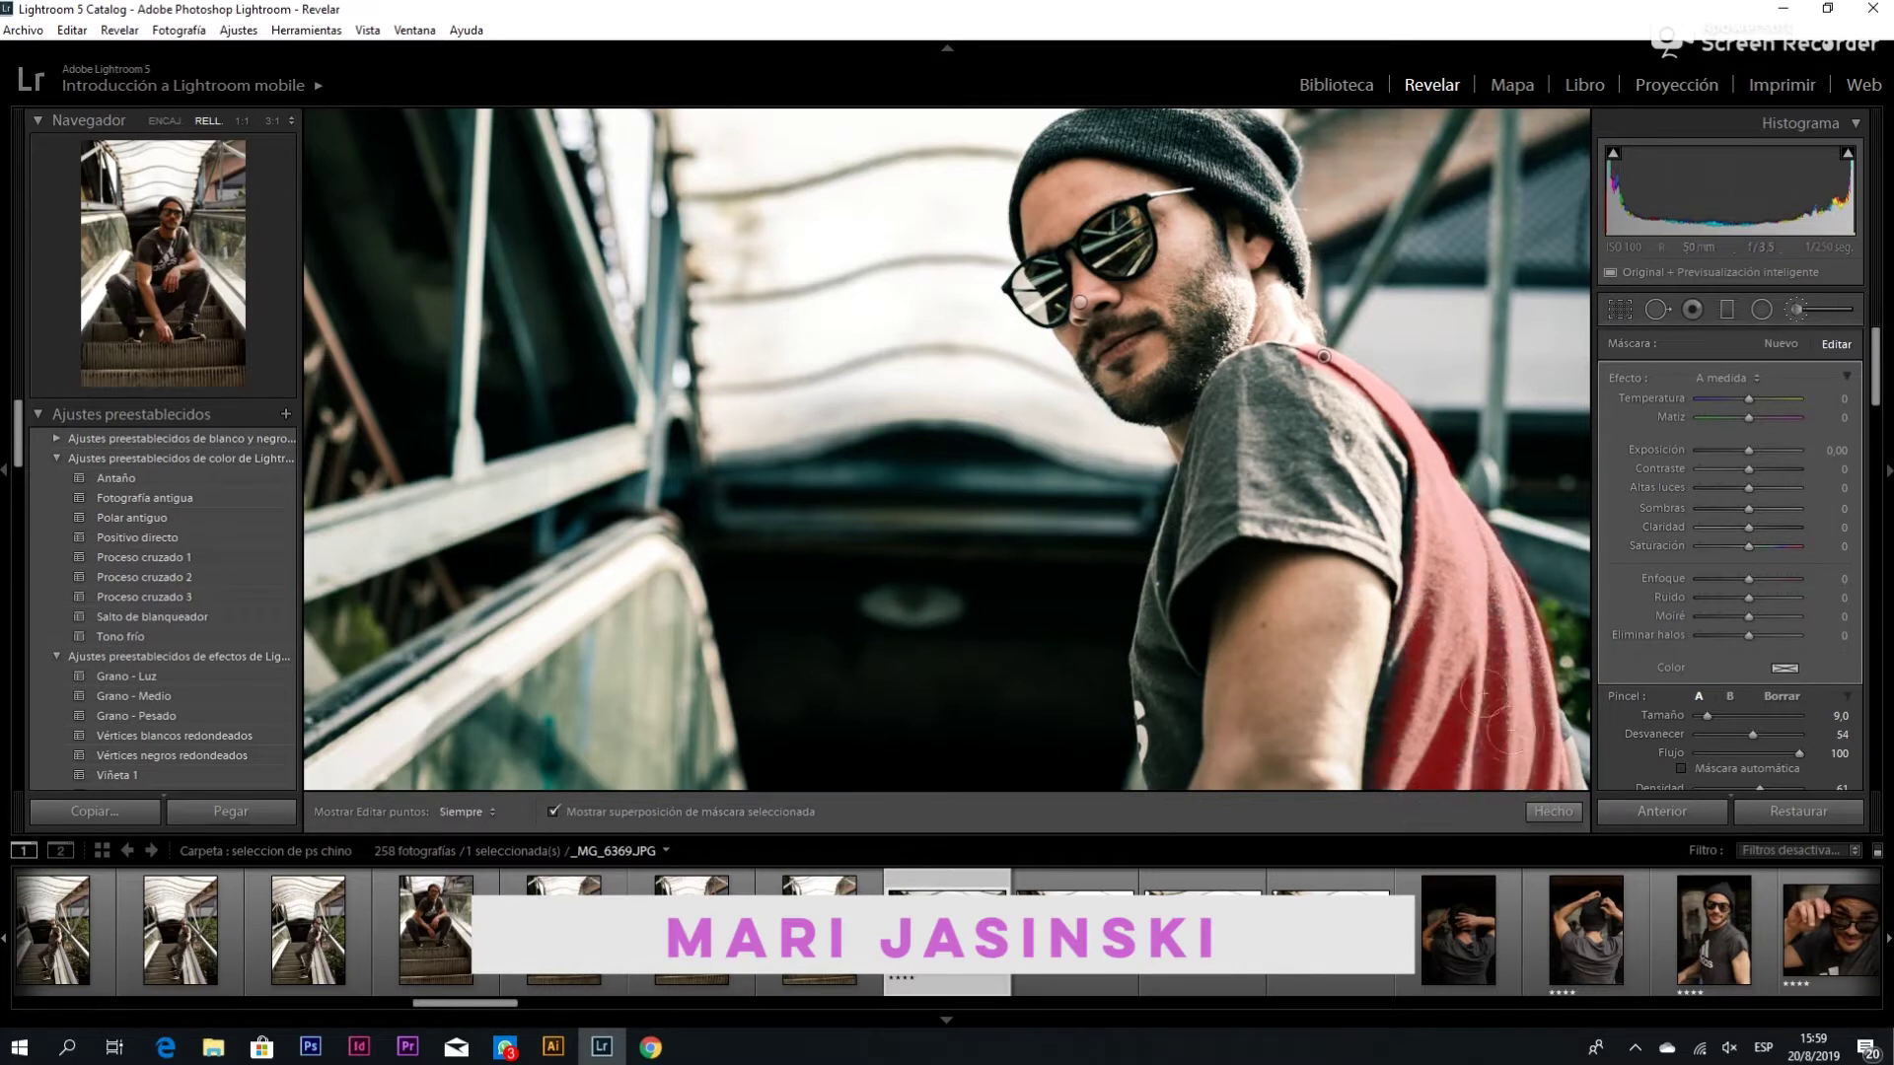
click(550, 811)
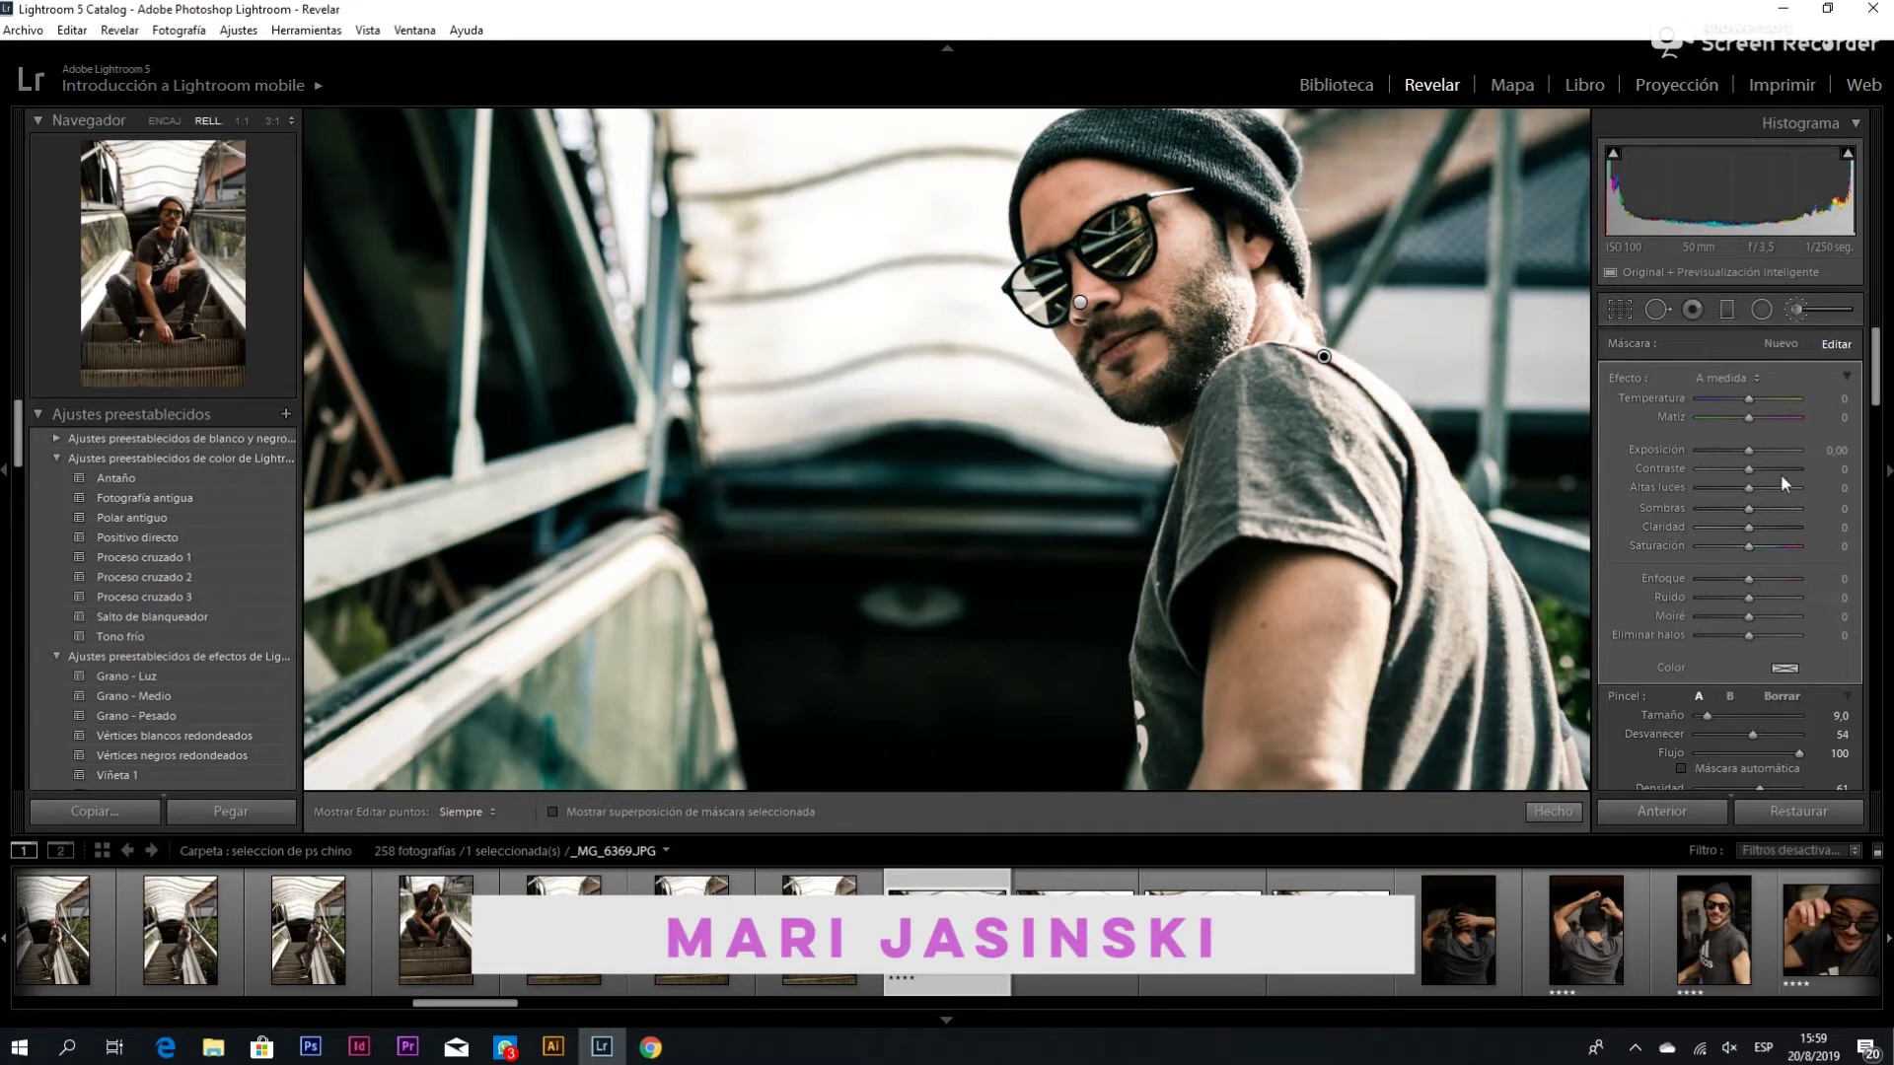
Set the brush to exposure -1.68 and highlights -70, then close the adjustment
drag(1749, 450, 1733, 451)
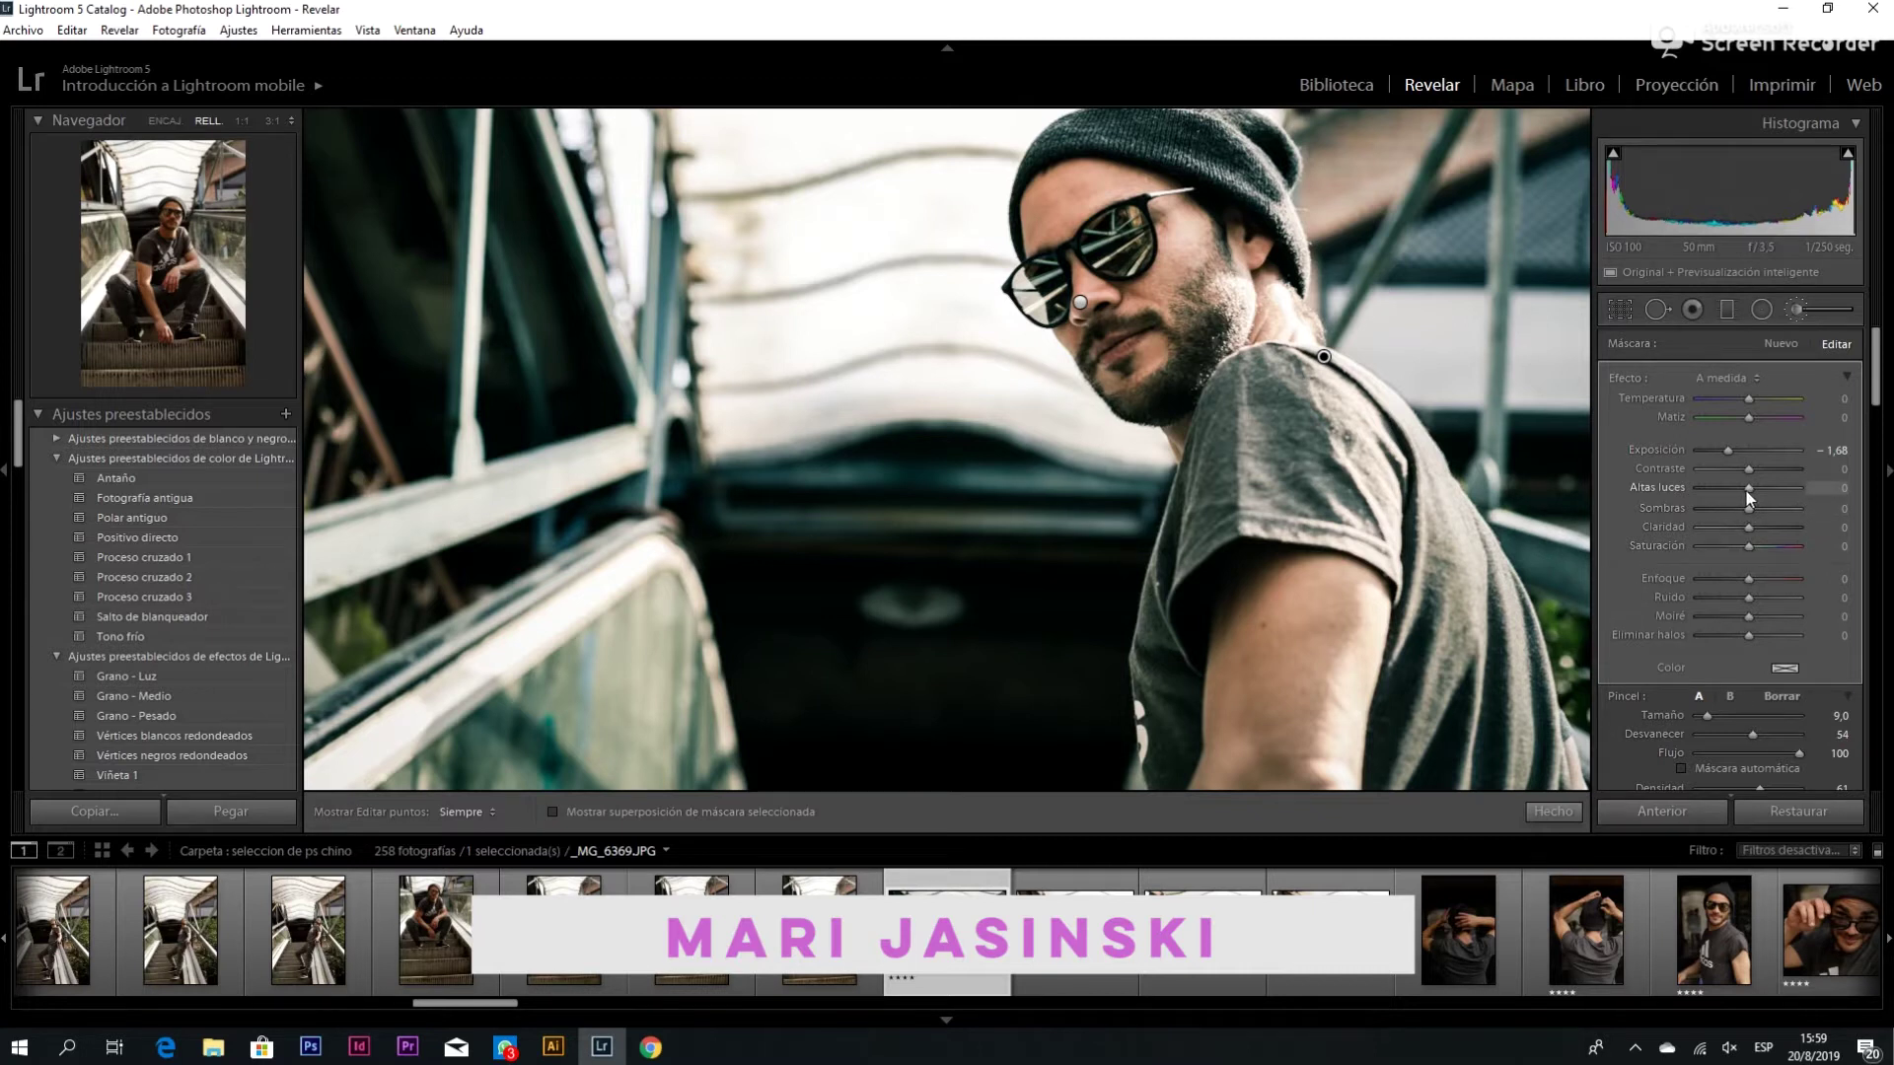
drag(1734, 490, 1709, 489)
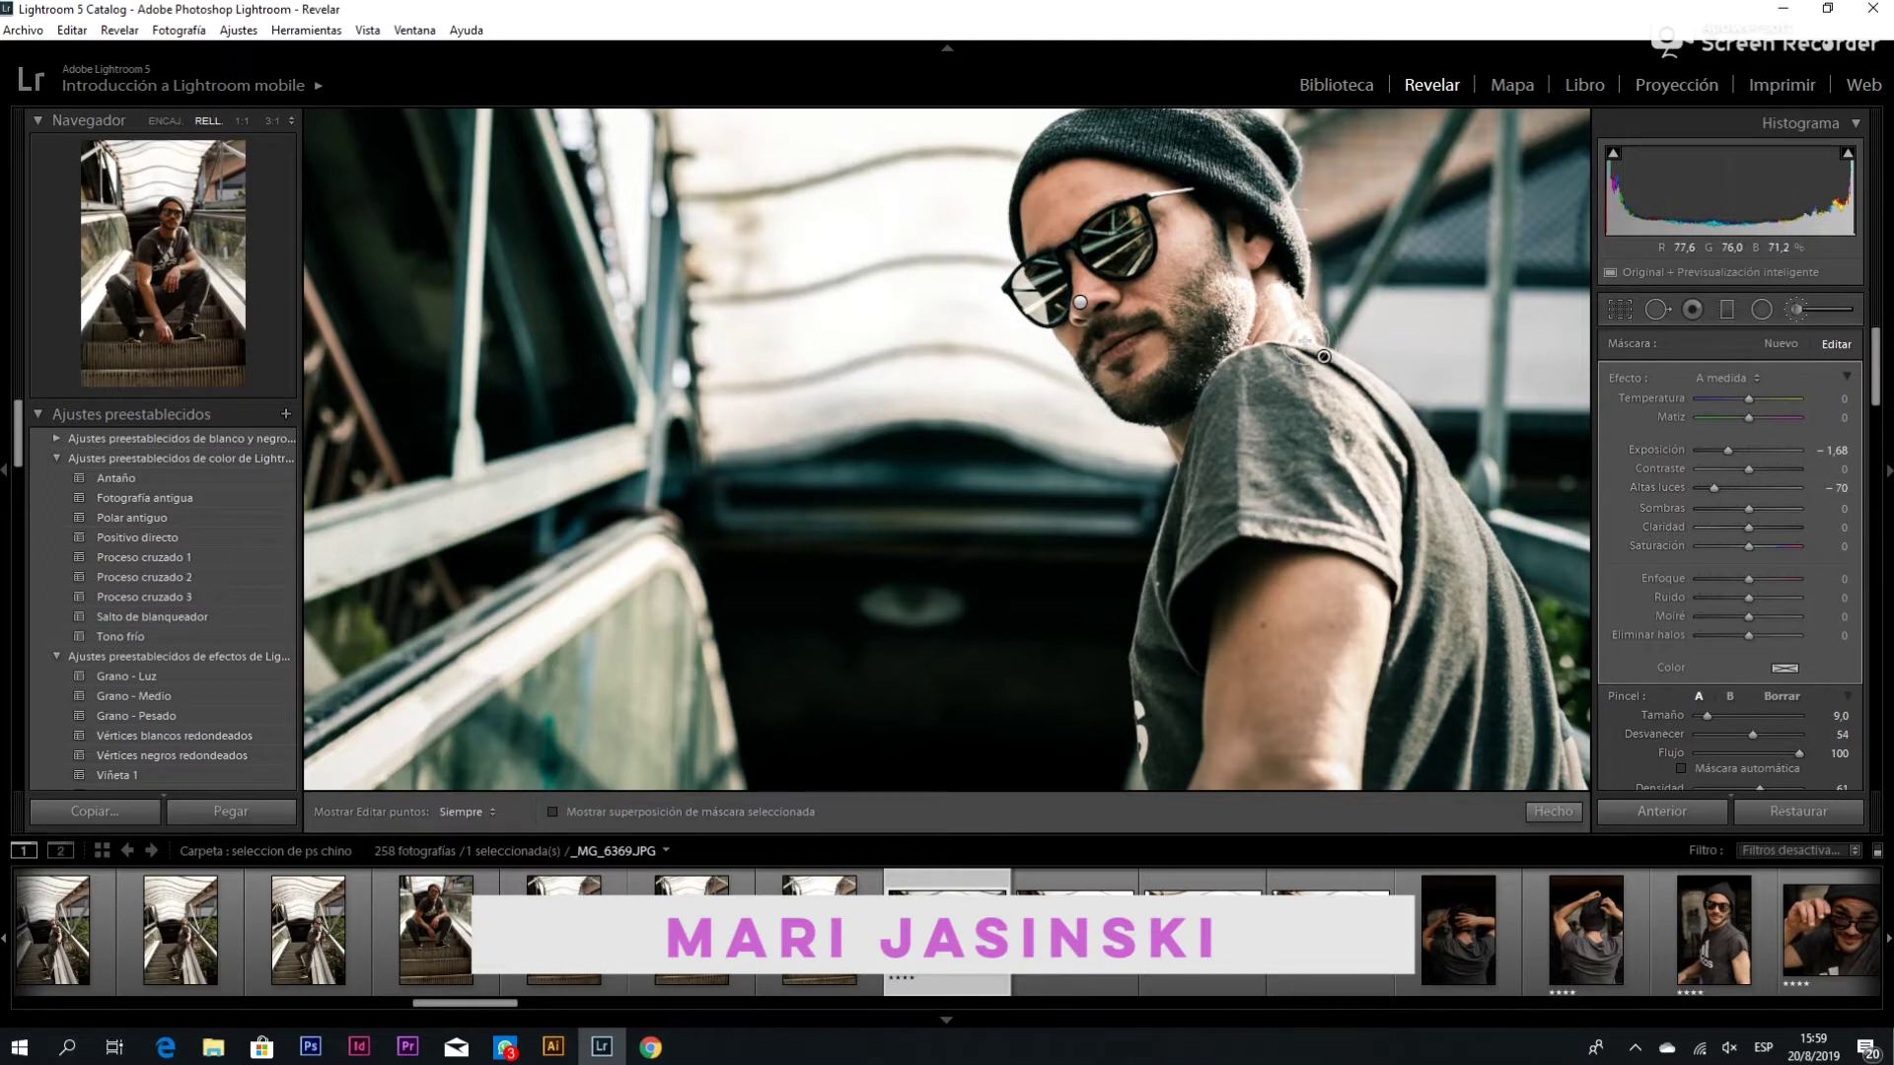
click(1553, 811)
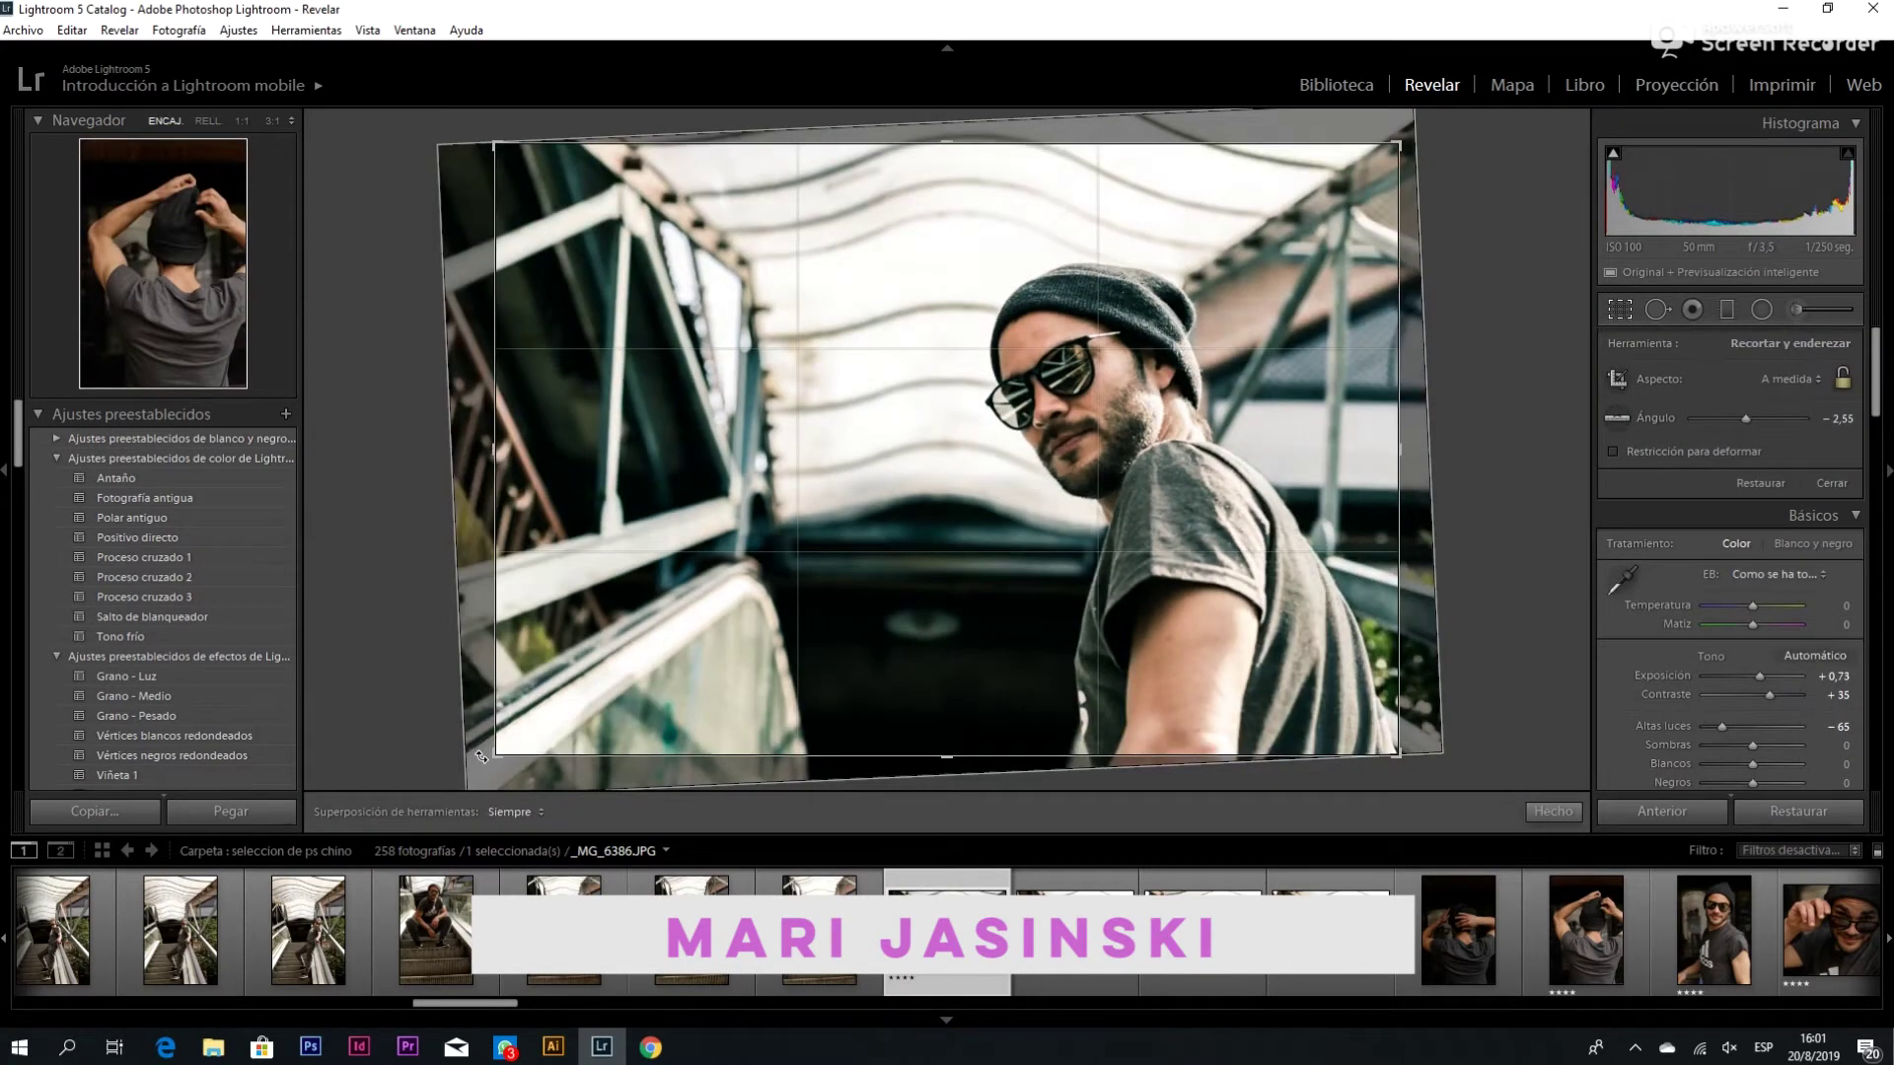
Rotate the crop to about -4.67°, apply it, and show before/after side by side
drag(481, 757, 505, 767)
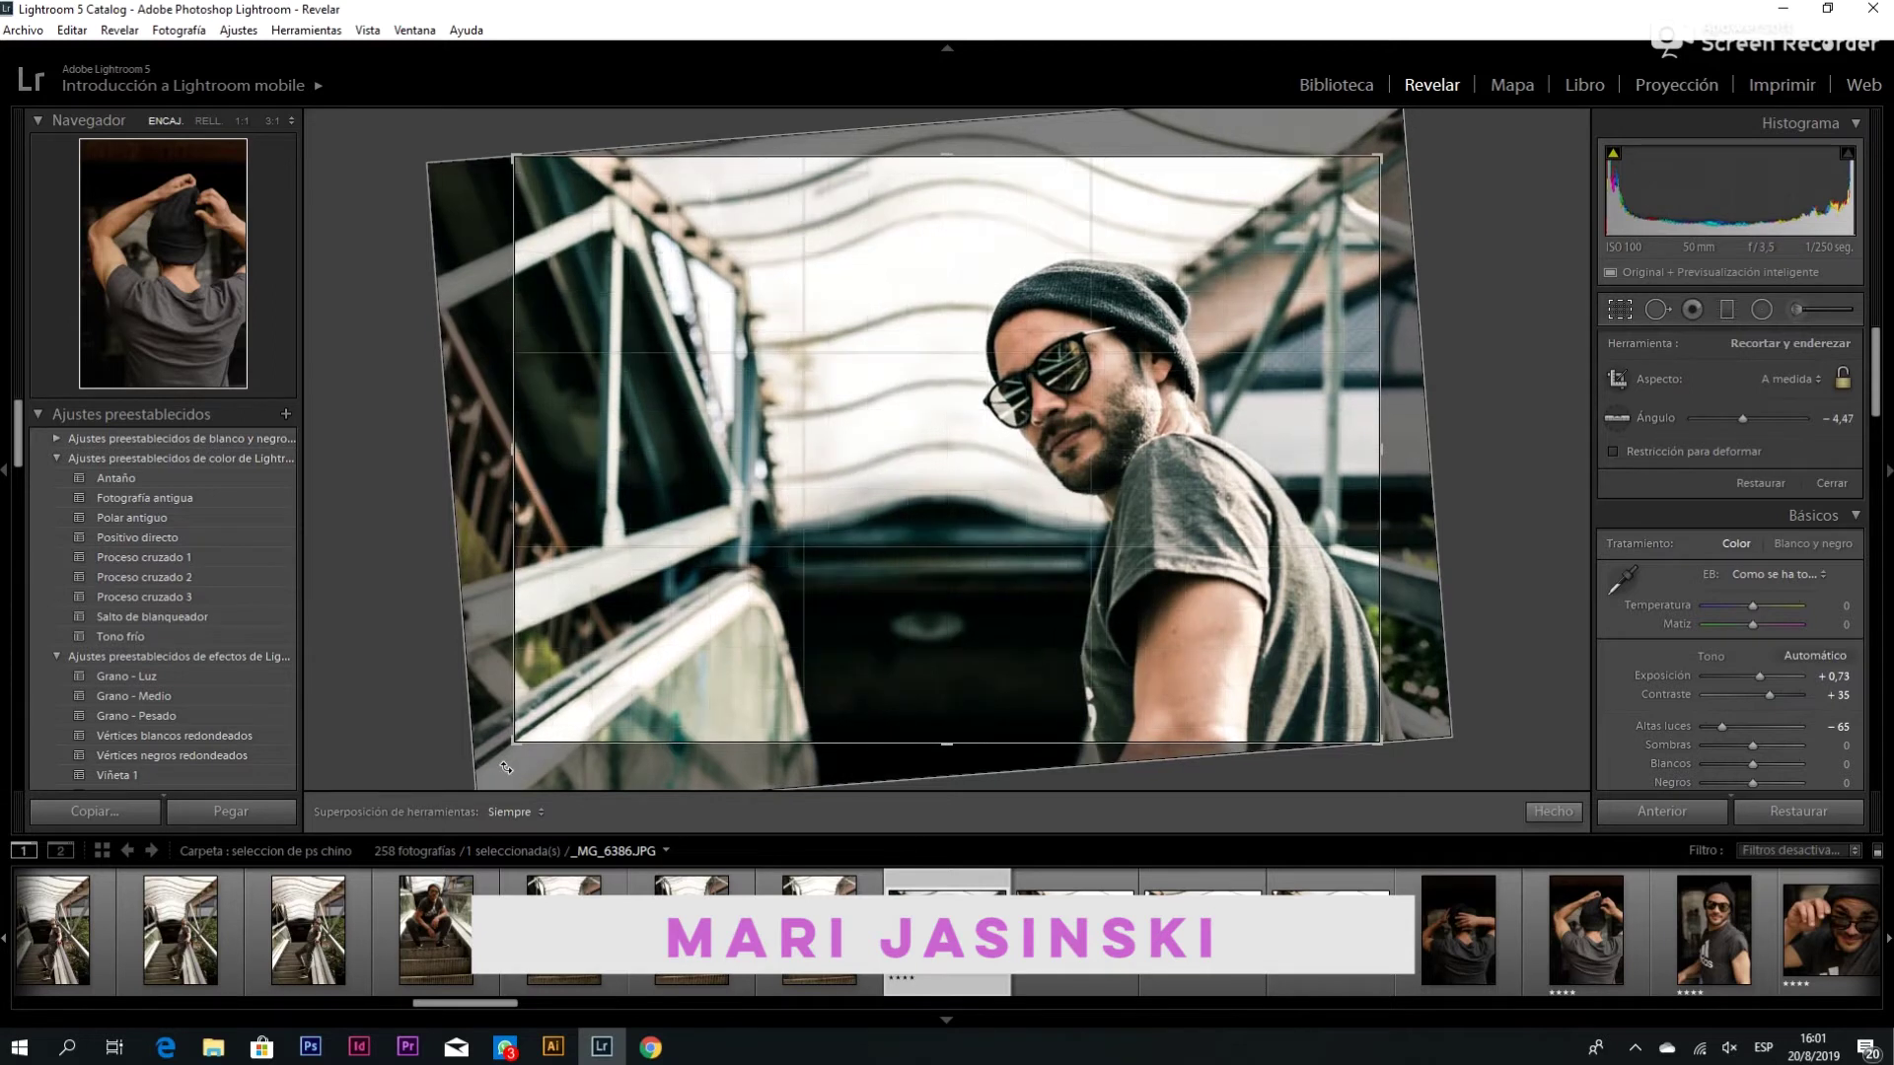
key(Return)
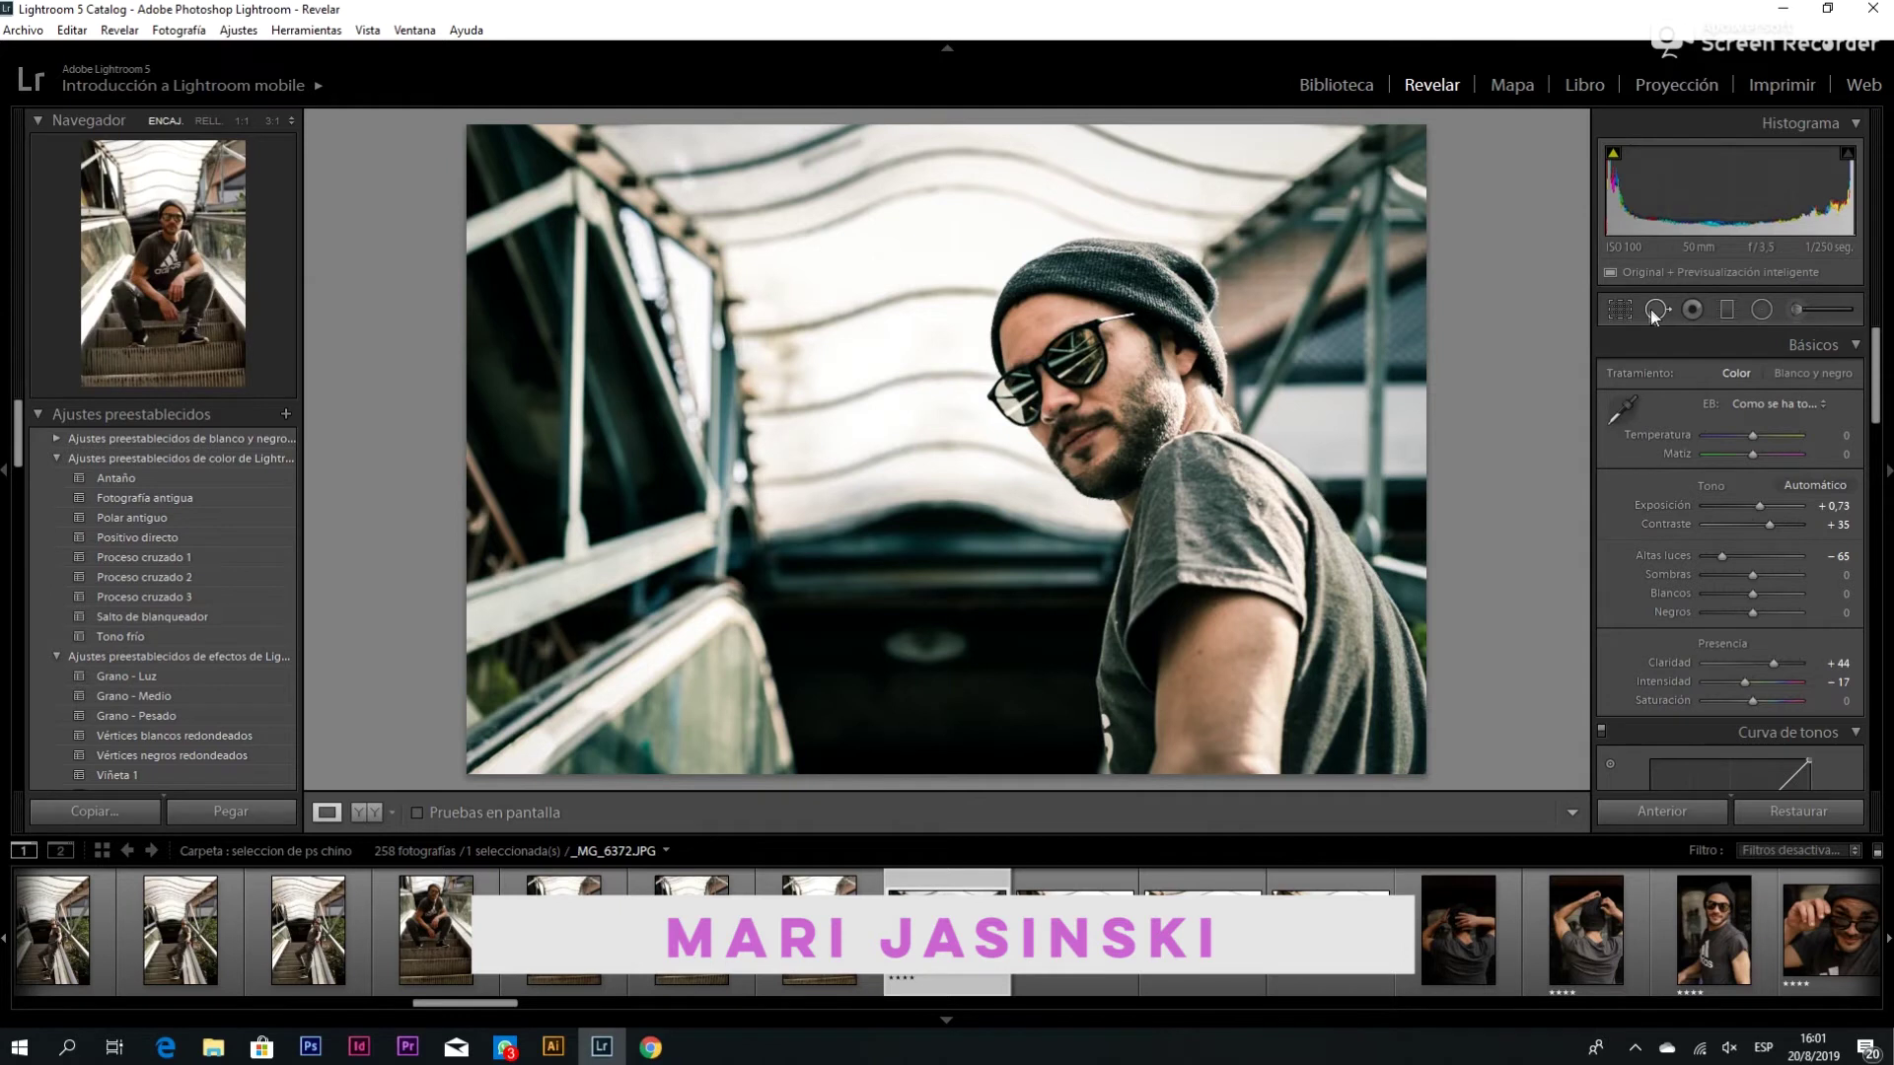
click(375, 812)
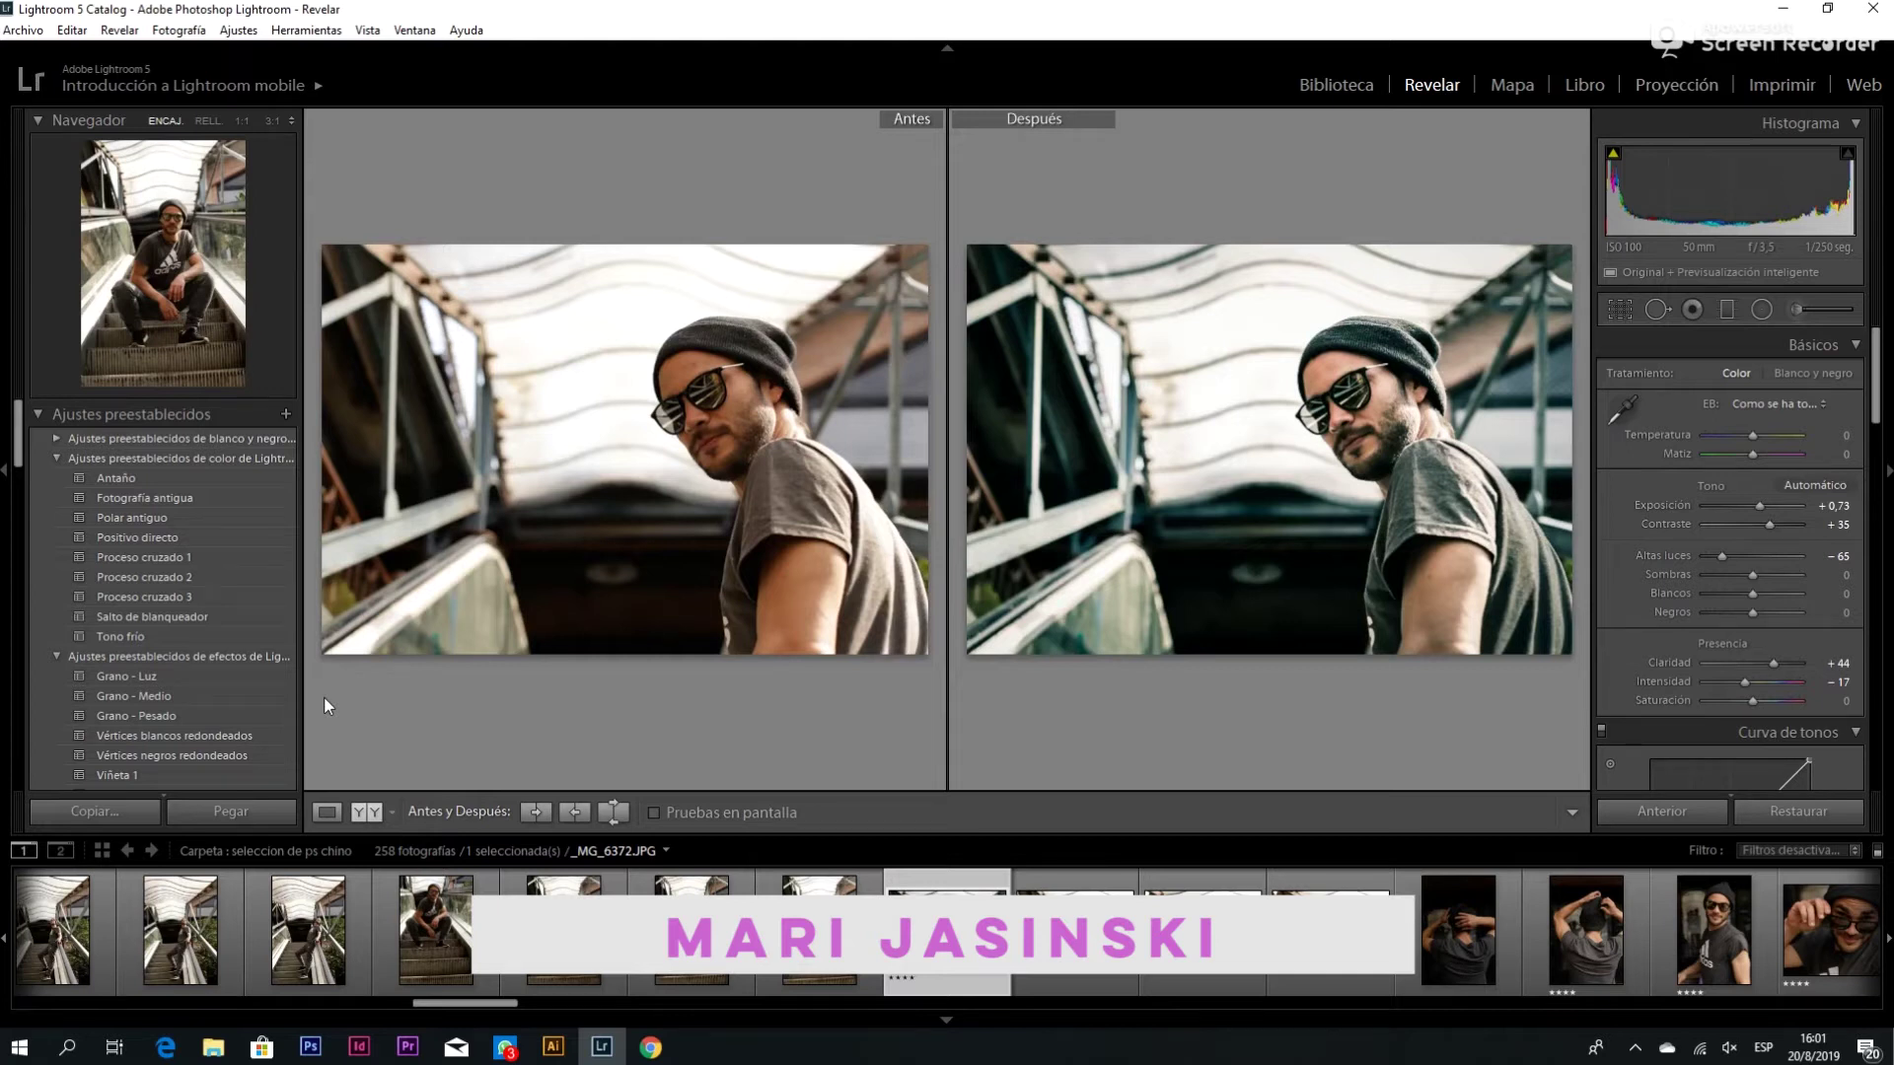
Switch from the Before/After comparison back to the single-image Loupe view of the edited portrait
click(328, 815)
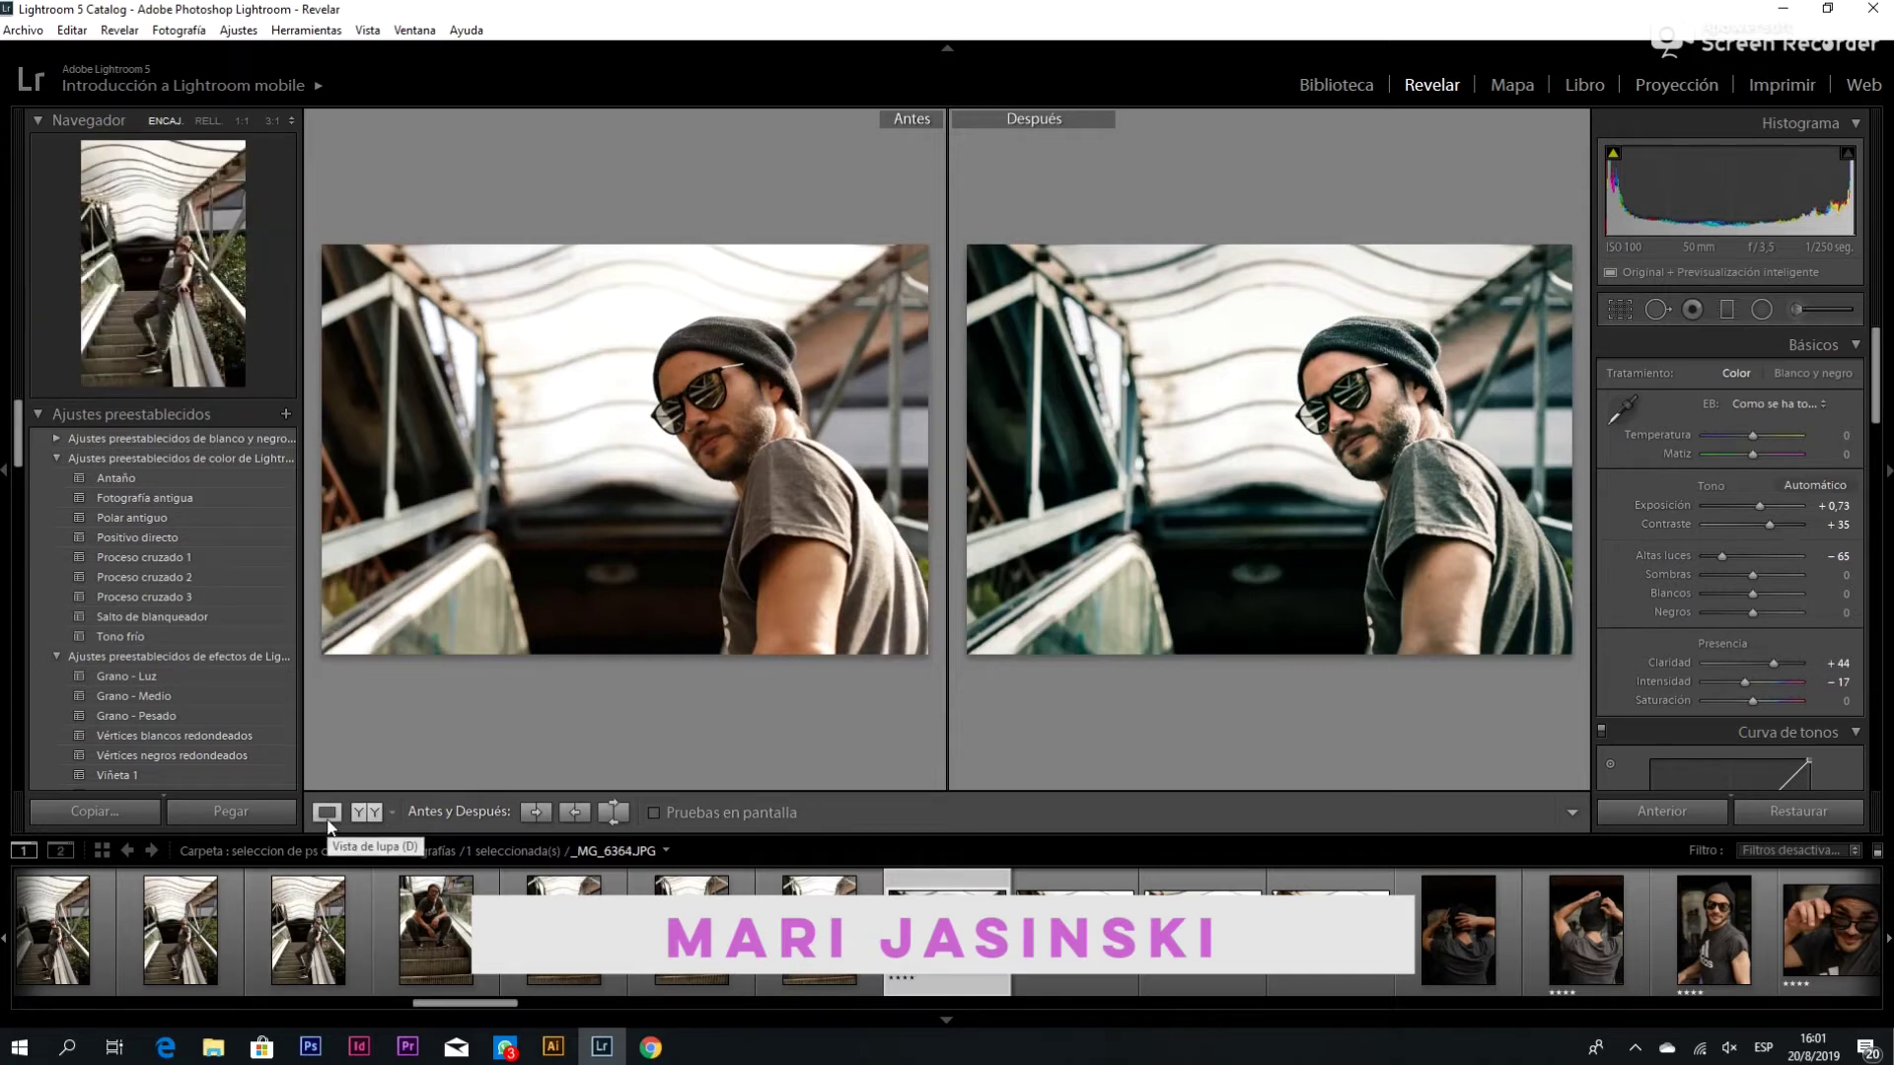